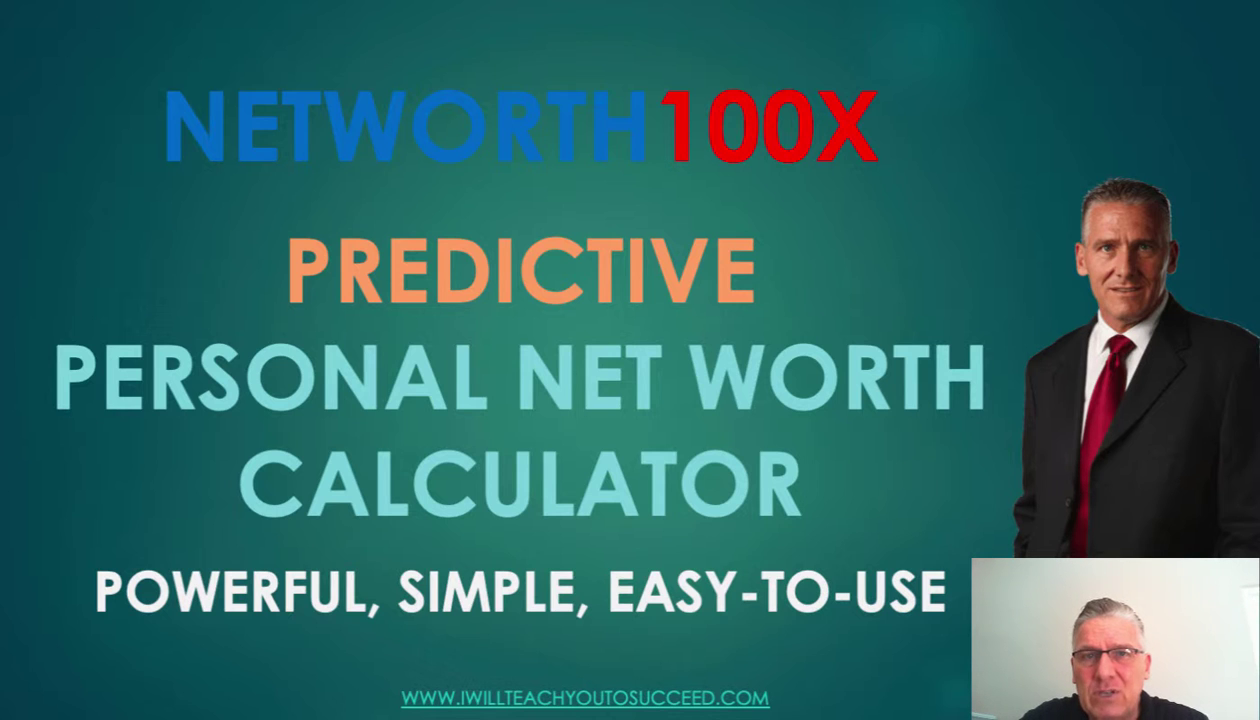
- Advance to the finances slide and show the 'What is My CURRENT Personal Net Worth?' bullet
key("Right")
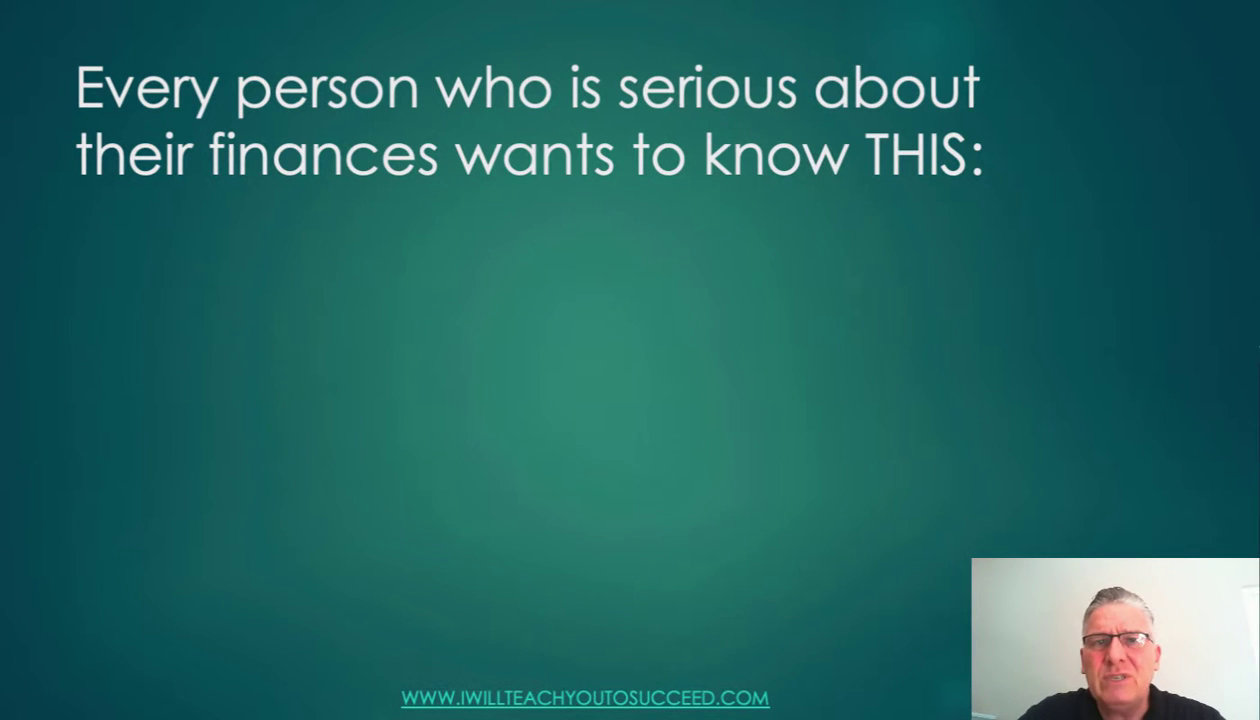
key("Right")
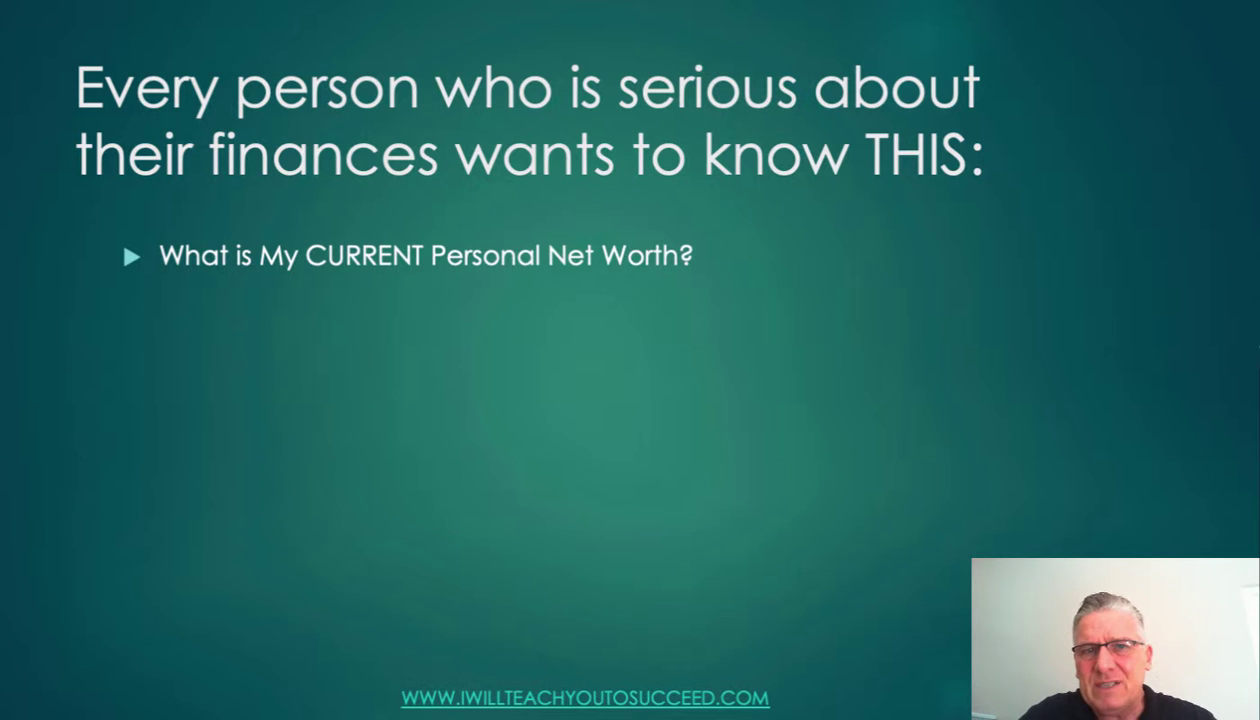
- Show the bullets on what contributed to current net worth and what future net worth will be
key("Right")
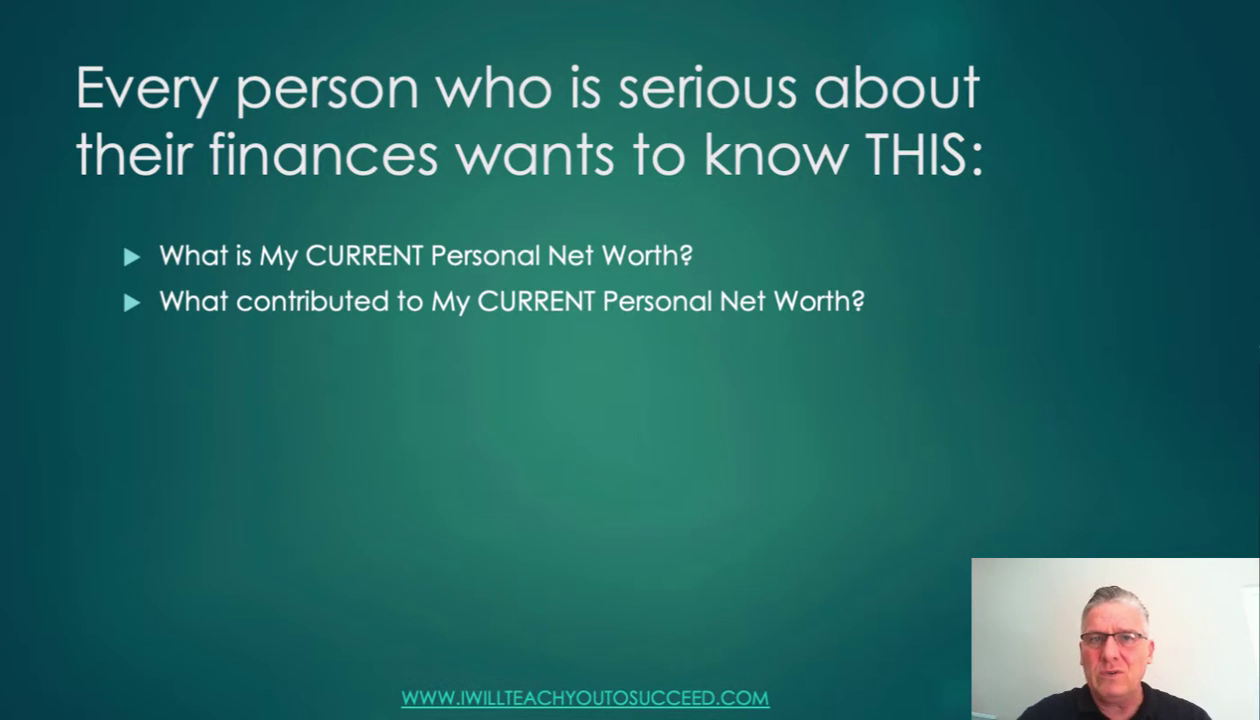
key("Right")
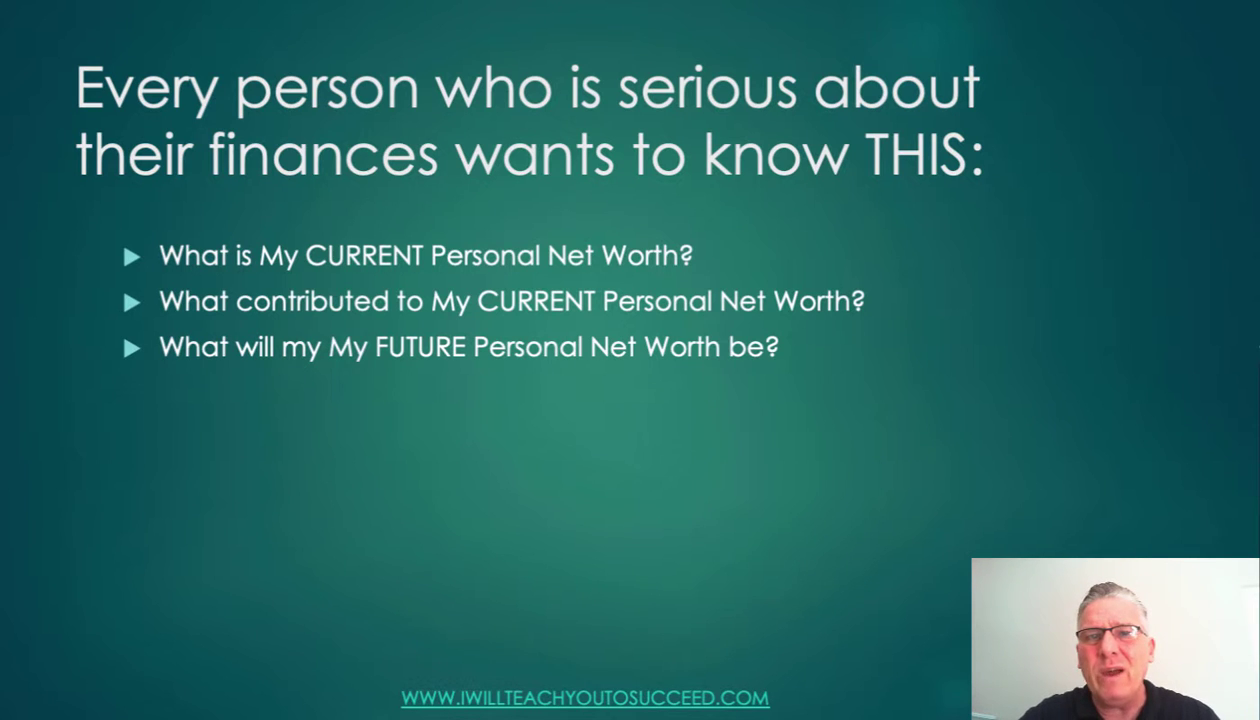
- Show the FACTORS bullet and BEHAVIOUR sub-bullet, then advance to the NETWORTH100X Toolkit slide
key("Right")
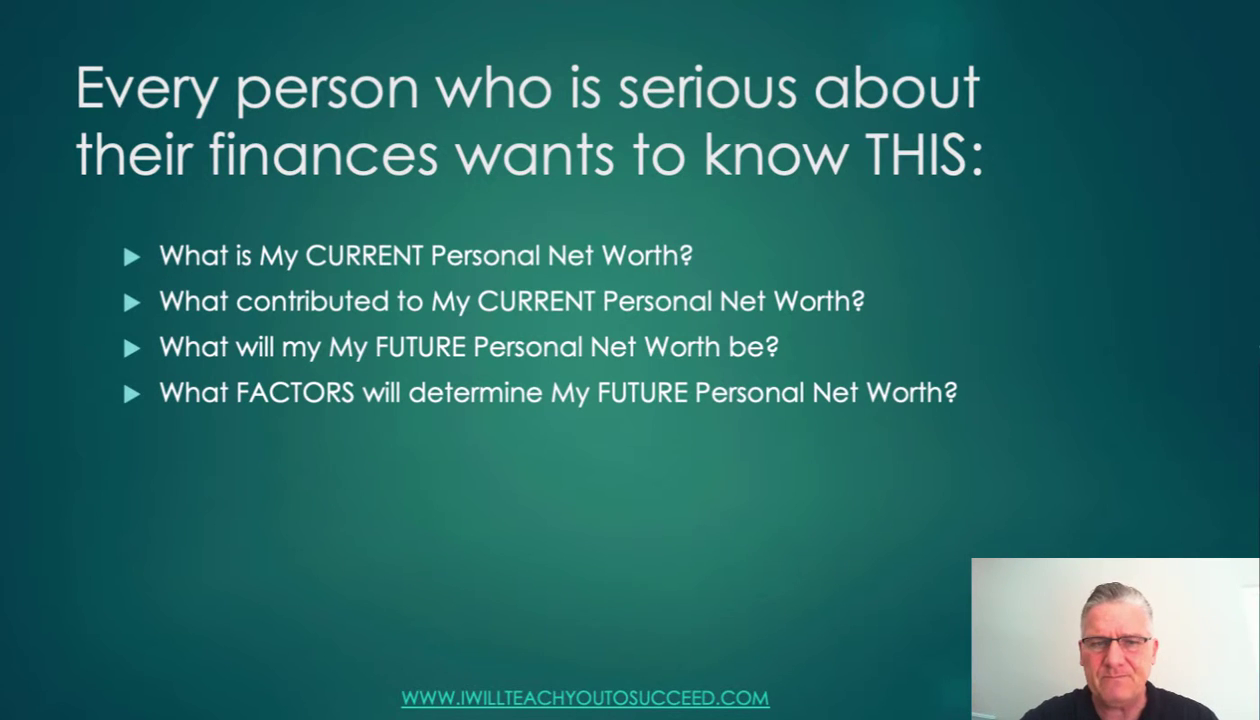
key("Right")
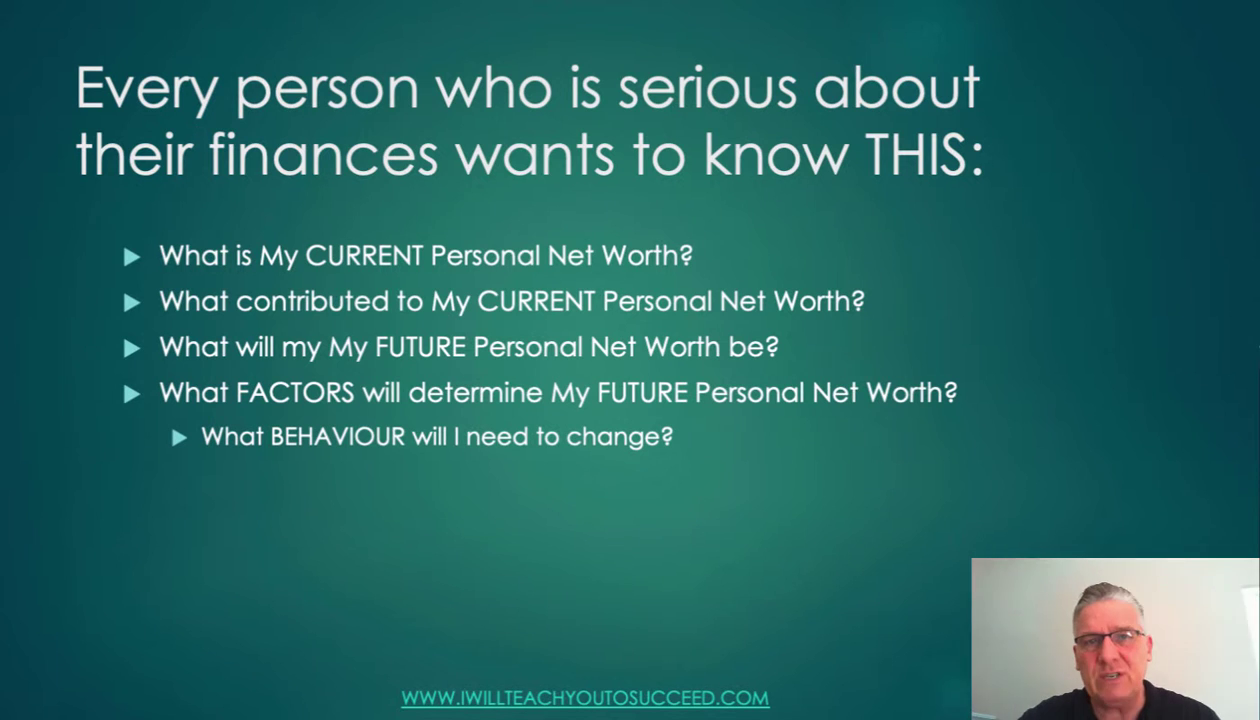
key("Right")
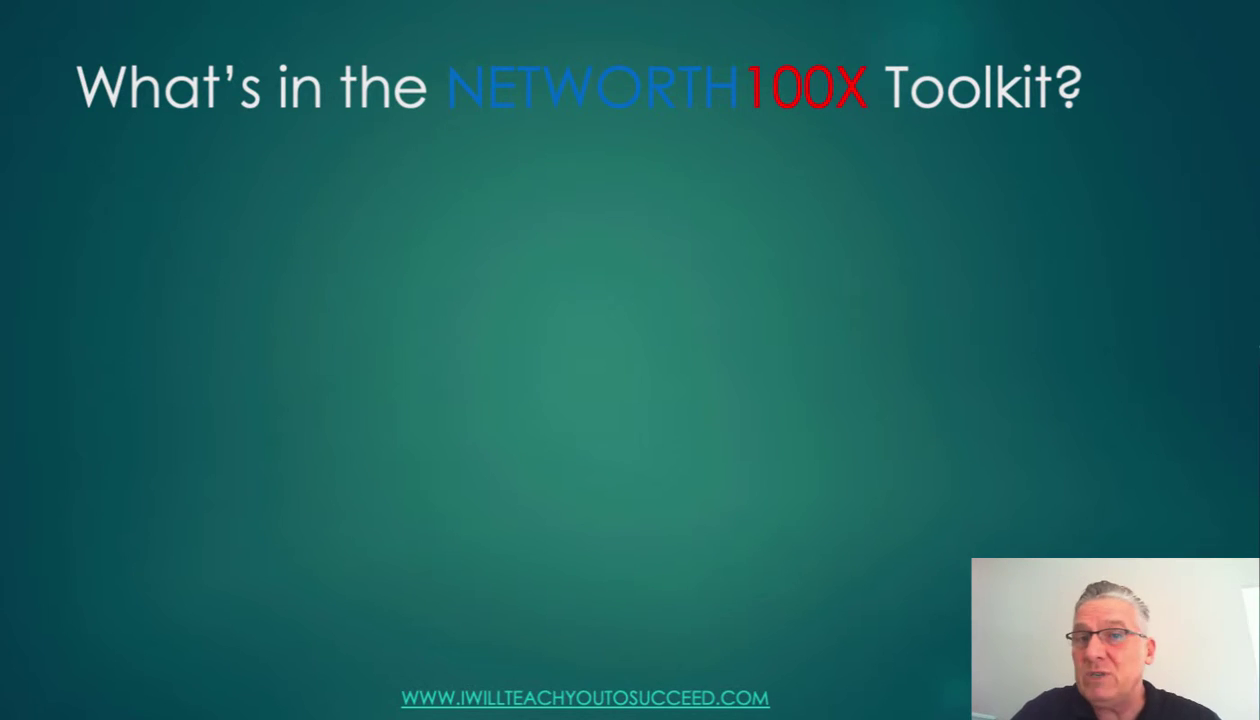
- Show the Personal Net Worth Calculator, EULA and Microsoft Excel Guide bullets on the Toolkit slide
key("Right")
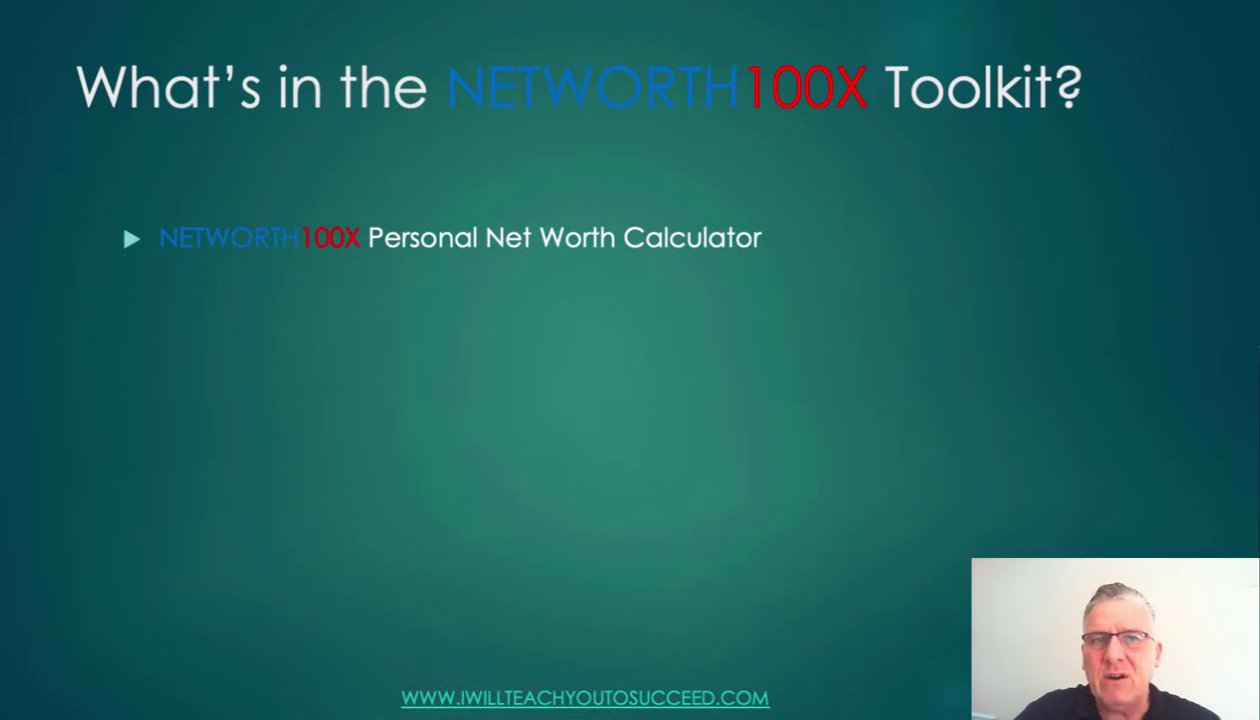
key("Right")
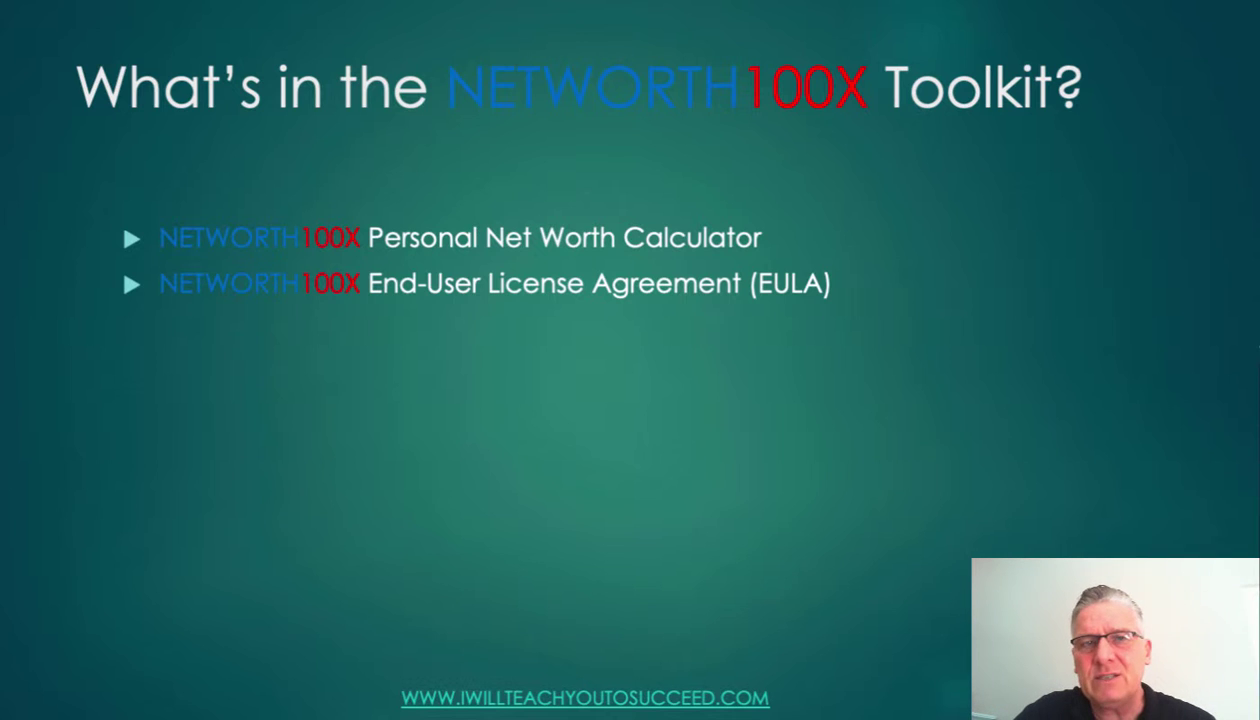
key("Right")
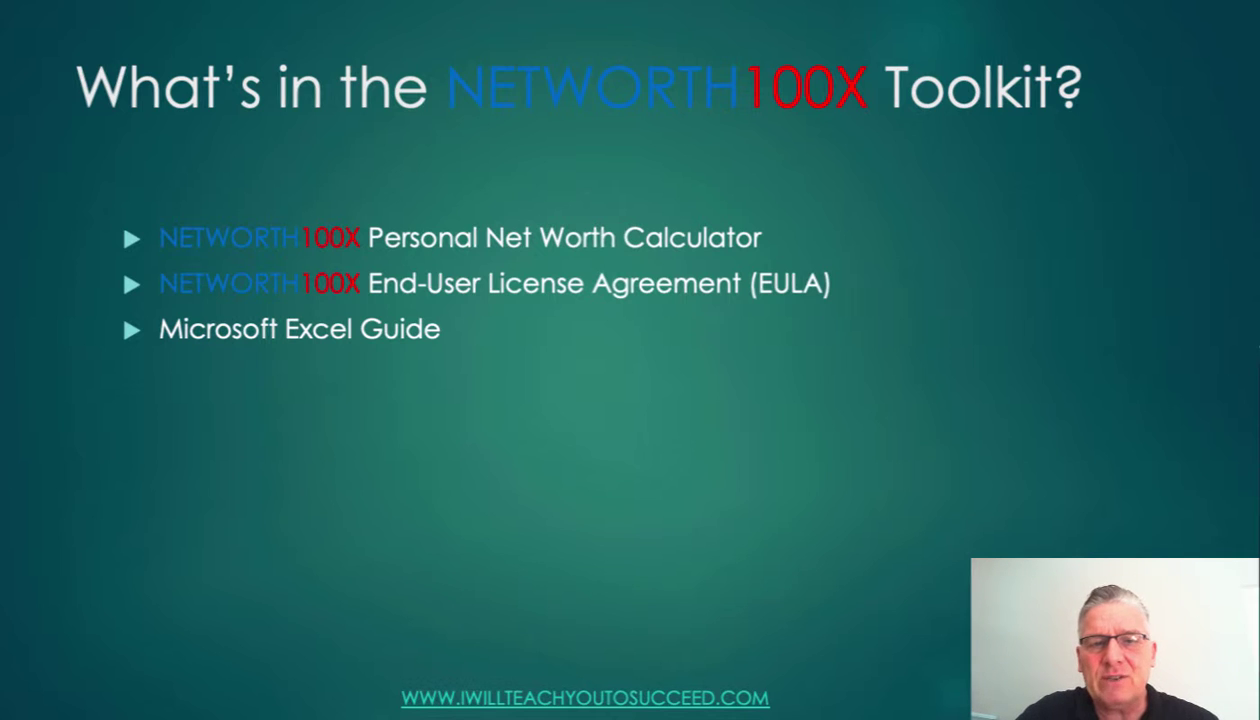
- Show the Free Version and Online Version sub-bullets, then advance to the Predictive Calculator slide
key("Right")
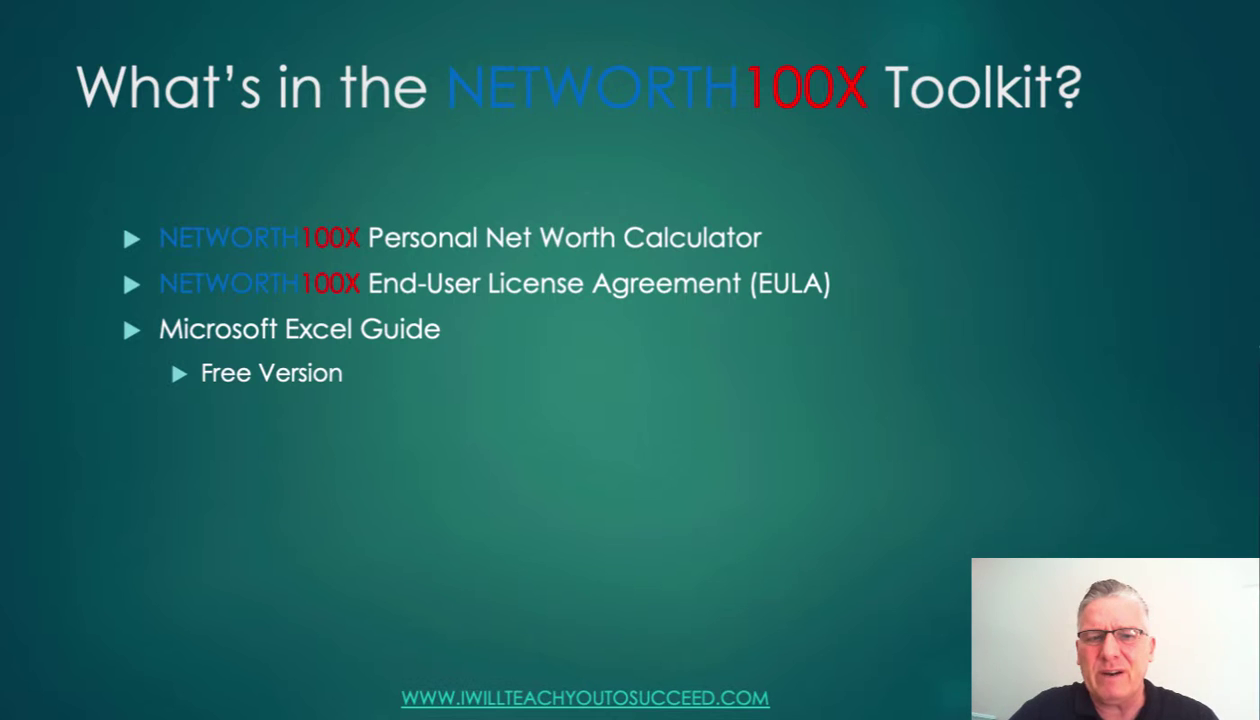
key("Right")
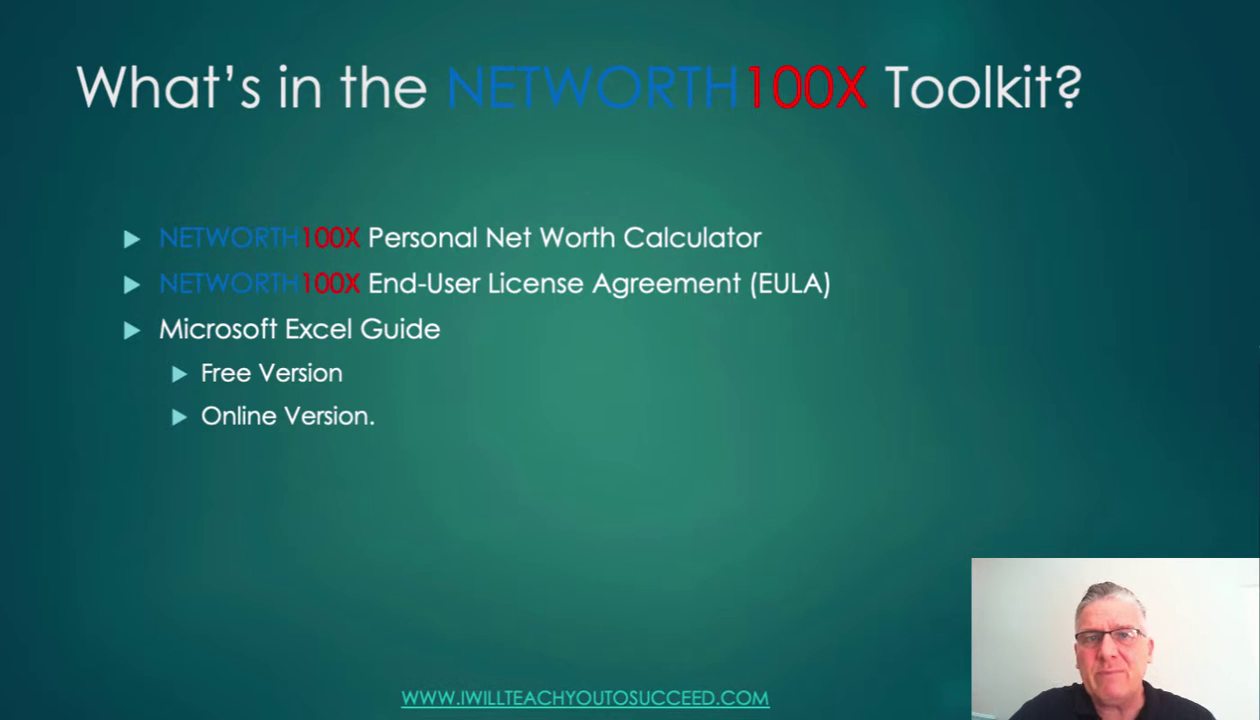
key("Right")
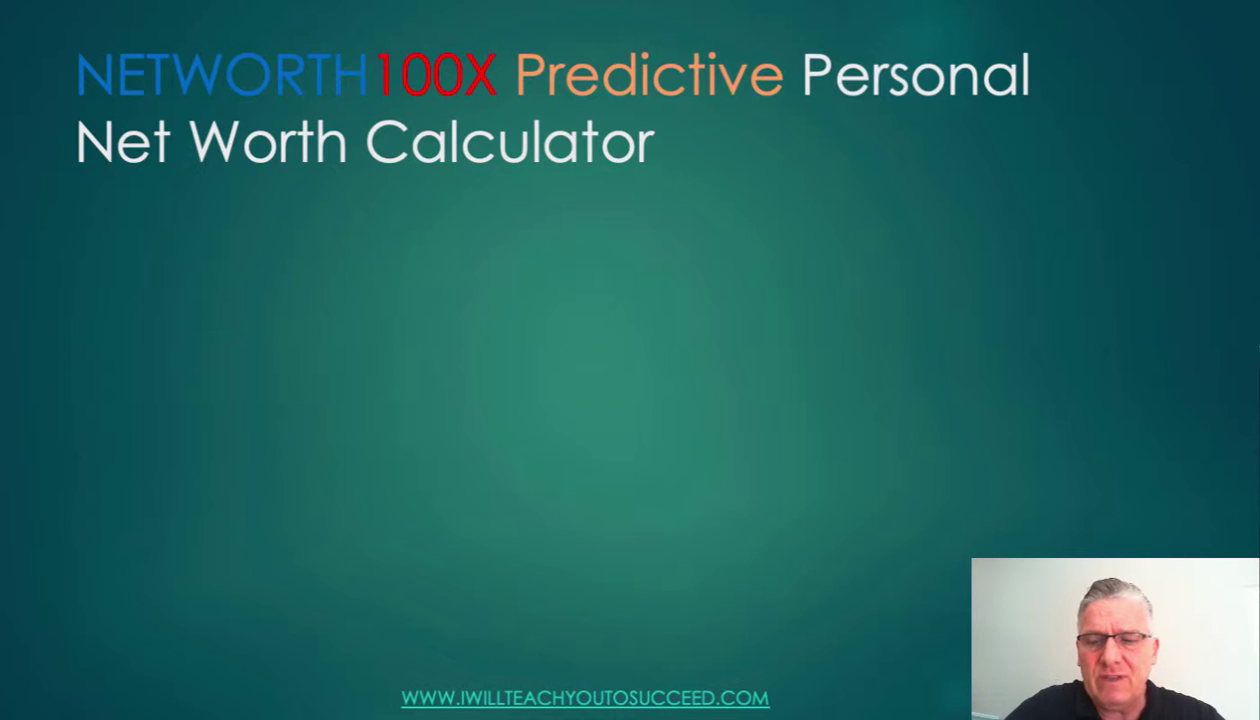
- Show the Current Personal Net Worth heading, its five input bullets through Monthly Net Income, and OUTPUT
key("Right")
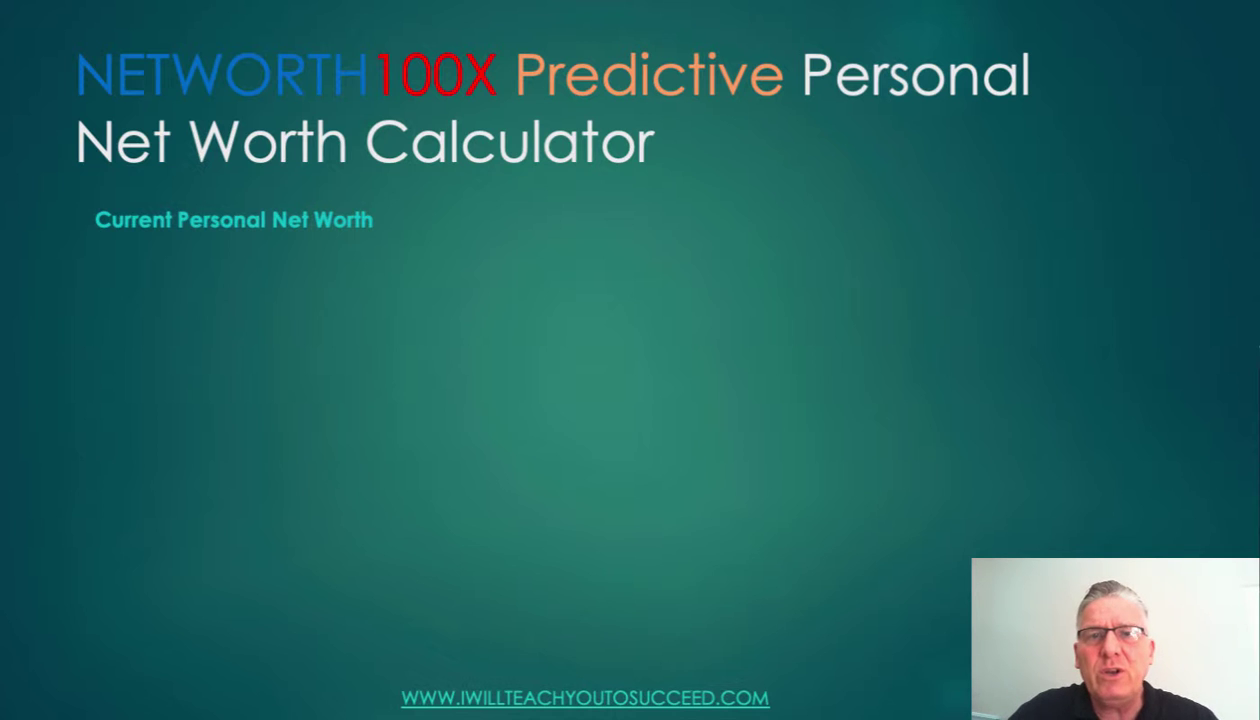
key("Right")
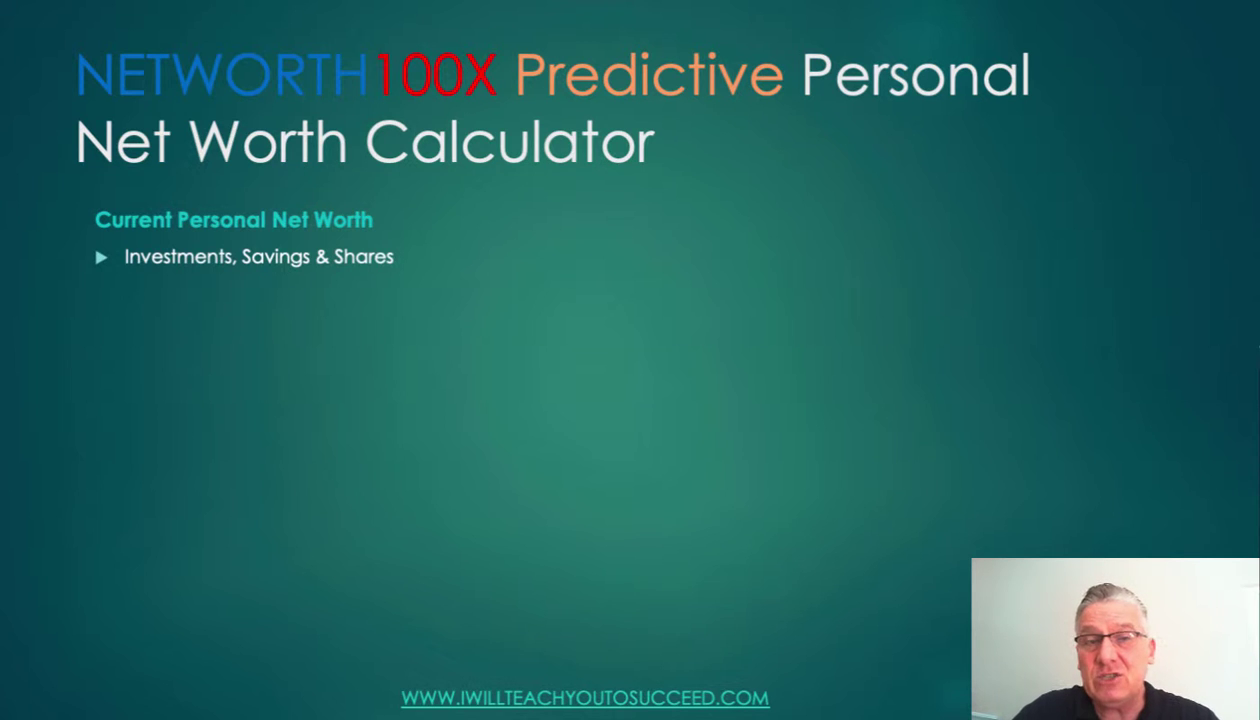
key("Right")
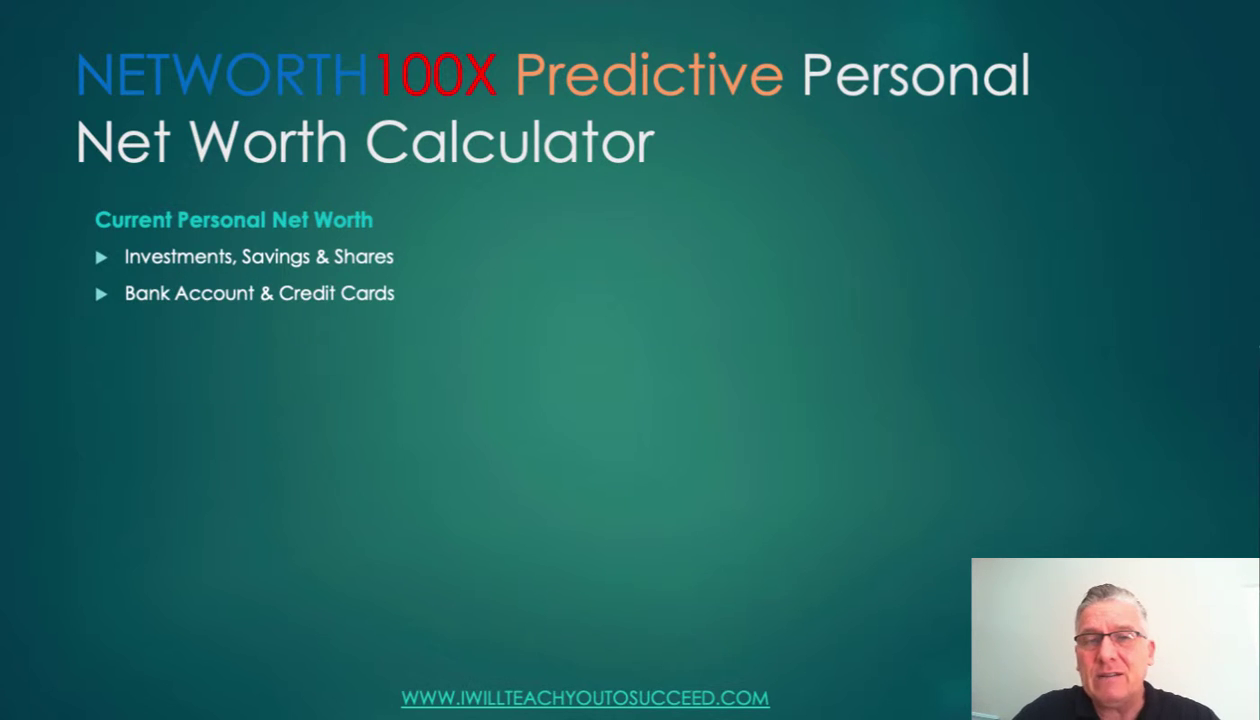
key("Right")
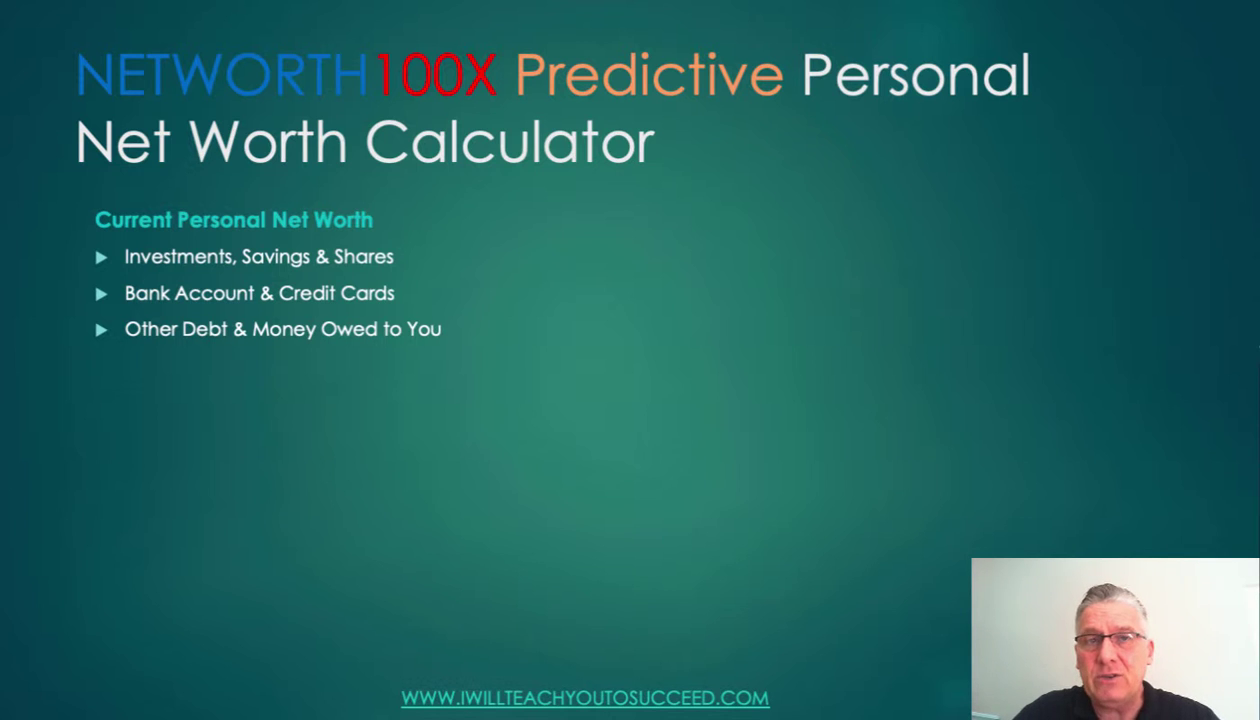
key("Right")
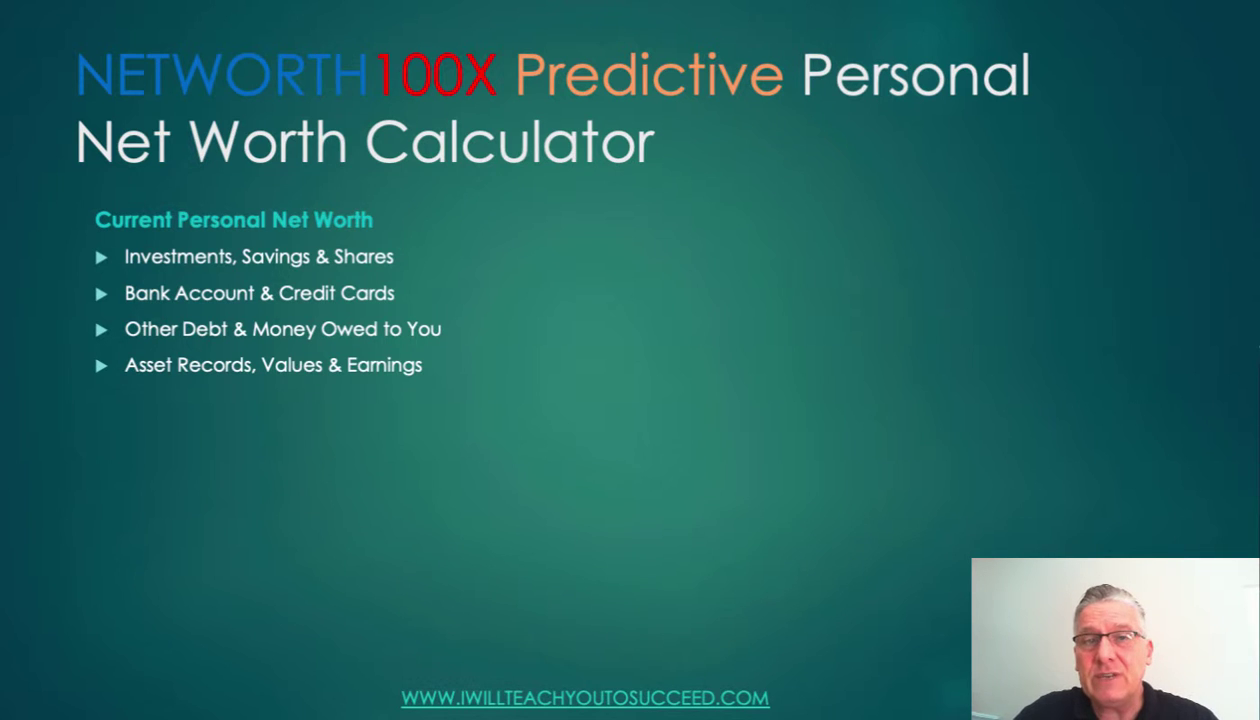
key("Right")
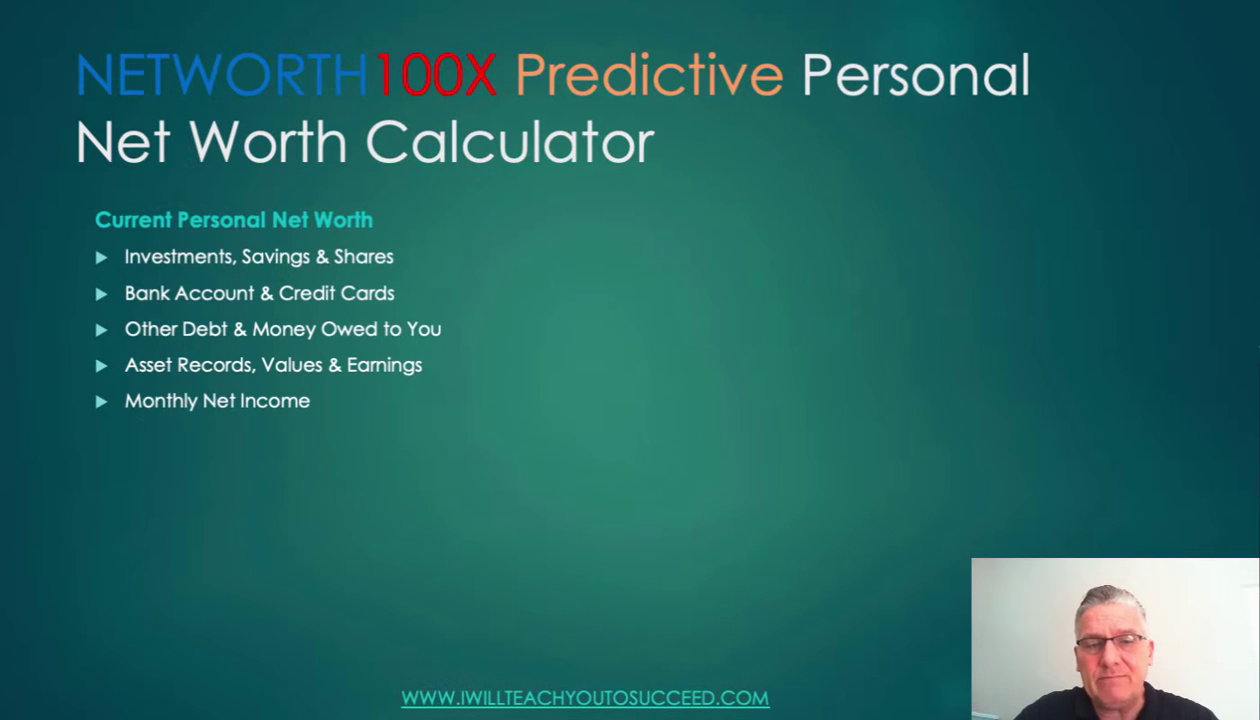
key("Right")
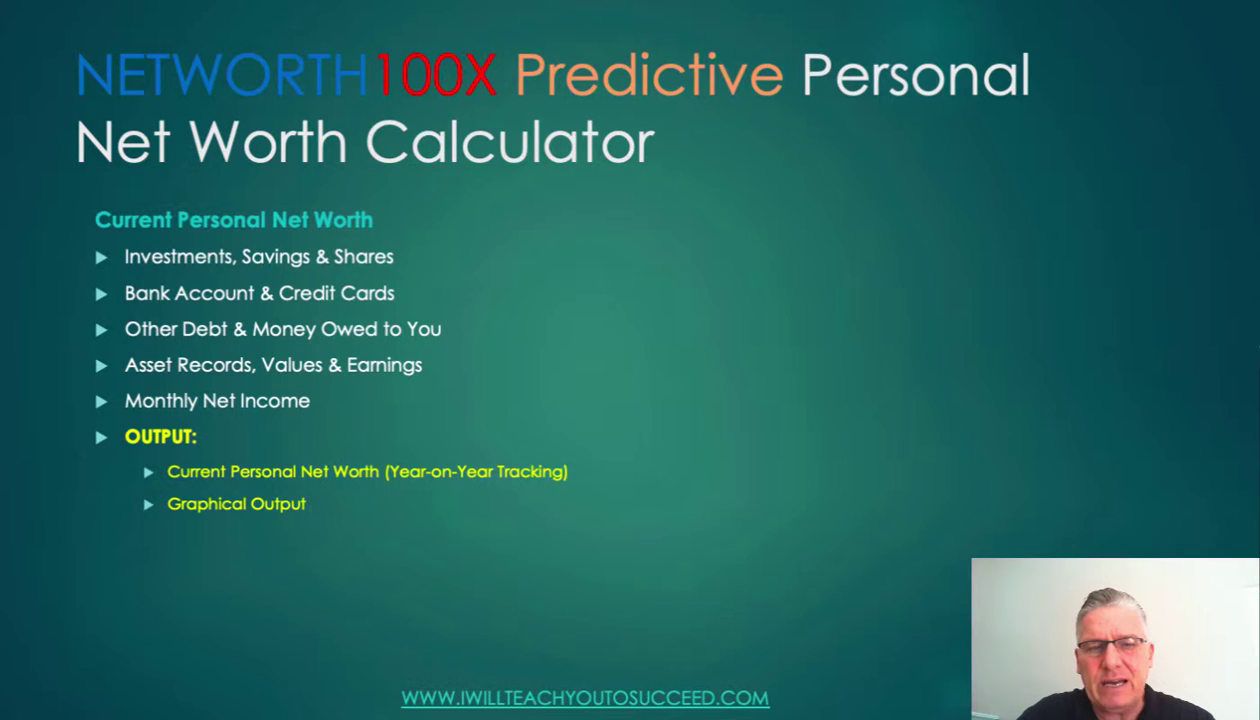
- Show Financial Goals, the Tracking Table, Future Personal Net Worth with Personal Information, and the continuation heading
key("Right")
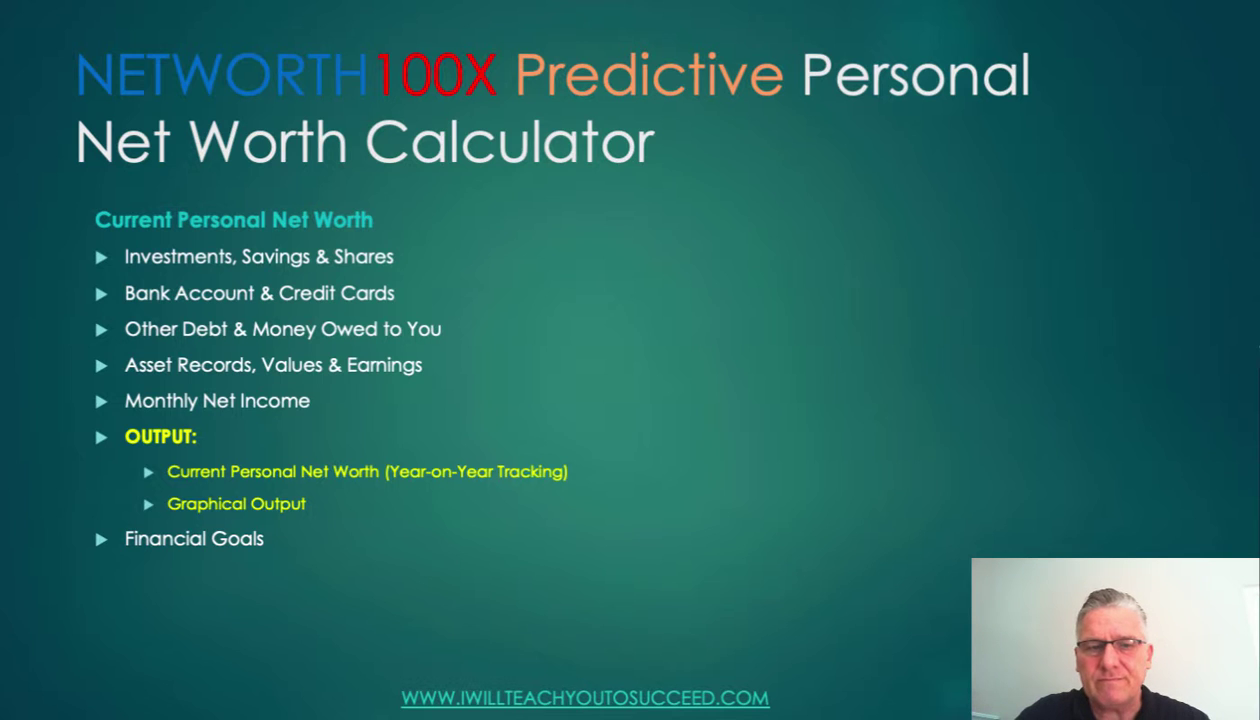
key("Right")
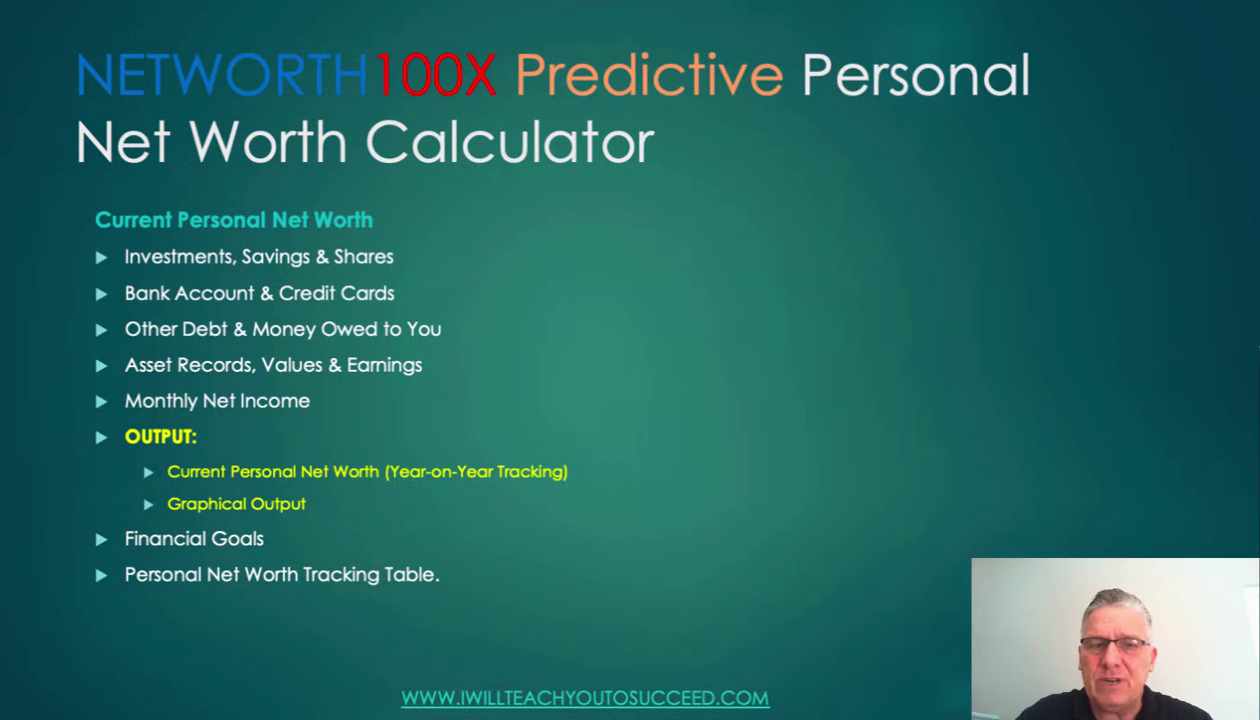
key("Right")
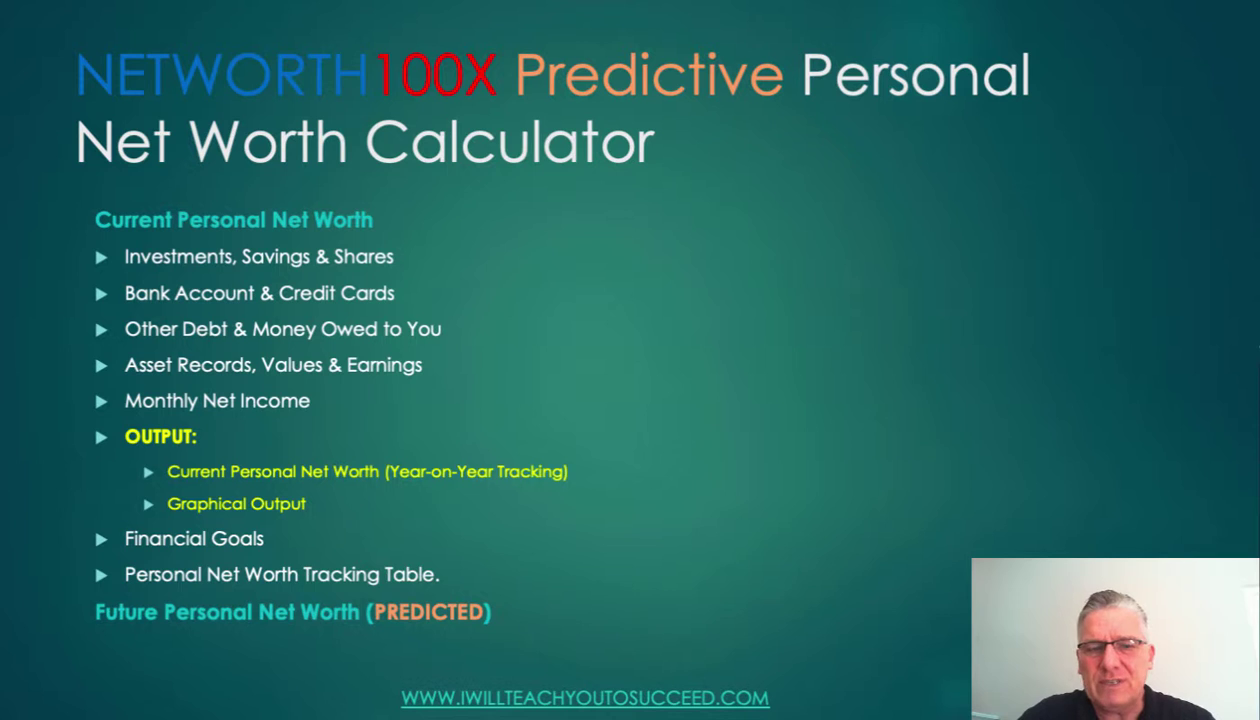
key("Right")
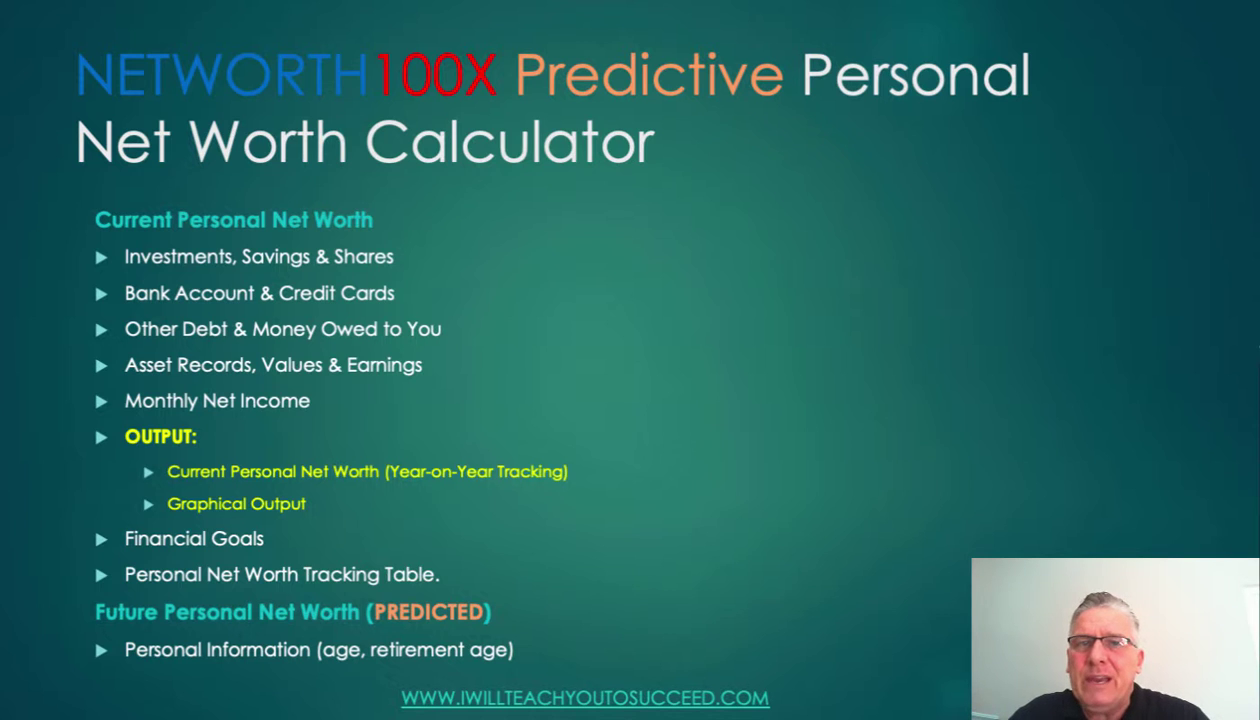
key("Right")
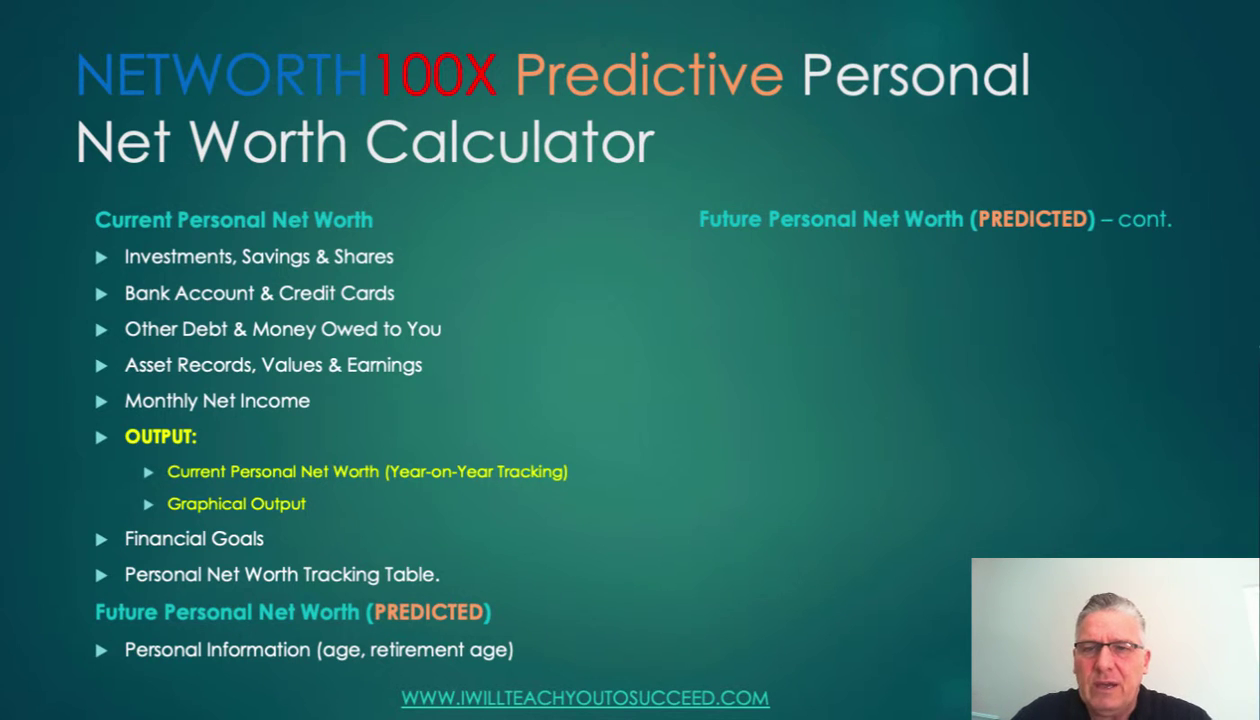
- Show the interest on investments, future net worth split, determinant factor and ramp-up years bullets
key("Right")
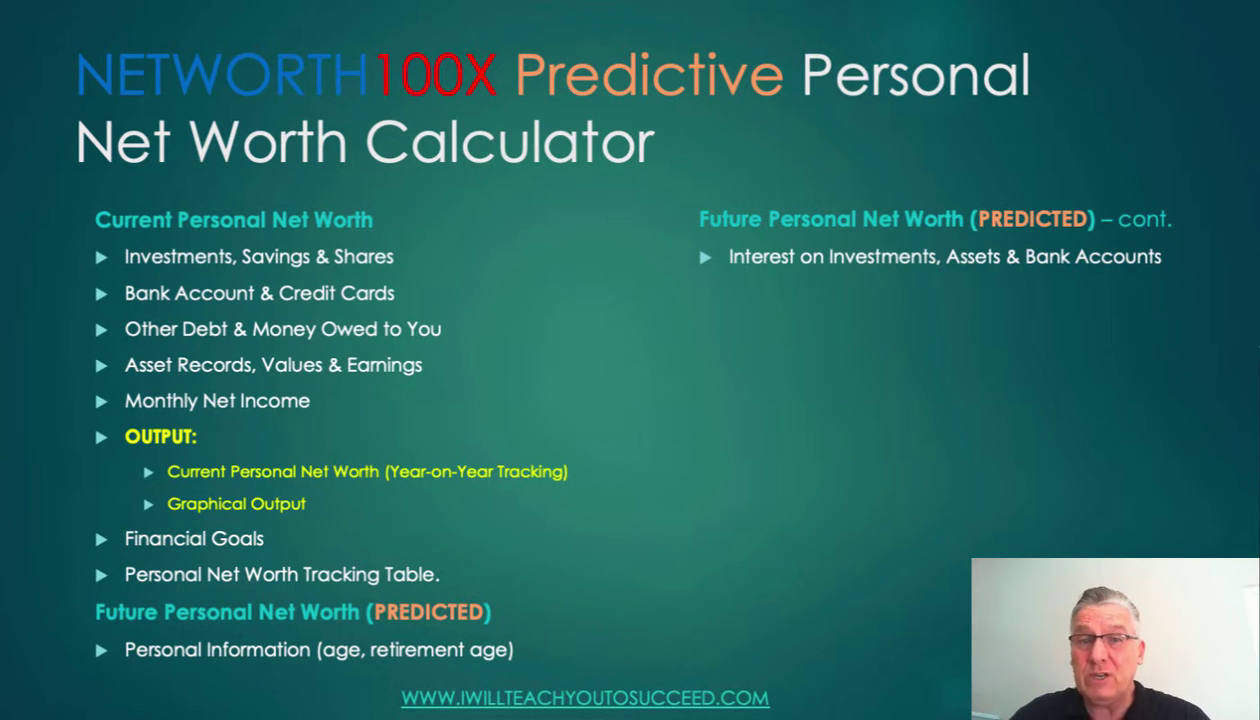
key("Right")
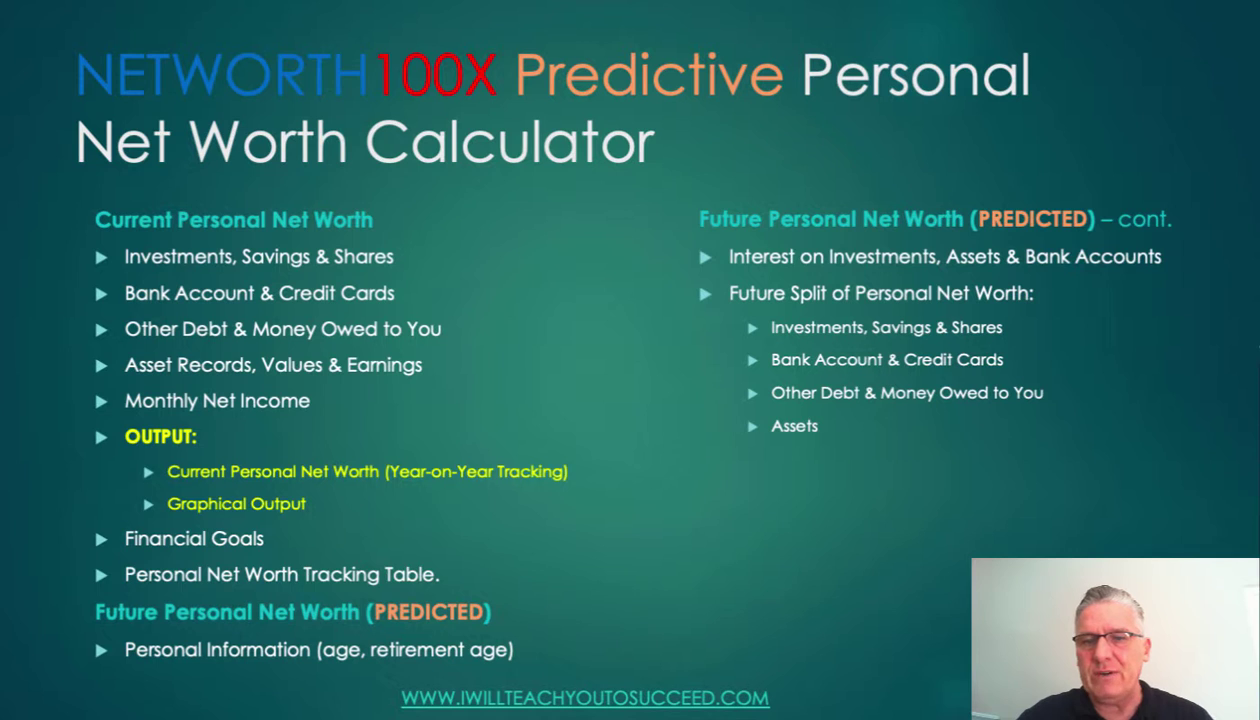
key("Right")
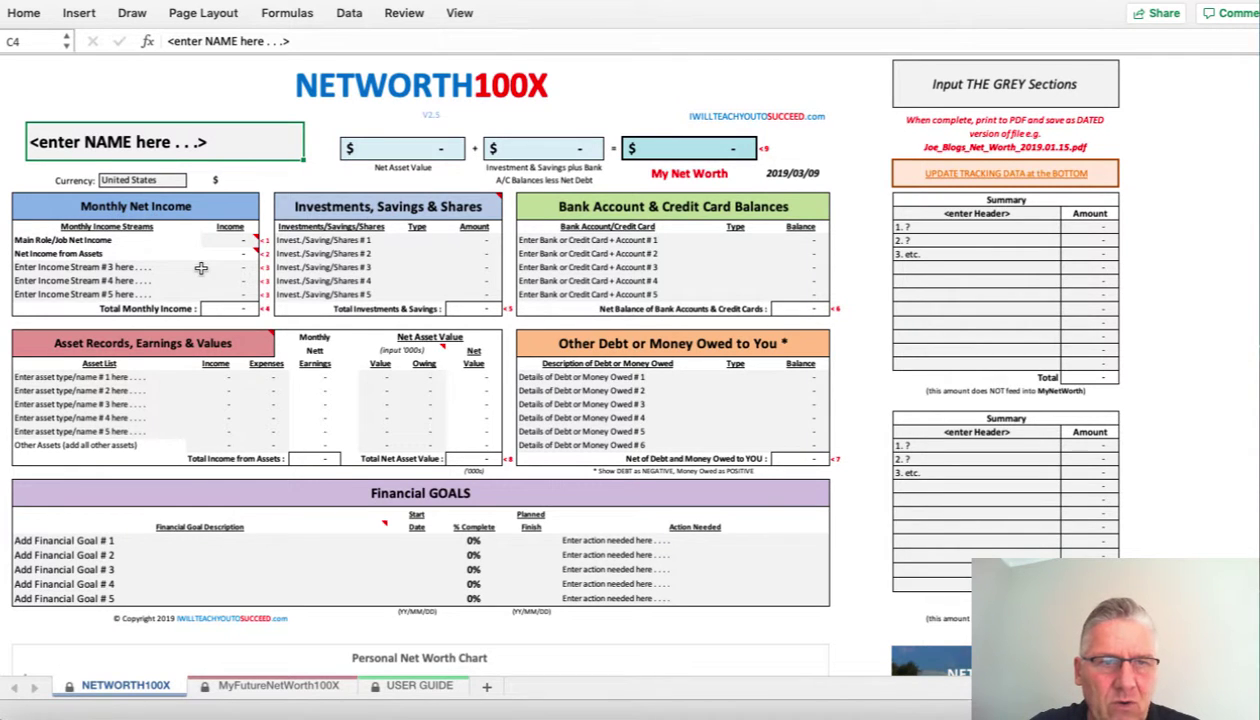
left_click(133, 267)
left_click(220, 267)
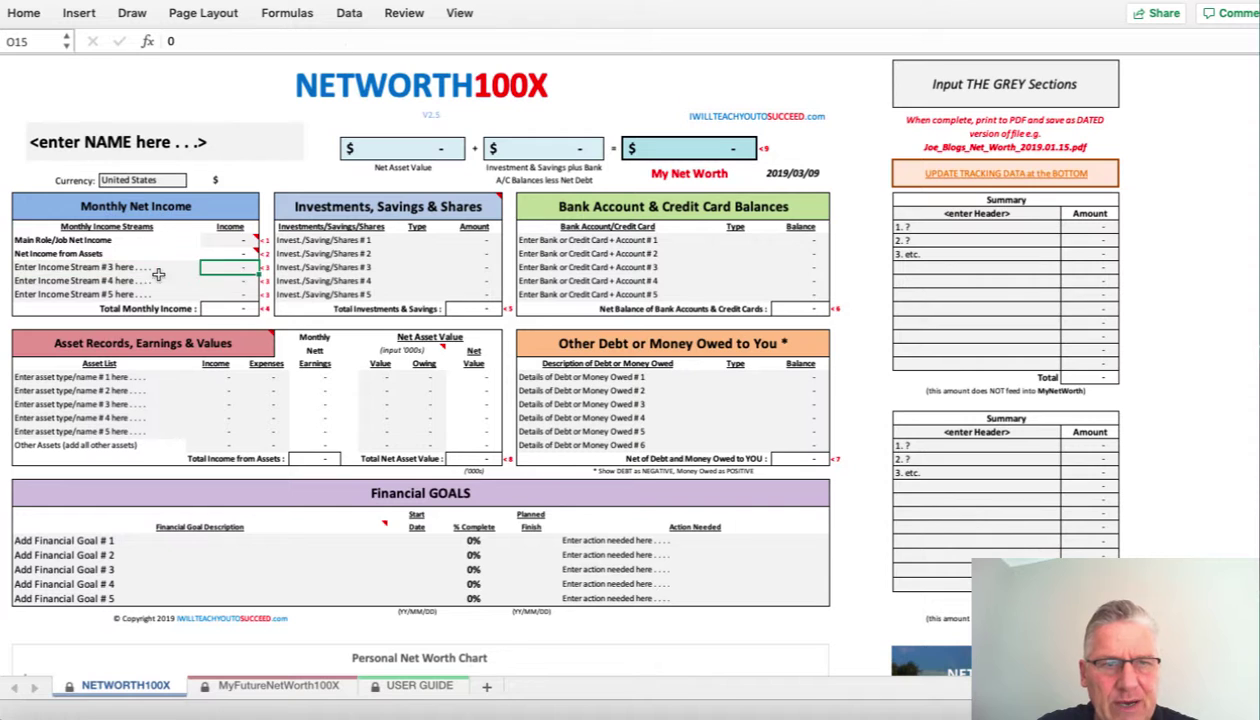
left_click(115, 281)
left_click(217, 280)
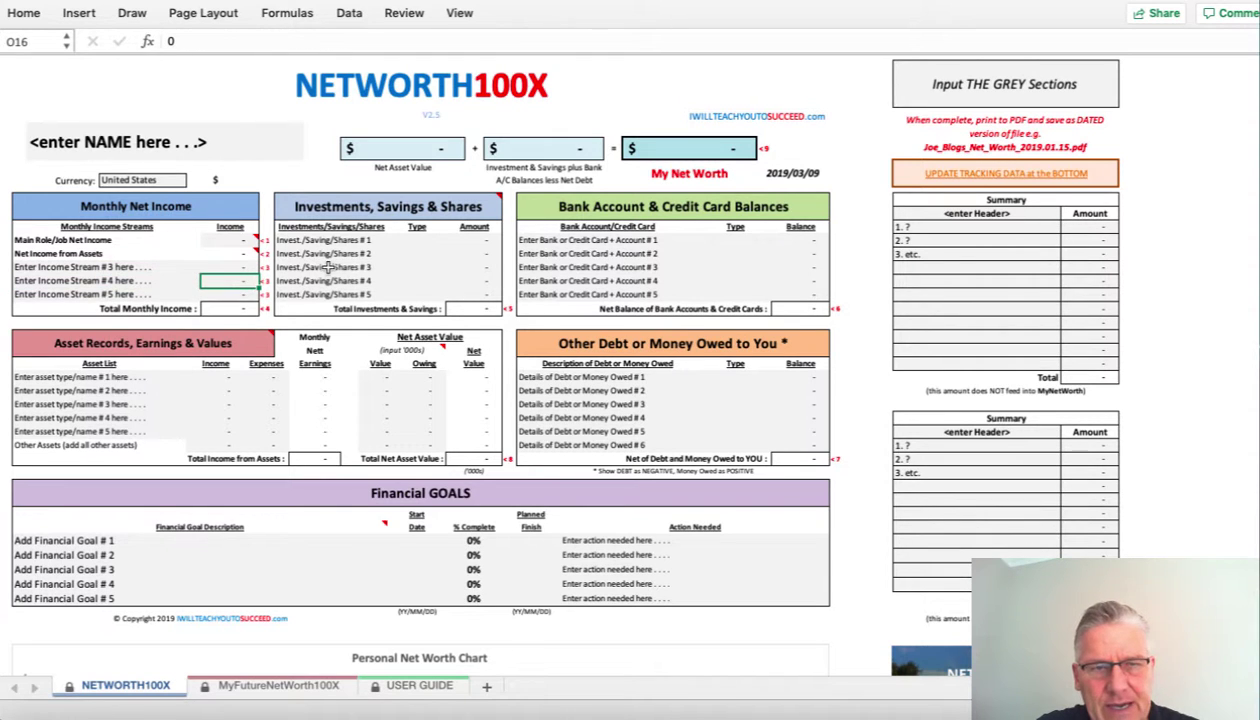
left_click_drag(328, 242, 328, 294)
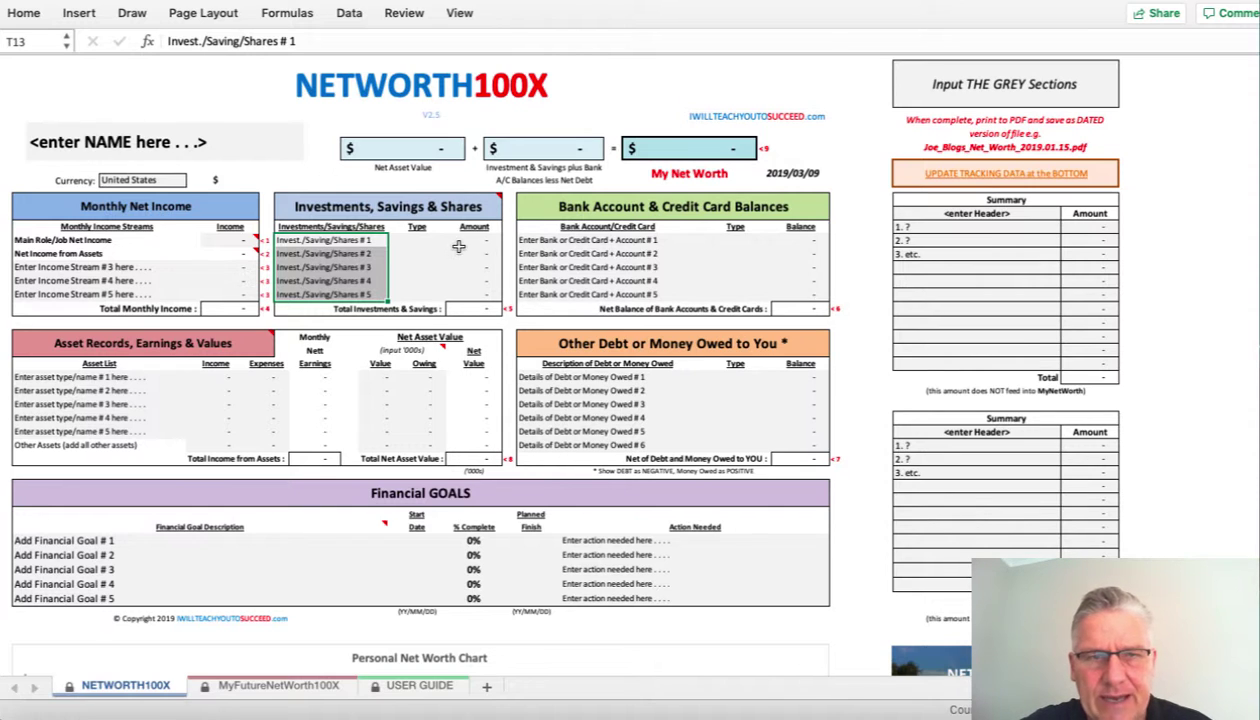
left_click(413, 240)
left_click(479, 240)
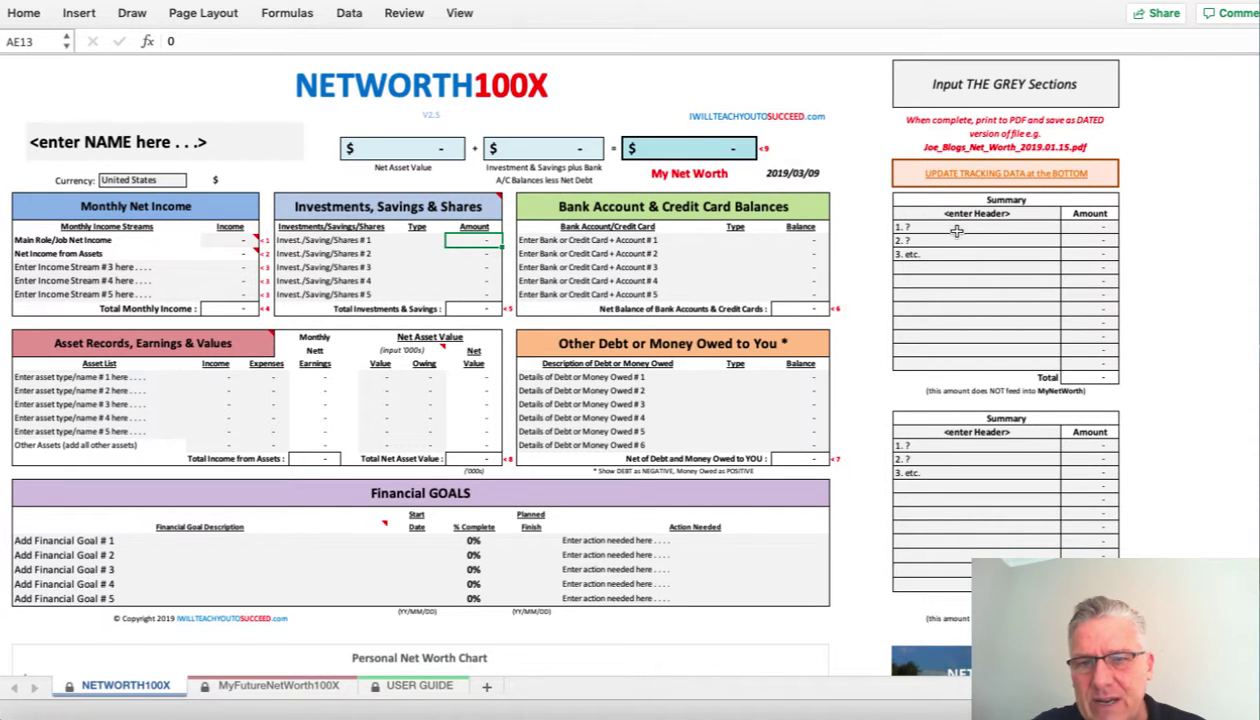
left_click(950, 227)
left_click(945, 241)
left_click(945, 255)
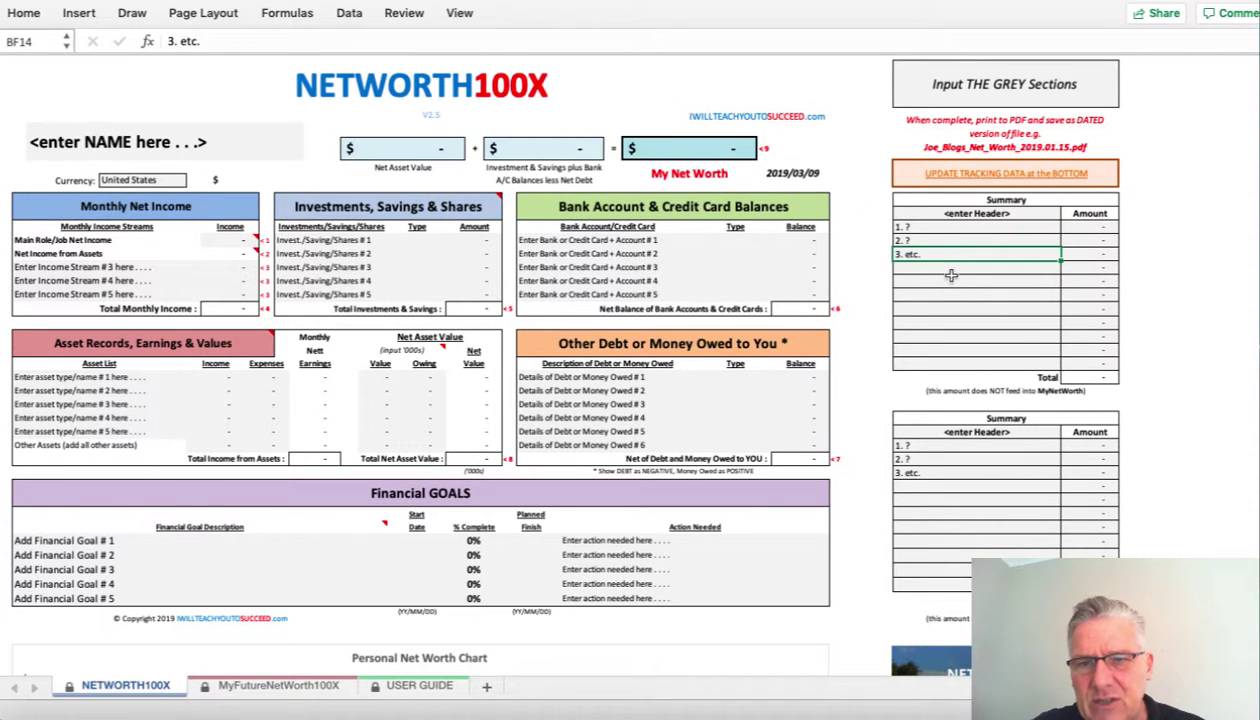
left_click(1080, 227)
left_click(1080, 241)
left_click(1080, 255)
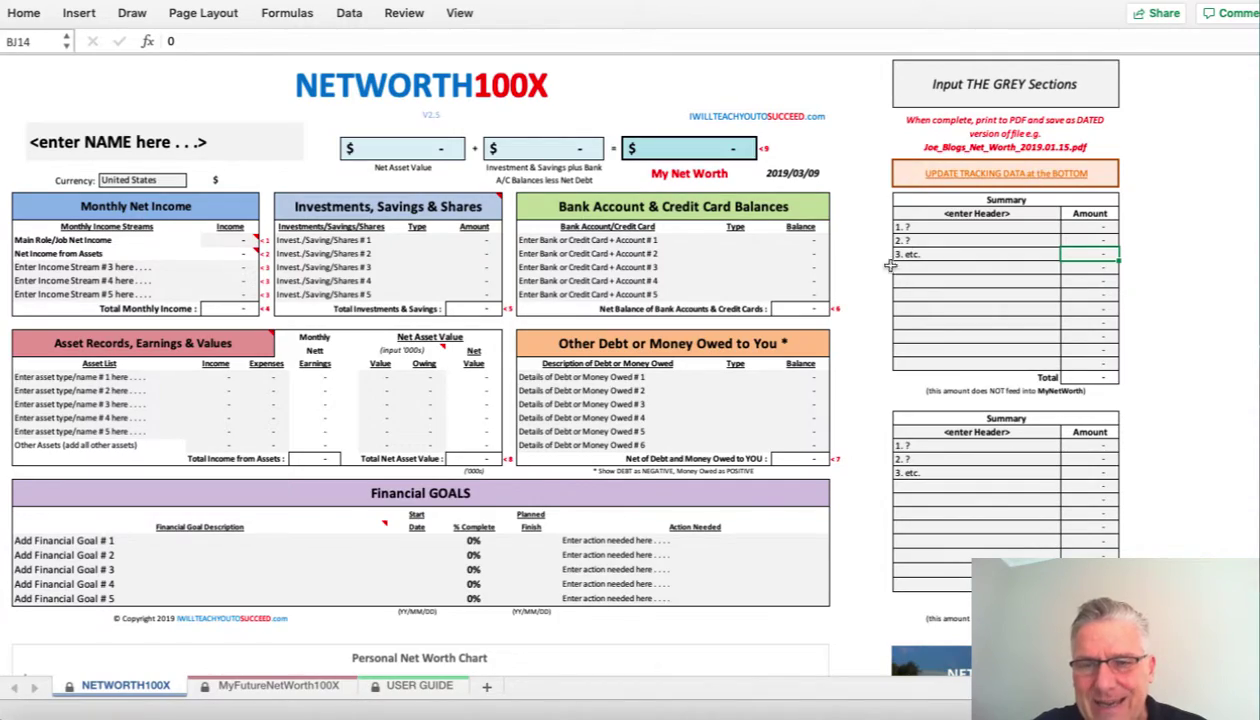
scroll(866, 372, "down", 15)
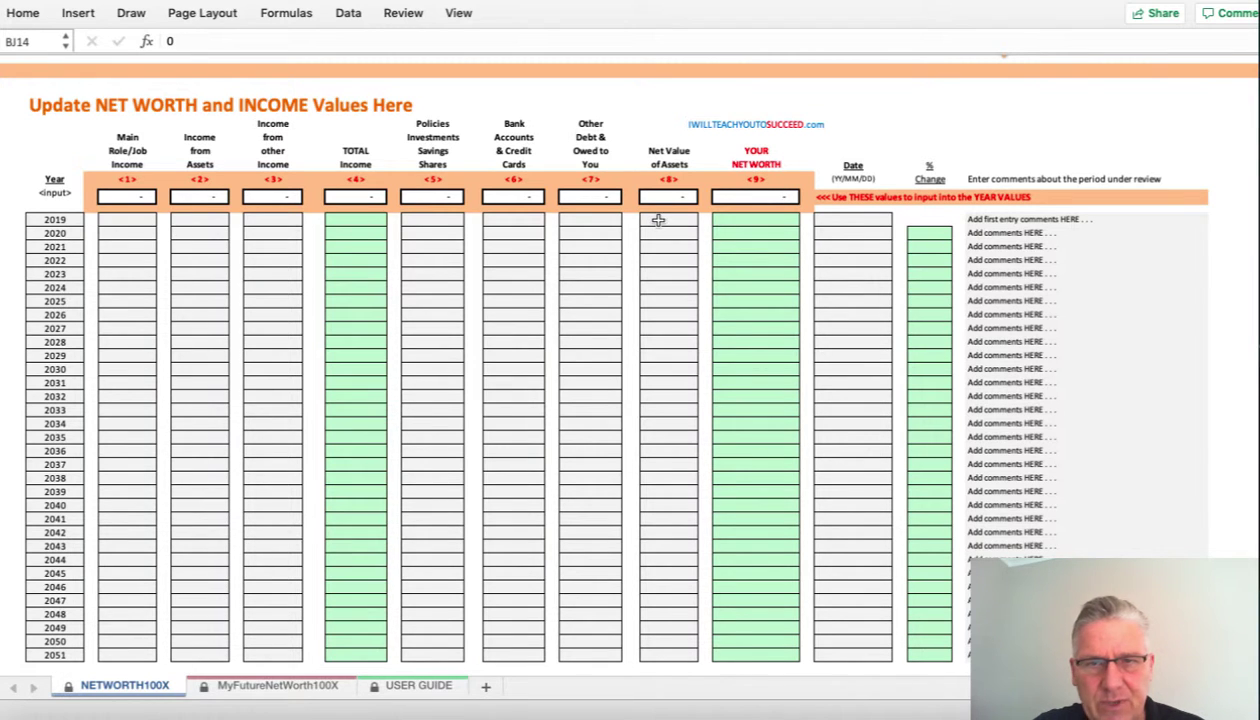
left_click(840, 219)
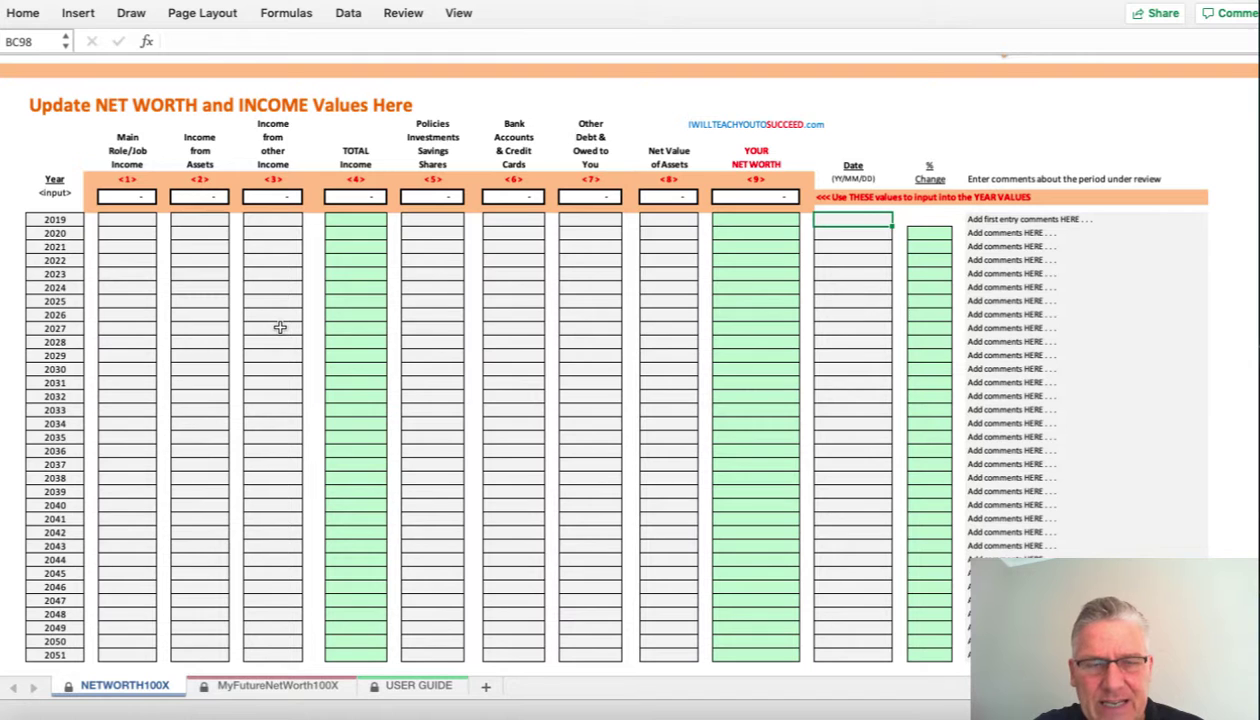
scroll(280, 327, "up", 10)
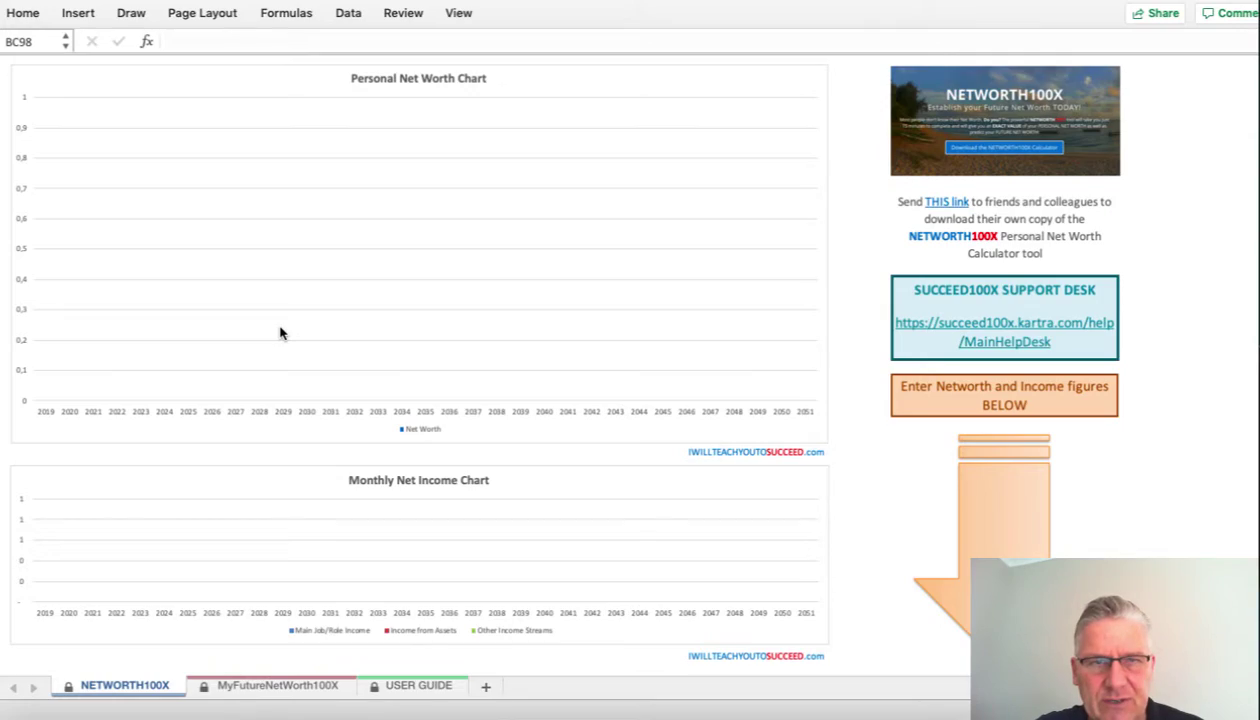
scroll(280, 333, "up", 10)
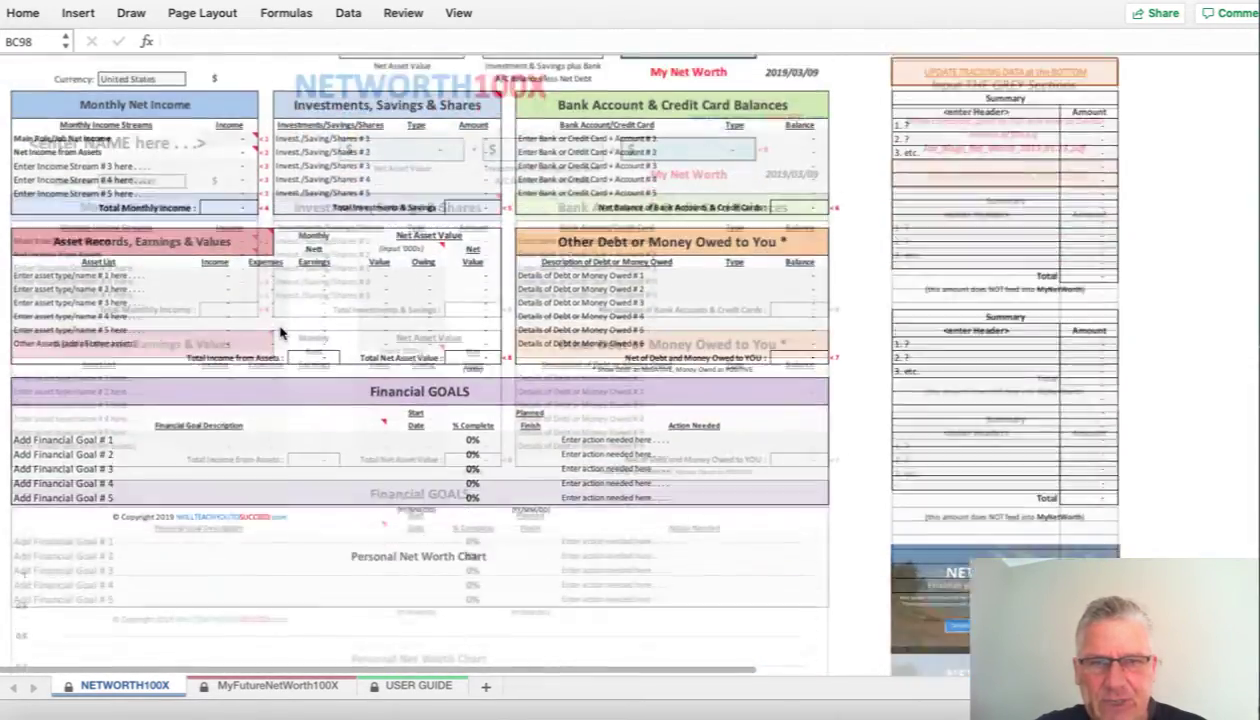
- Enter the owner's full name in C4 and keep United States as the currency
left_click(150, 145)
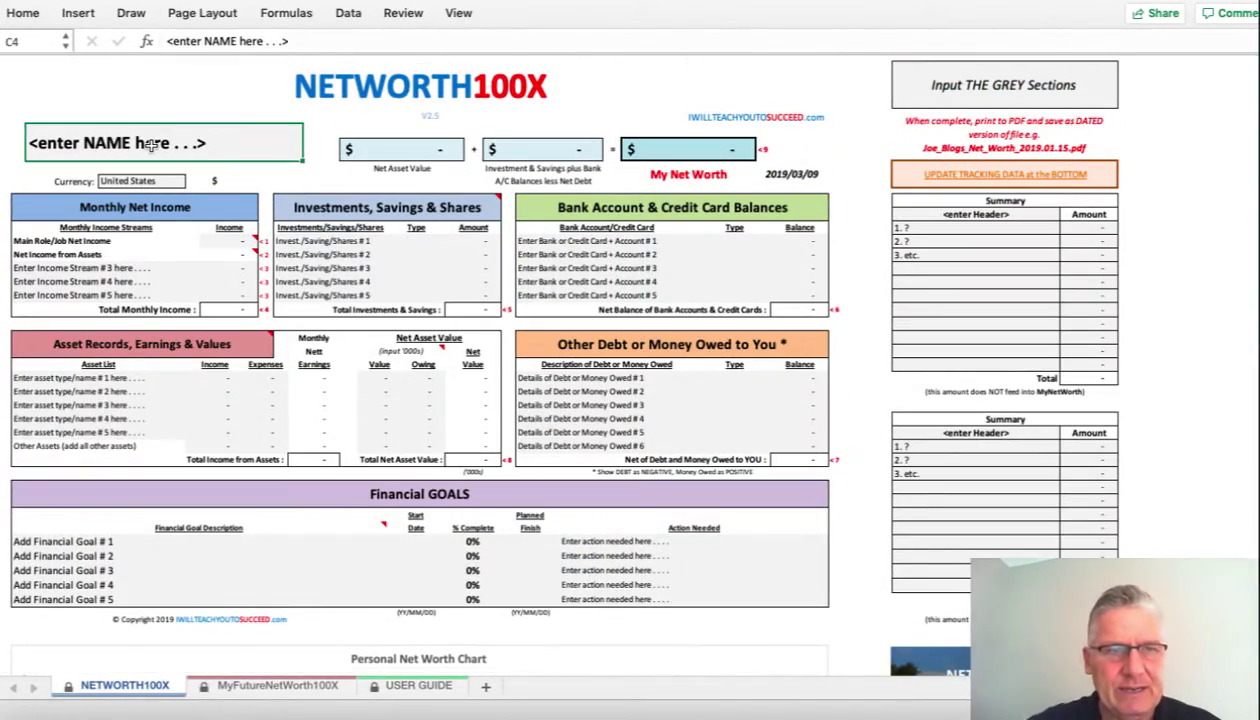
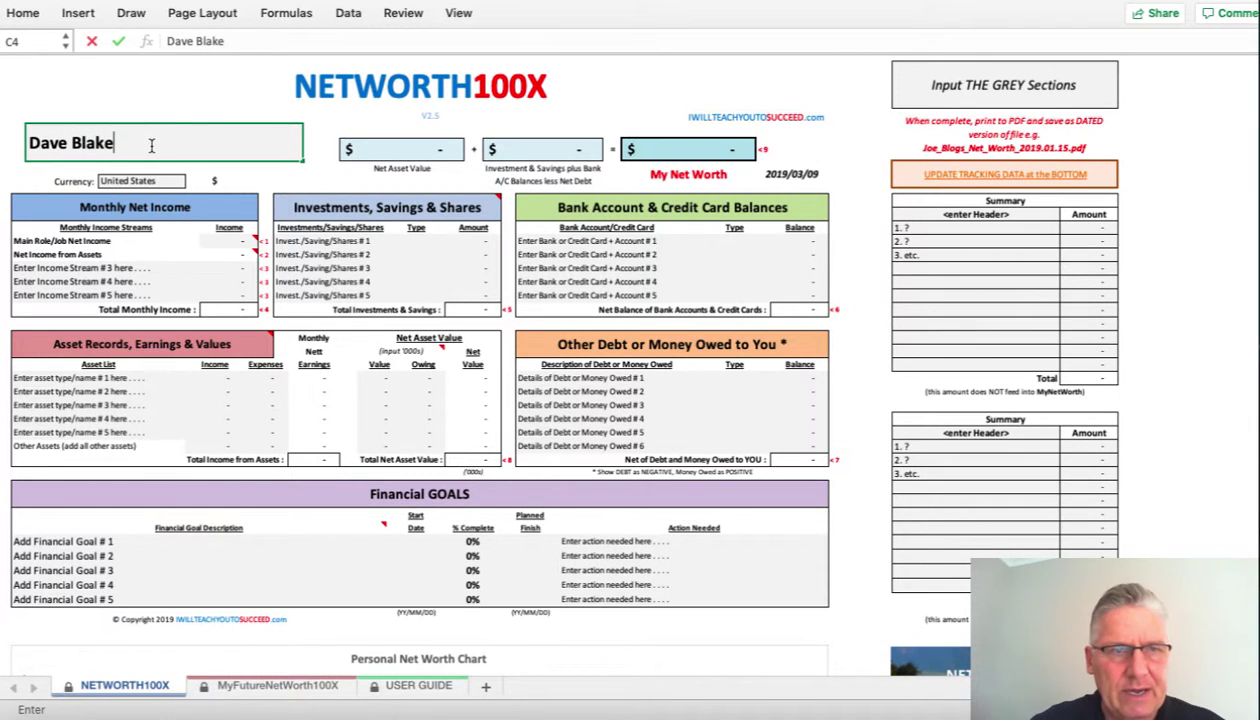
left_click(162, 182)
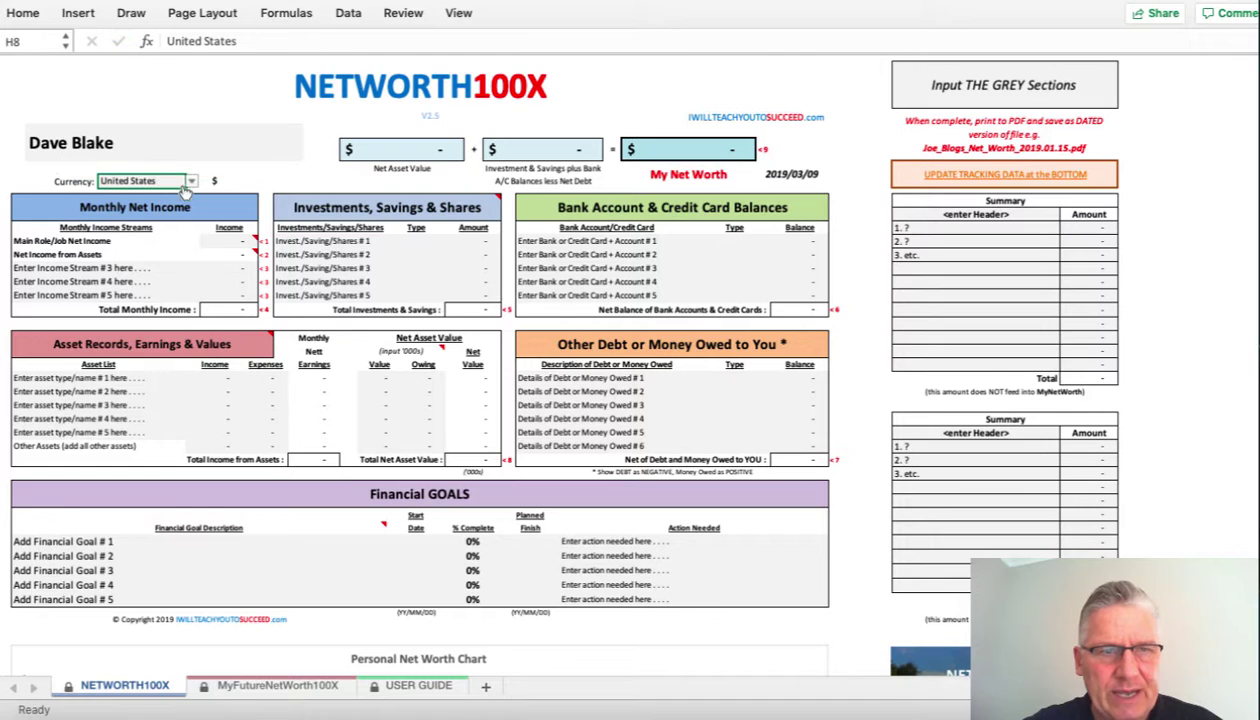
left_click(190, 183)
left_click(181, 232)
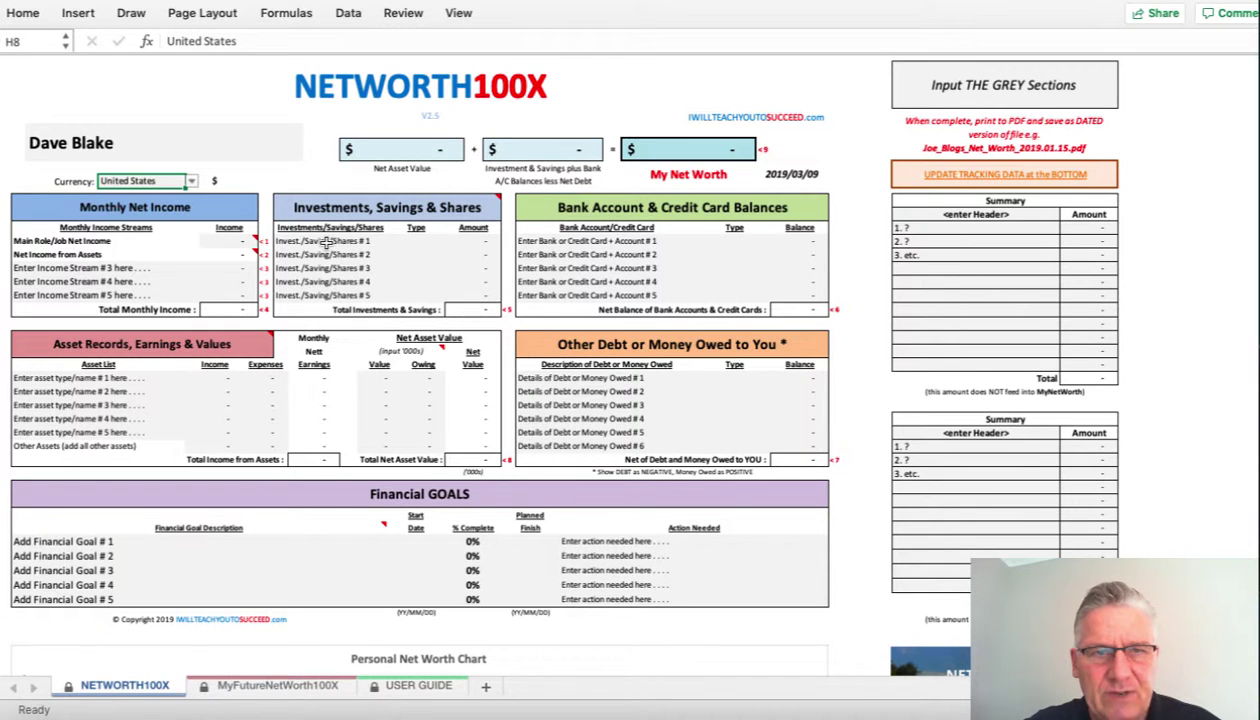
- Clear the investment placeholders and add Shares on Nasdaq, type Shares, amount 243 000
left_click_drag(327, 241, 328, 295)
key("Delete")
key("Down")
key("Up")
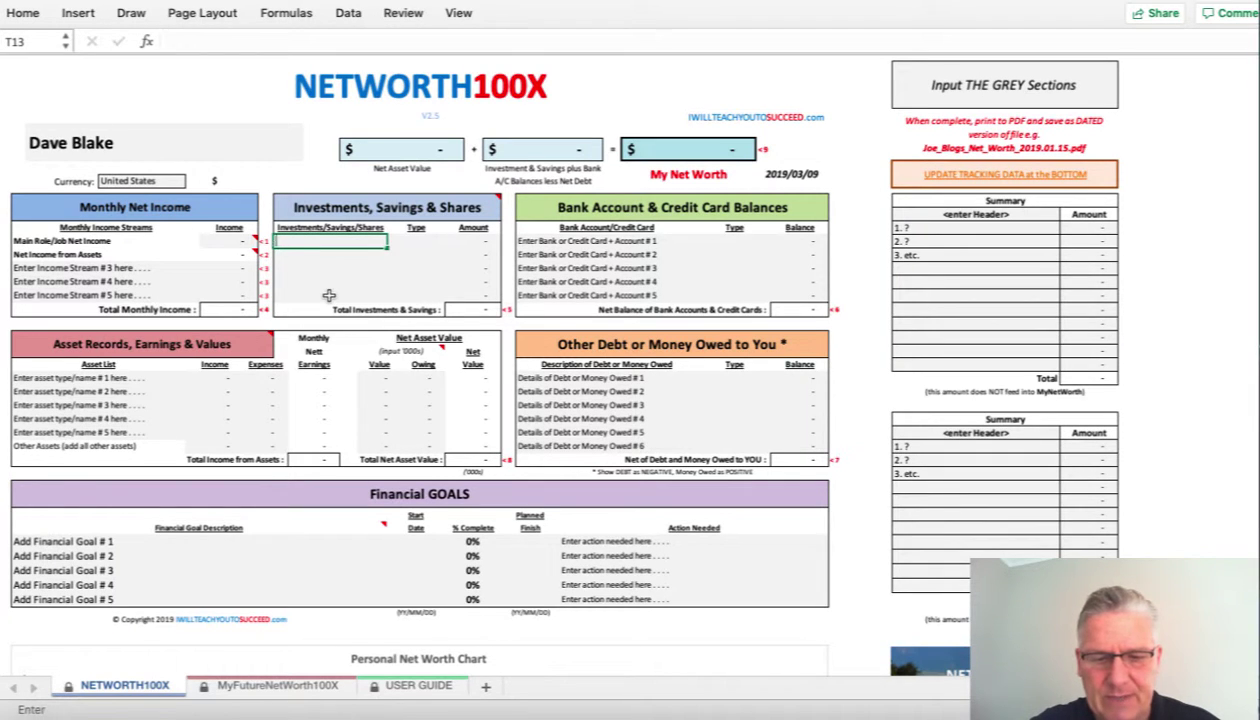
type("Shares on")
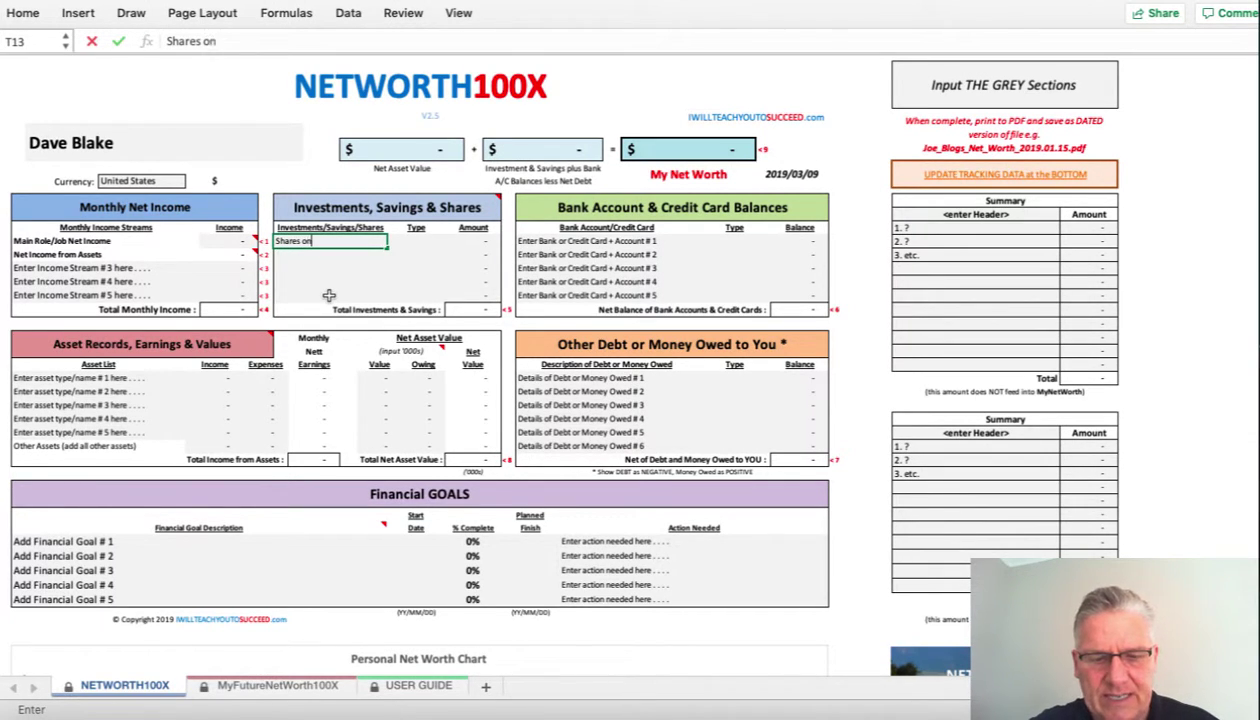
type(" Nasdaq")
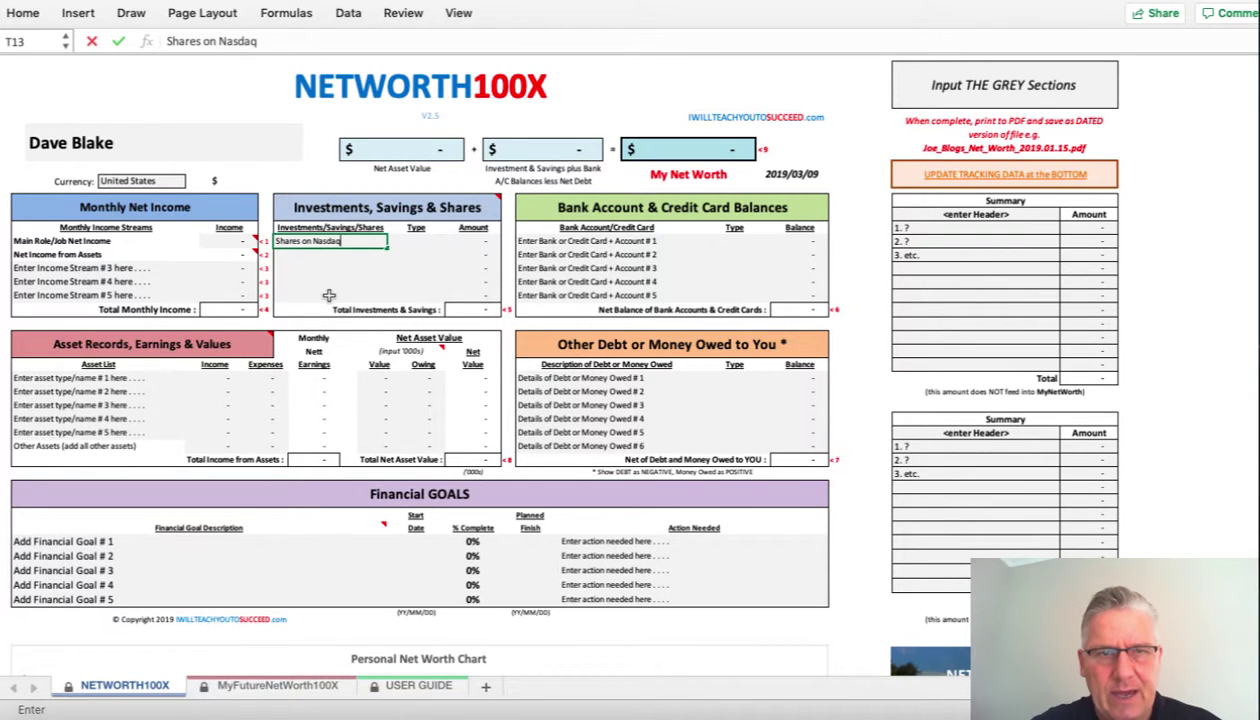
key("Tab")
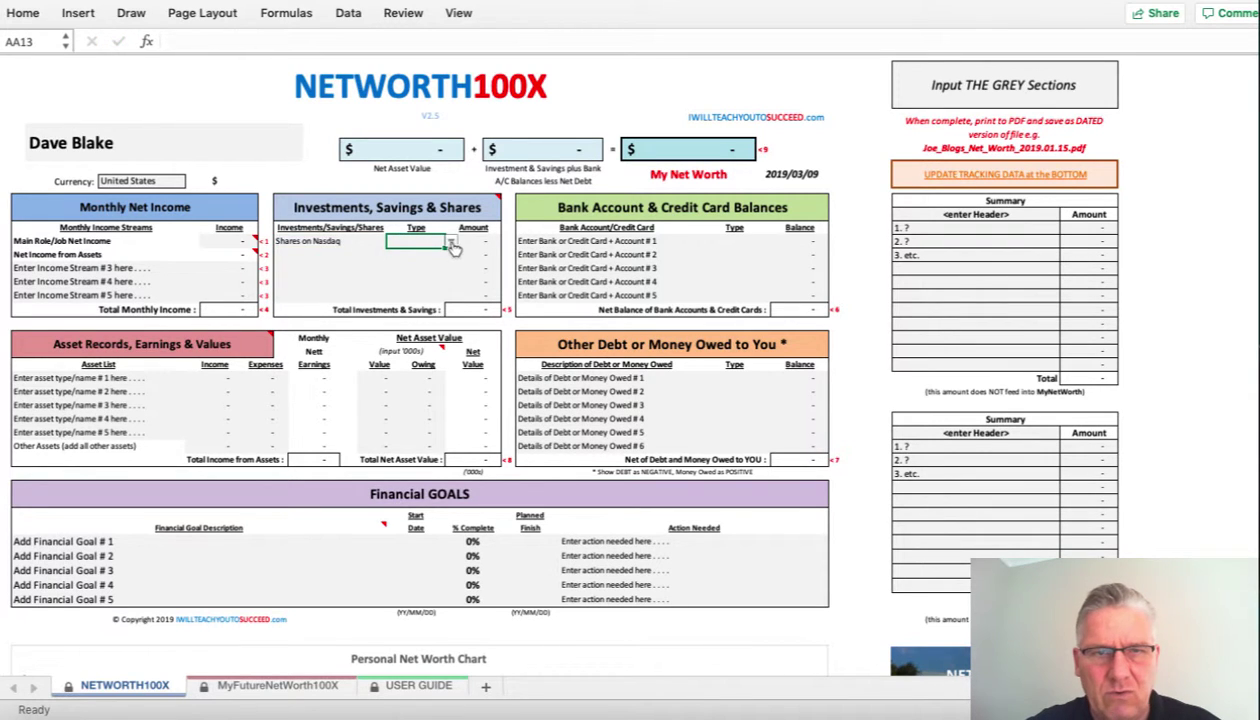
left_click(451, 242)
left_click(413, 310)
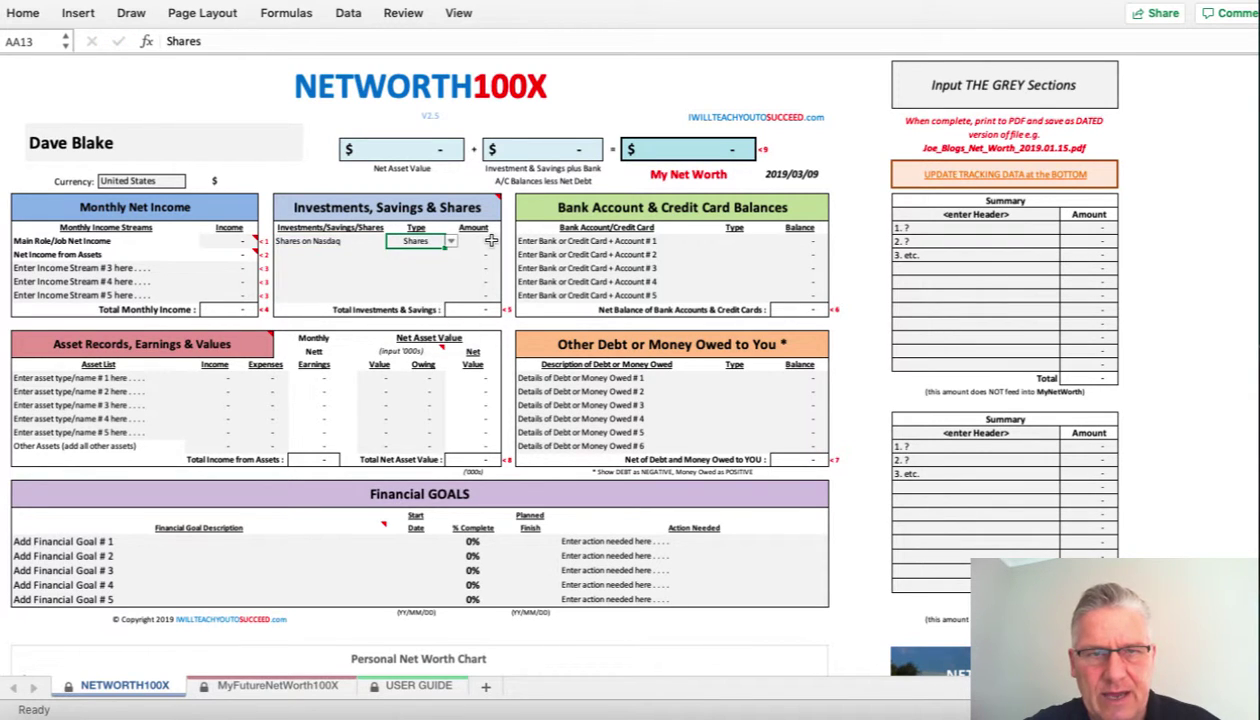
left_click(491, 240)
type("24")
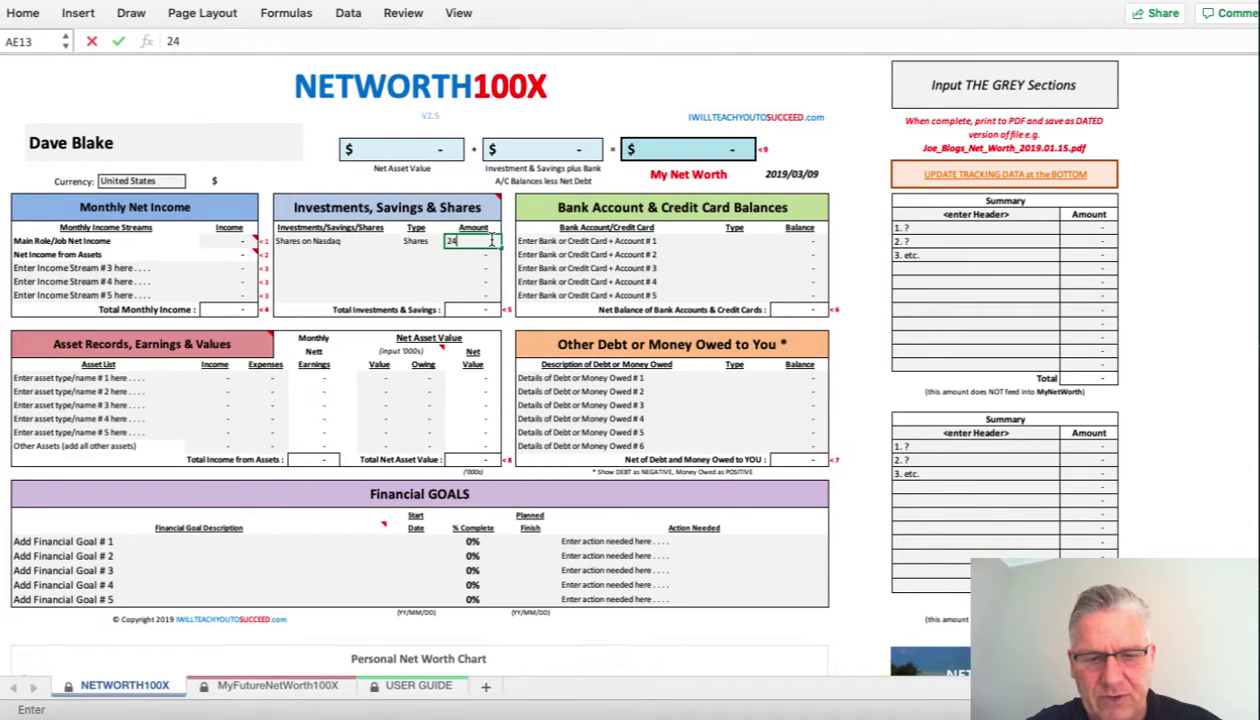
type("3000")
key("Return")
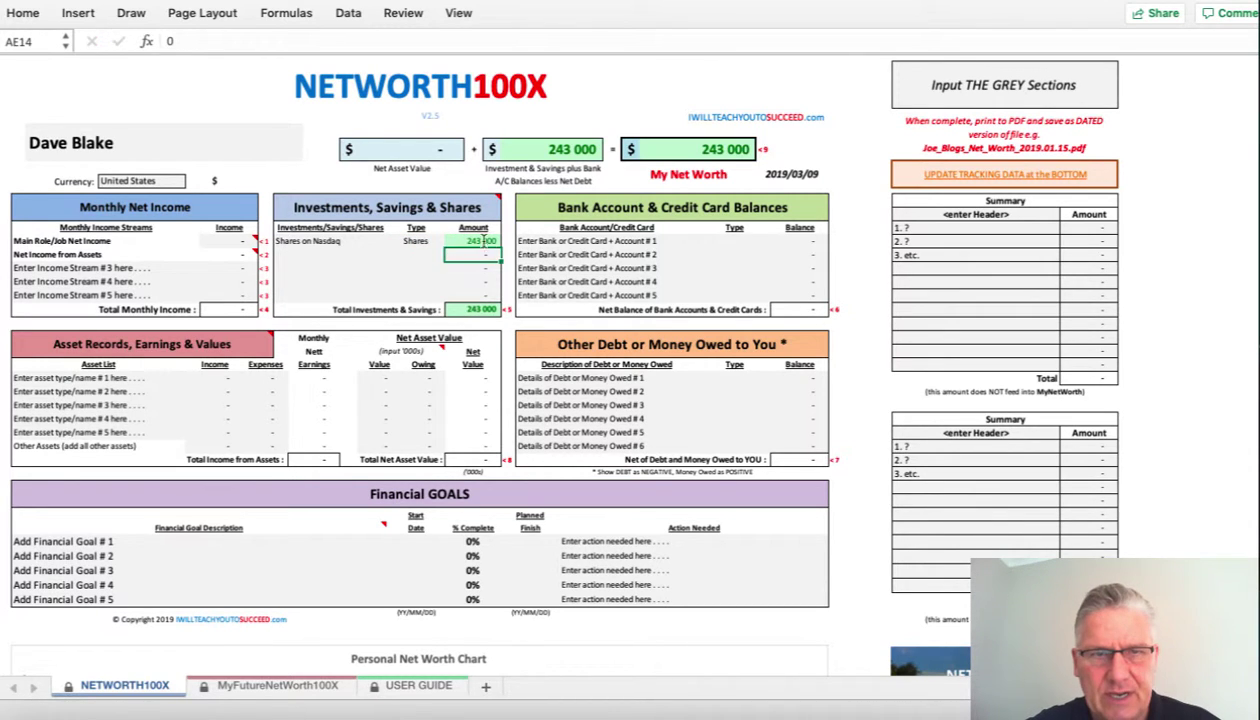
- Add Investments with type Investment and amount 72 350, then select the bank placeholder rows
left_click(316, 254)
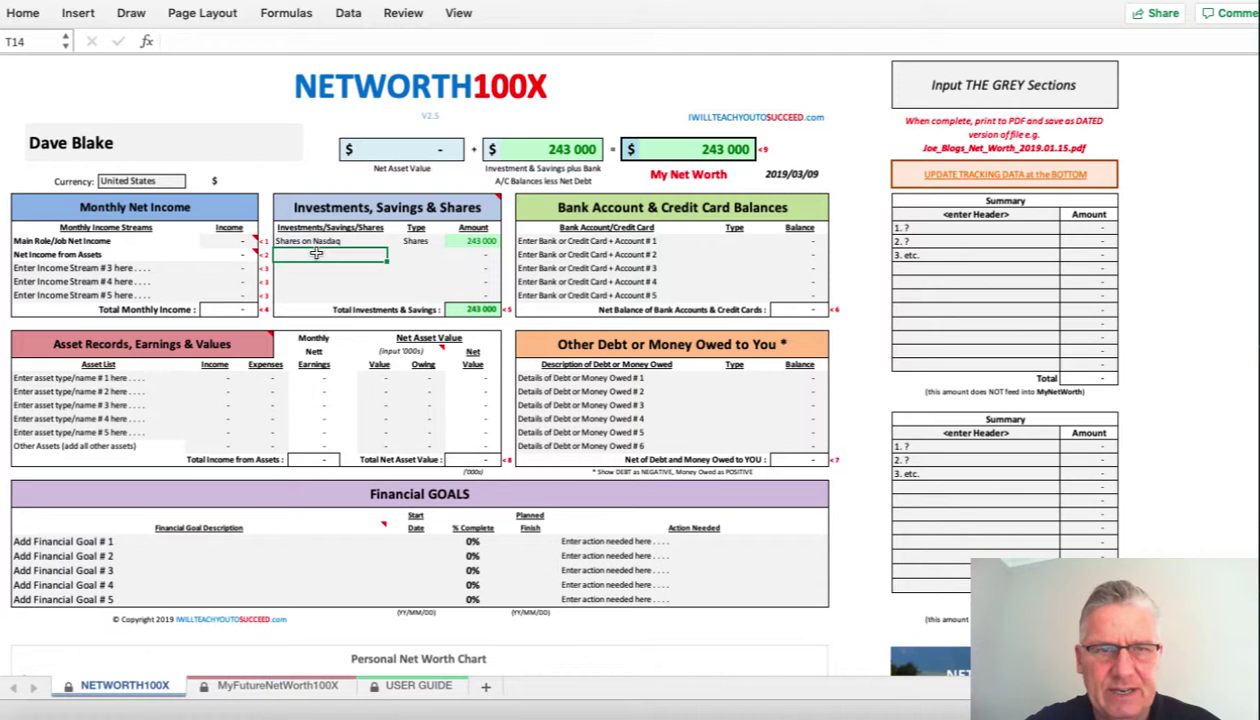
type("In")
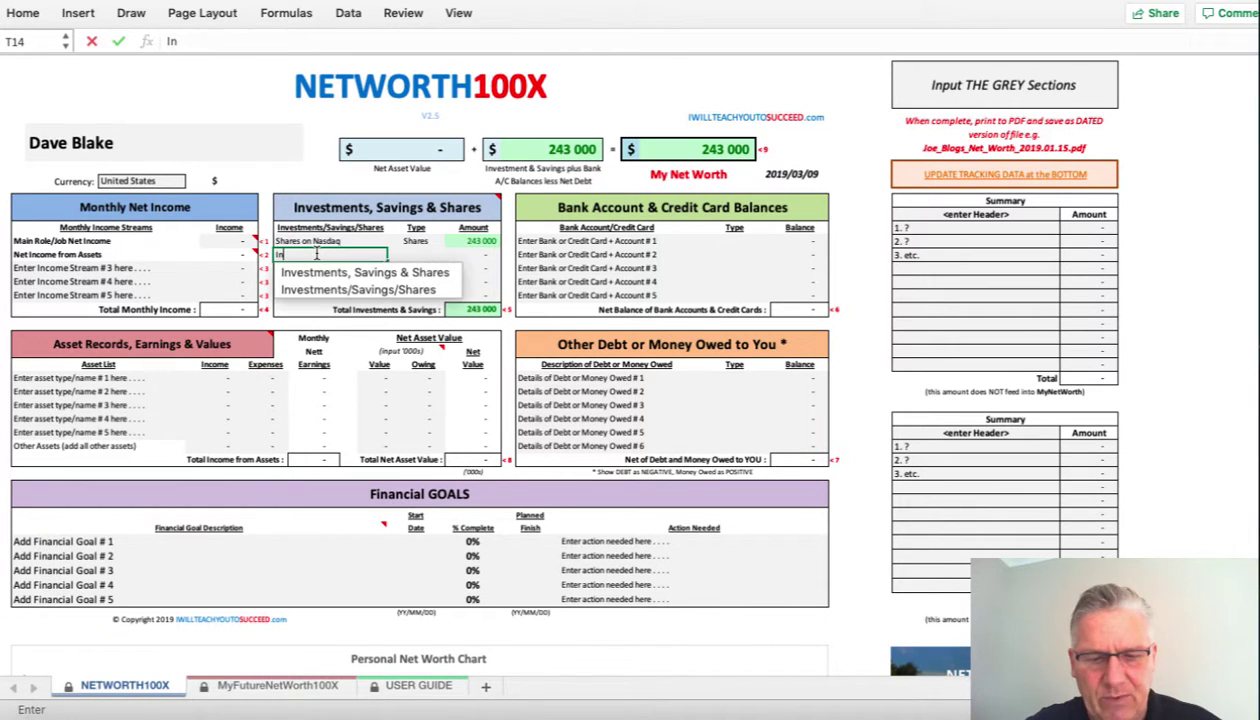
type("vestments")
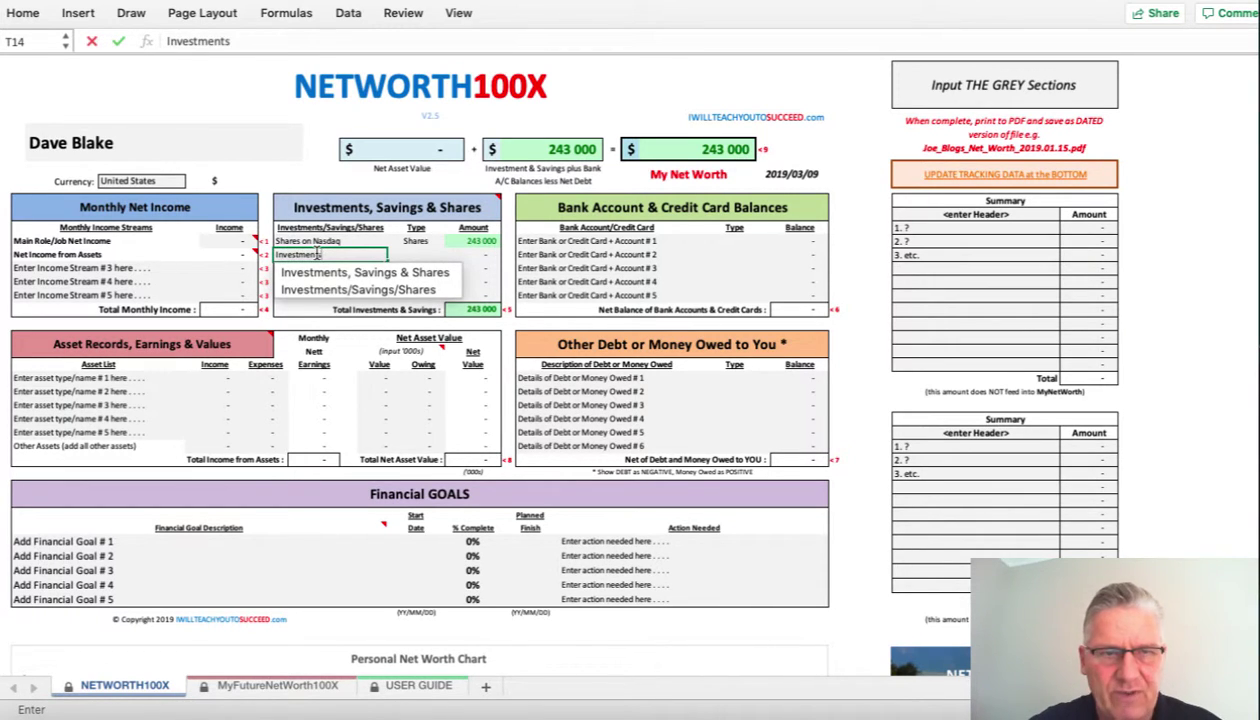
key("Return")
left_click(320, 255)
key("Return")
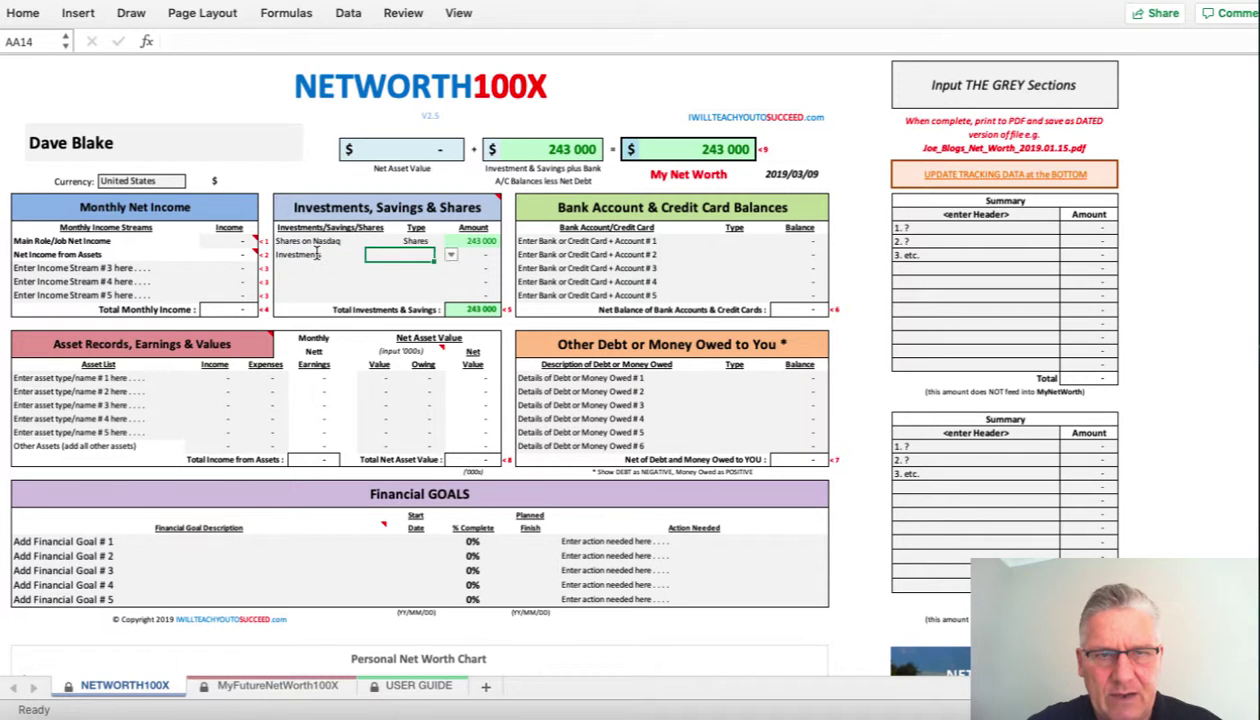
left_click(451, 255)
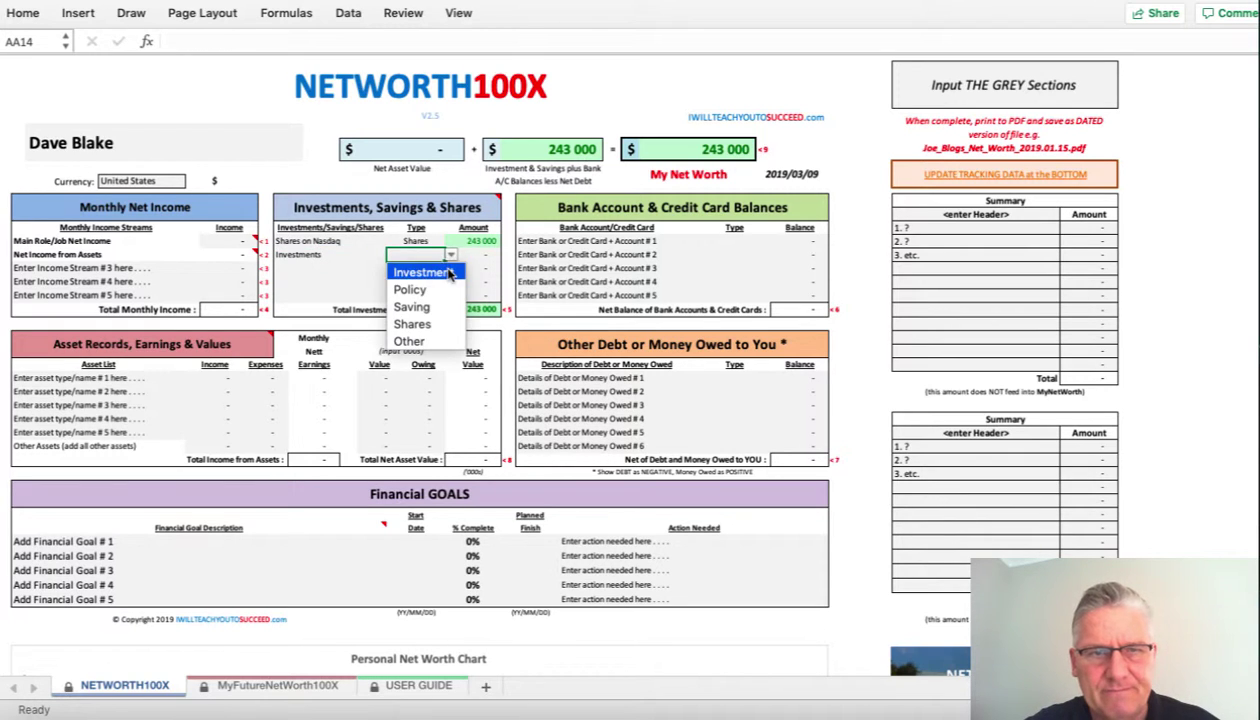
left_click(425, 270)
left_click(485, 254)
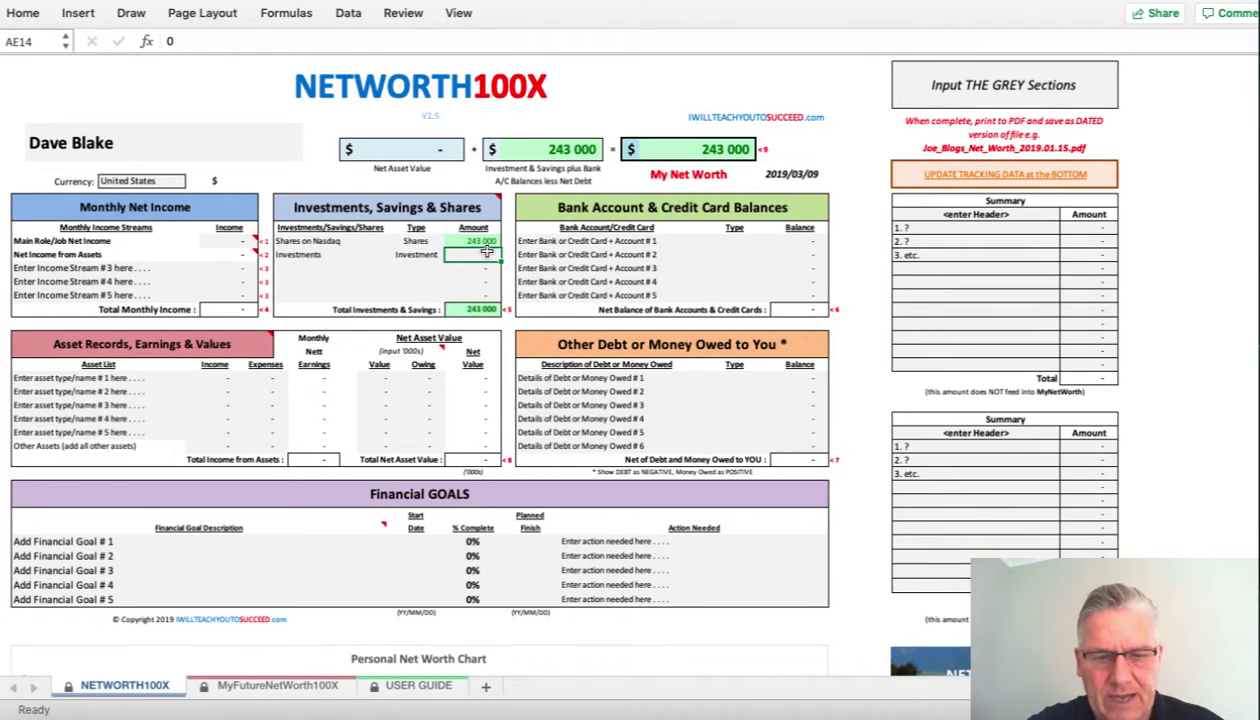
type("7235")
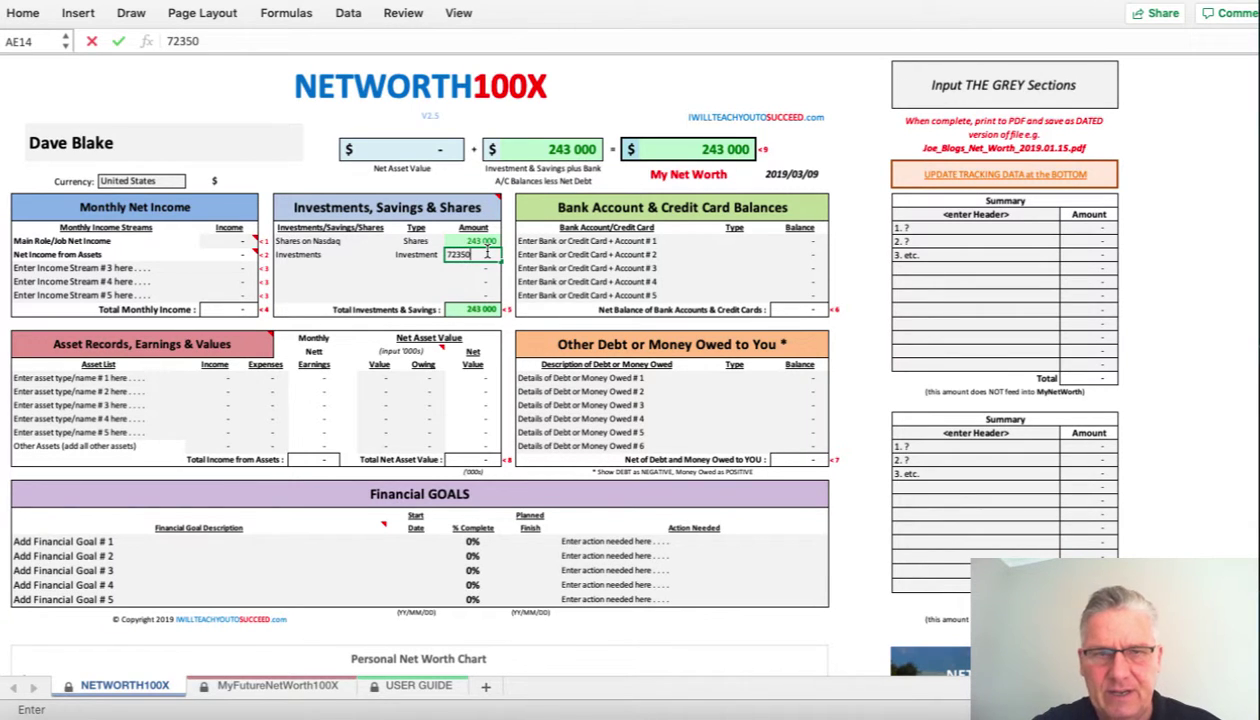
key("Return")
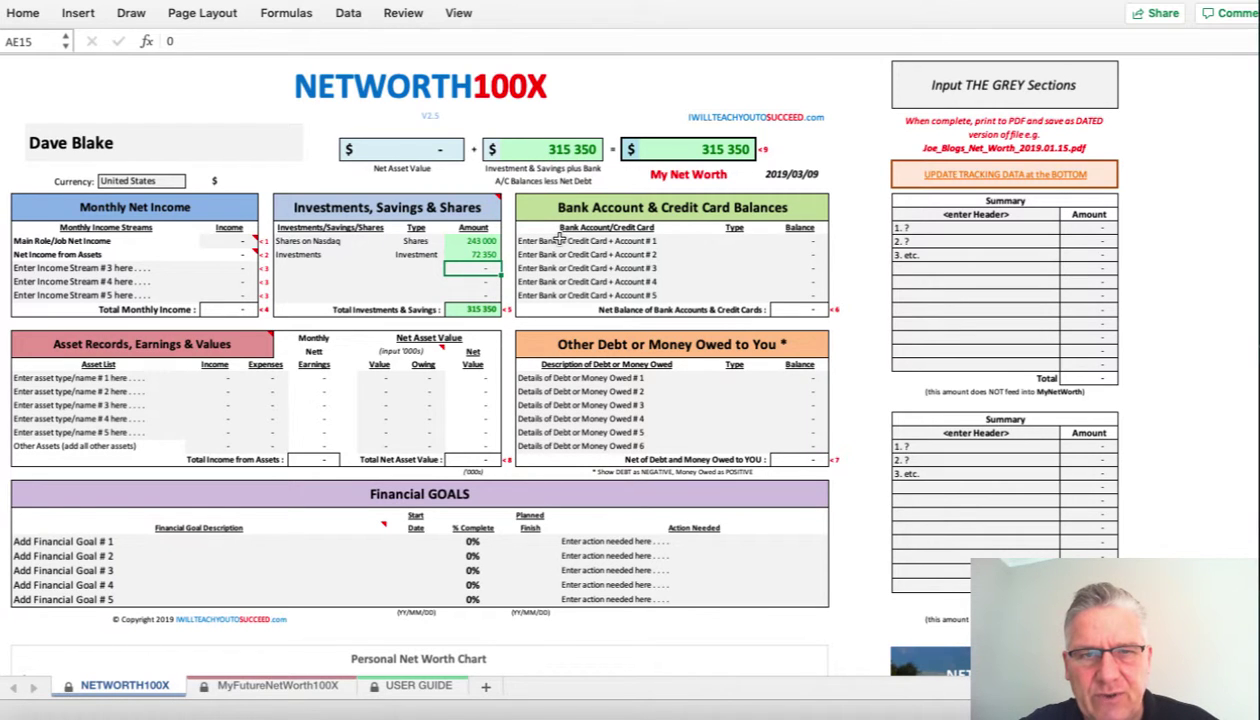
left_click_drag(557, 240, 559, 290)
- Replace the bank placeholder with Bank One, type Current, balance -43000
key("Delete")
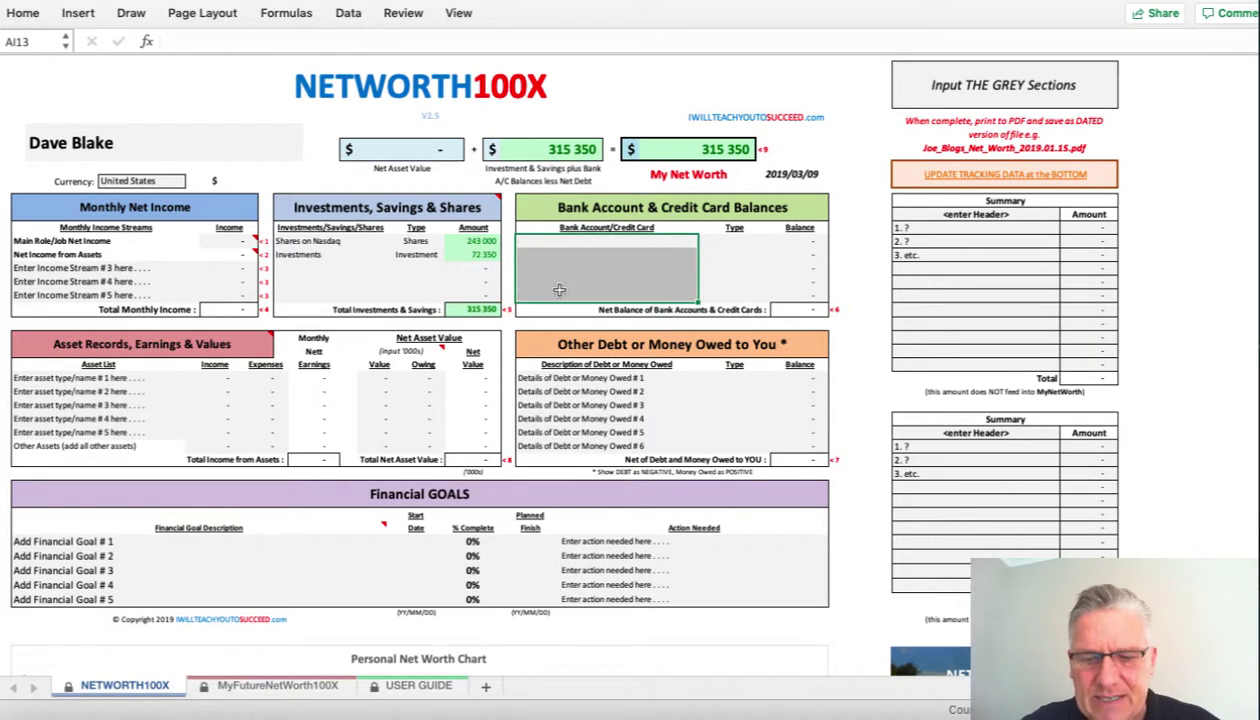
left_click(569, 241)
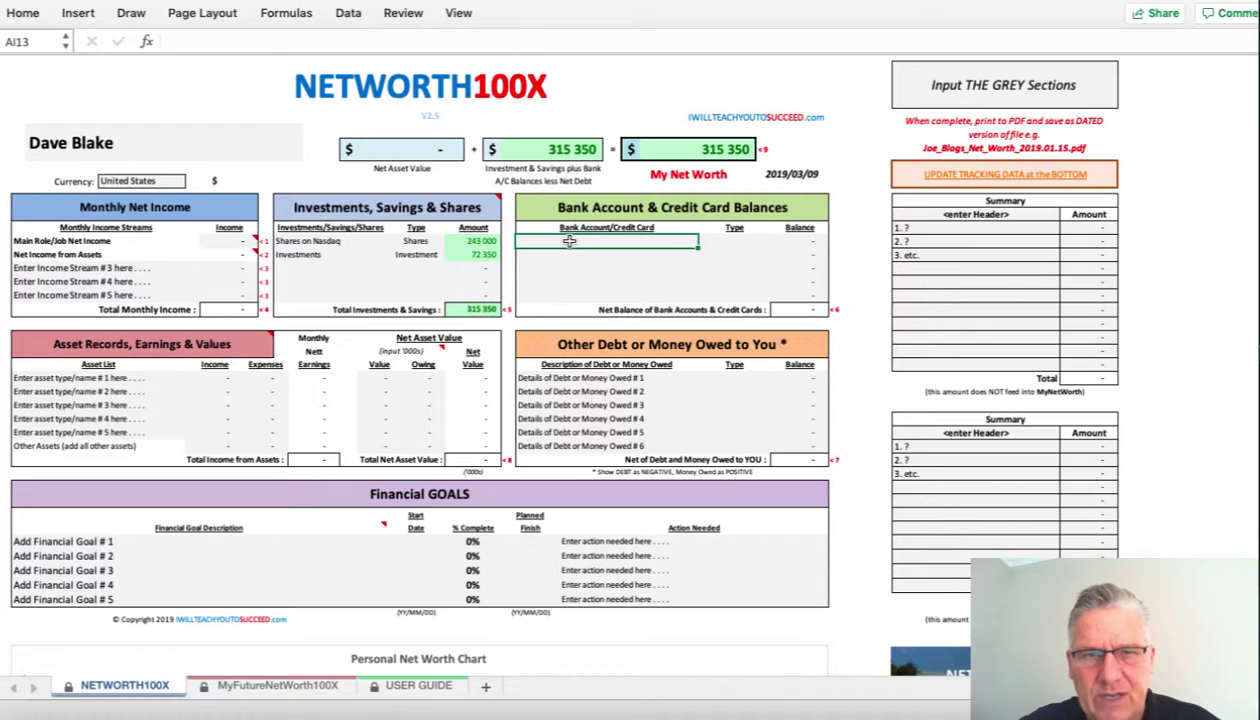
type("Bank")
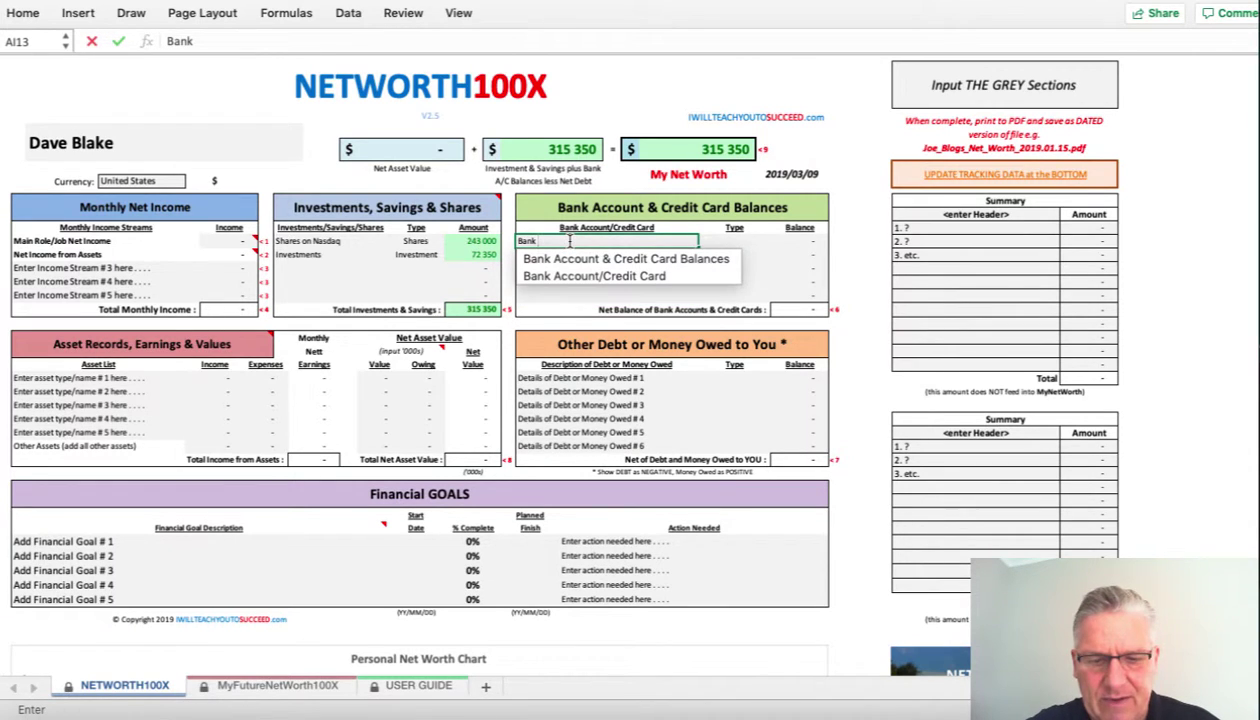
type(" One")
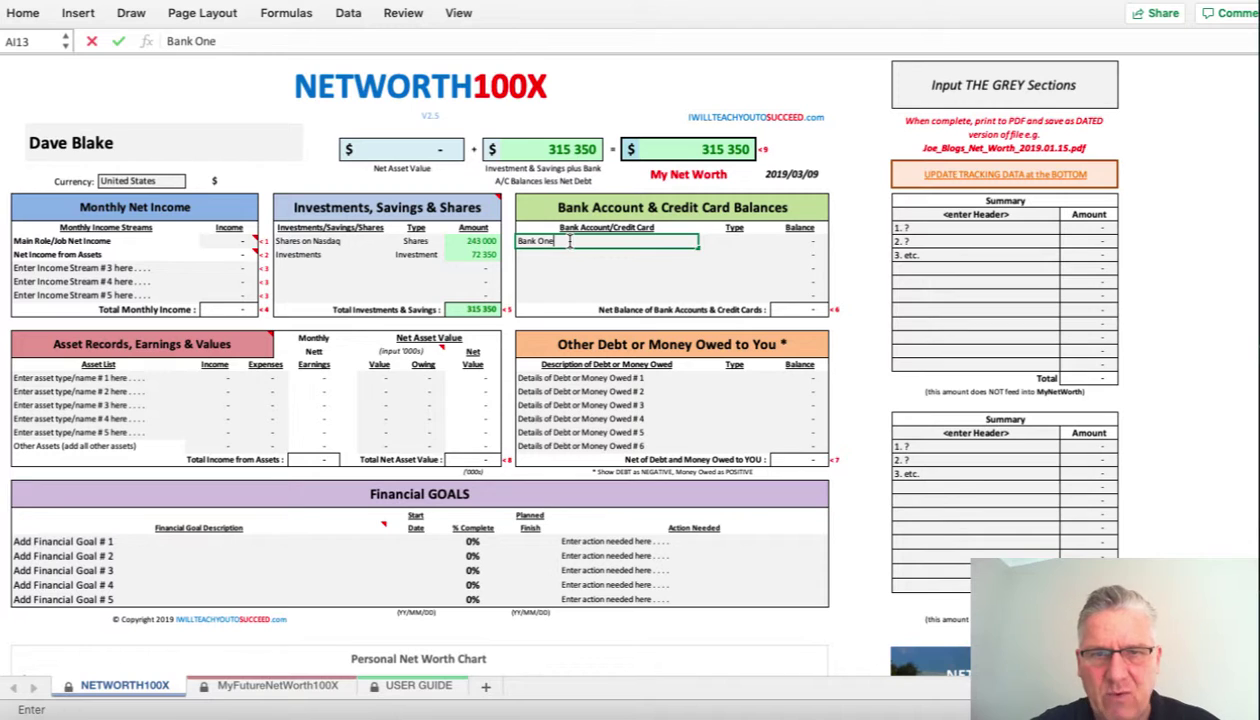
key("Tab")
left_click(776, 244)
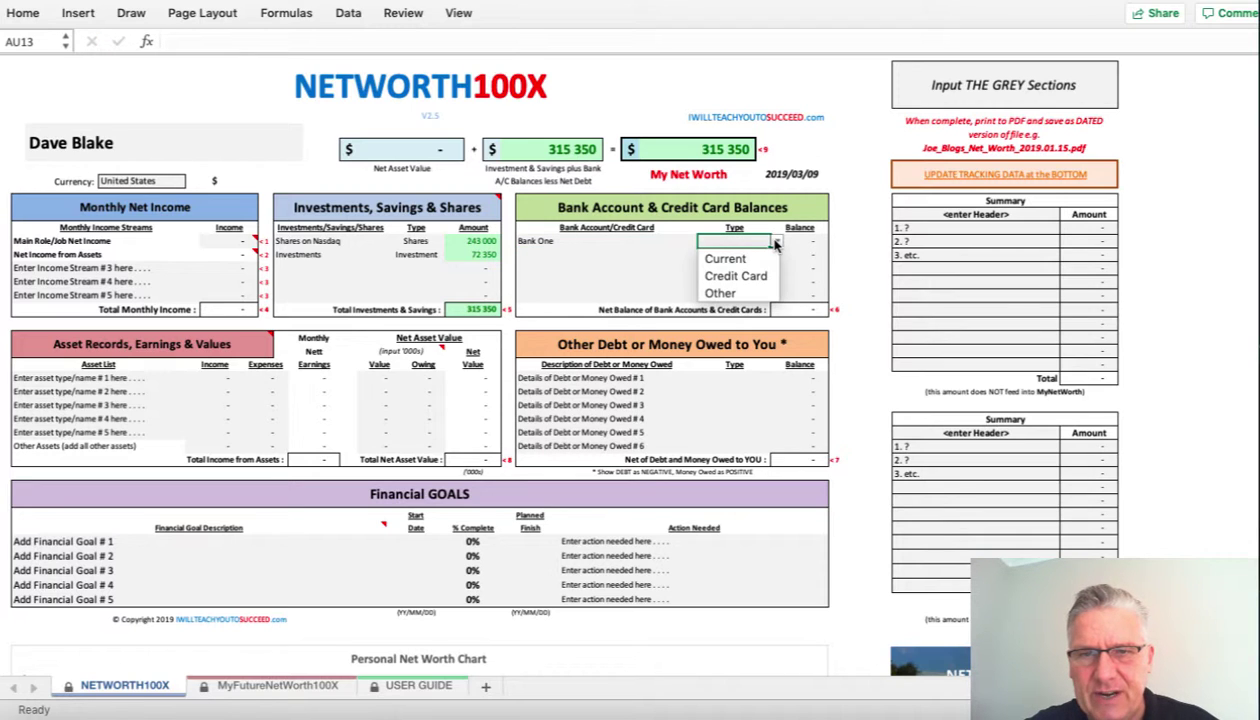
left_click(728, 258)
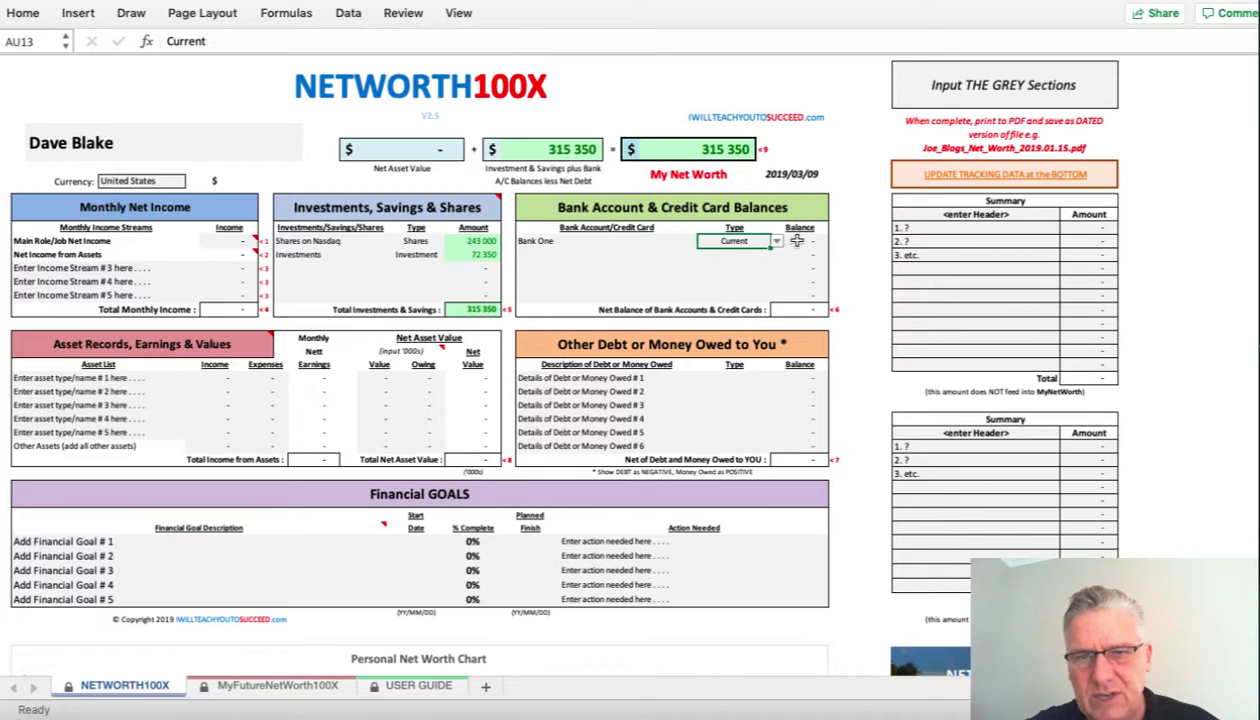
left_click(797, 241)
type("-4")
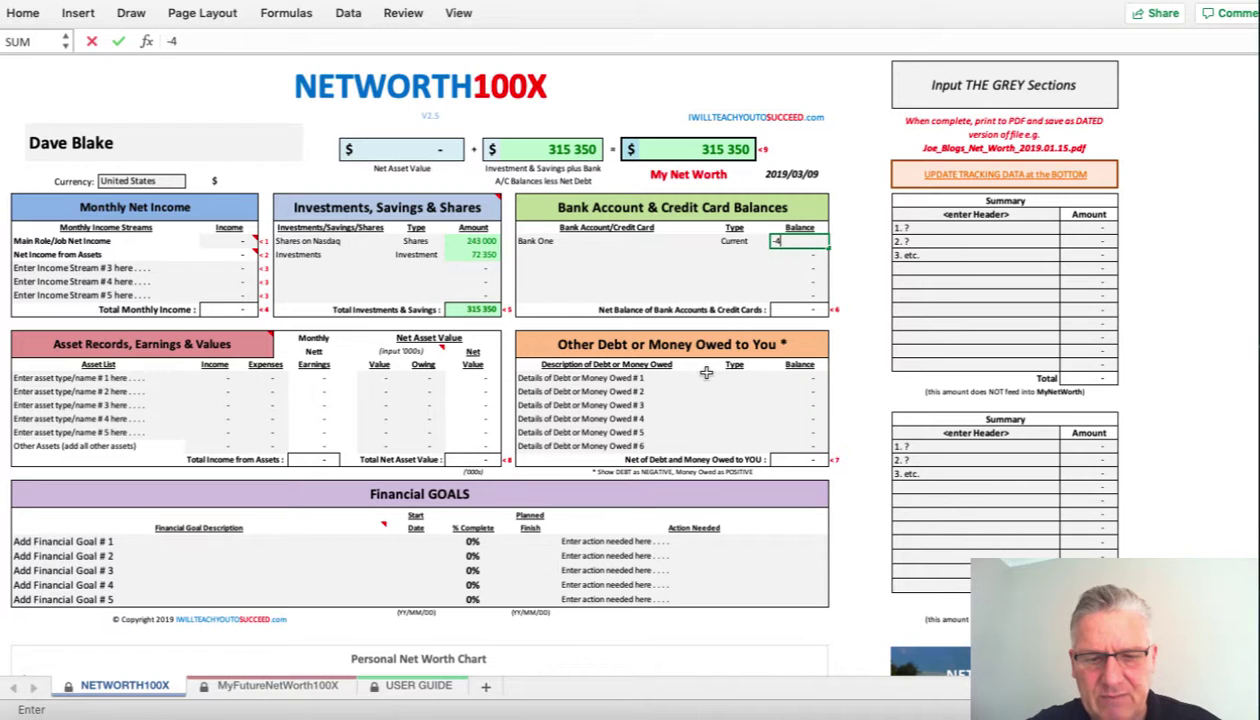
type("3000")
key("Return")
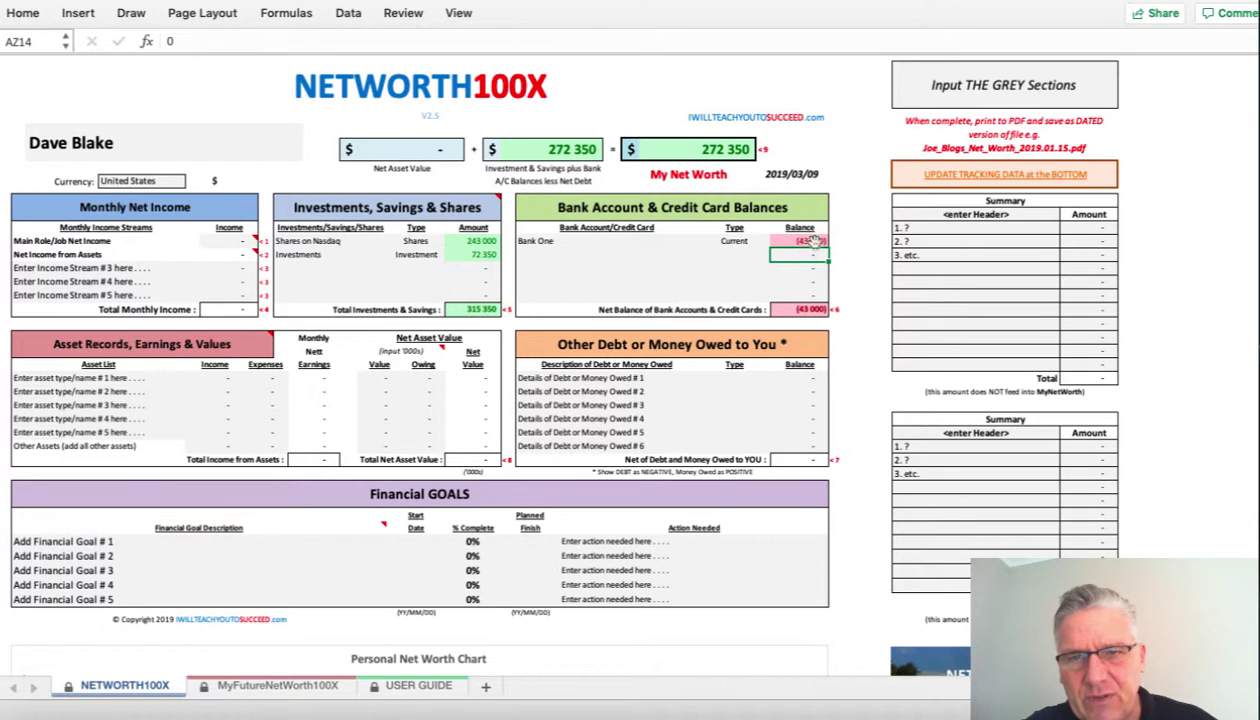
- Add Credit Card # 1 with type Credit Card and balance -20000
left_click(548, 253)
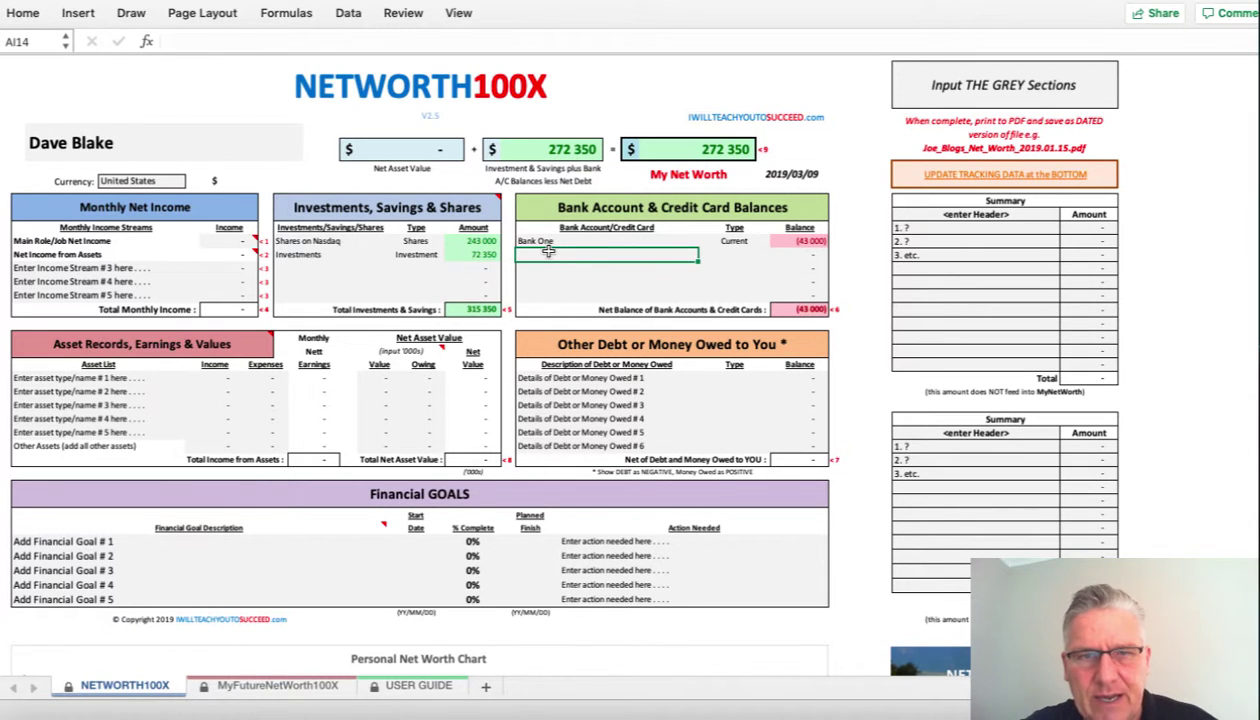
type("Creditr")
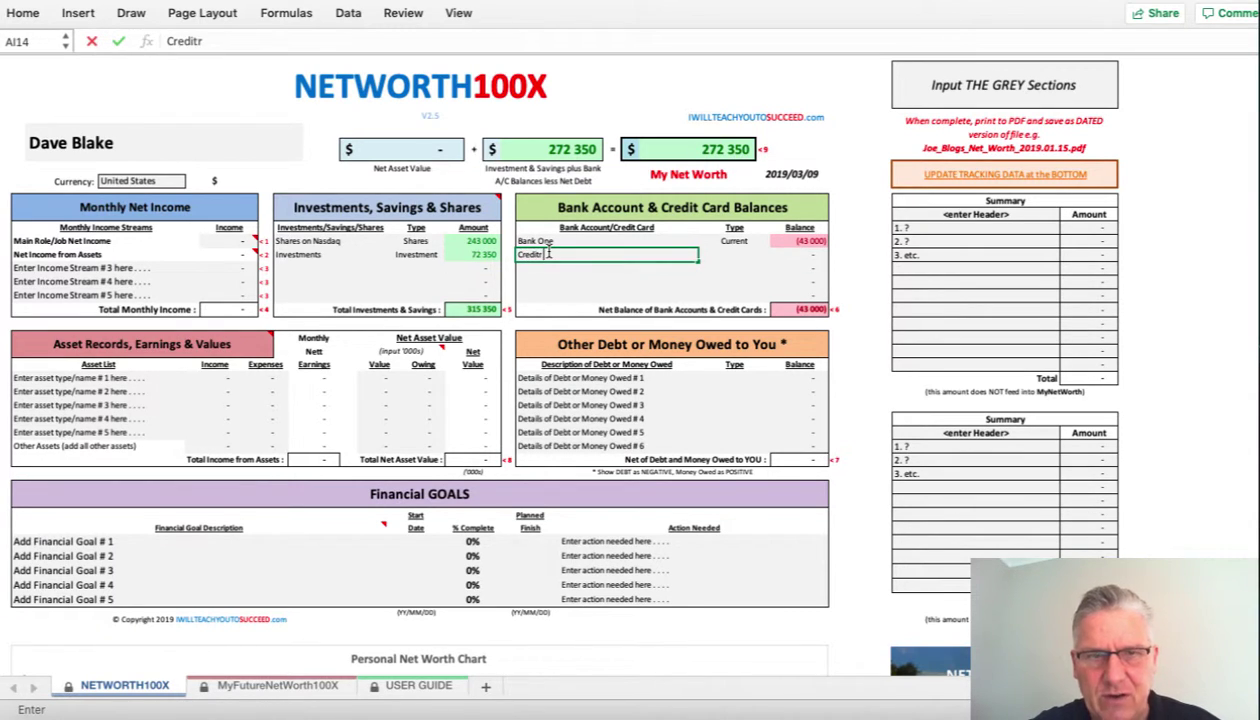
key("BackSpace")
type(" Card")
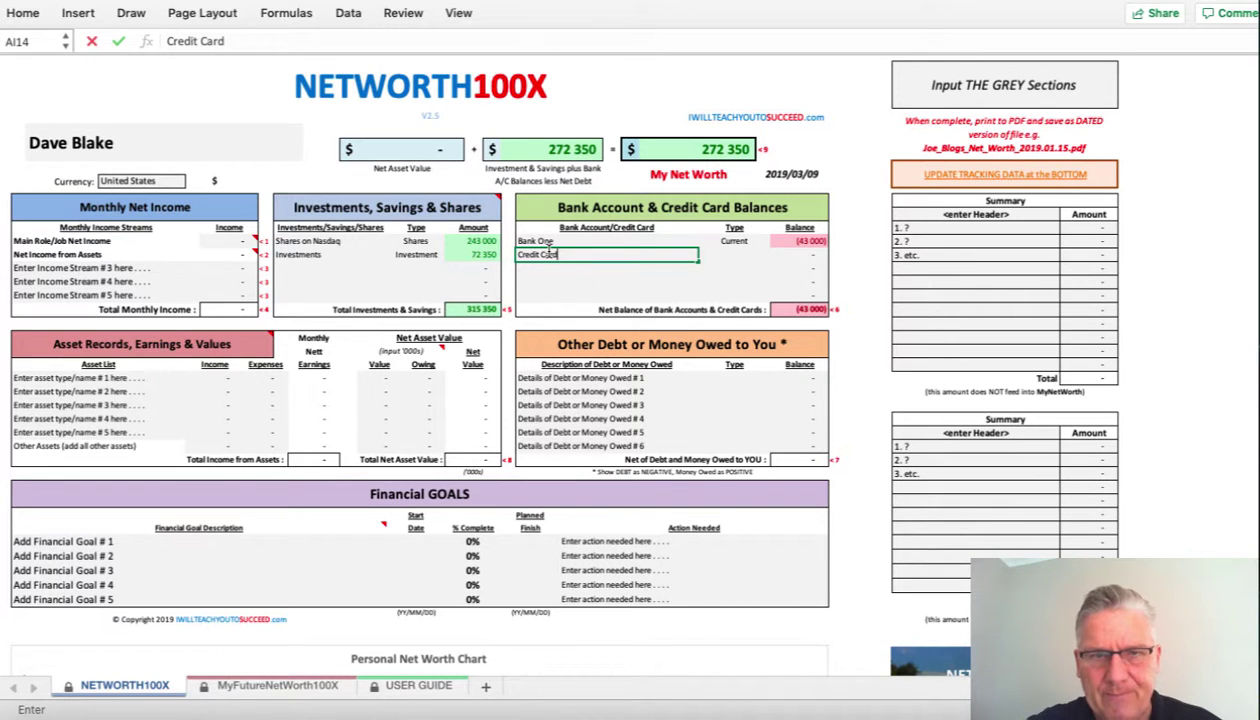
type(" # 1")
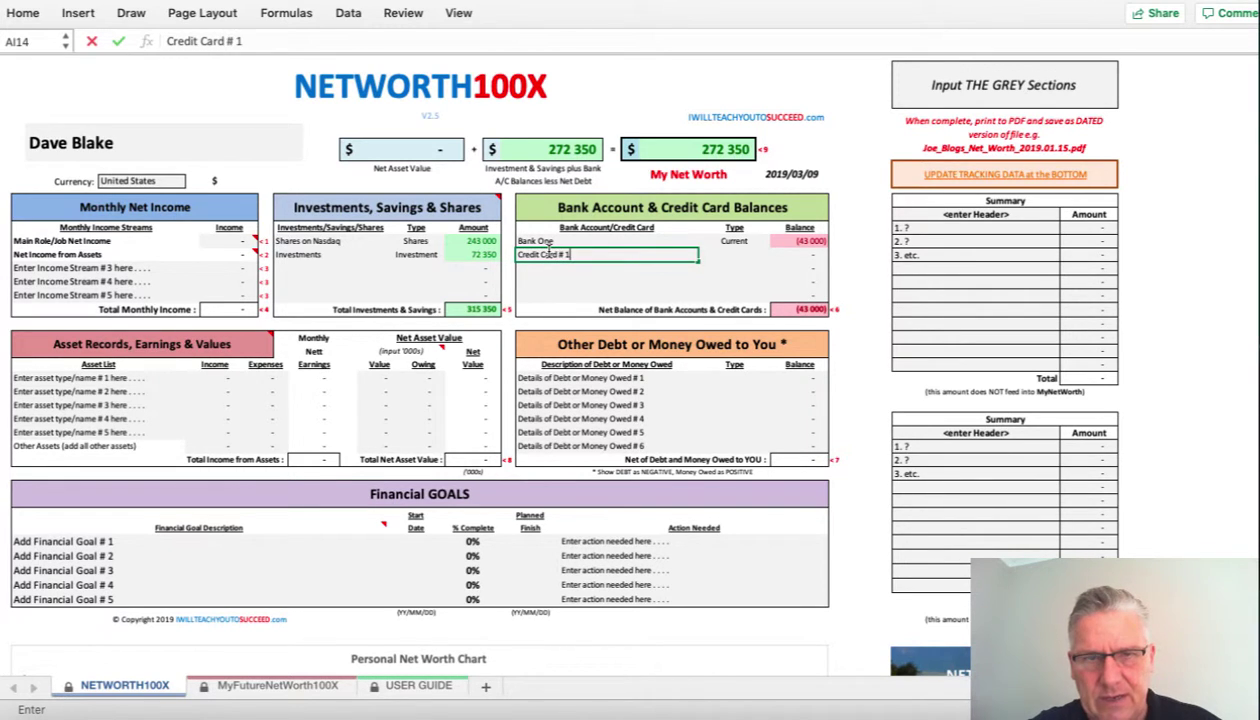
key("Return")
key("Up")
key("Right")
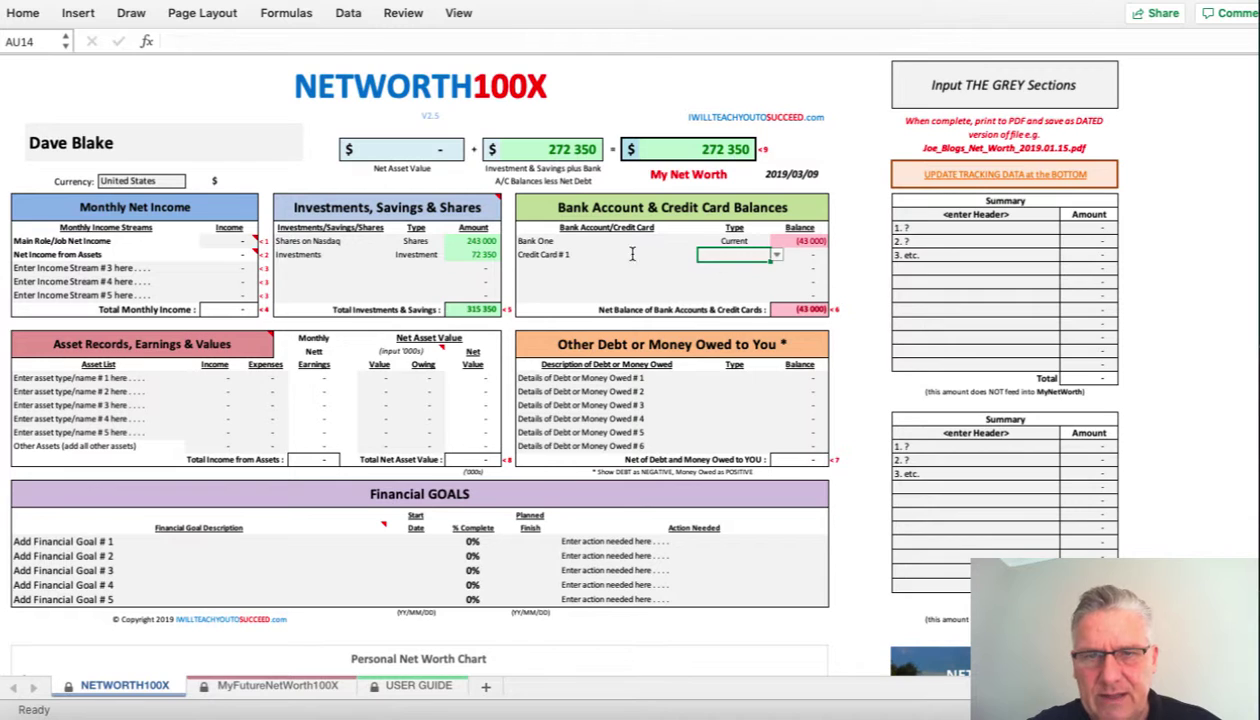
left_click(776, 256)
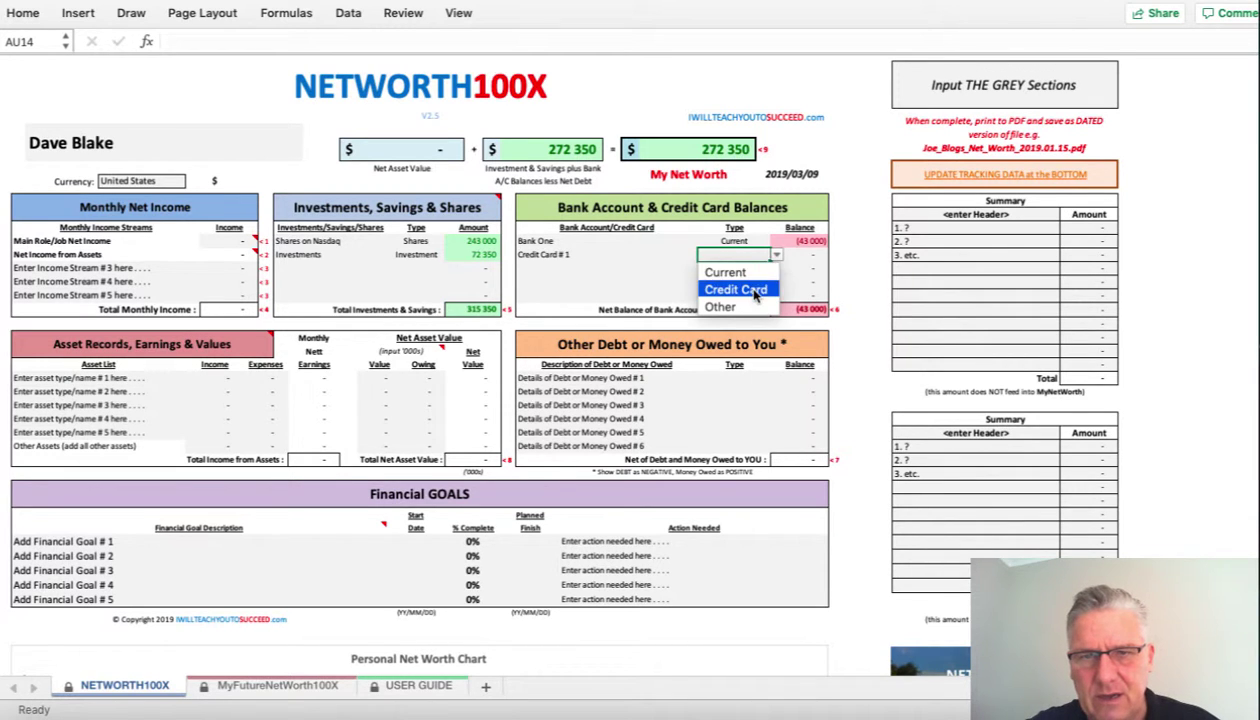
left_click(736, 289)
left_click(807, 253)
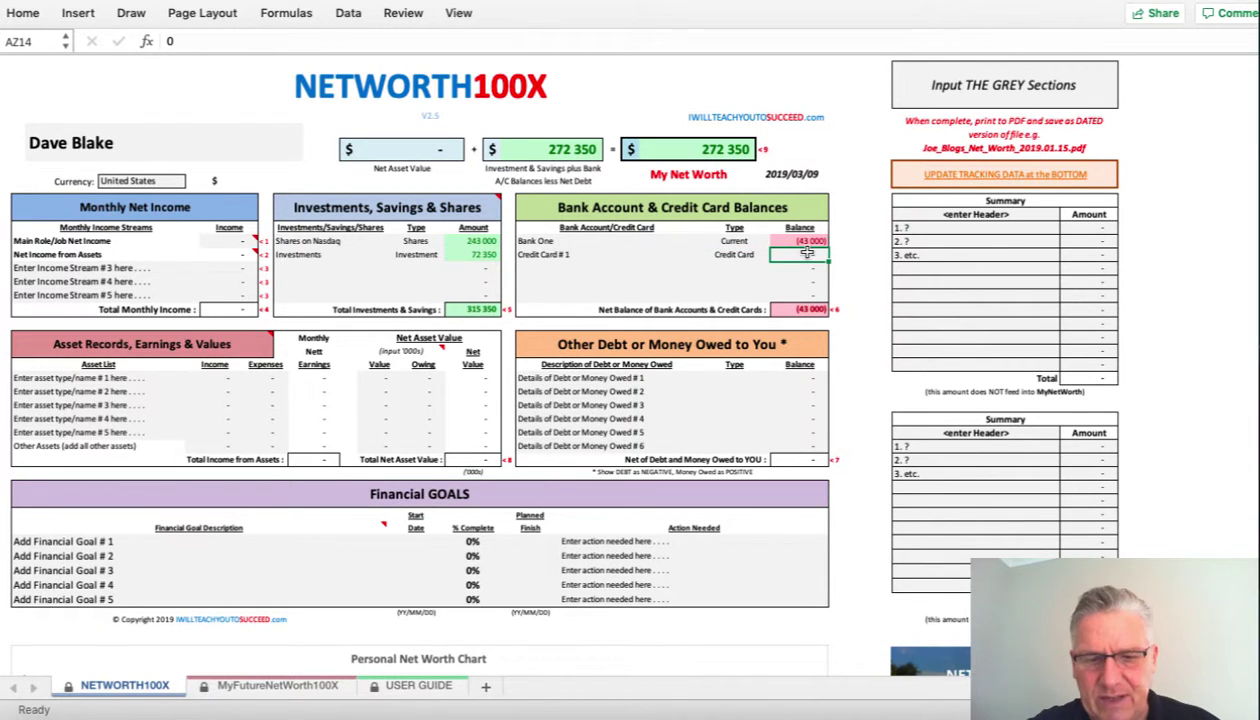
type("-20000")
key("Return")
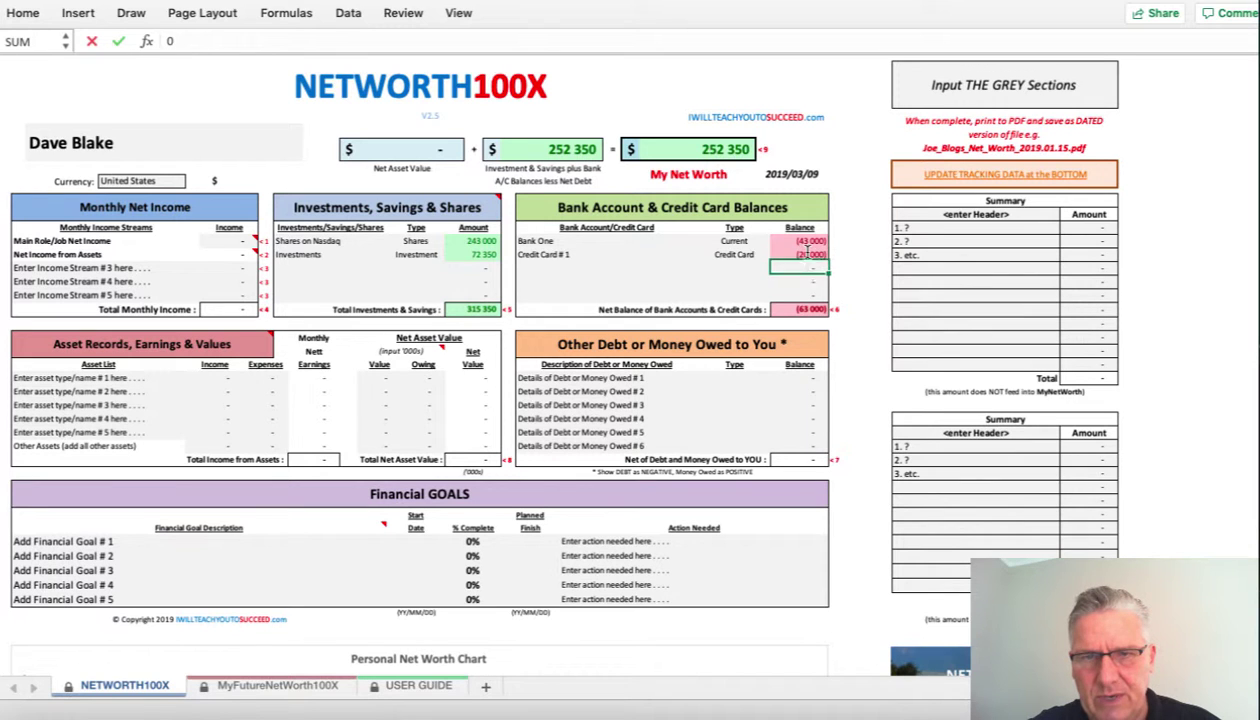
- Add Credit Card # 2 with type Credit Card and a zero balance
left_click(566, 268)
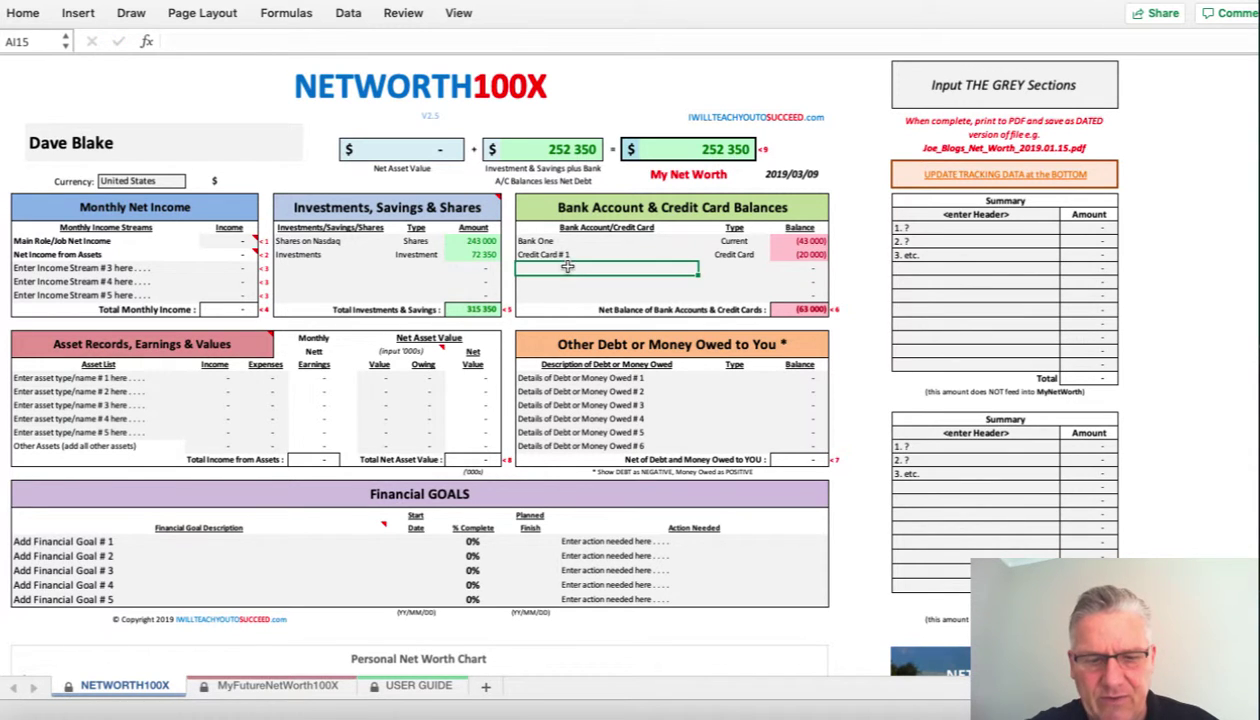
type("C")
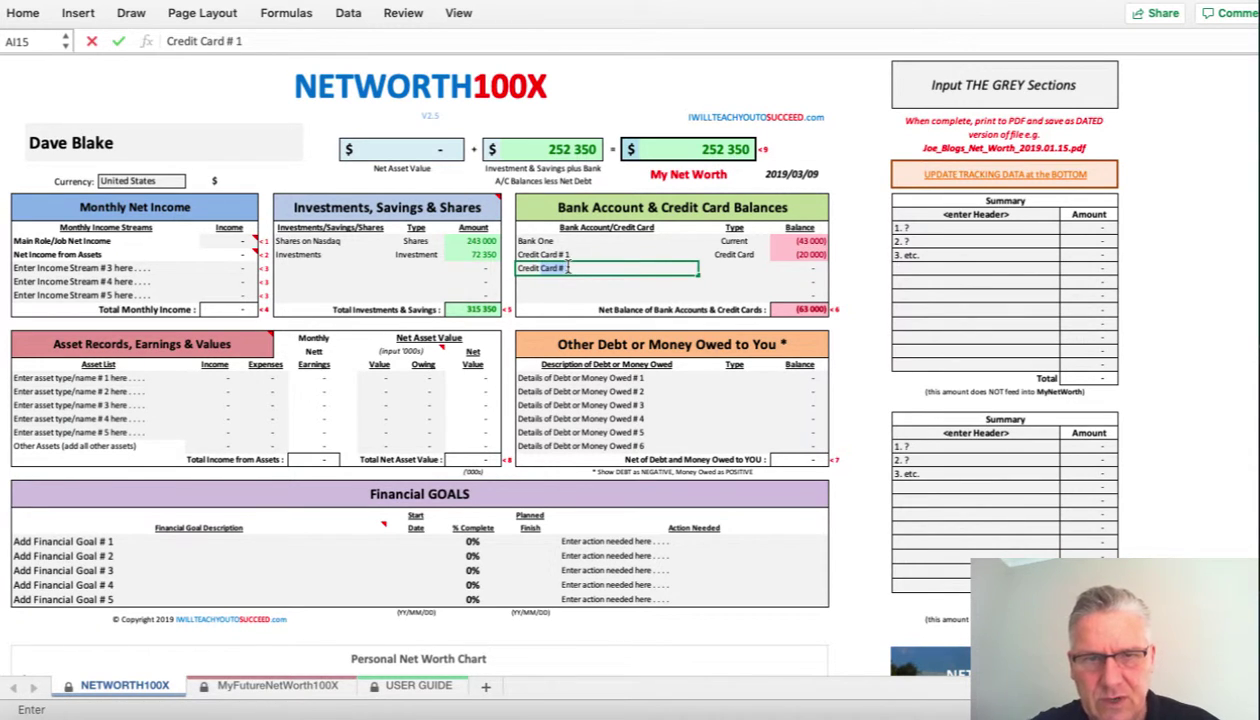
left_click(598, 270)
key("BackSpace")
type("2")
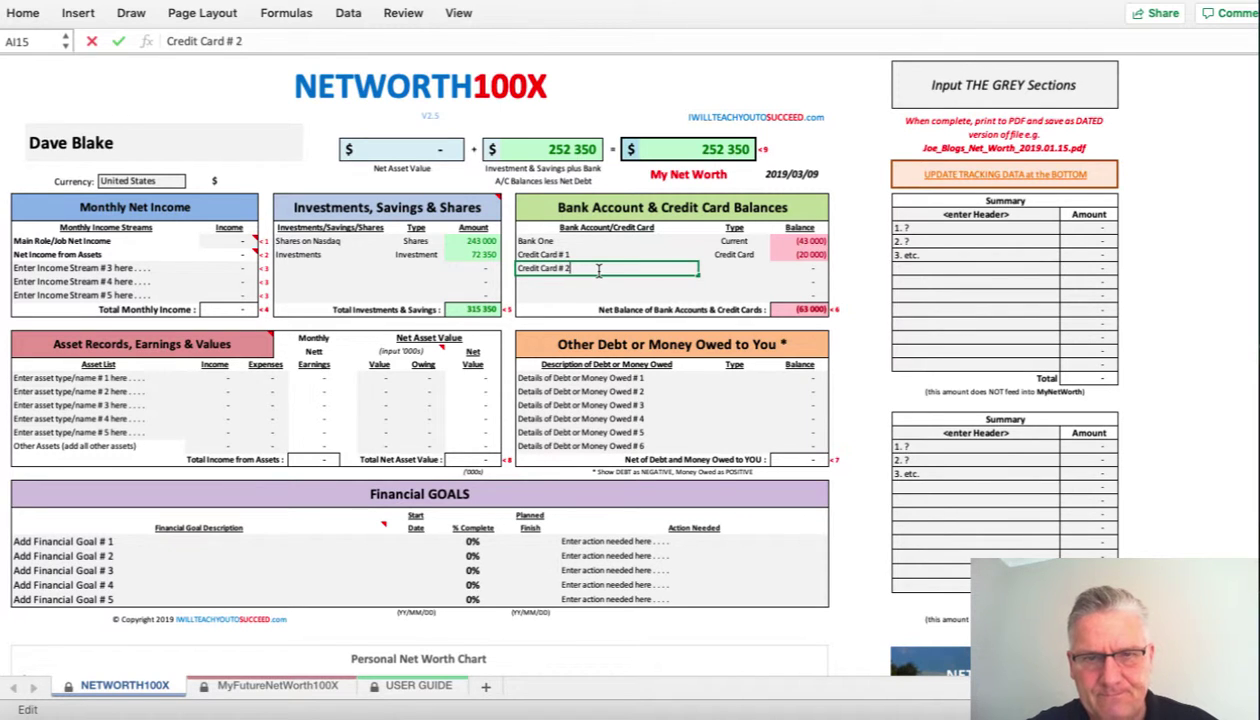
key("Return")
left_click(598, 270)
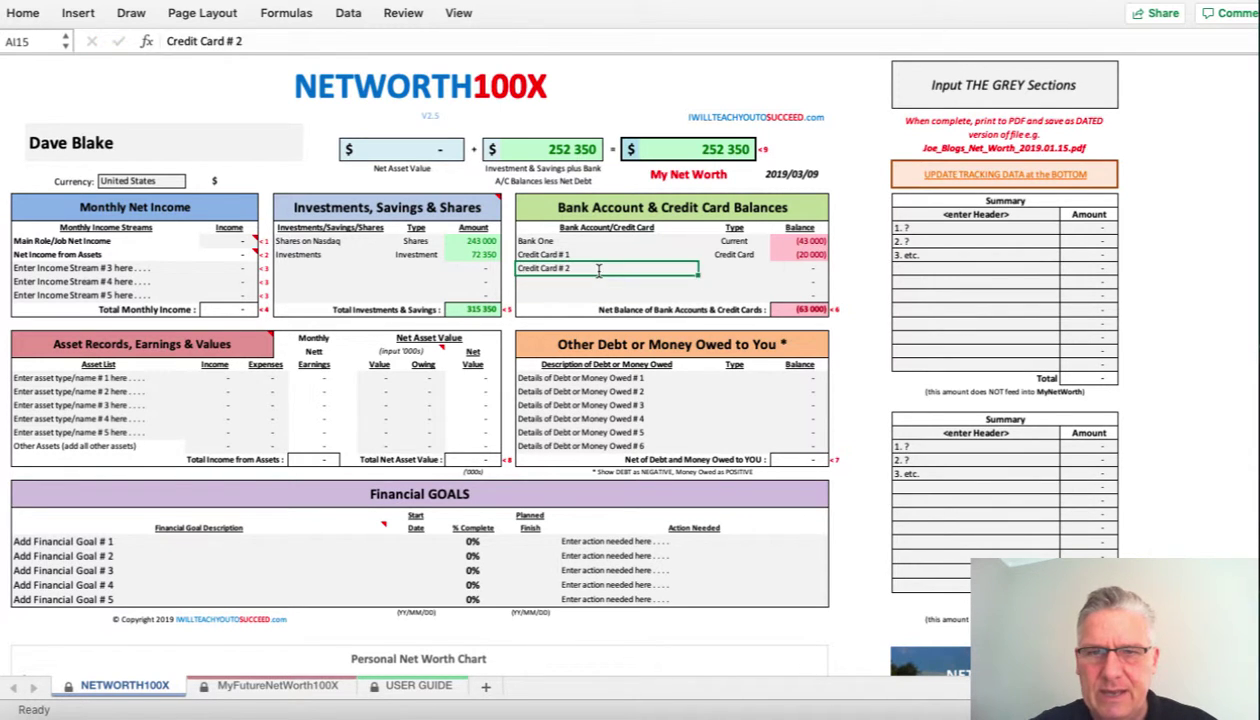
key("Tab")
left_click(776, 269)
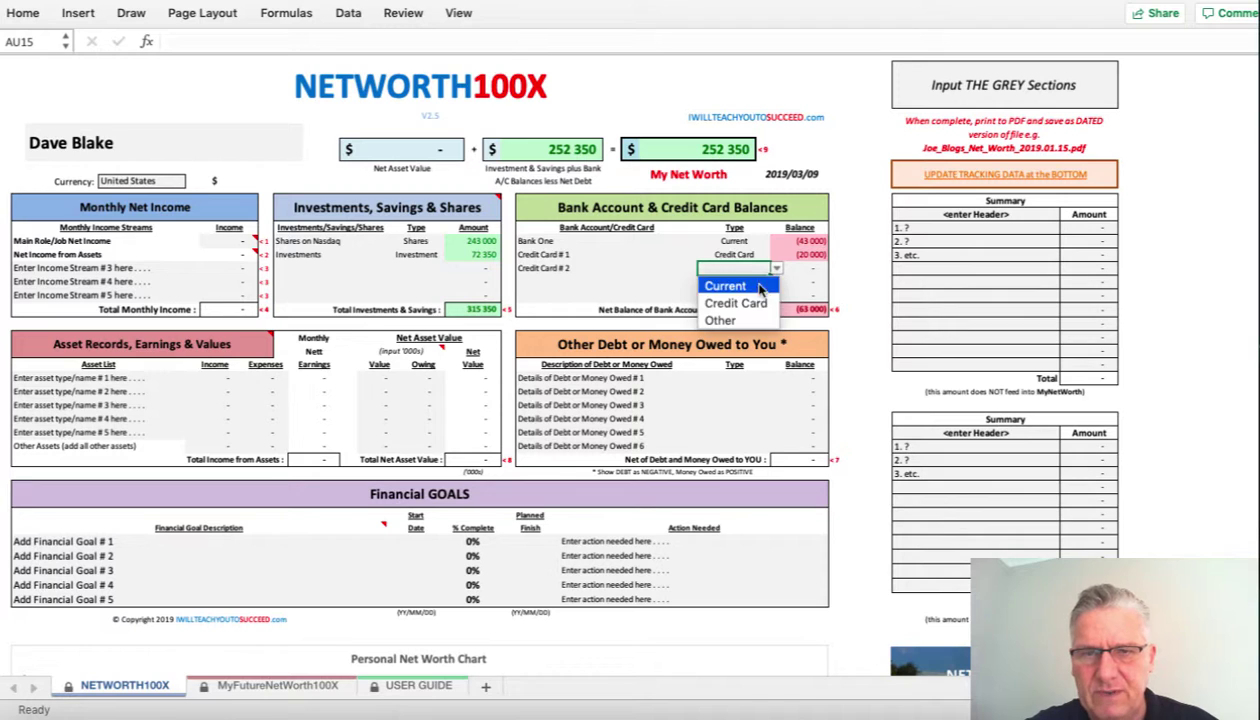
left_click(740, 300)
left_click(806, 268)
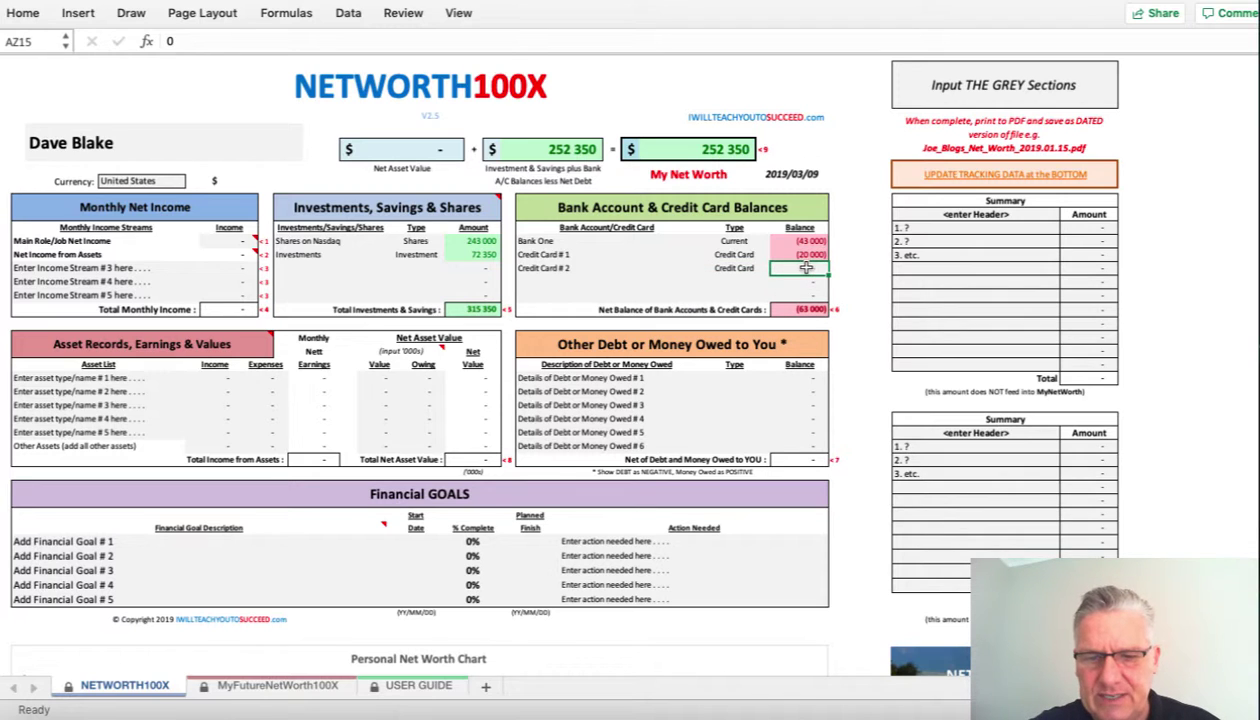
type("0")
key("Return")
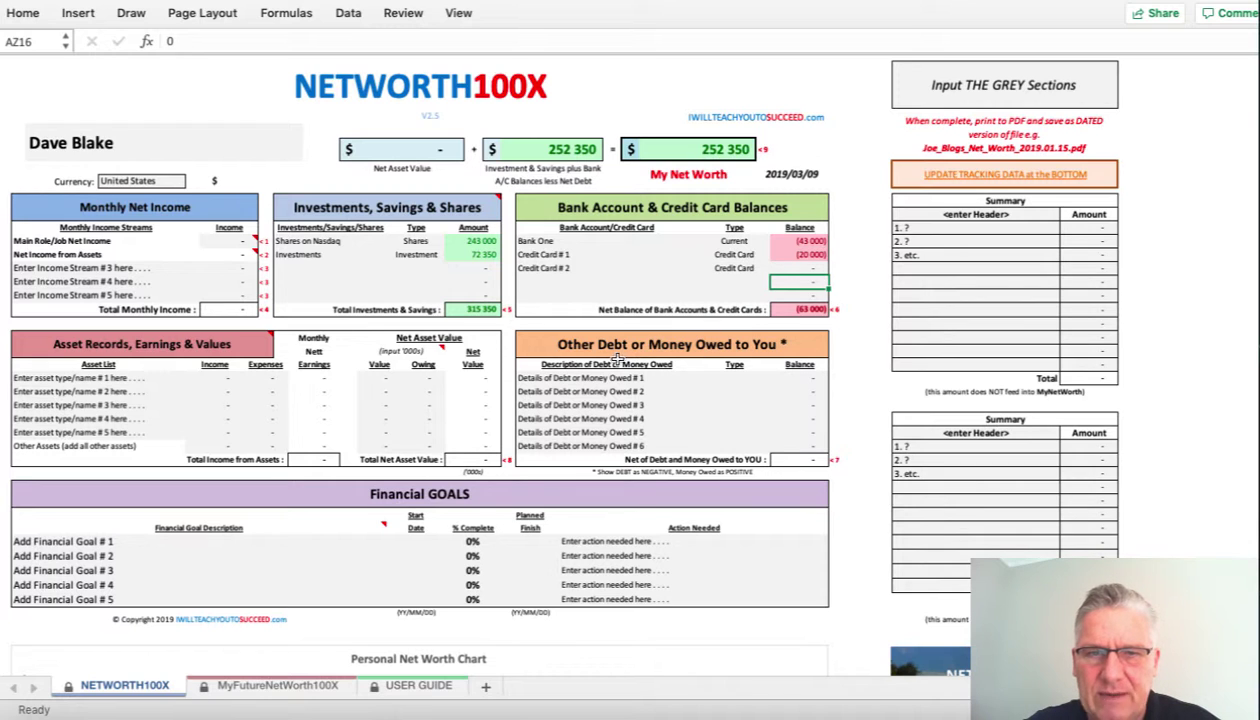
- Clear the six placeholder debt descriptions and enter a family-member Debt of -34000
left_click_drag(569, 378, 576, 441)
key("Delete")
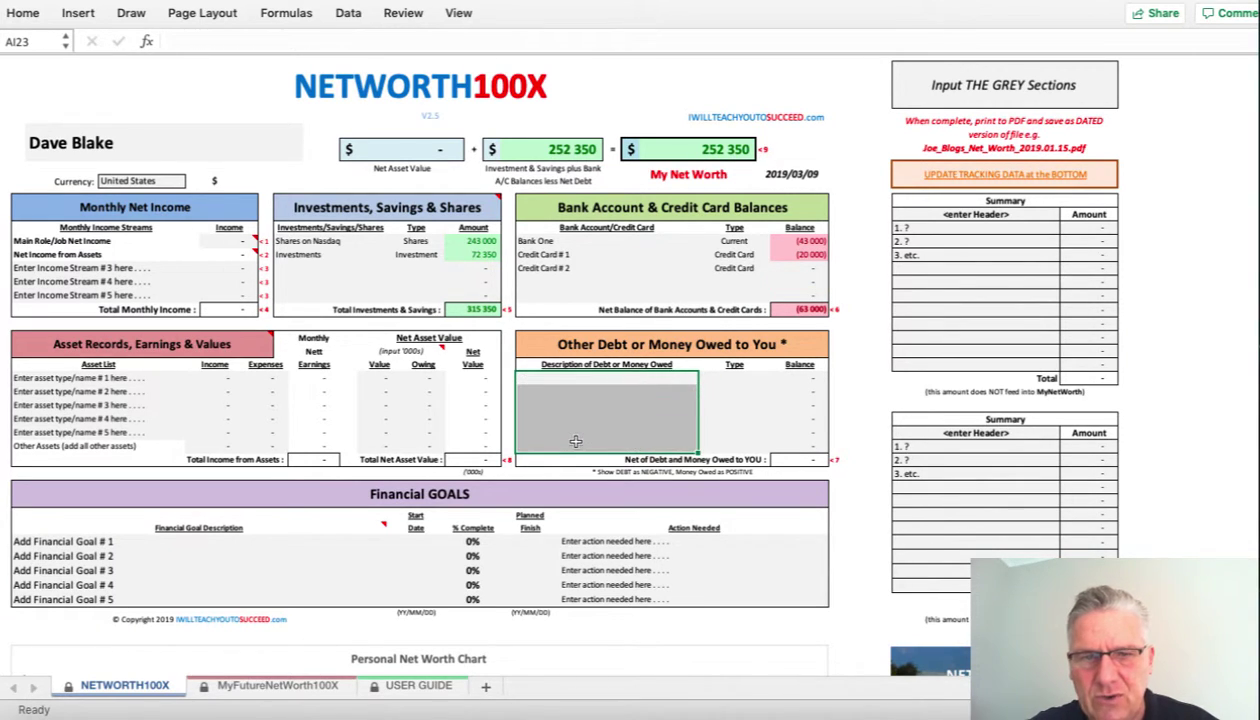
left_click(557, 378)
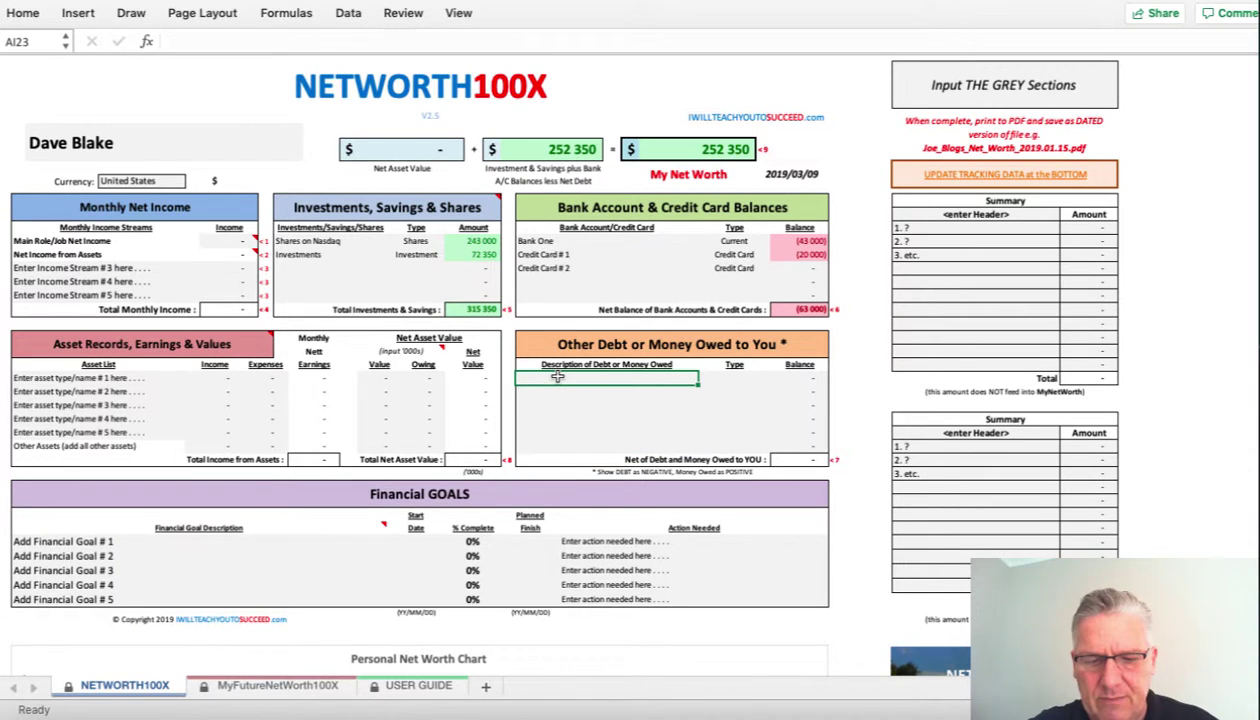
type("Owed")
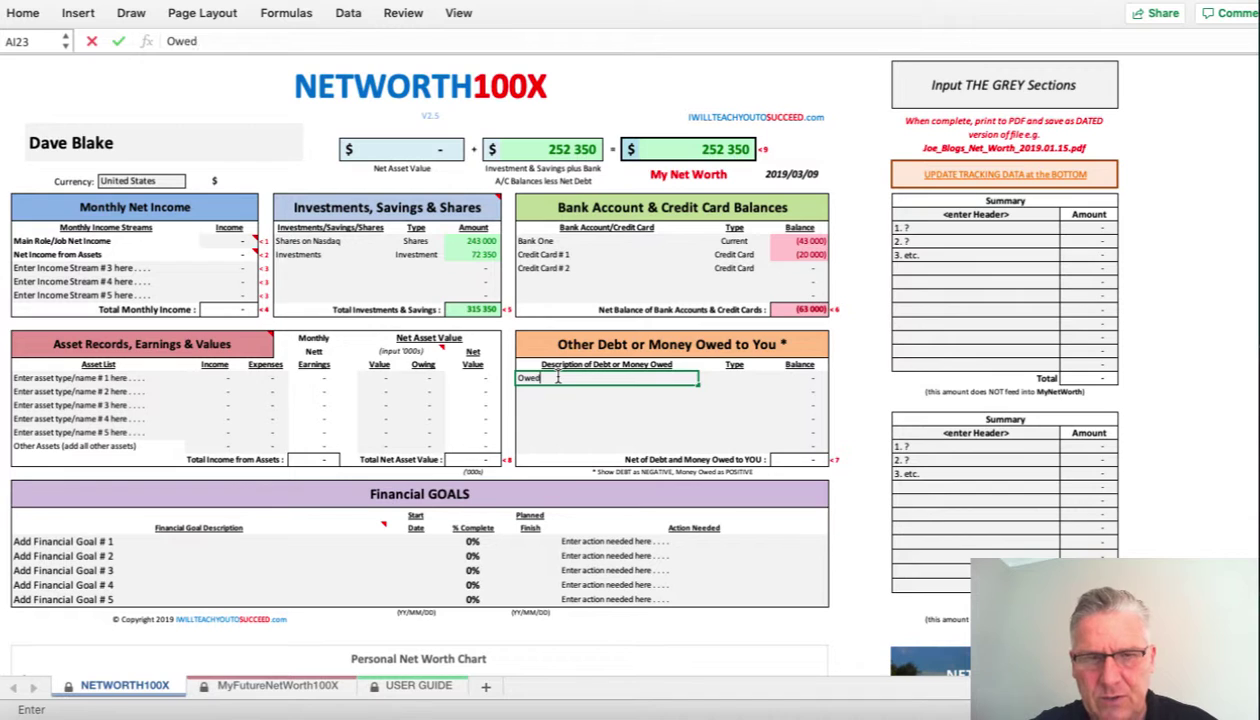
type(" to Unc")
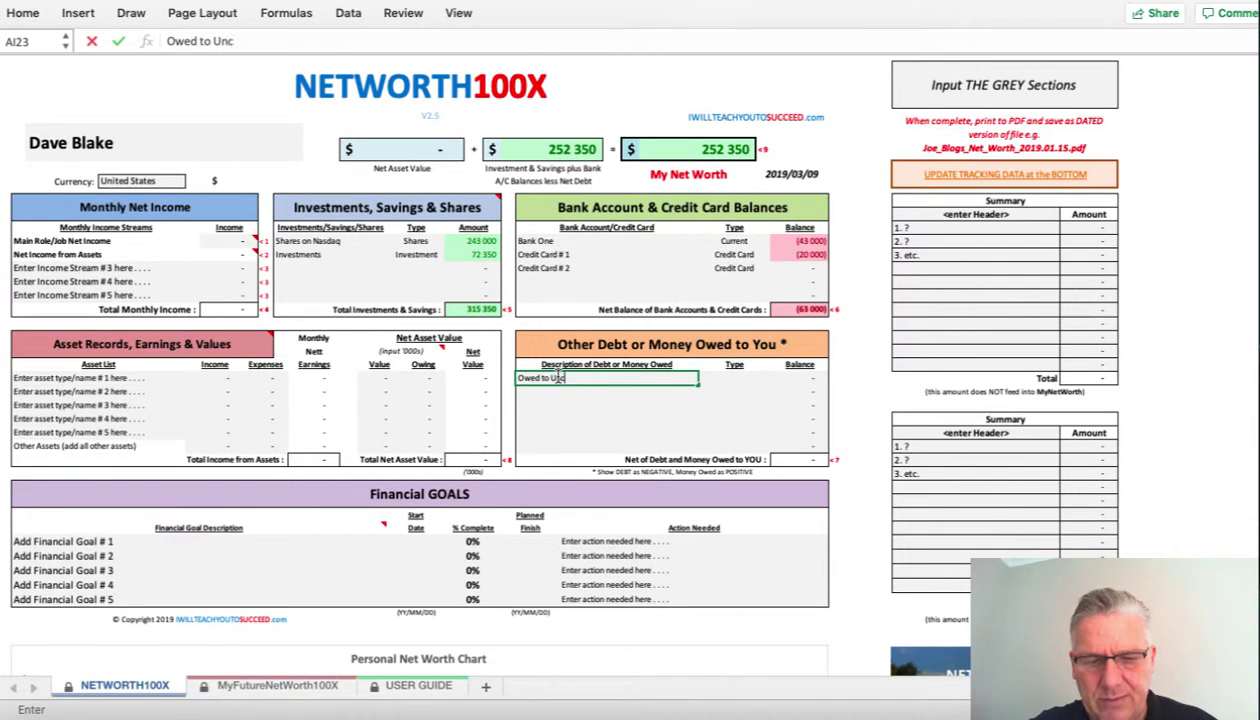
type("le Bob")
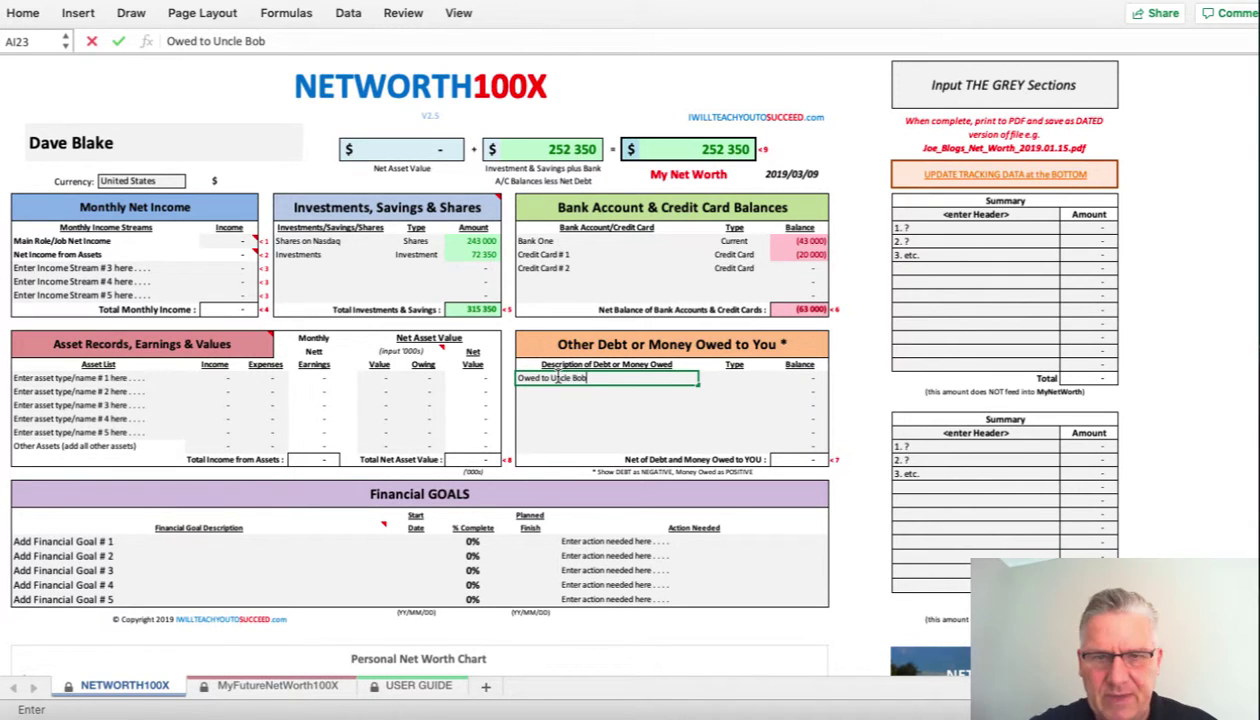
key("Tab")
left_click(777, 379)
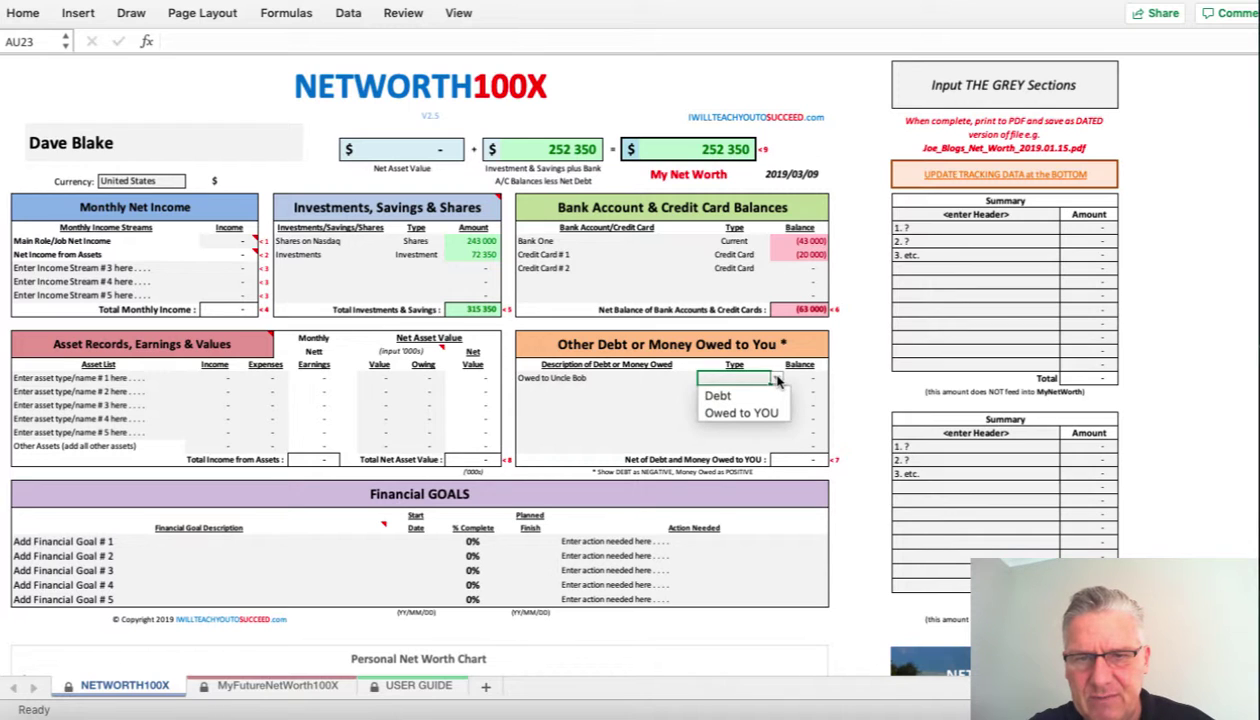
left_click(745, 394)
left_click(808, 377)
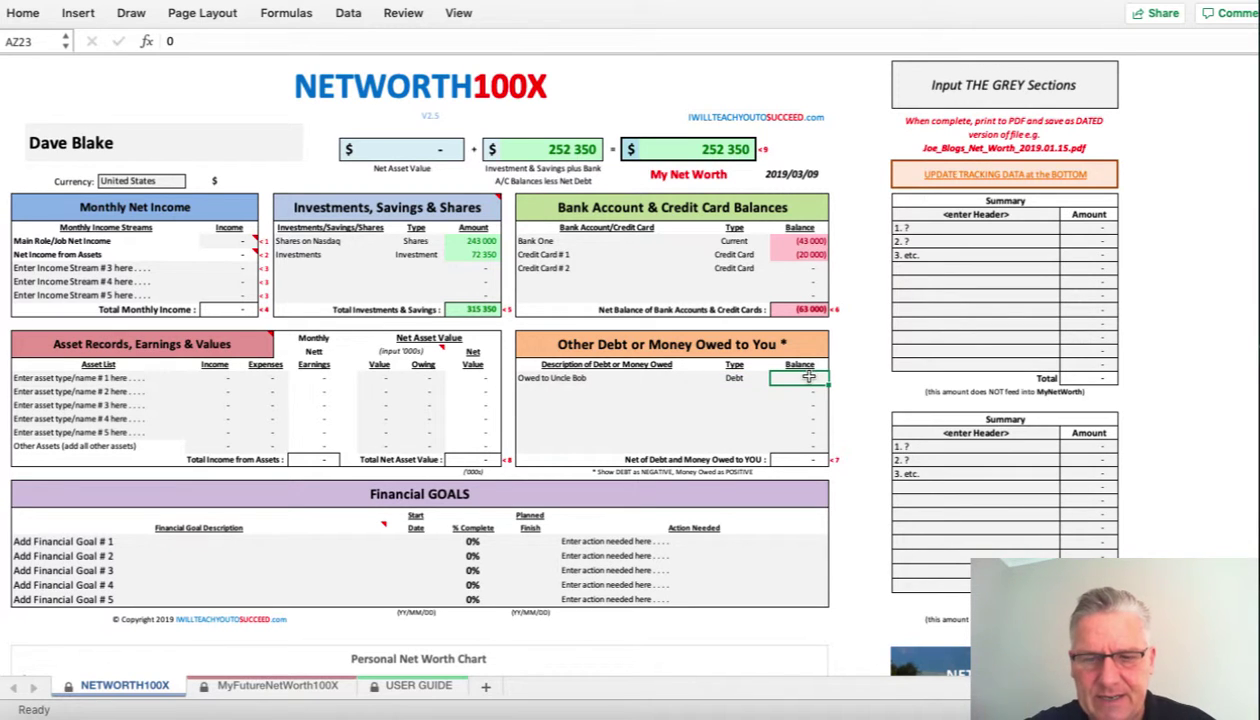
type("-34")
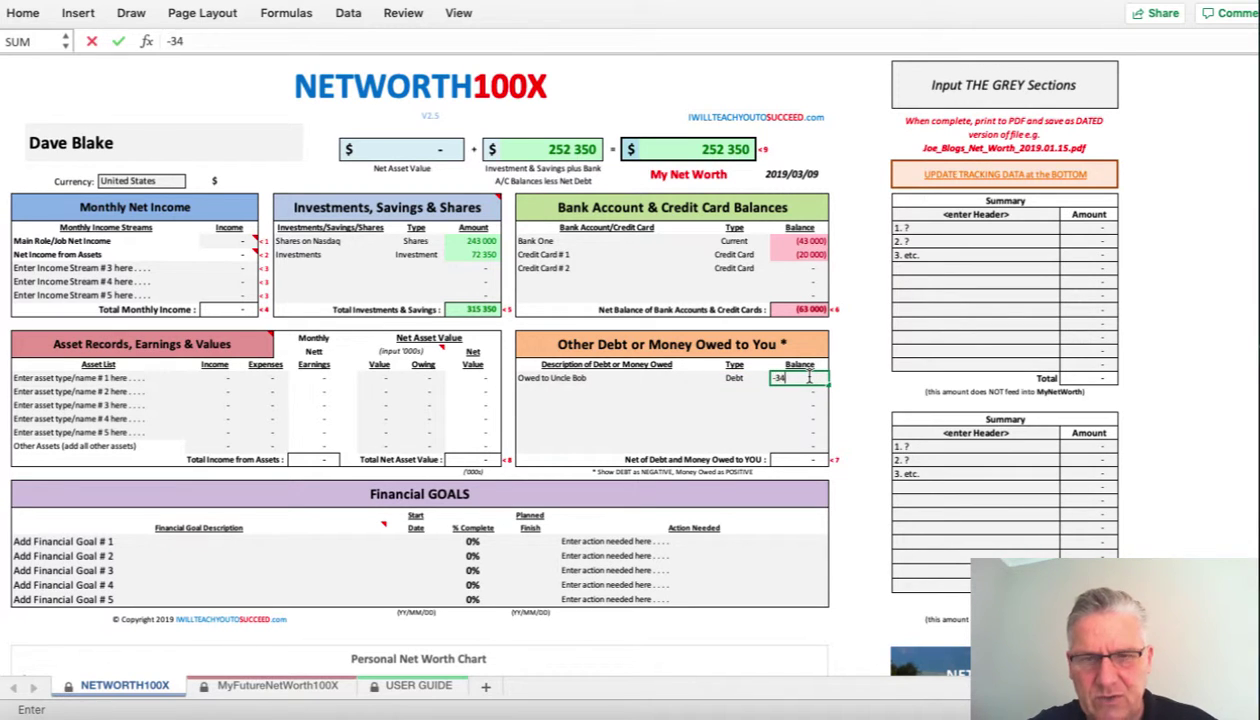
type("000")
key("Return")
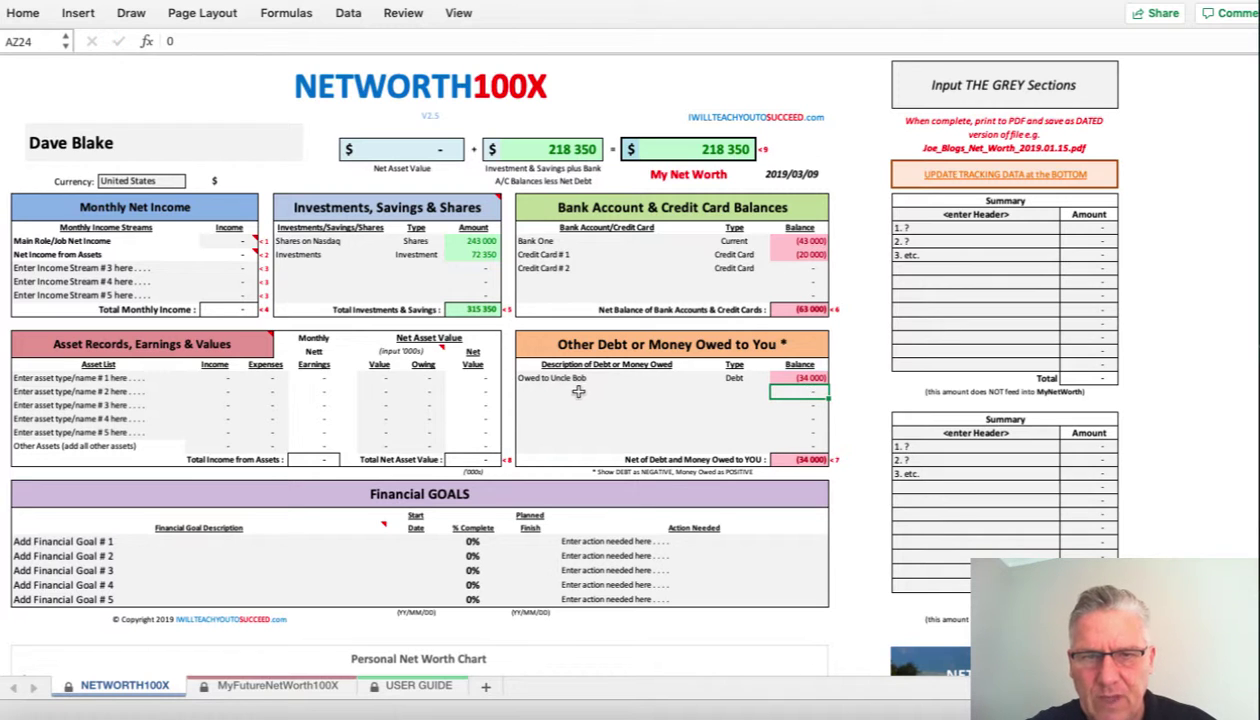
- Add the personal loan to a named borrower as Owed to YOU, balance 22 400
left_click(576, 392)
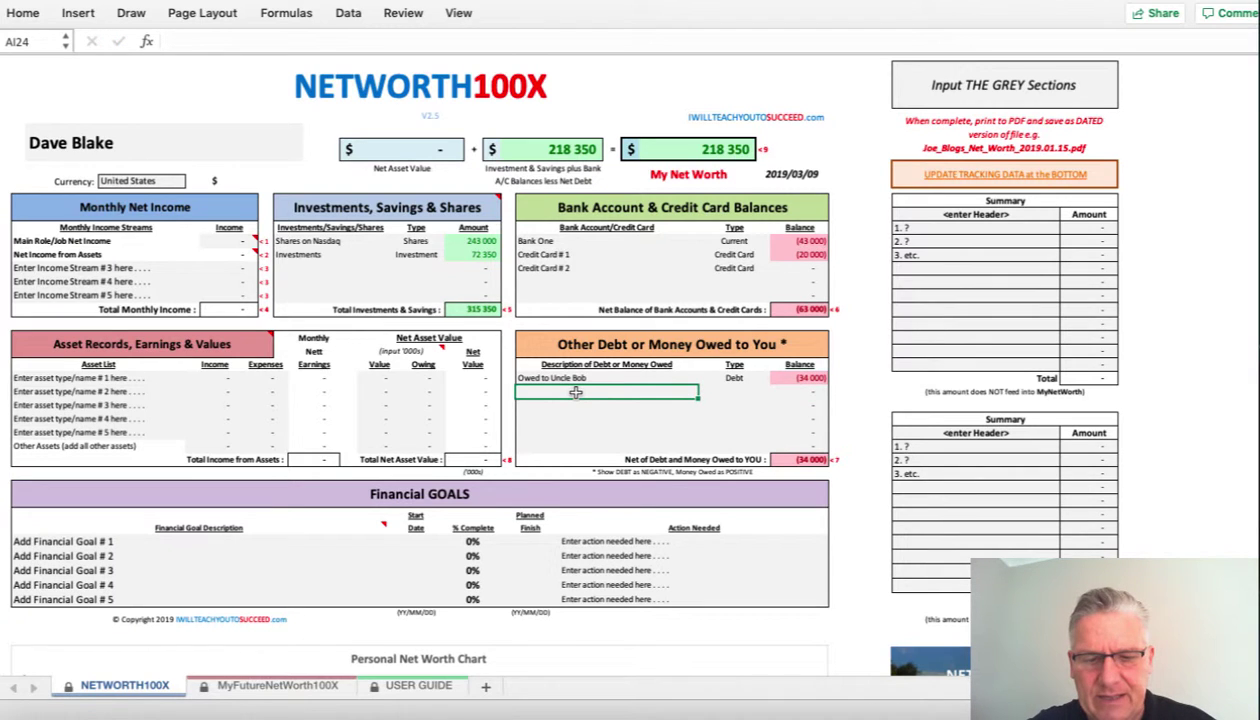
type("Loa")
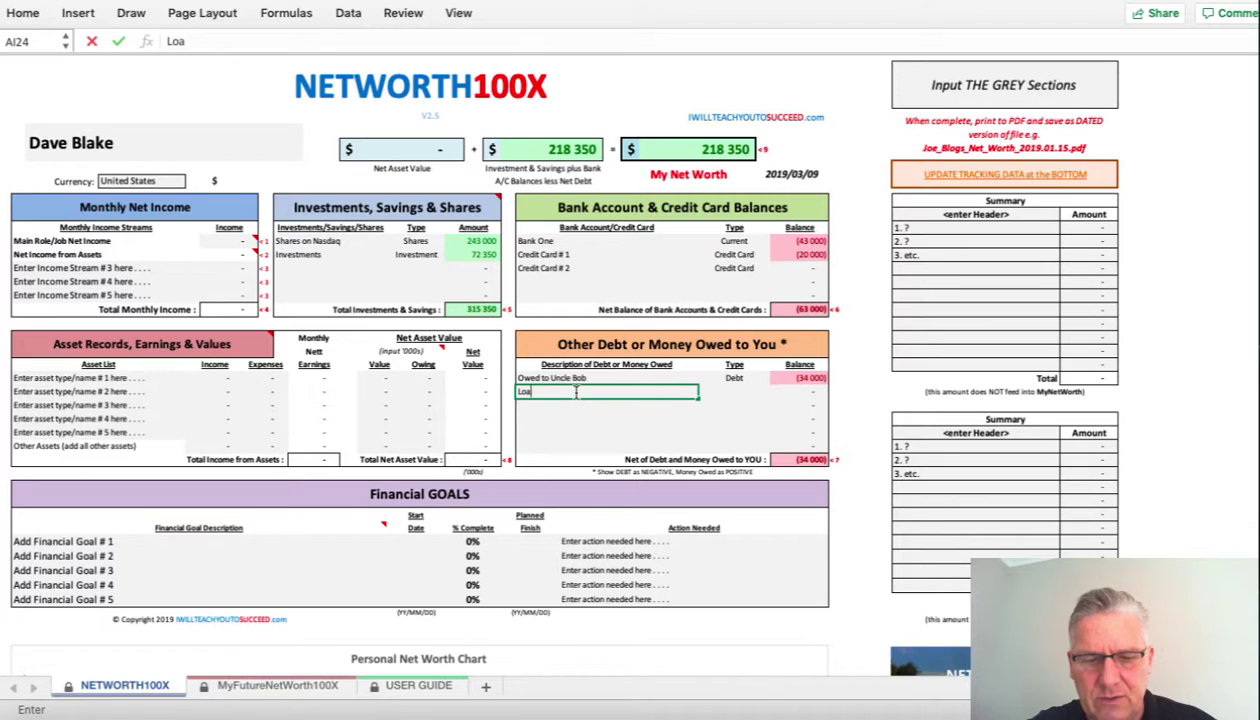
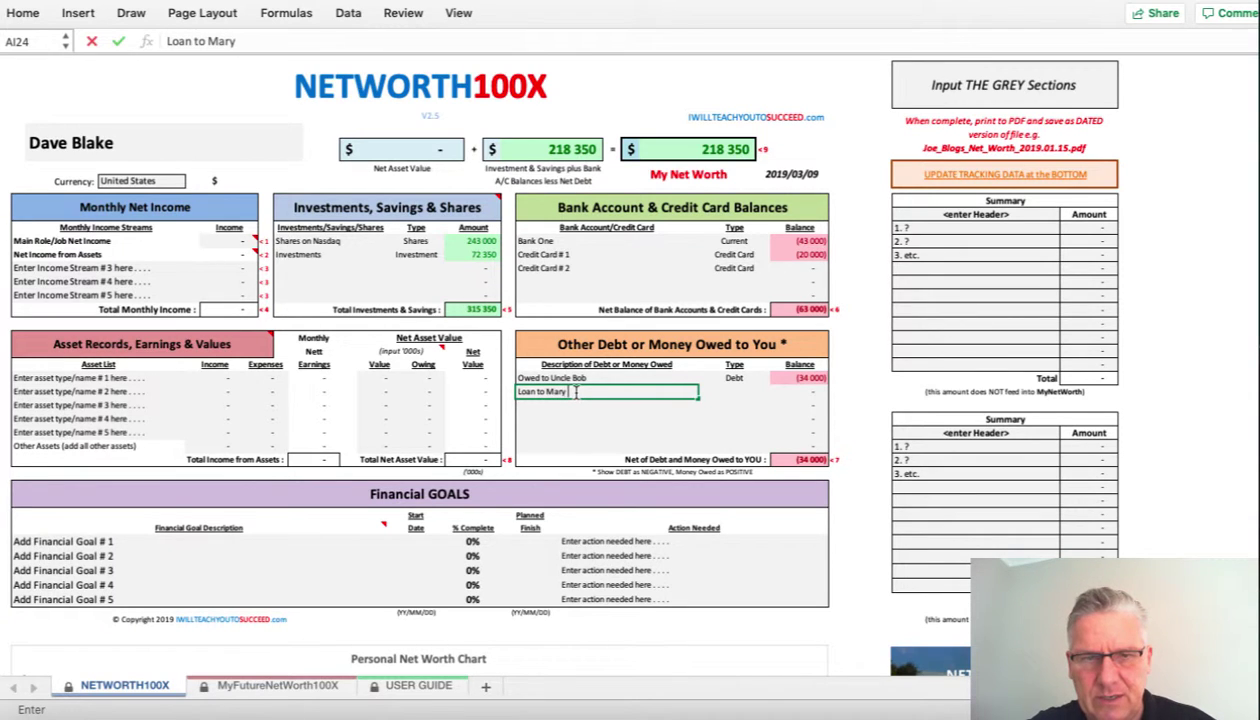
key("Tab")
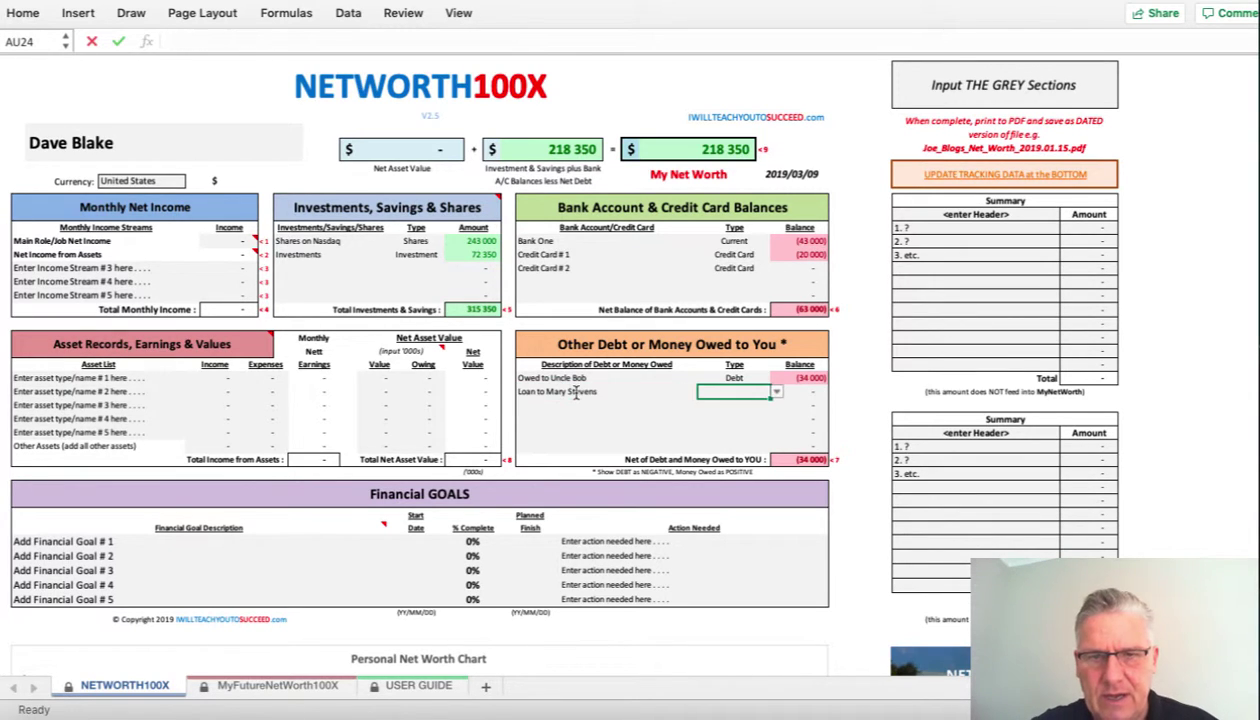
left_click(776, 392)
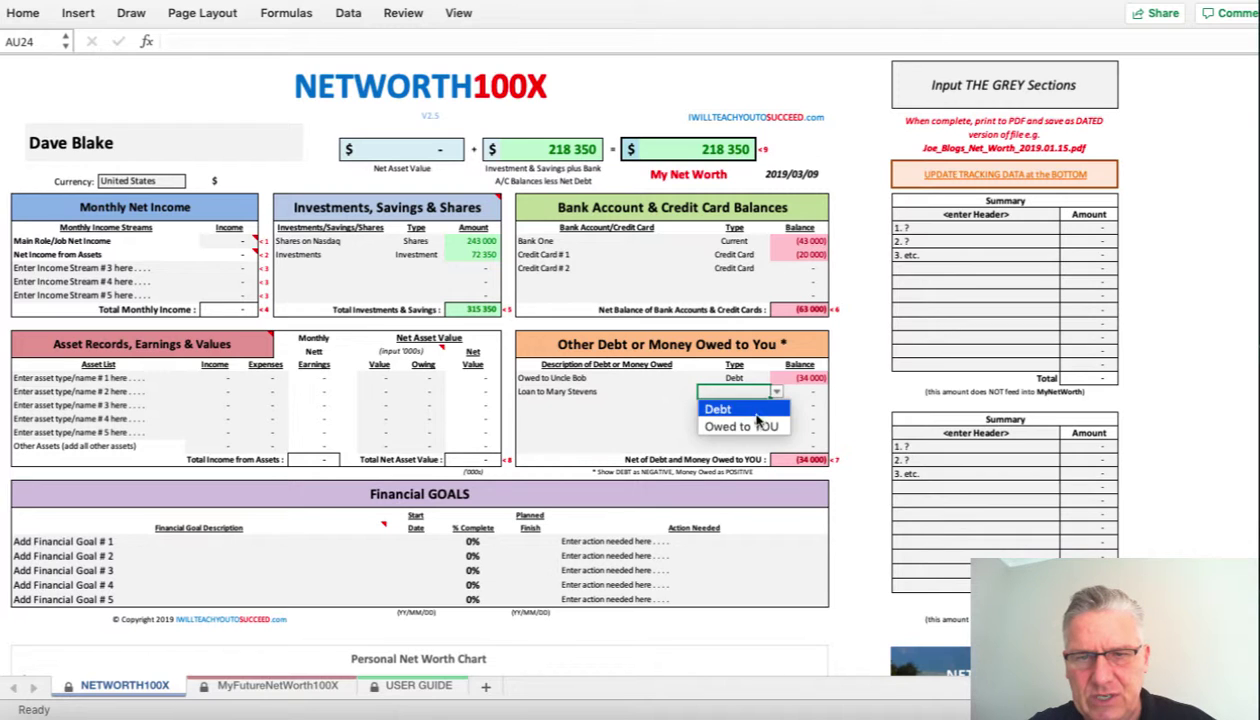
left_click(752, 426)
left_click(797, 393)
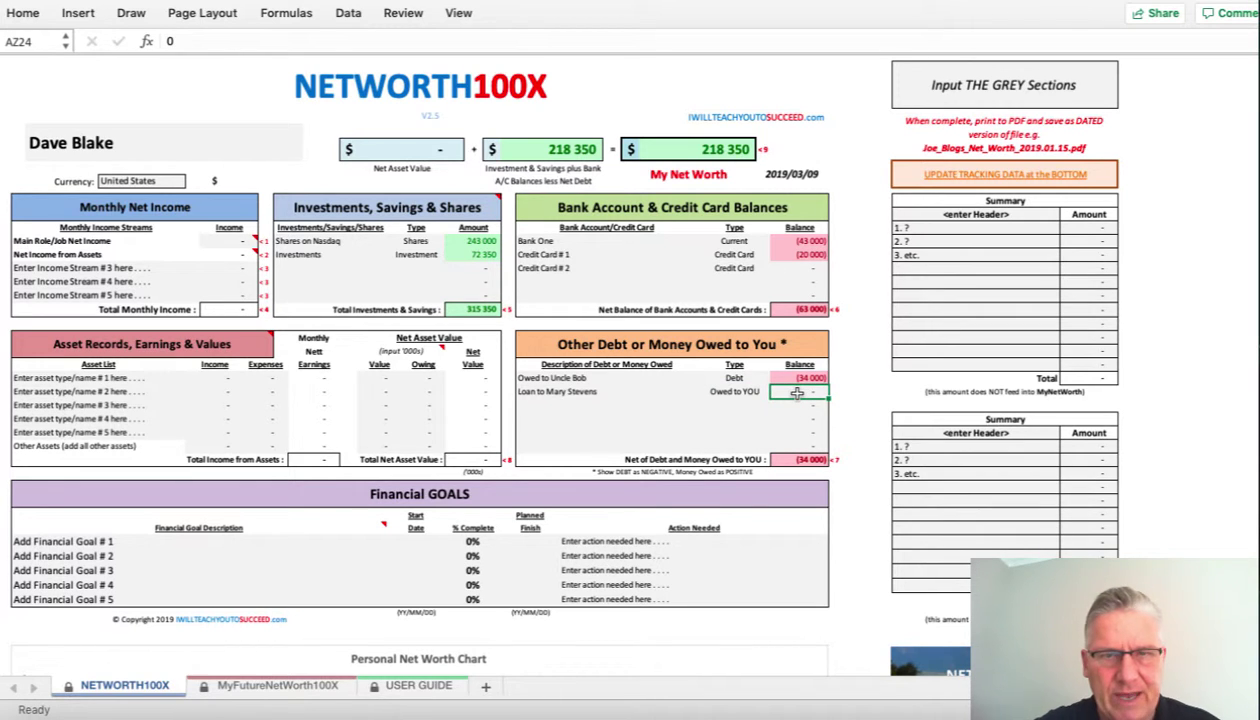
type("2")
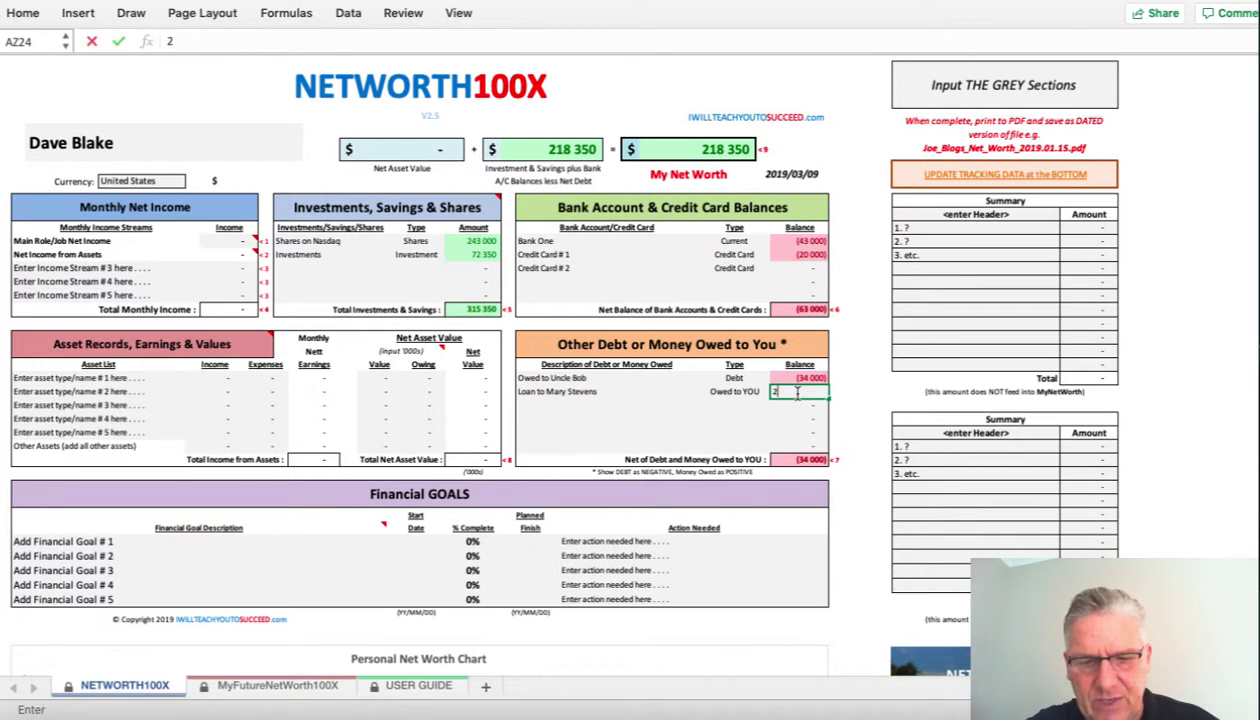
type("2 400")
key("Return")
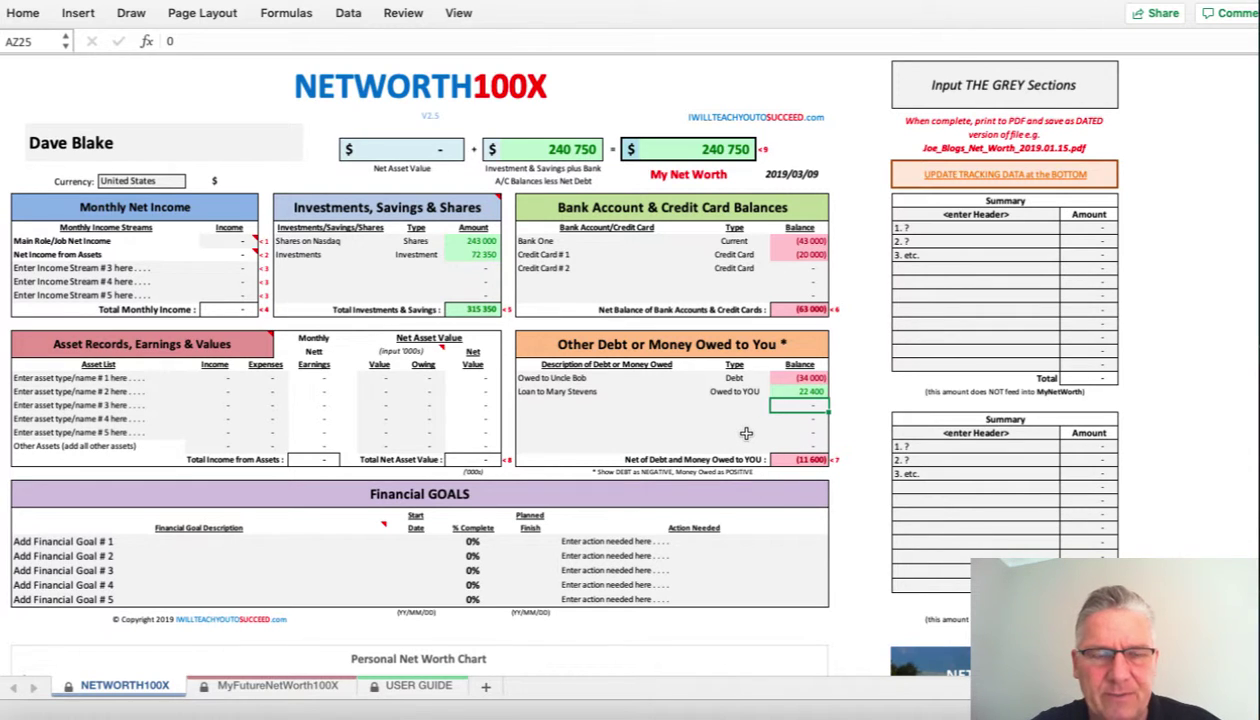
- Clear the placeholder asset names and add Home with value 165 and 43 owing
left_click_drag(120, 380, 129, 452)
key("Delete")
left_click(62, 380)
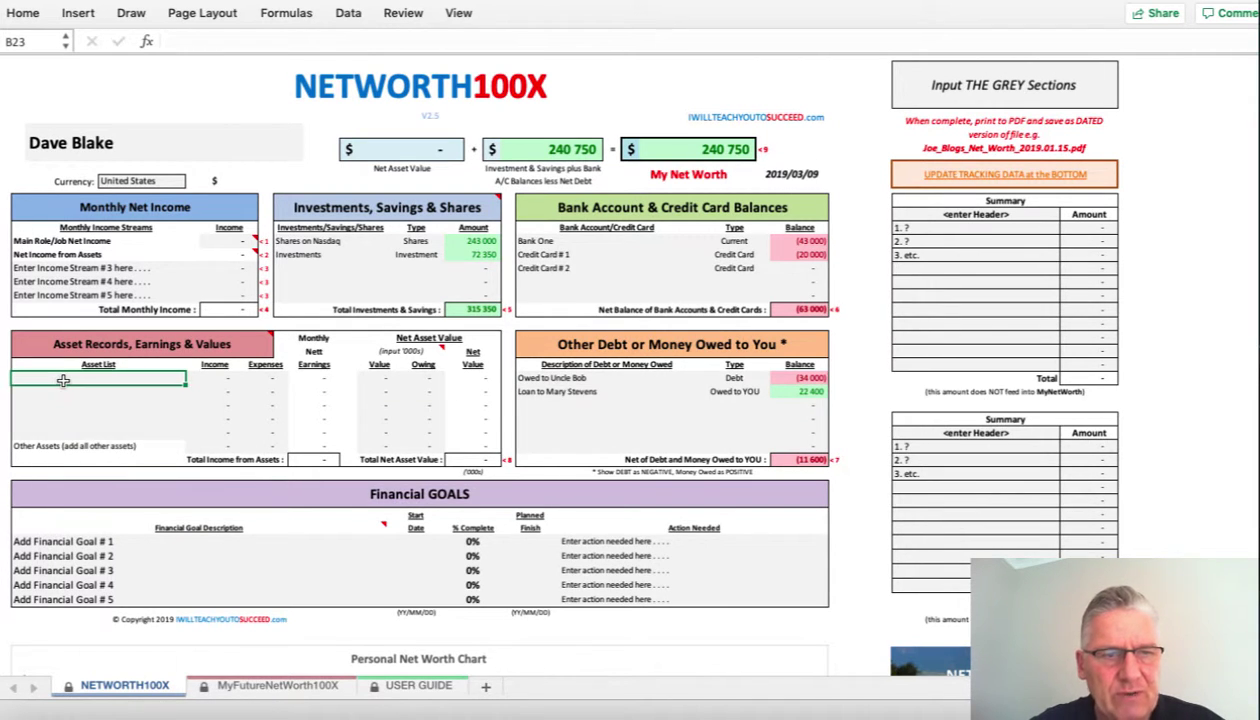
type("H")
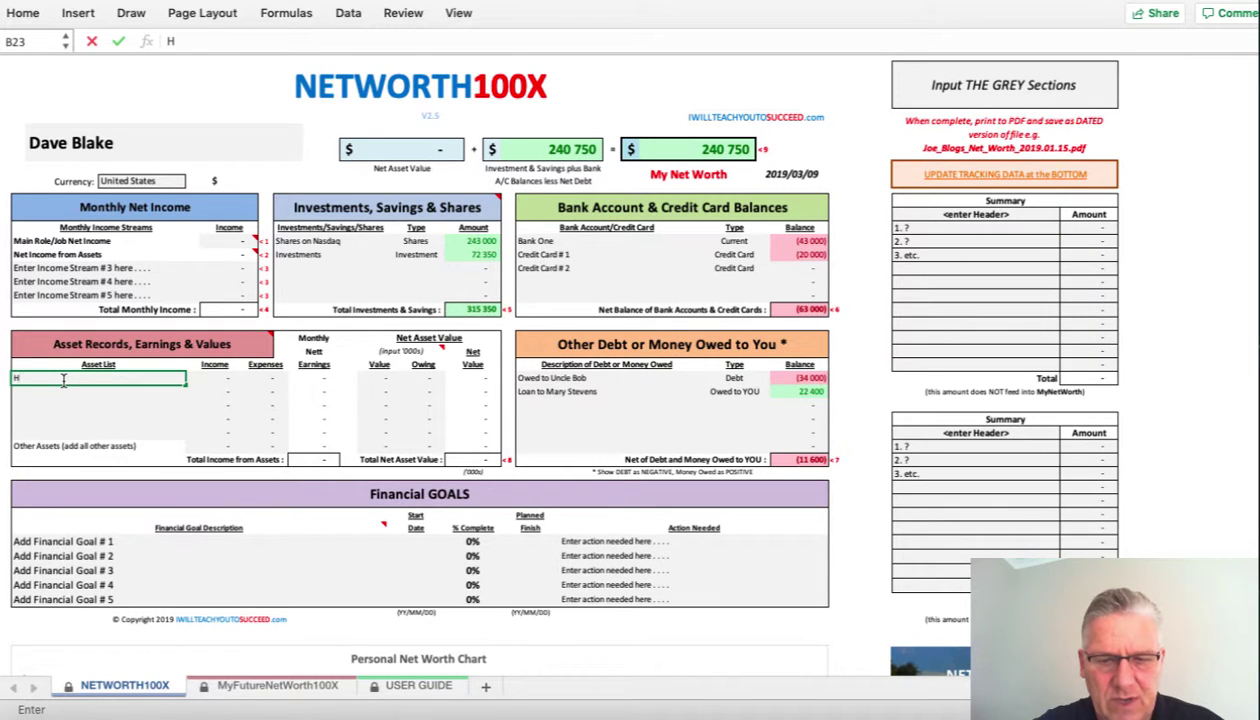
type("ome")
key("Tab")
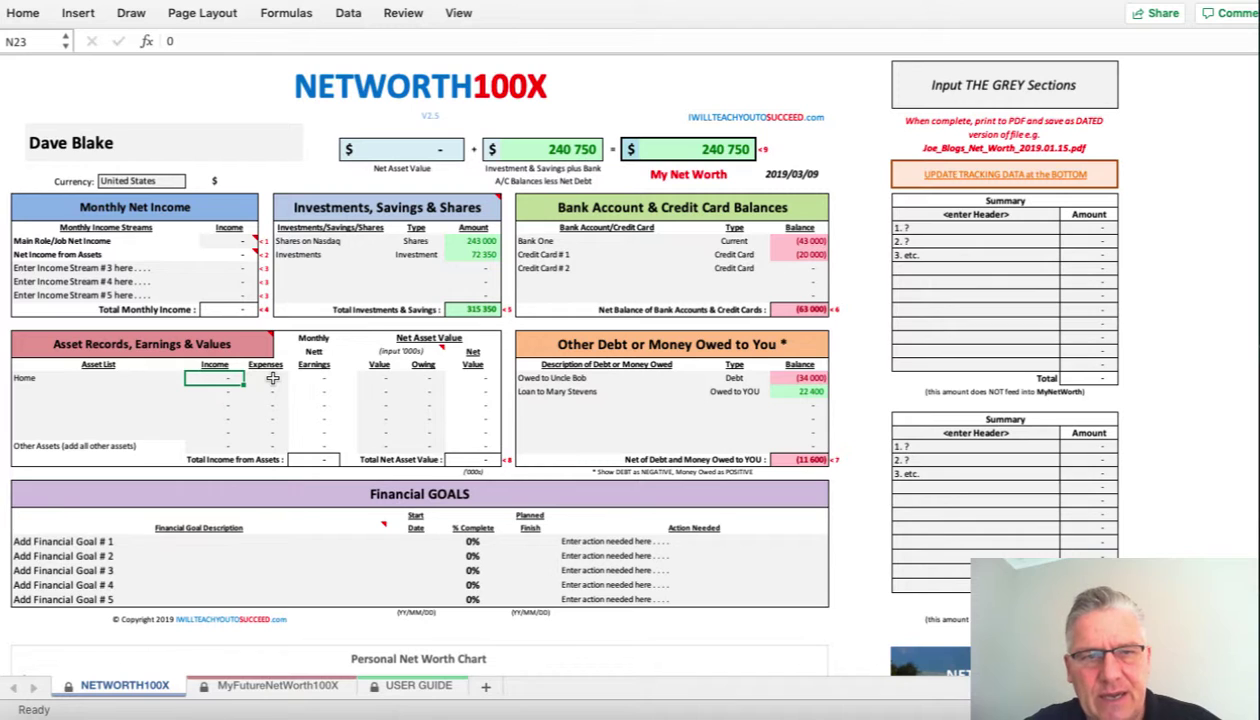
left_click(372, 378)
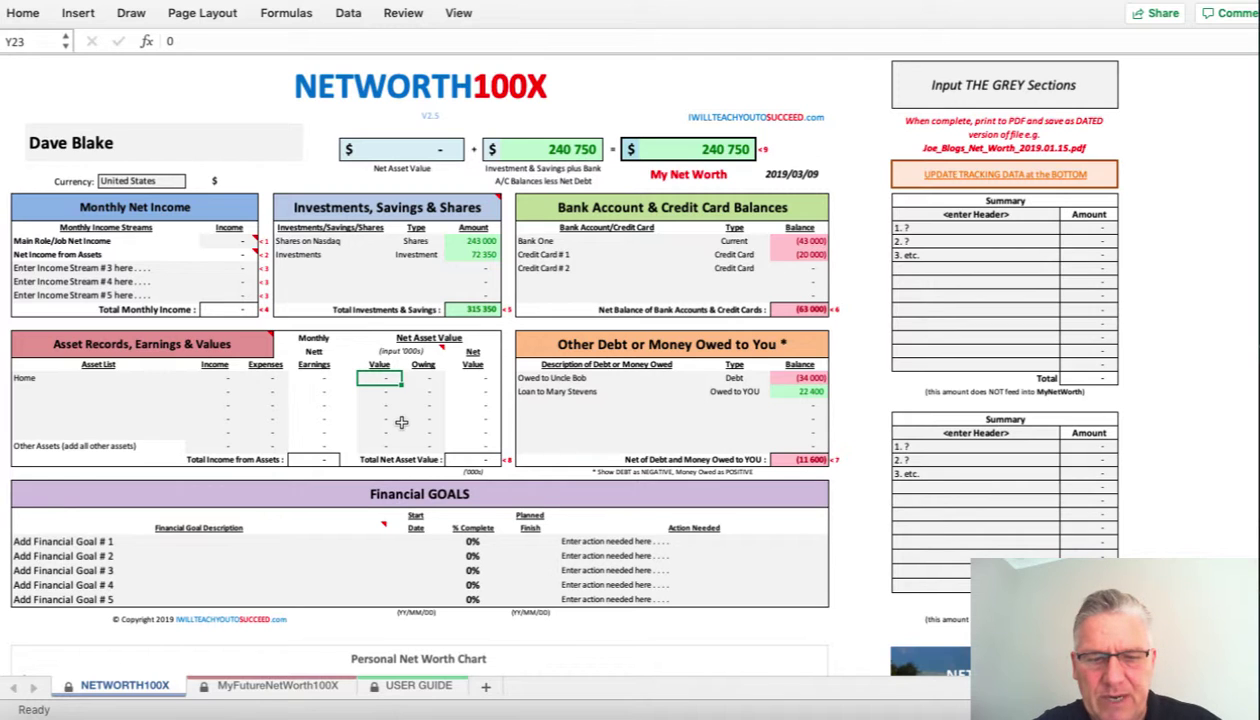
type("165")
key("Return")
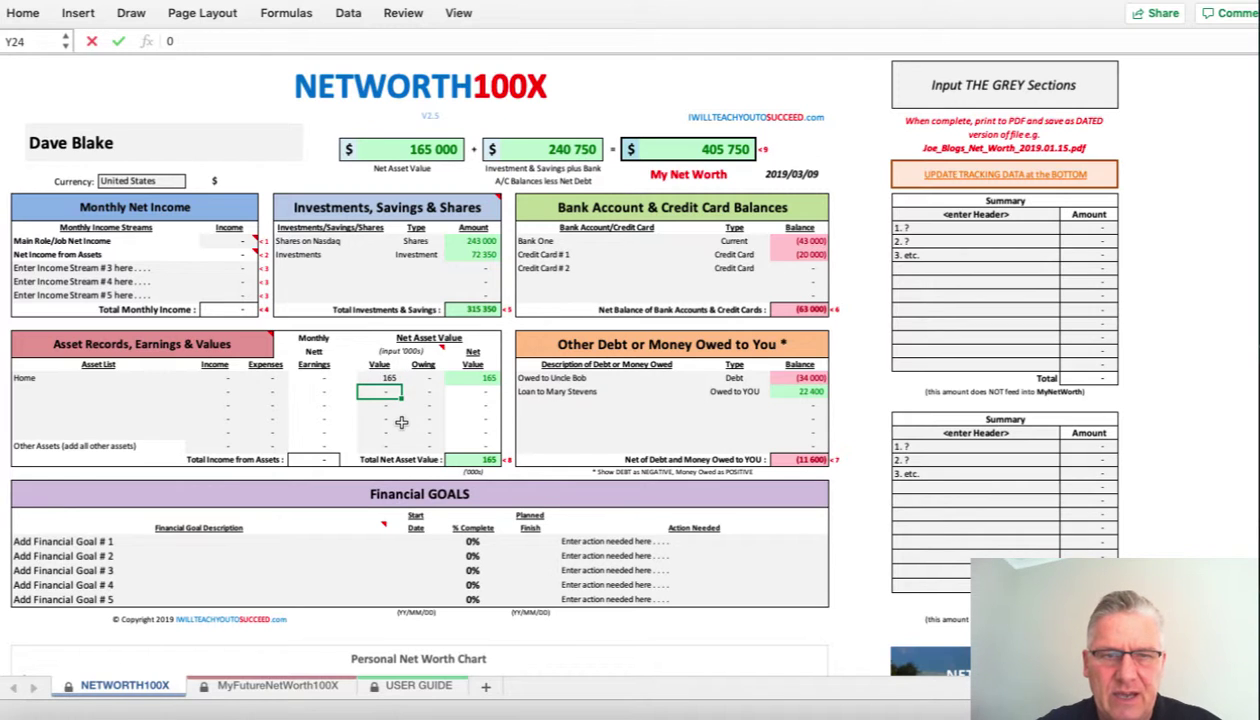
key("Up")
key("Right")
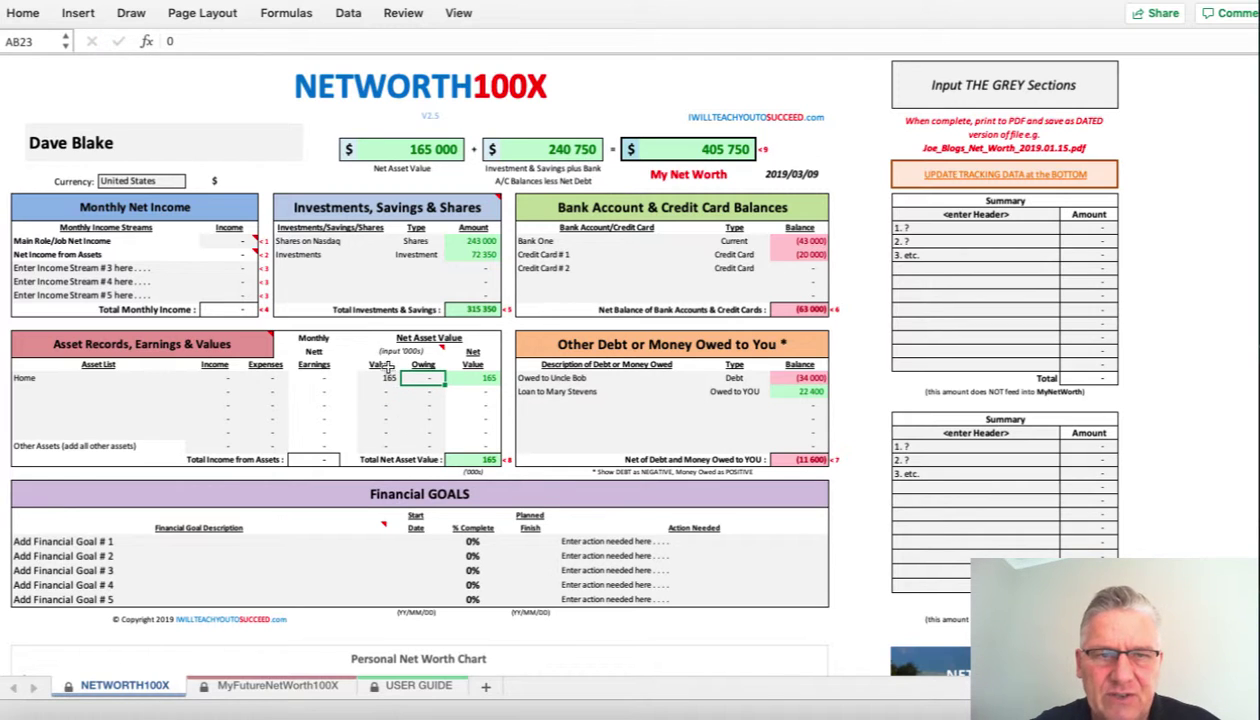
mouse_move(441, 354)
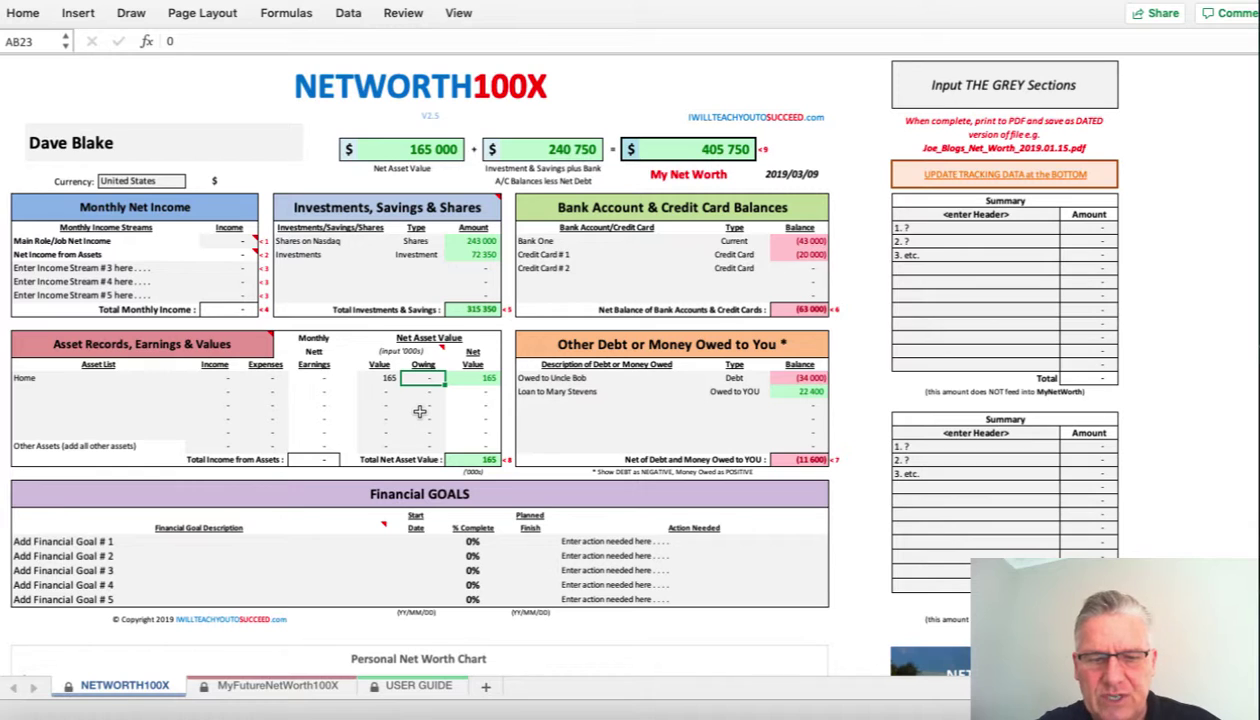
type("43")
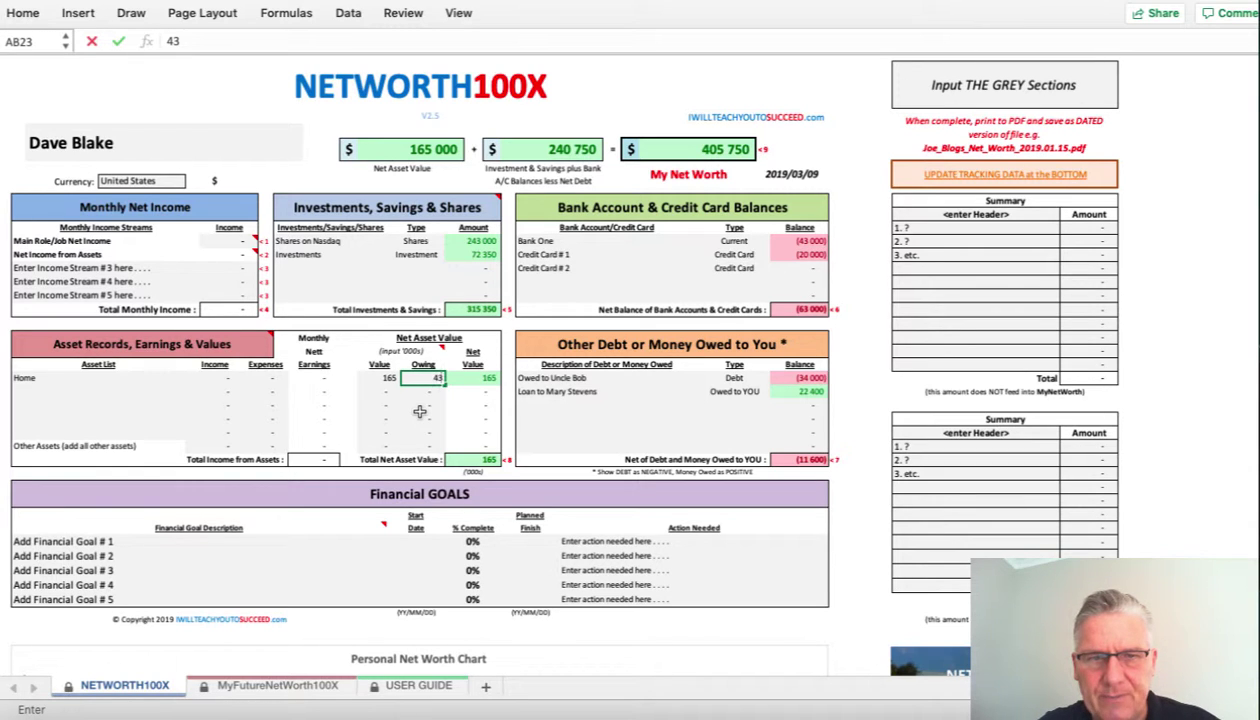
key("Return")
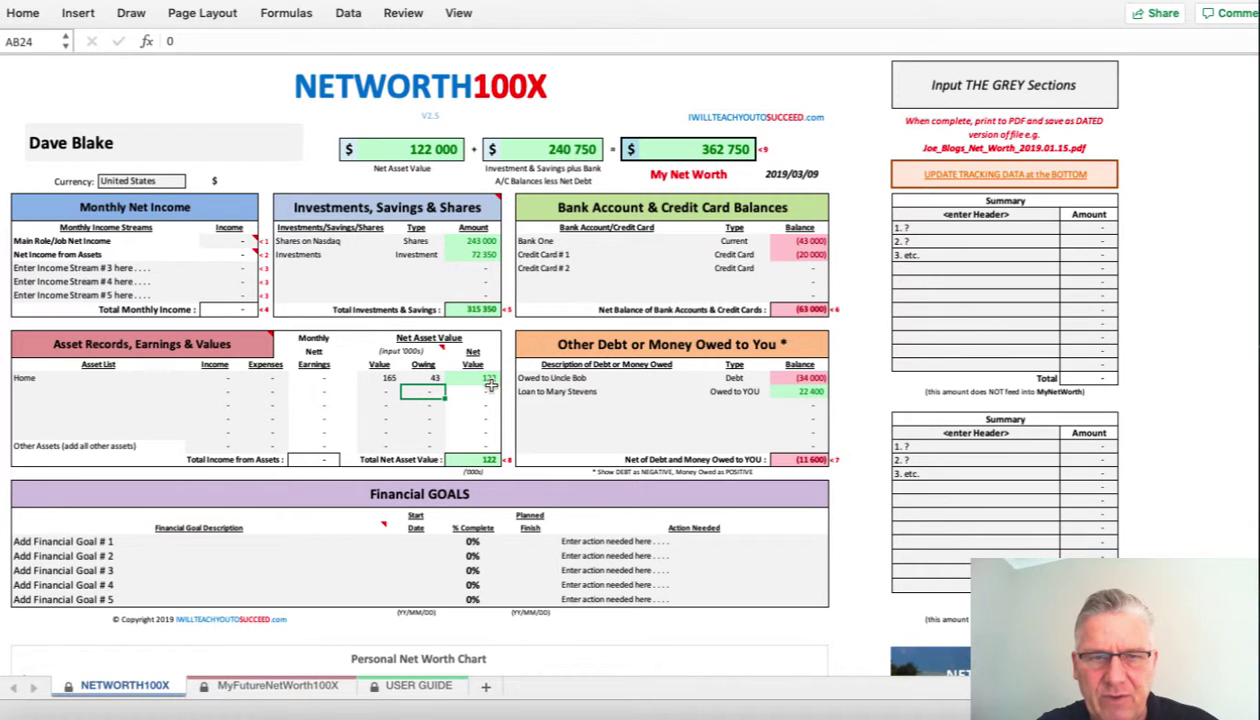
- Add Rental Property # 1: value 85, owing 52, income 2760, expenses 1360
left_click(86, 391)
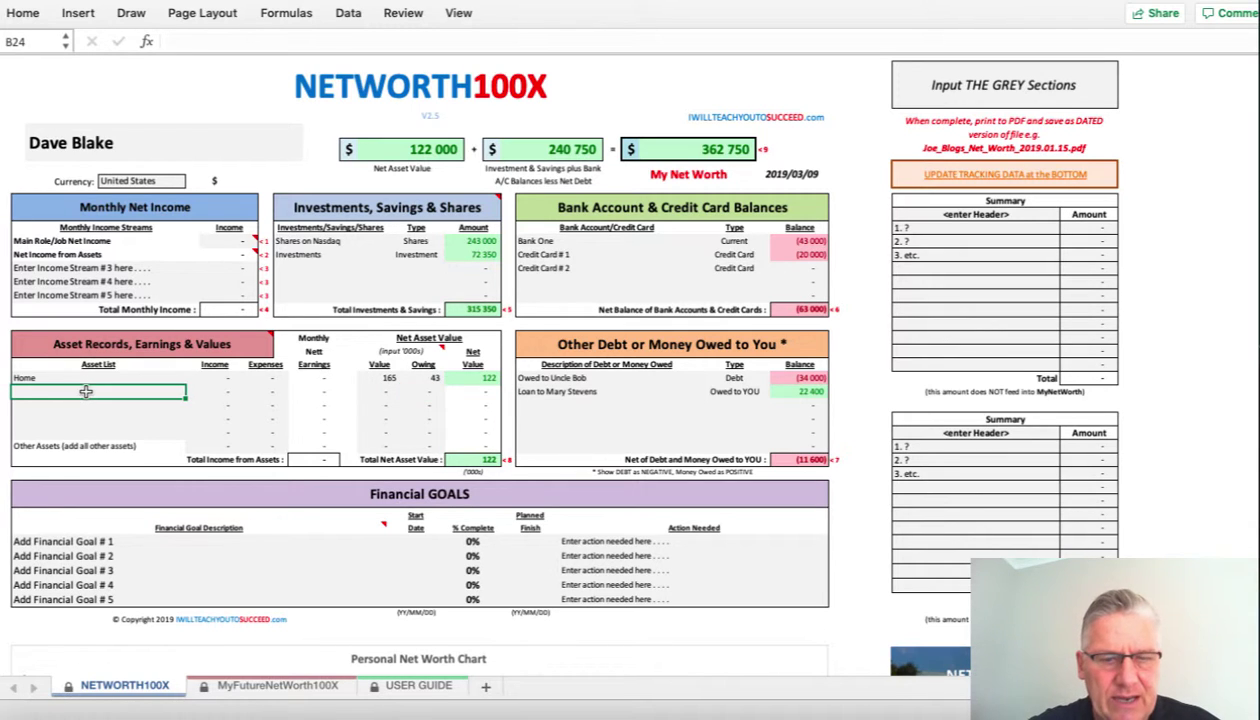
type("Rental proper")
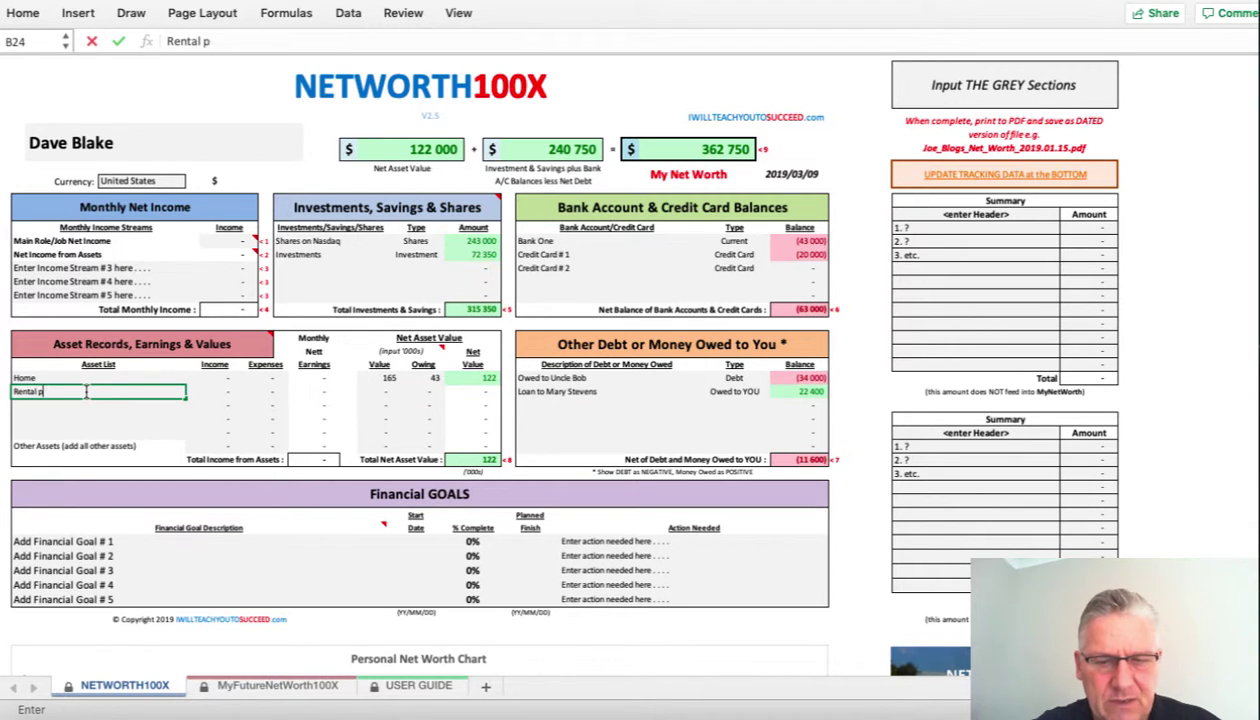
key("BackSpace")
key("BackSpace")
key("BackSpace")
key("BackSpace")
key("BackSpace")
key("BackSpace")
key("BackSpace")
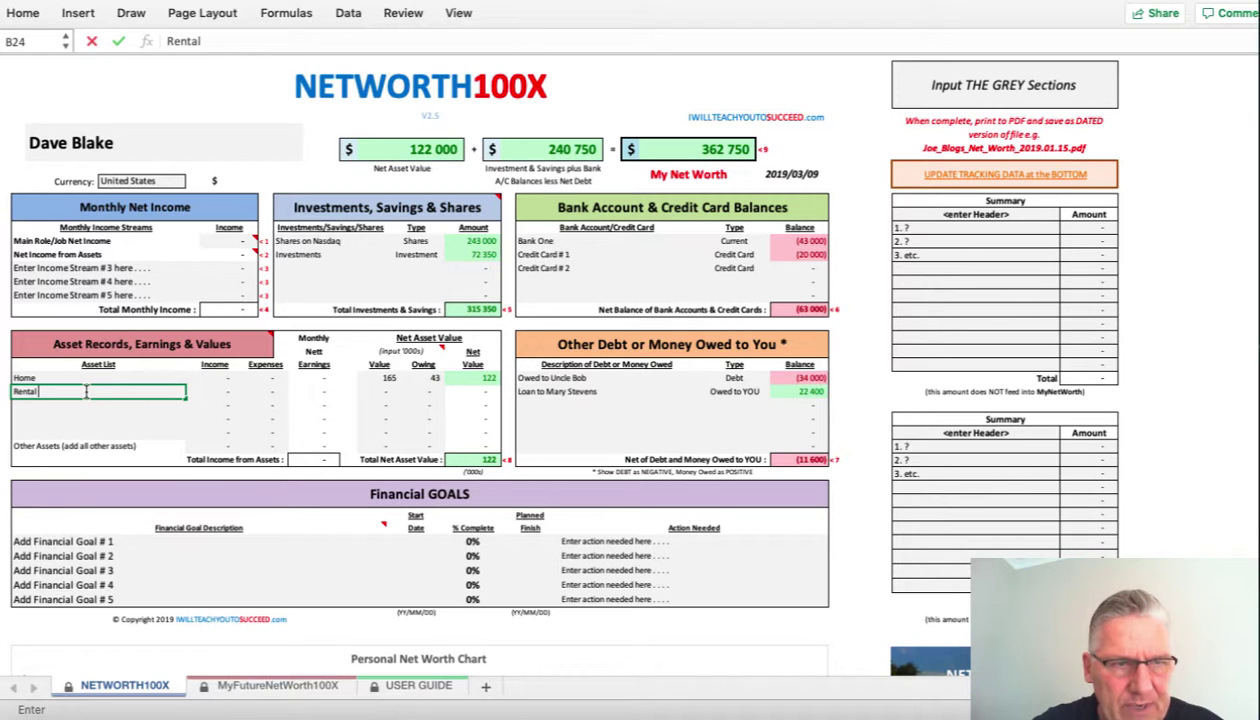
type("Property")
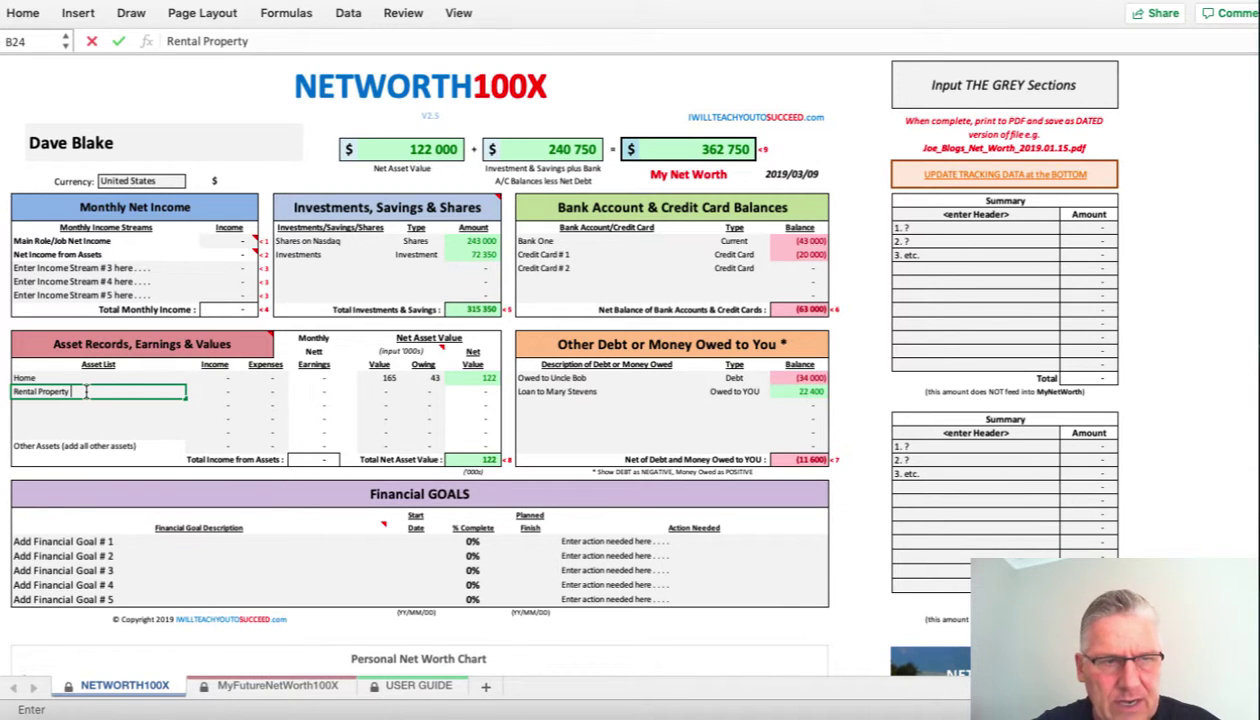
type(" # 1")
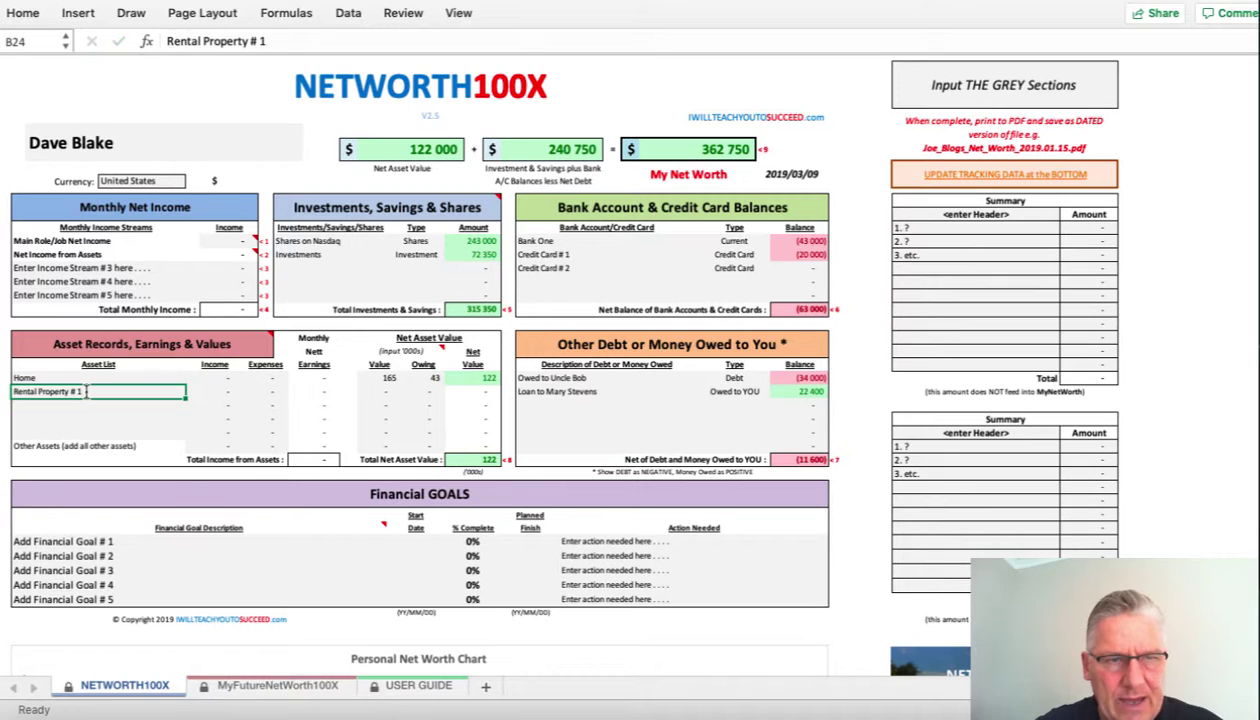
key("Tab")
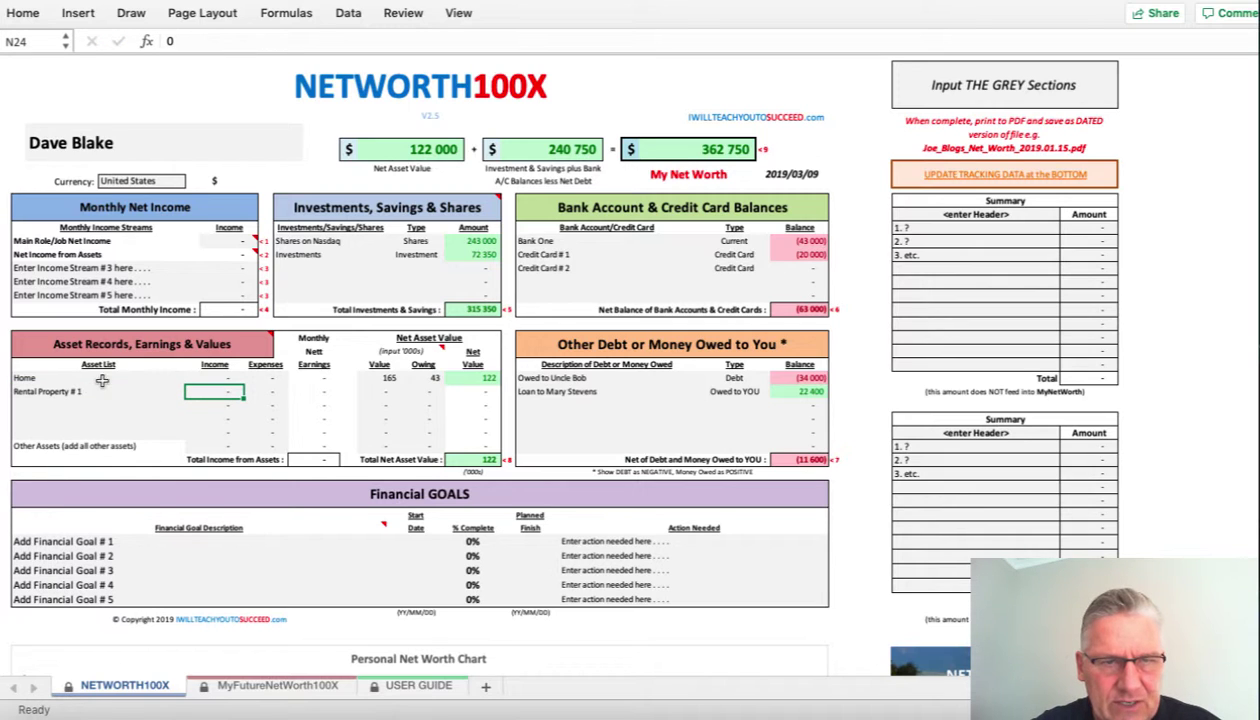
left_click(377, 392)
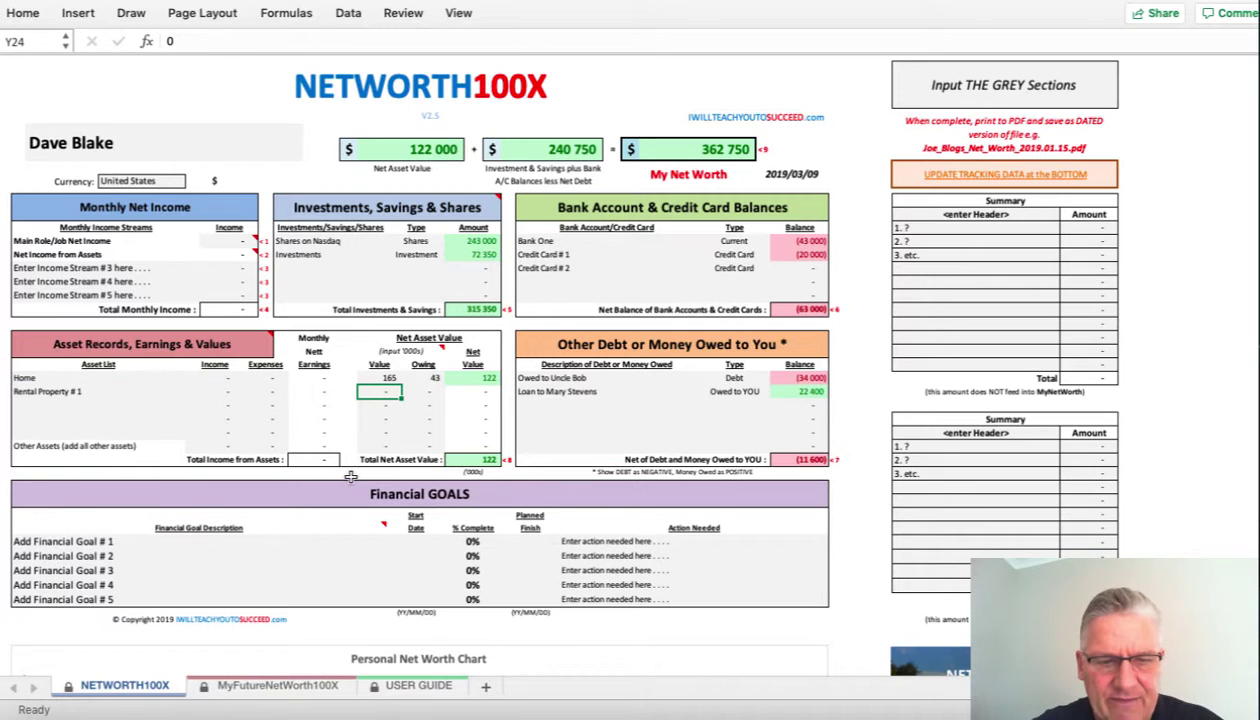
type("85")
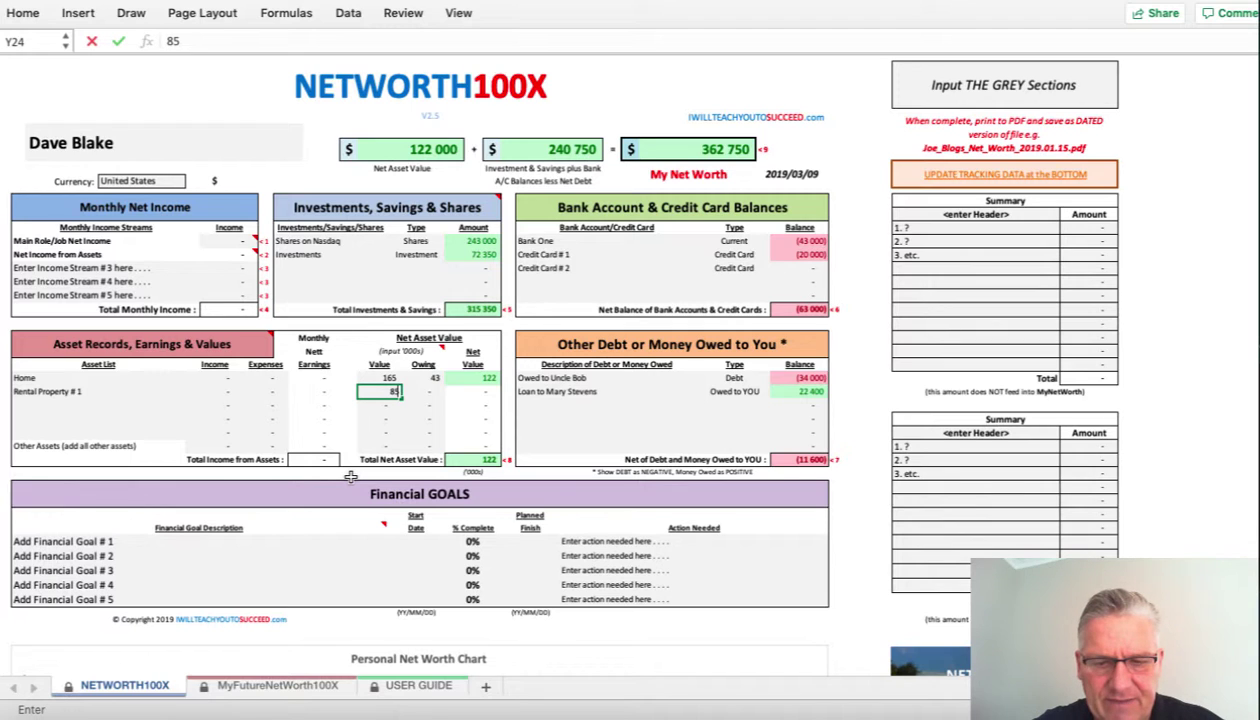
key("Tab")
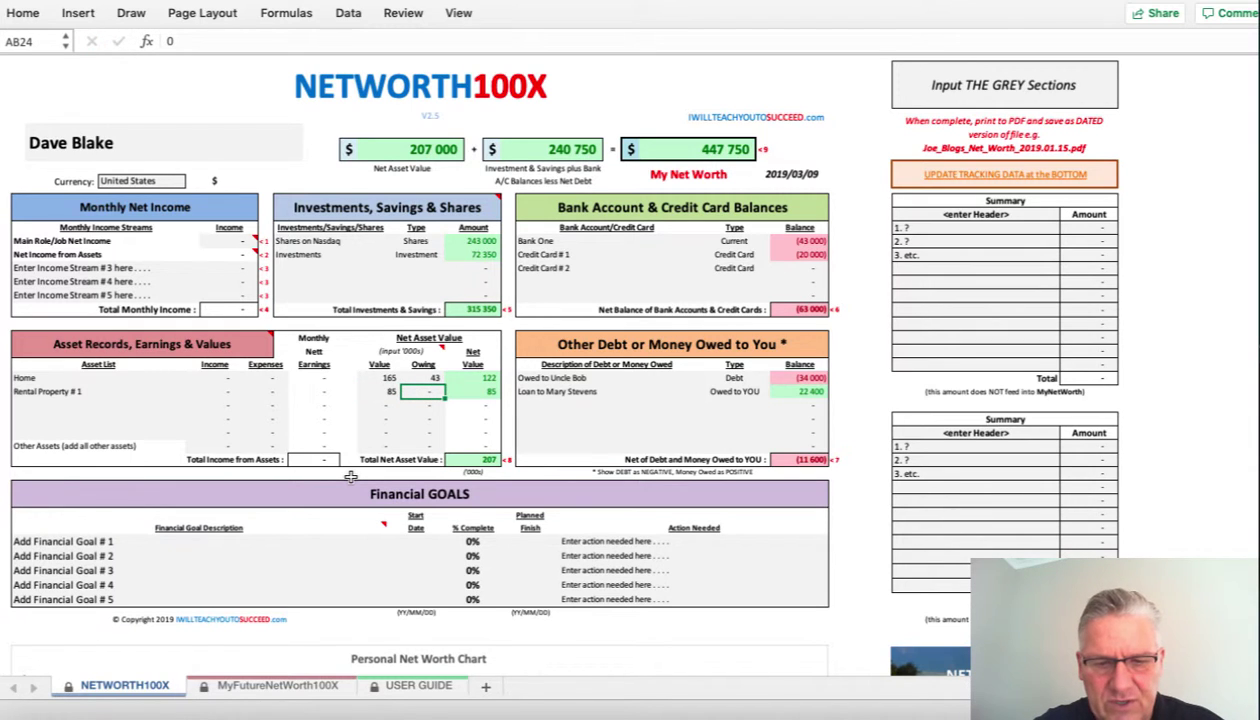
type("52")
key("Return")
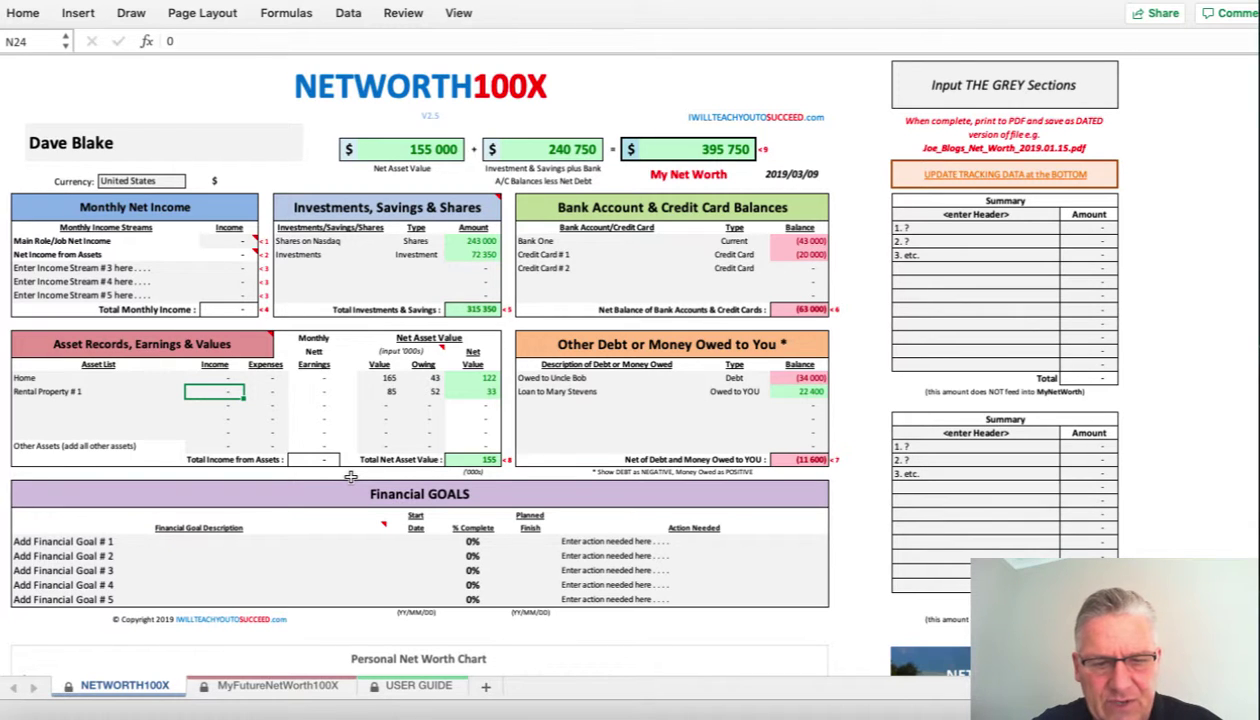
type("2760")
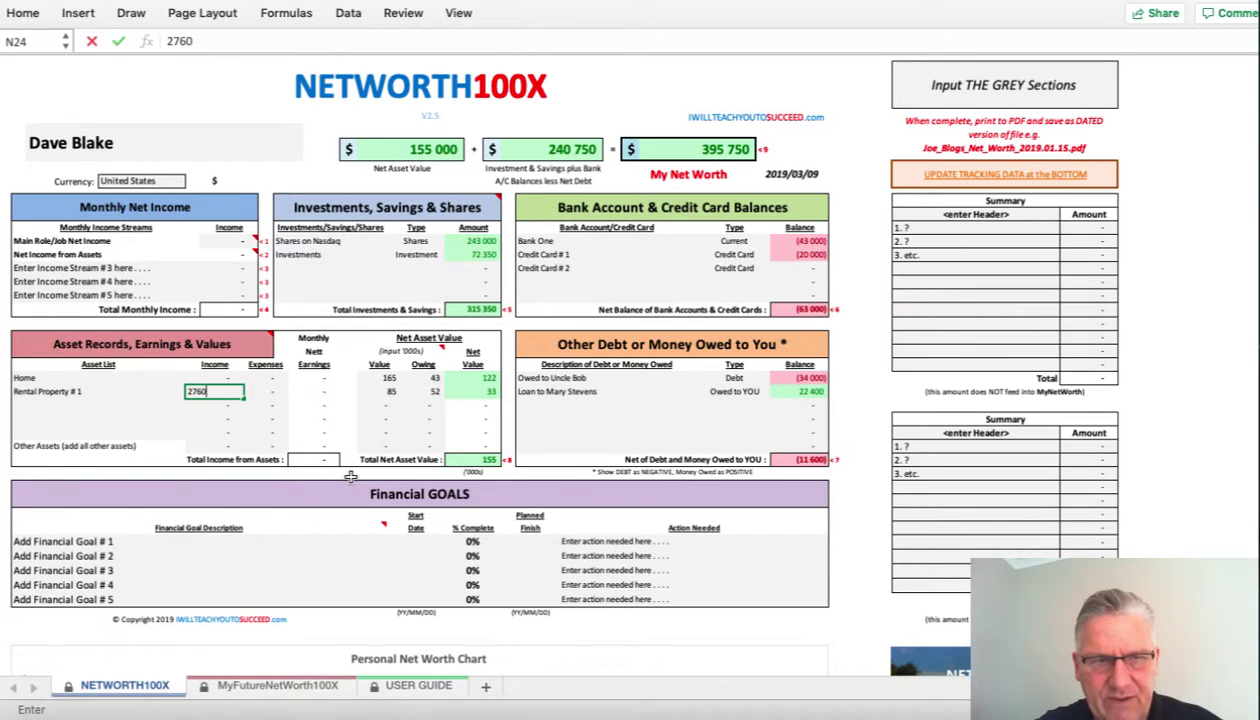
key("Tab")
type("1360")
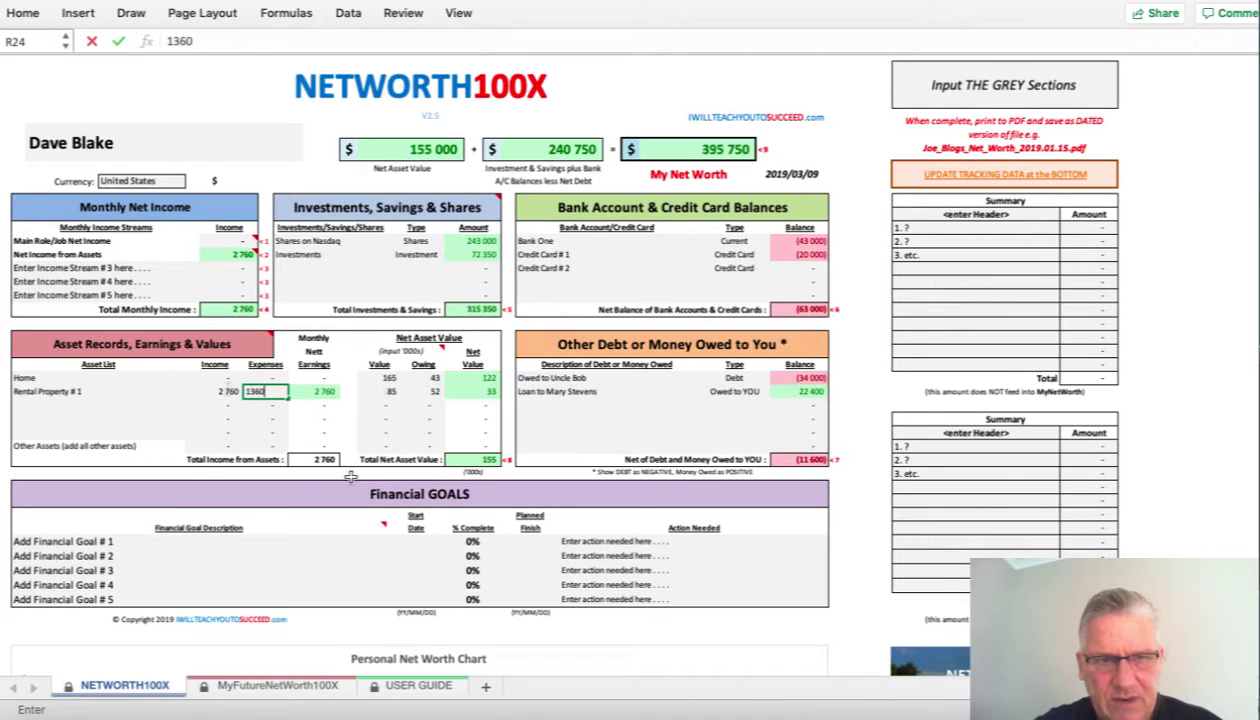
key("Return")
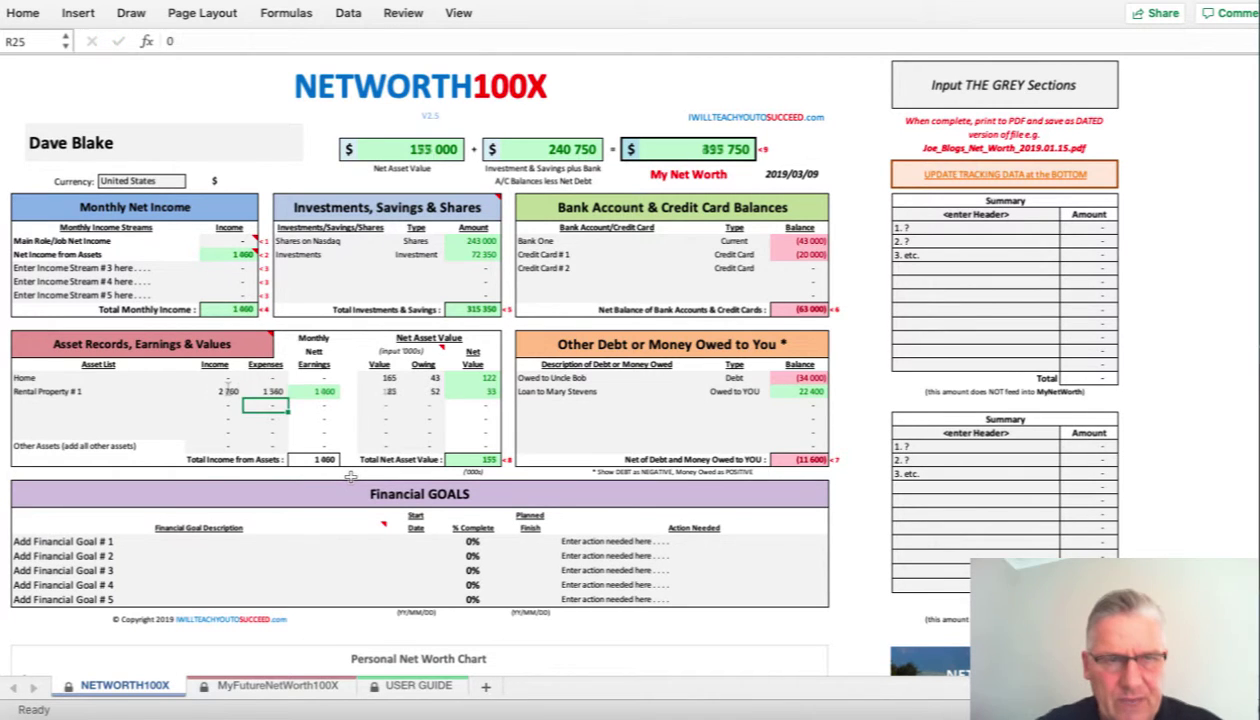
type("R")
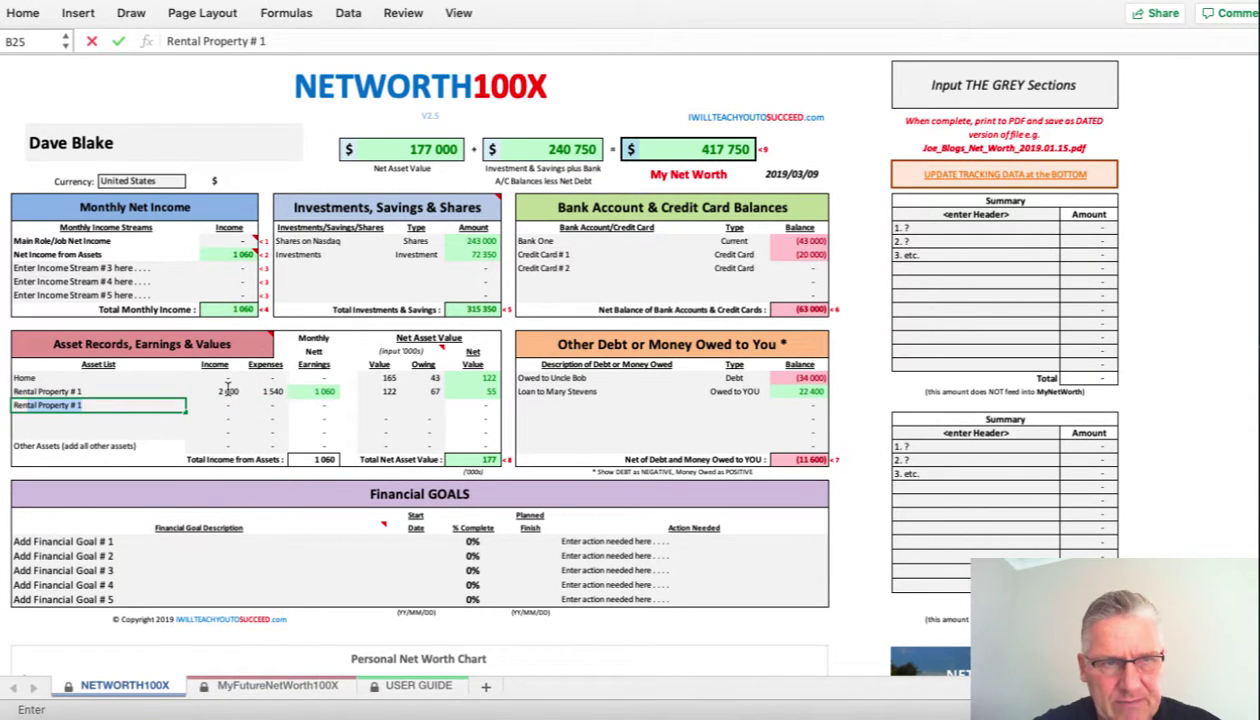
key("Tab")
- Name the new asset Rental Property # 2 with value 85 and 45 owing
left_click(130, 404)
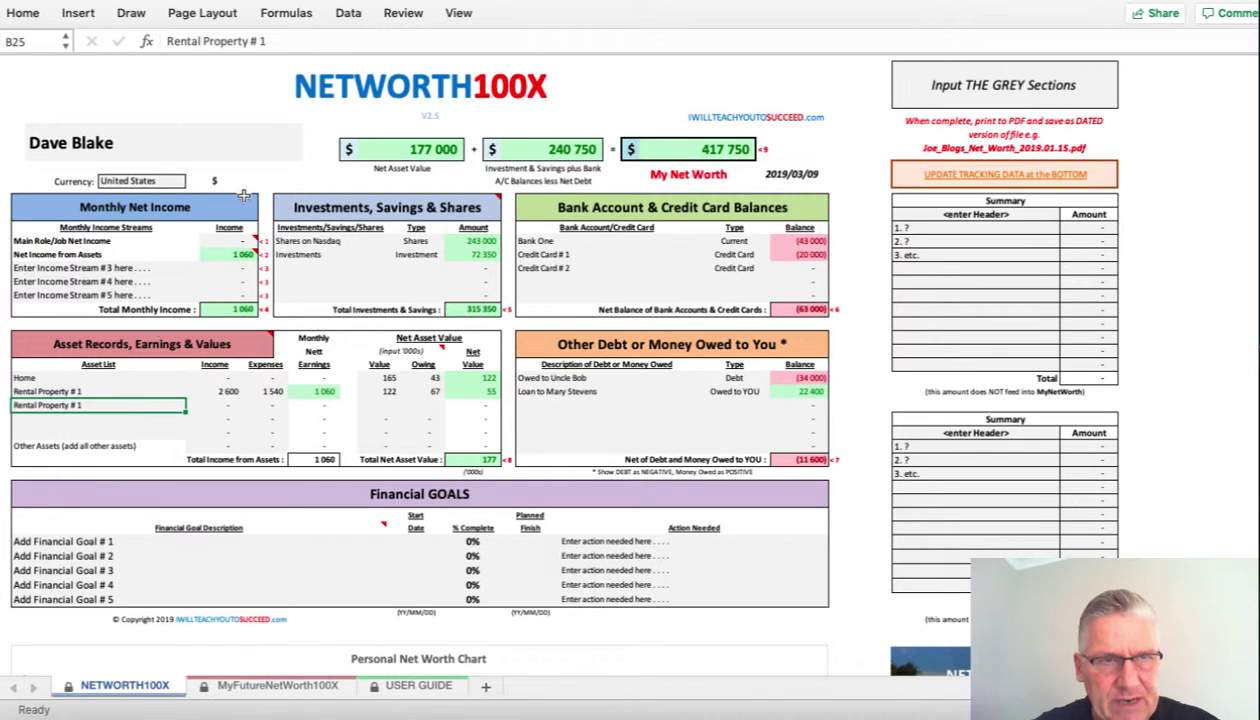
left_click(304, 44)
type("2")
key("Return")
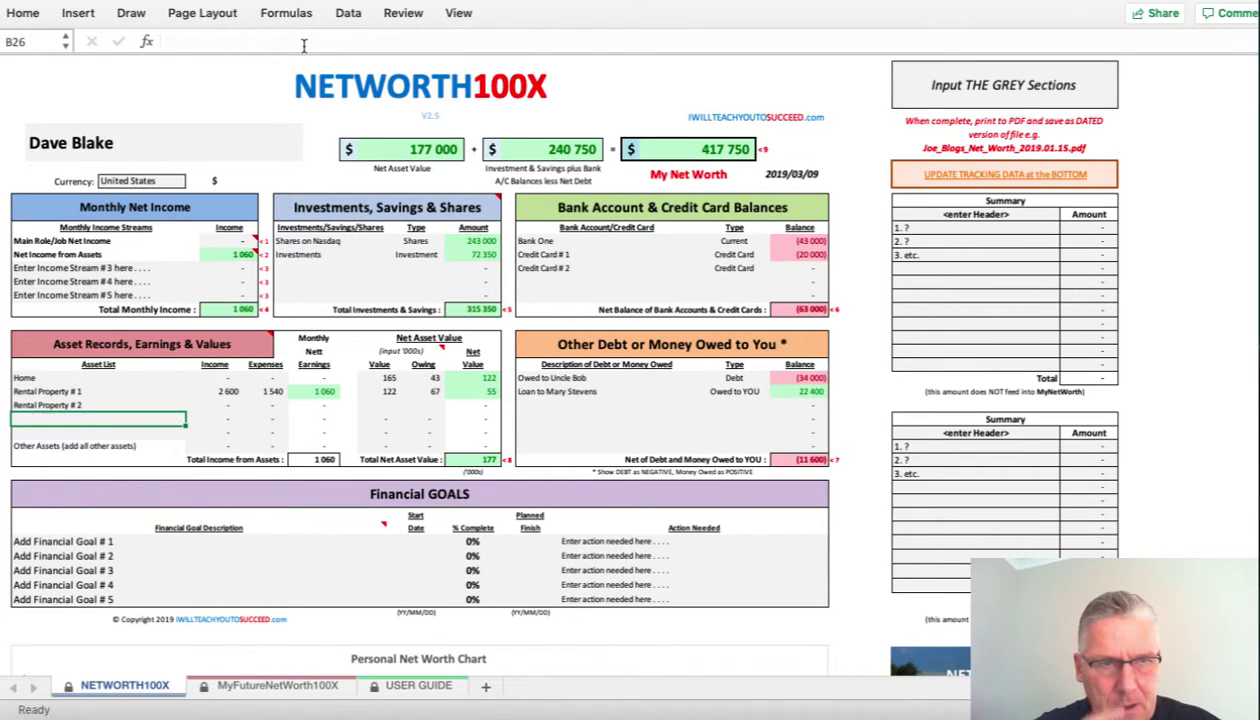
left_click(388, 405)
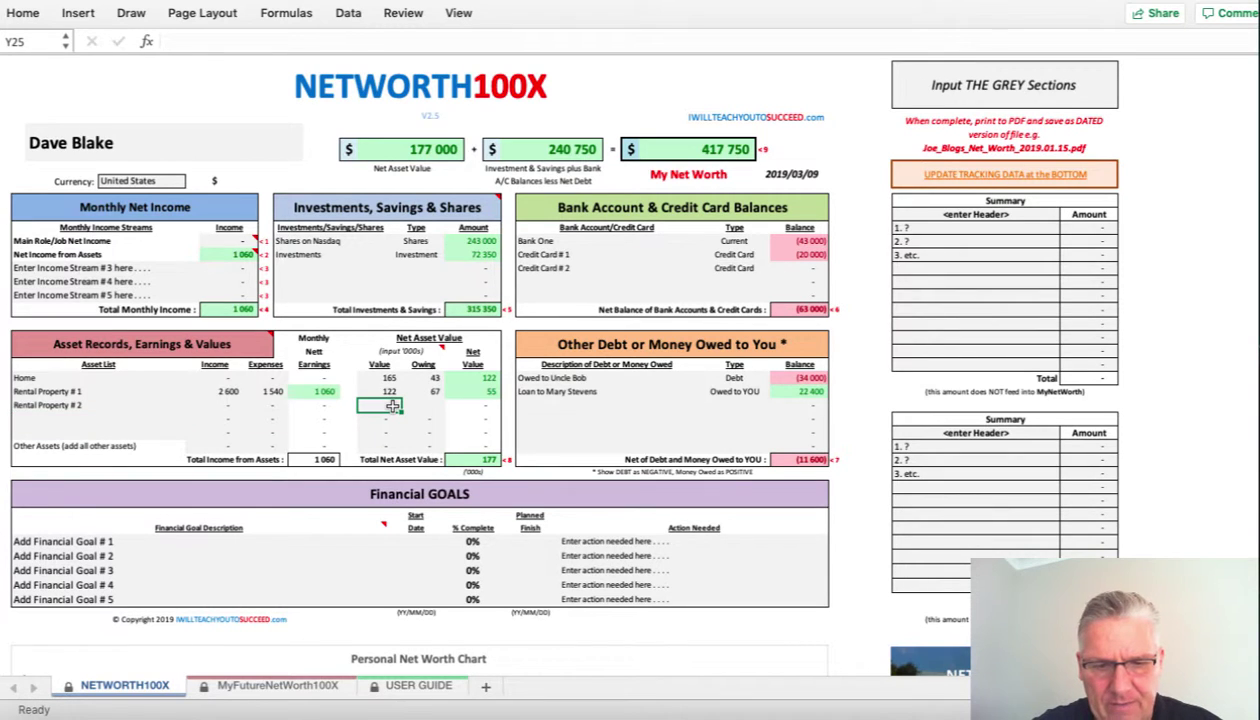
type("85")
key("Tab")
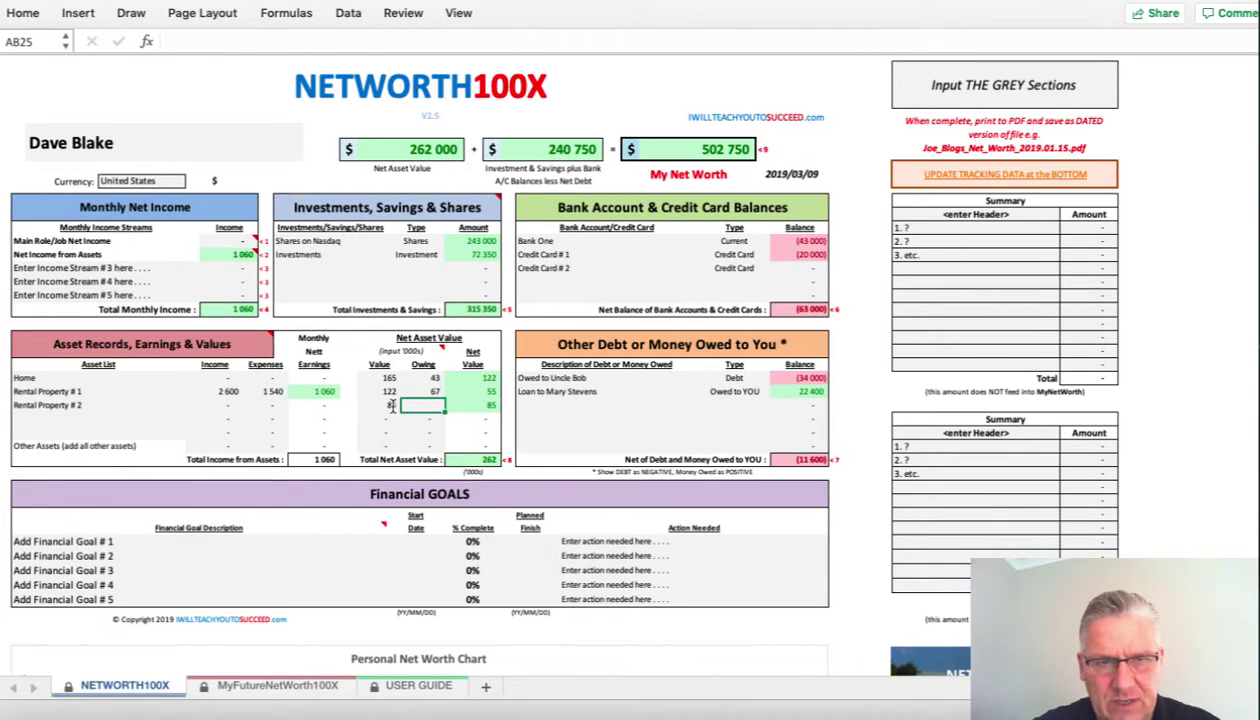
type("45")
key("Return")
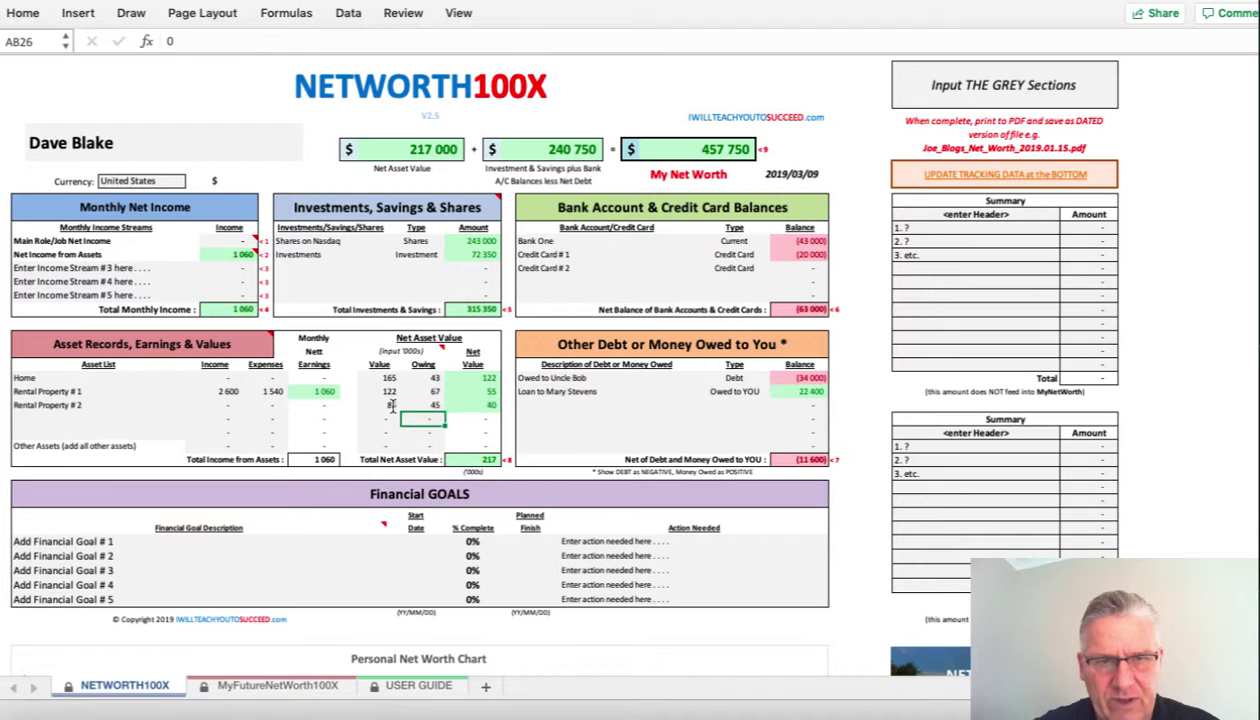
- Enter Rental Property # 2's monthly income 1 600 and expenses 1 250
key("shift+Tab")
key("shift+Tab")
key("shift+Tab")
type("1")
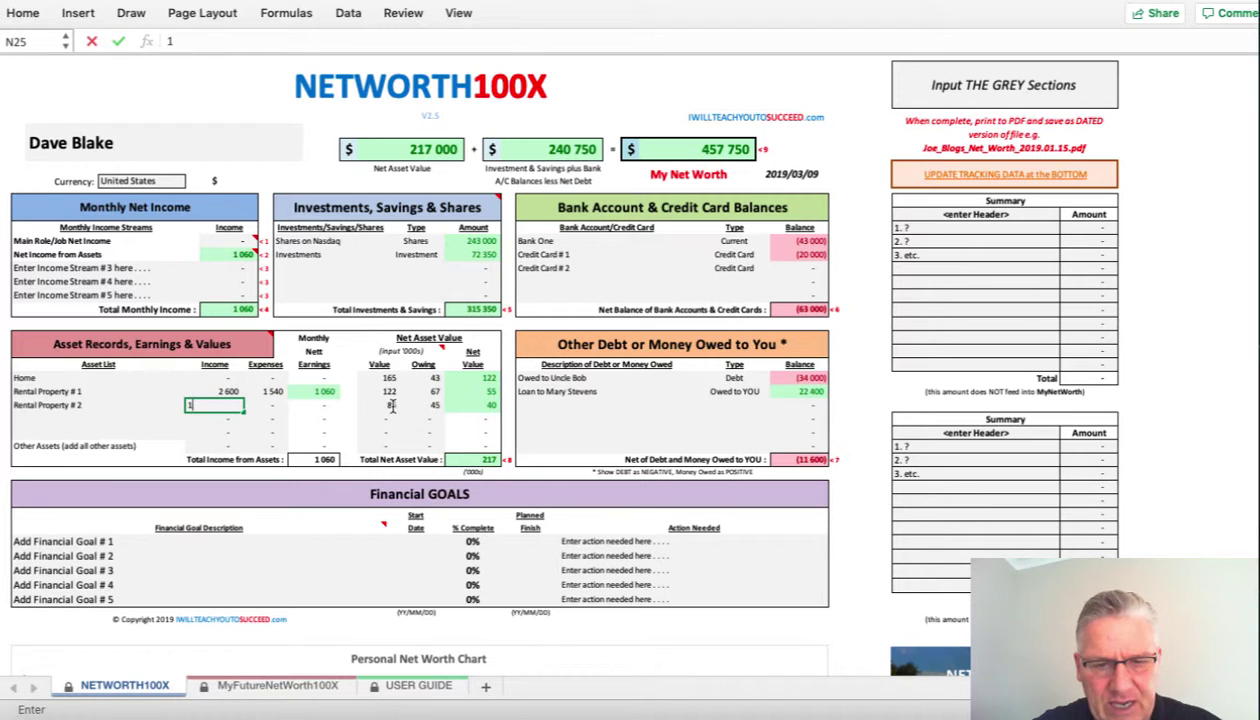
type(" 600")
key("Tab")
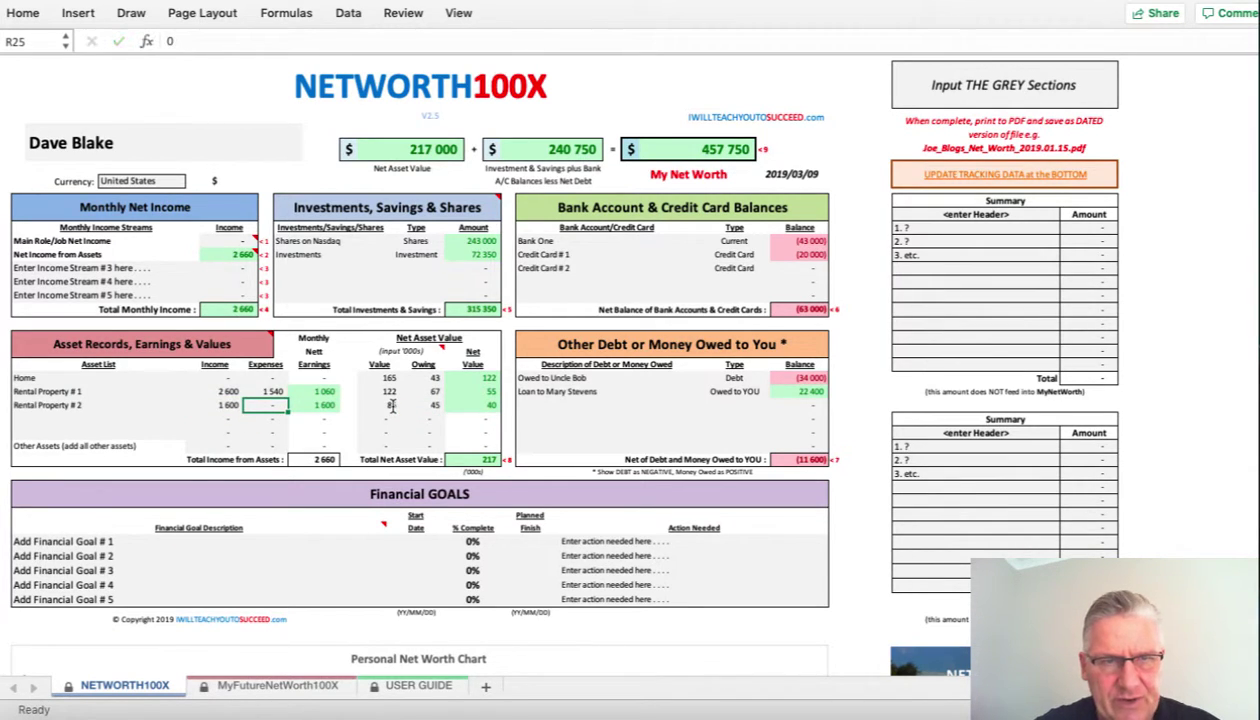
type("1250")
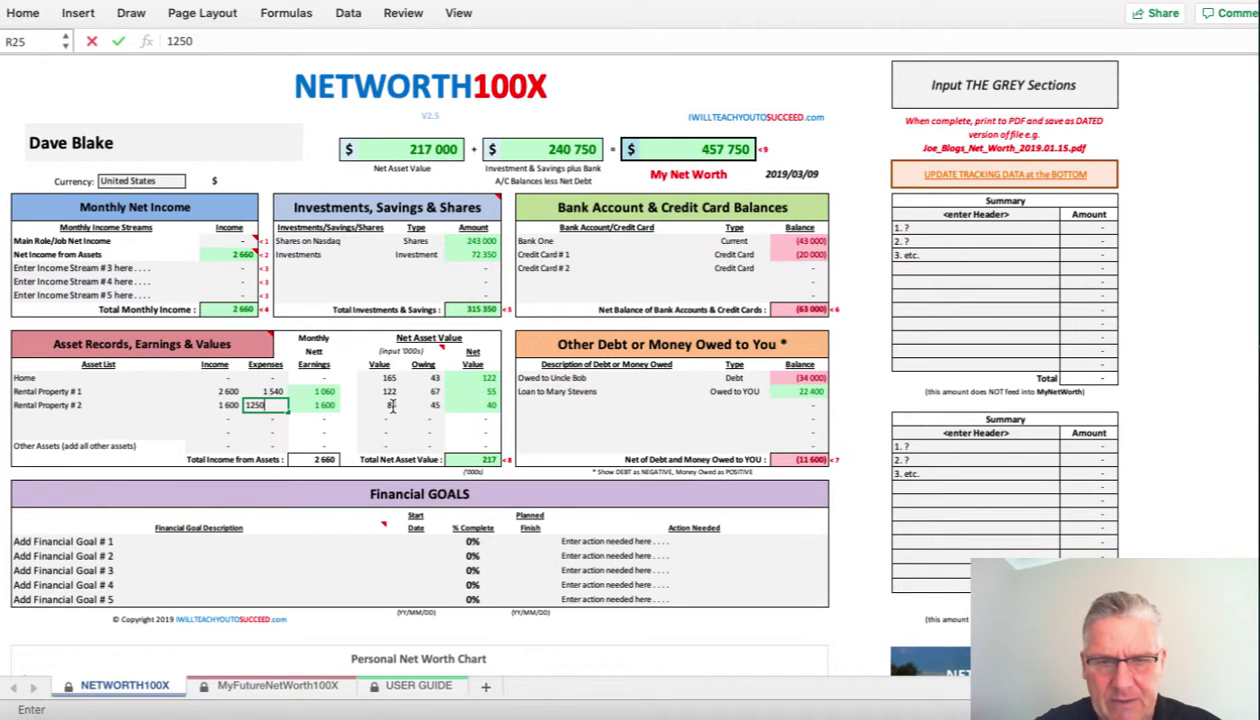
key("Return")
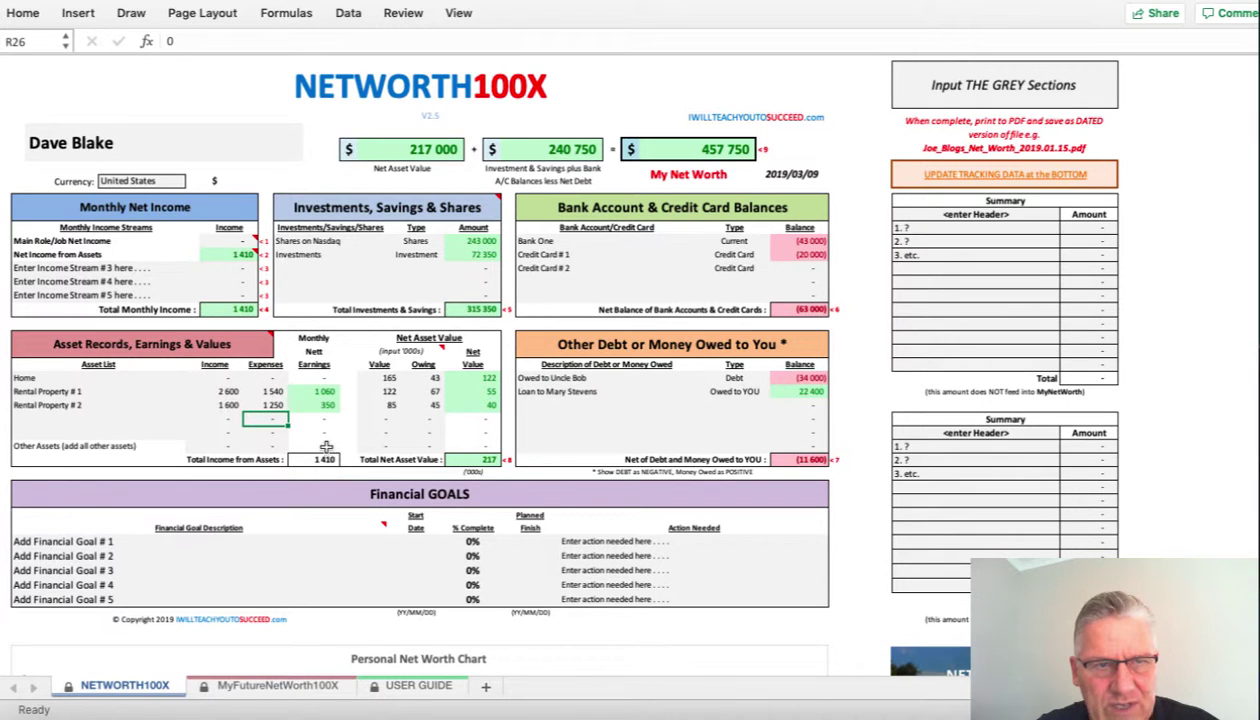
mouse_move(234, 258)
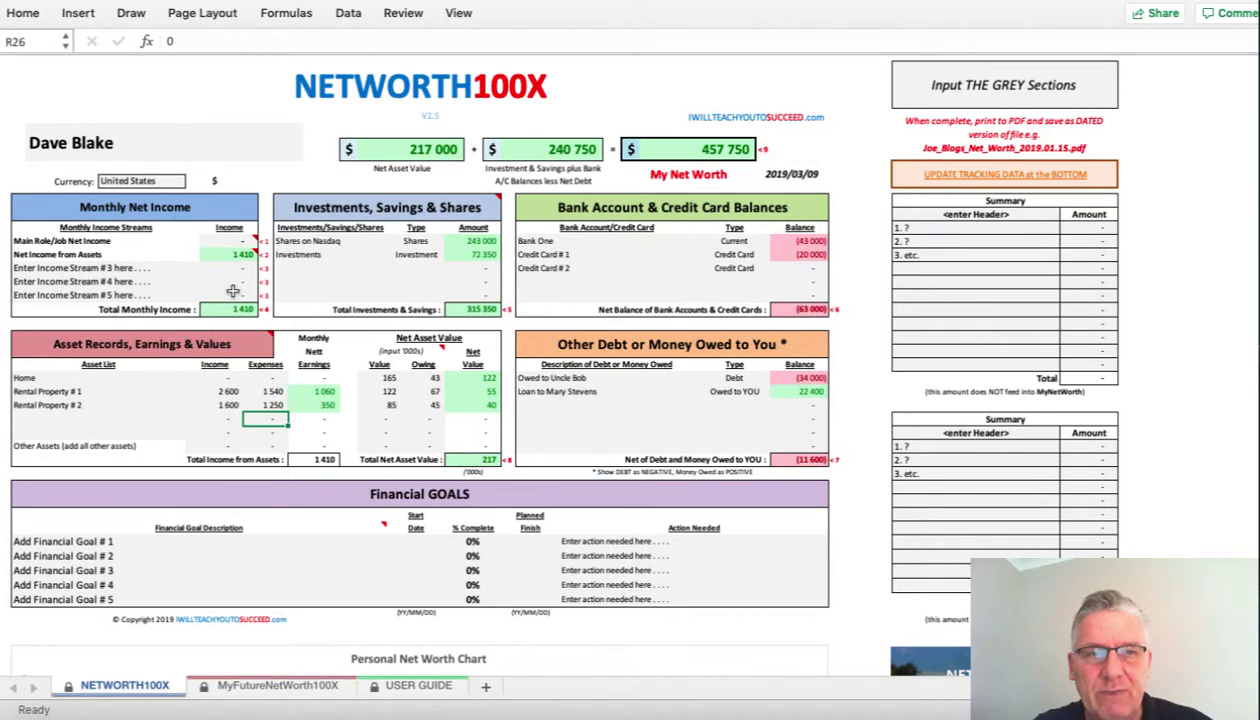
- Enter 8 500 as the Main Role/Job Net Income amount
left_click(232, 242)
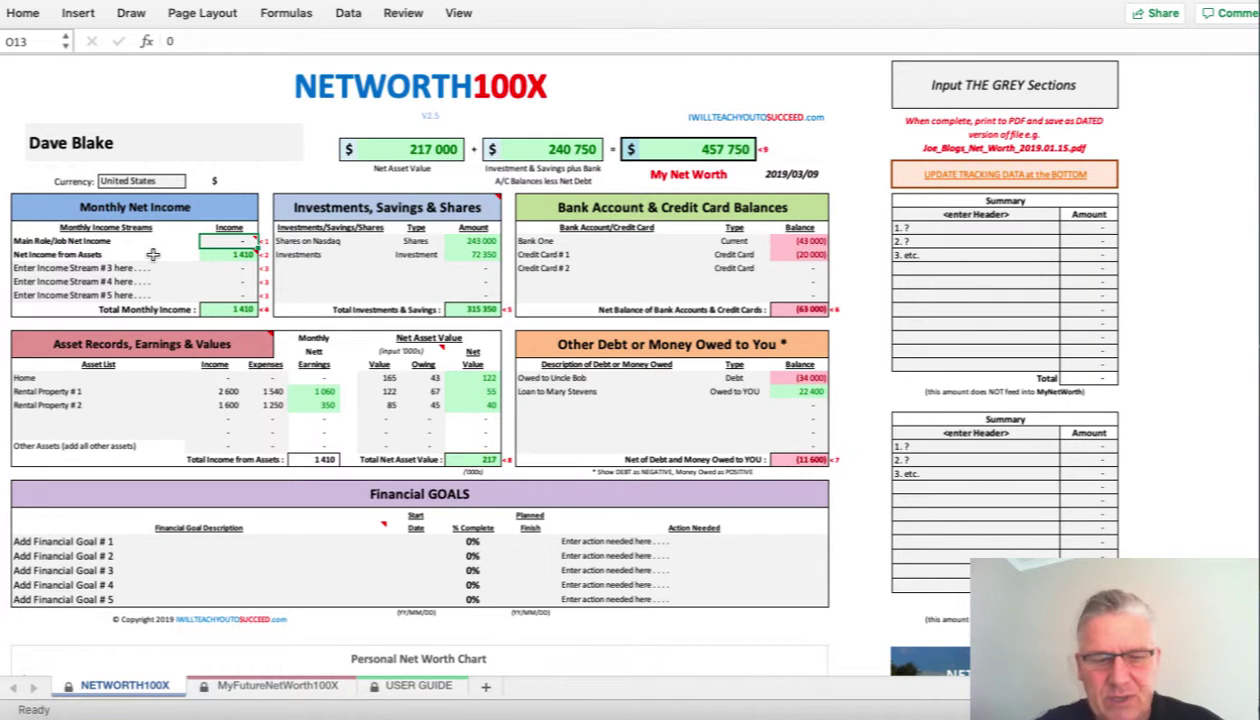
type("8500")
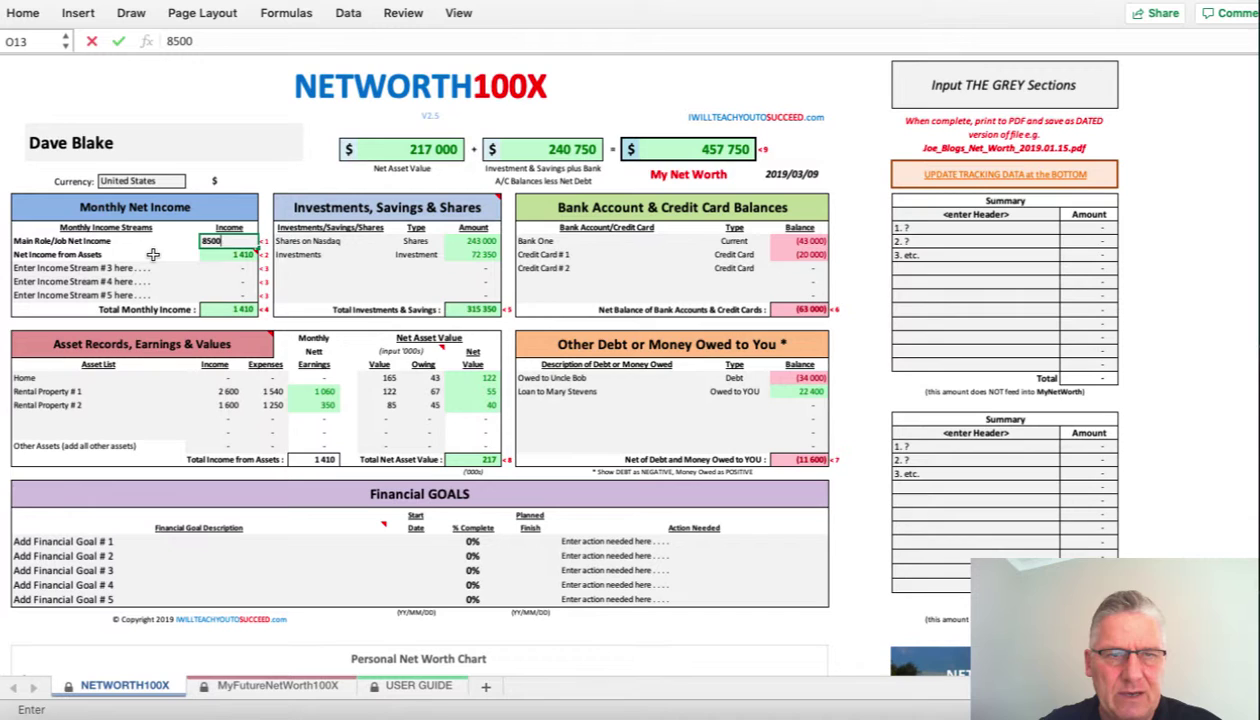
key("Return")
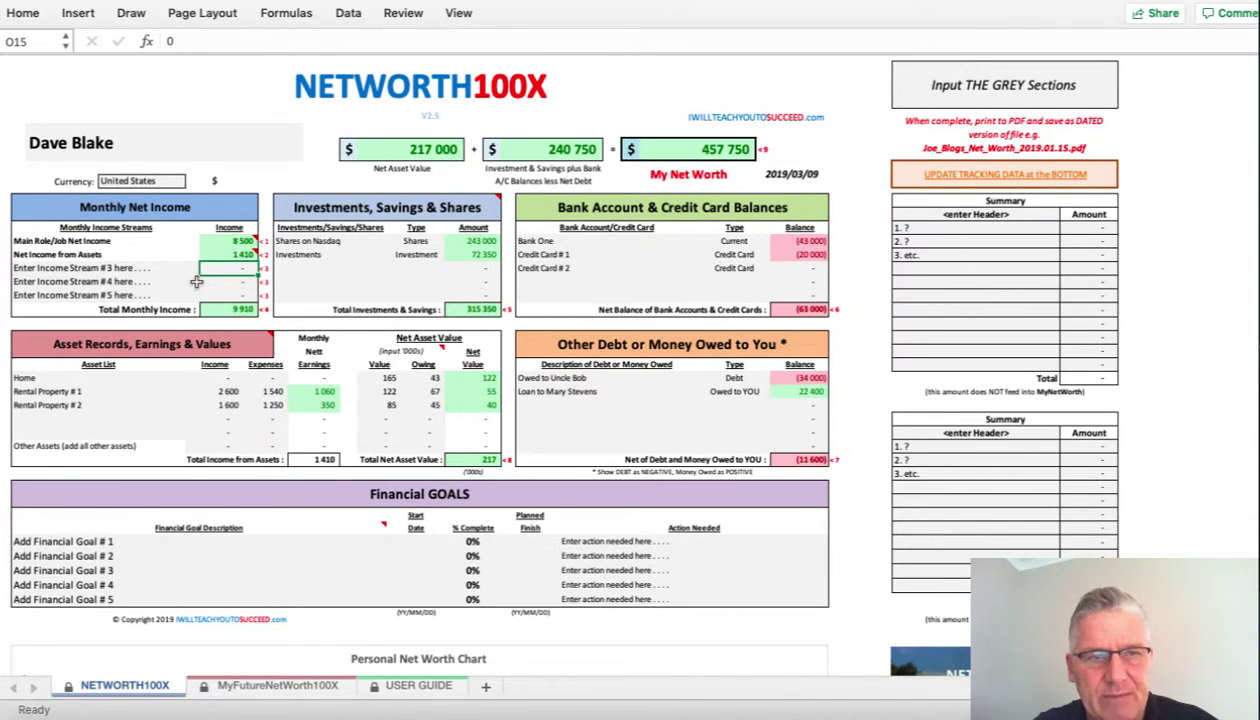
- Add the Internet Business income stream at 2 500
left_click(93, 268)
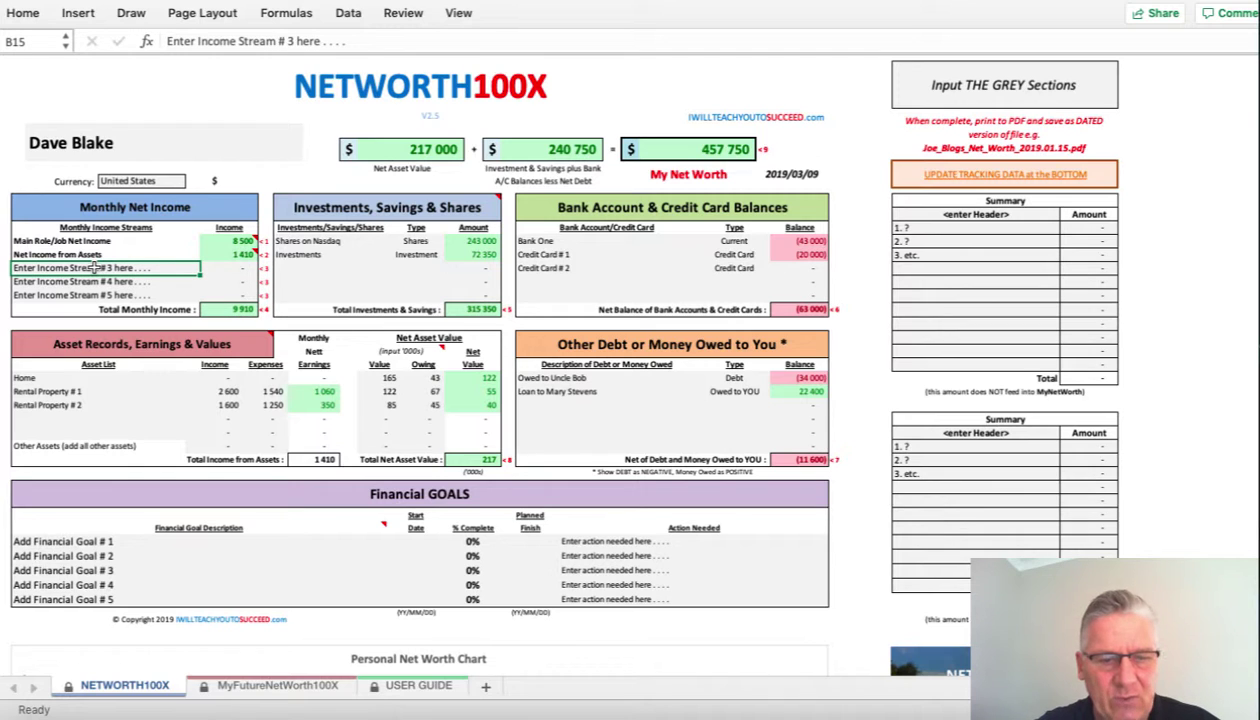
type("Inter")
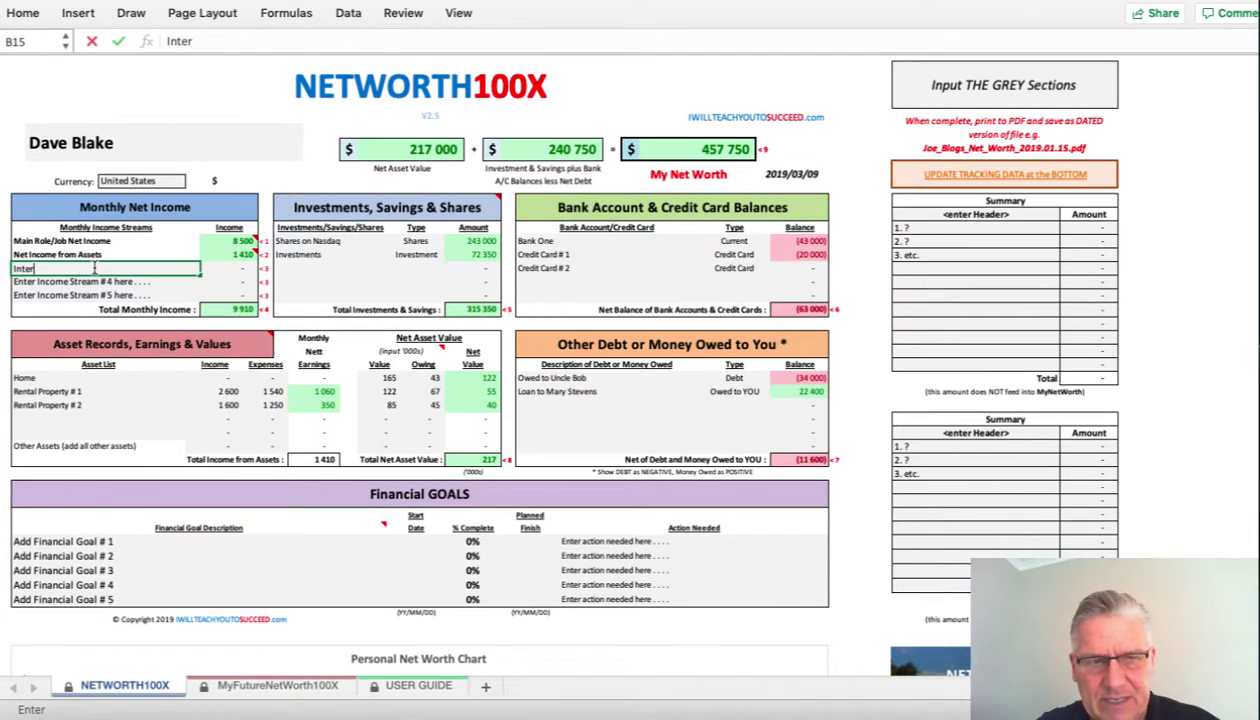
type("net Business")
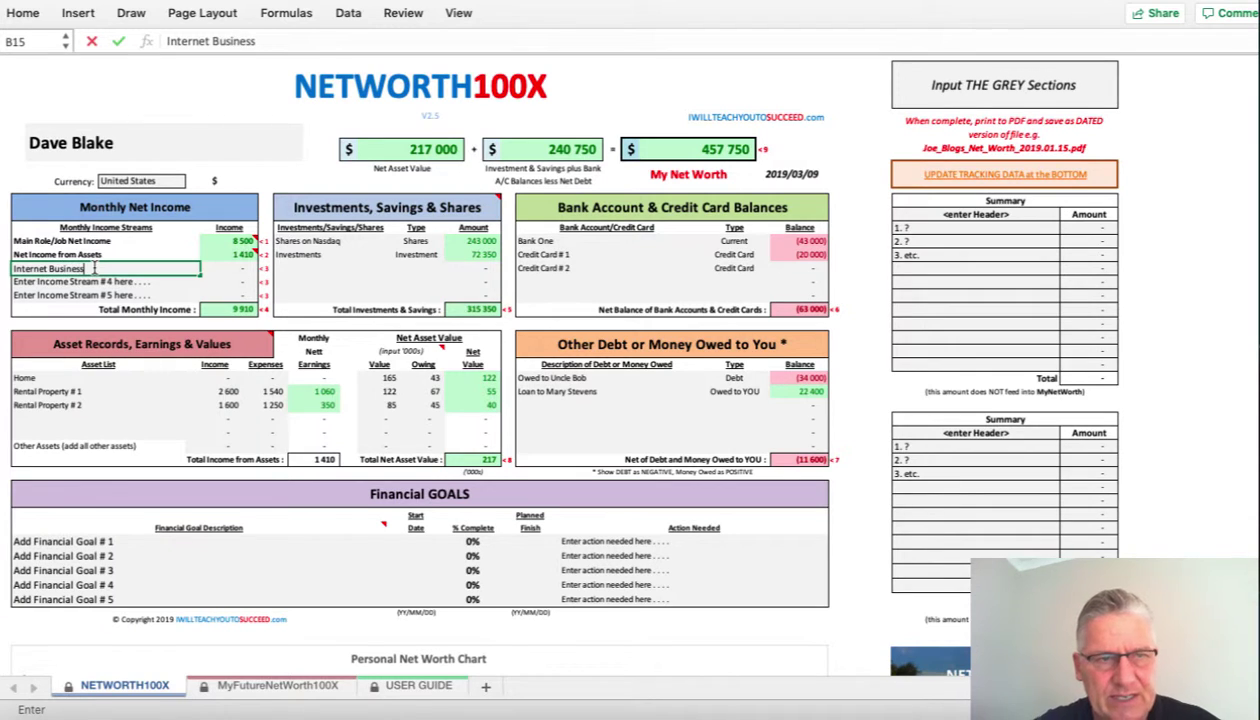
key("Tab")
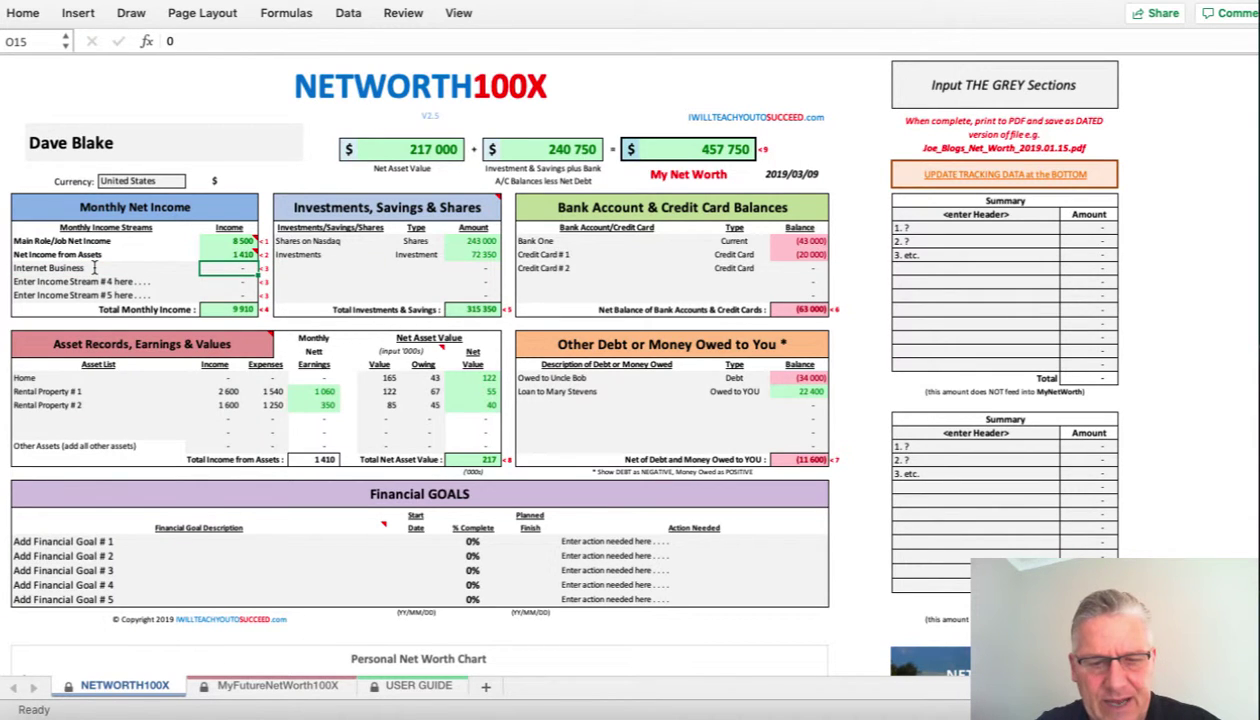
type("2 ")
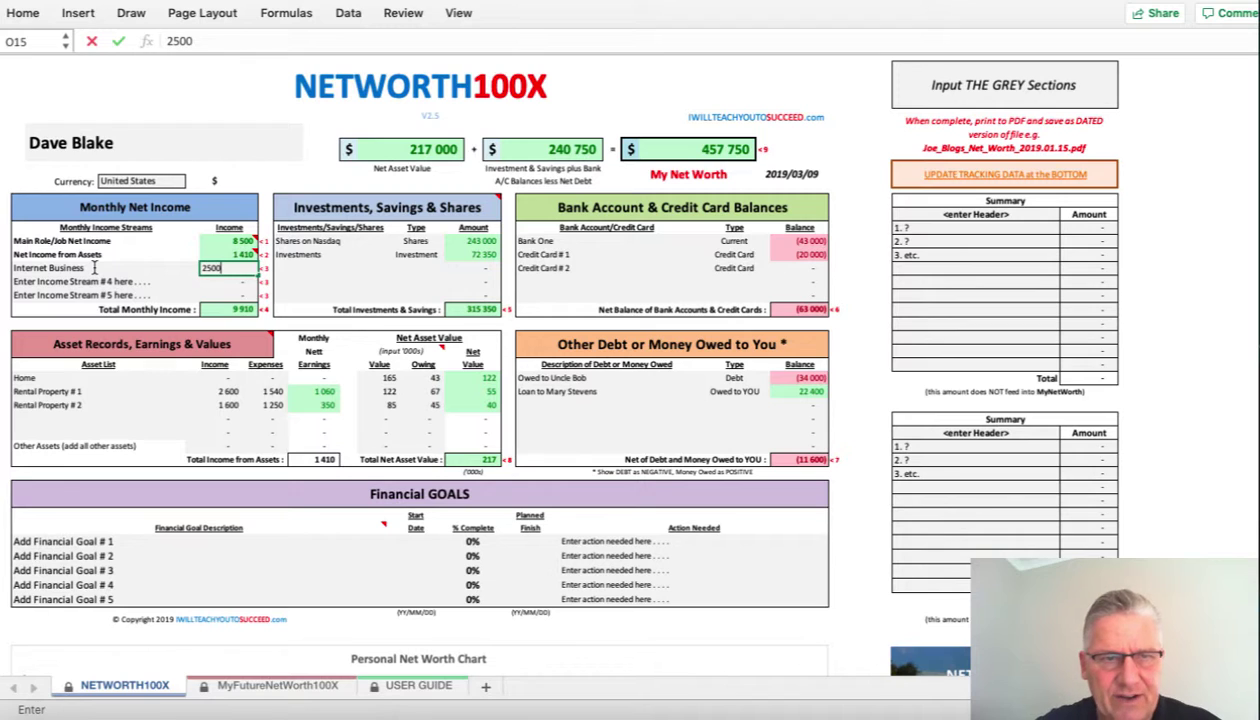
type("500")
key("Return")
- Clear the fourth and fifth stream placeholders and add Consulting Work at 3 000
key("Delete")
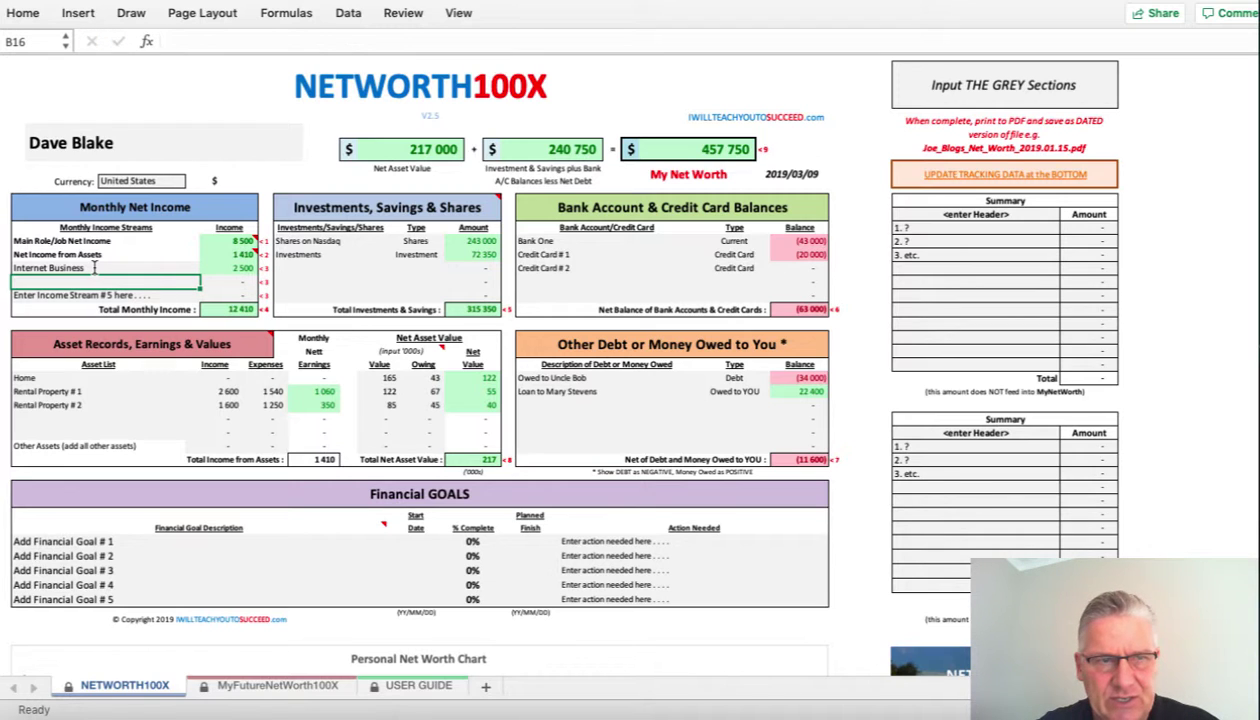
key("Down")
key("Up")
key("Down")
key("Delete")
key("Up")
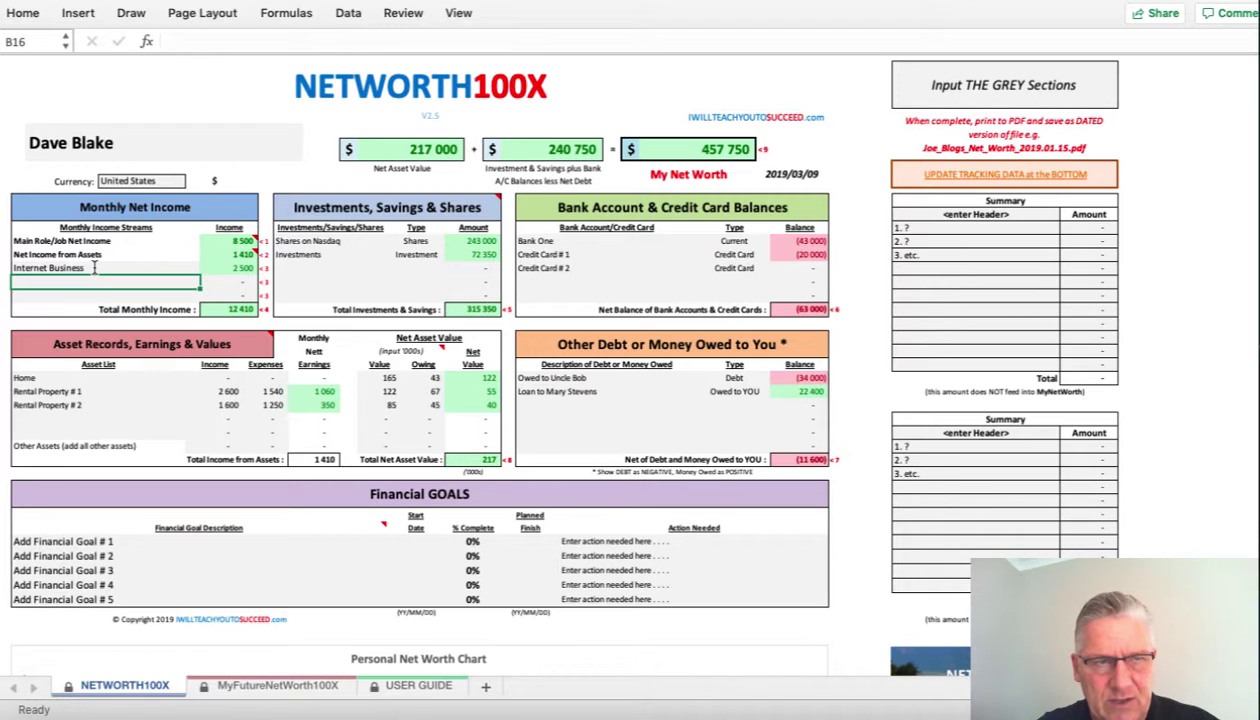
type("Consulti")
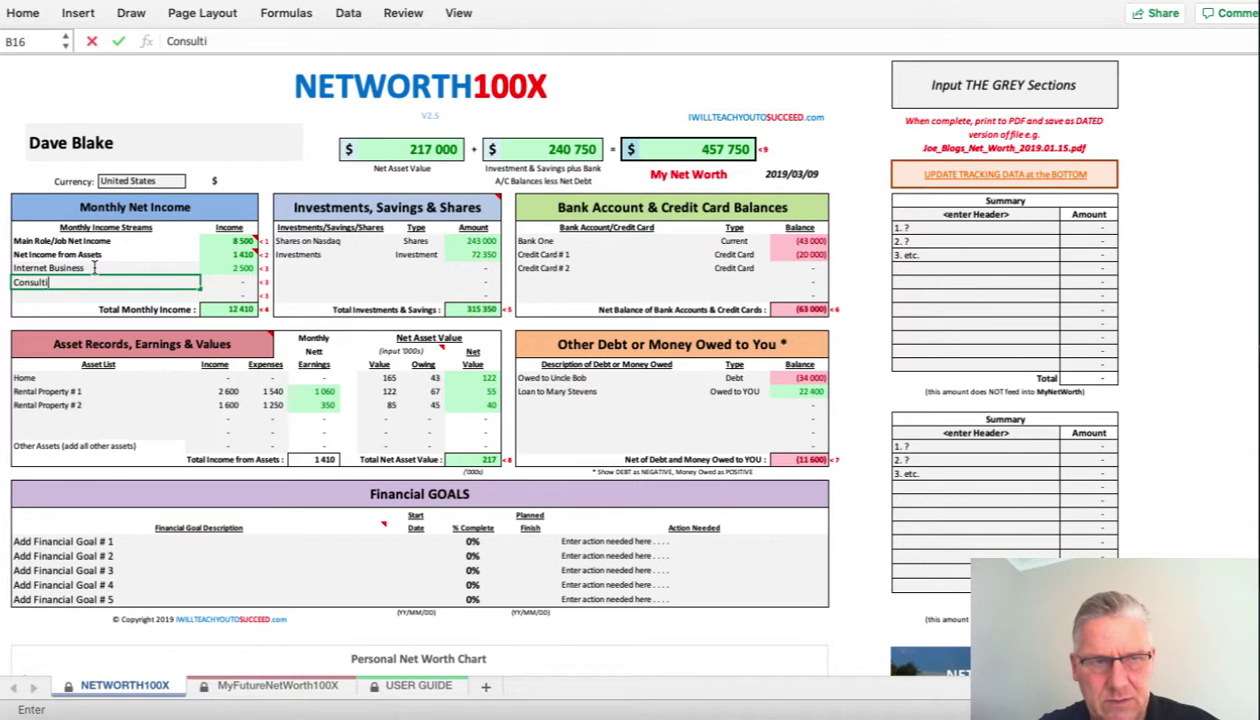
type("ng Work")
key("Tab")
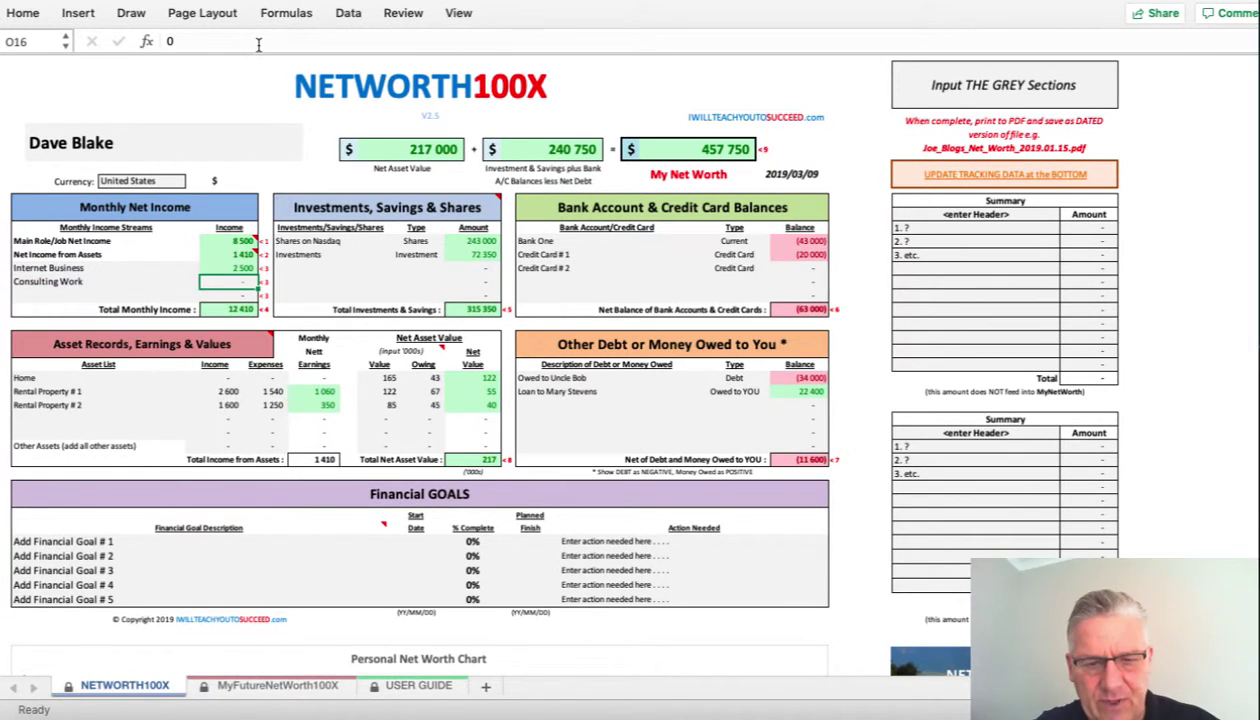
type("3 000")
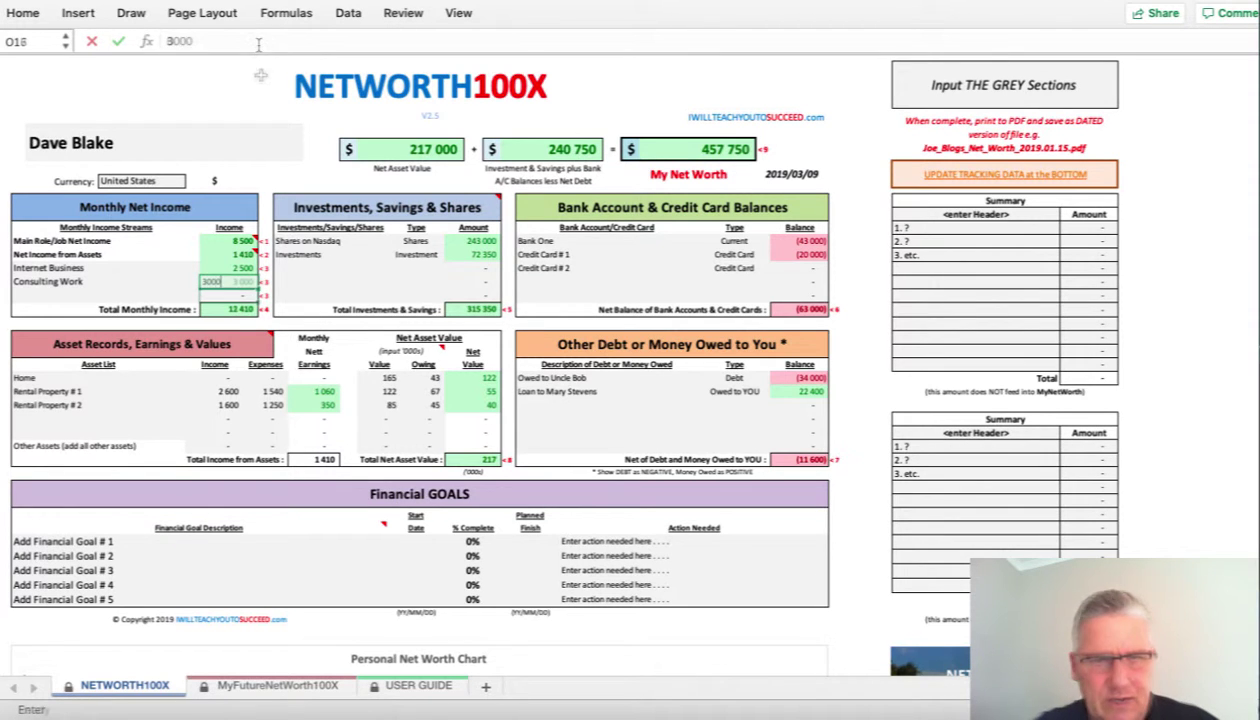
key("Return")
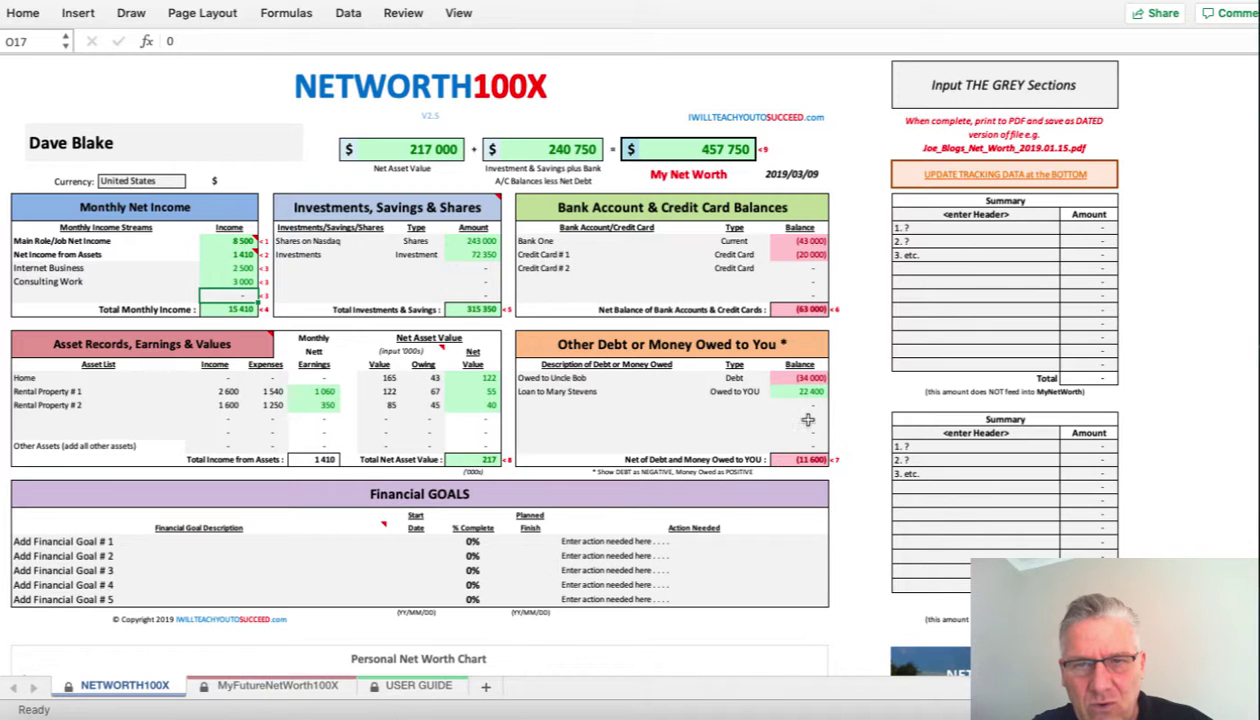
- Fill the 2019 tracking row: job 8500, bank -63000, other debt -11600, assets 217000
scroll(774, 360, "down", 8)
scroll(774, 360, "down", 8)
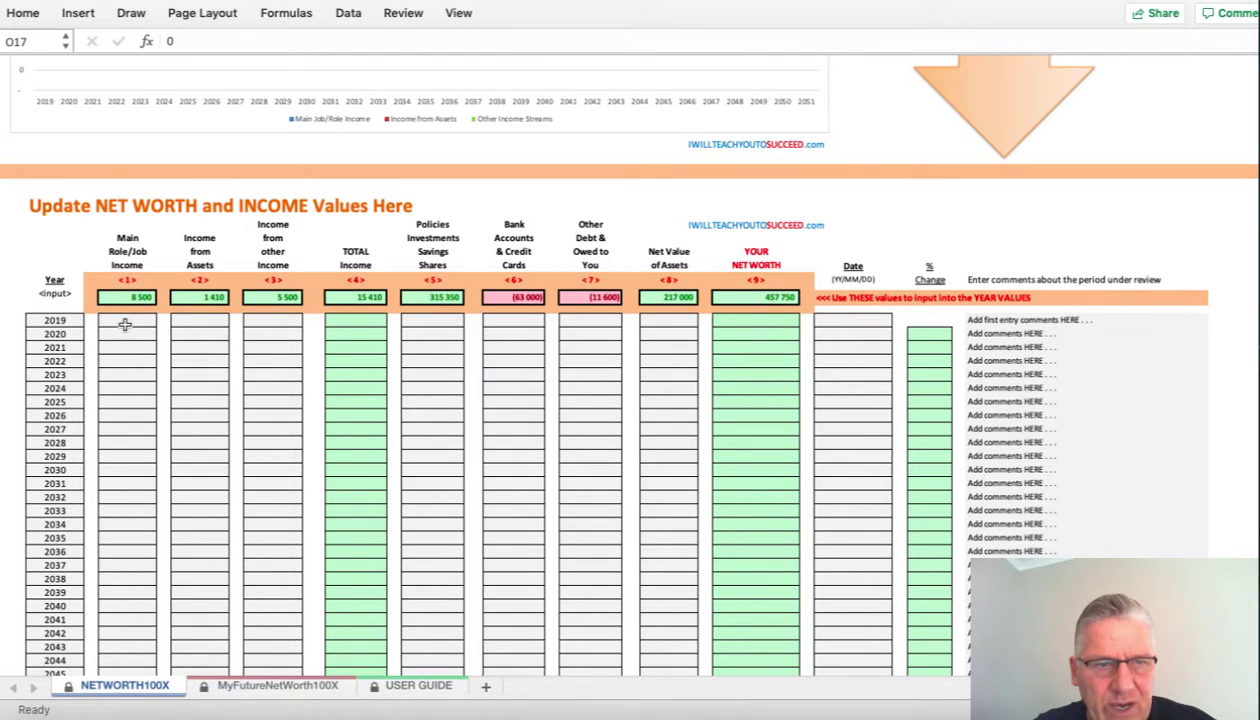
left_click(124, 321)
type("8500")
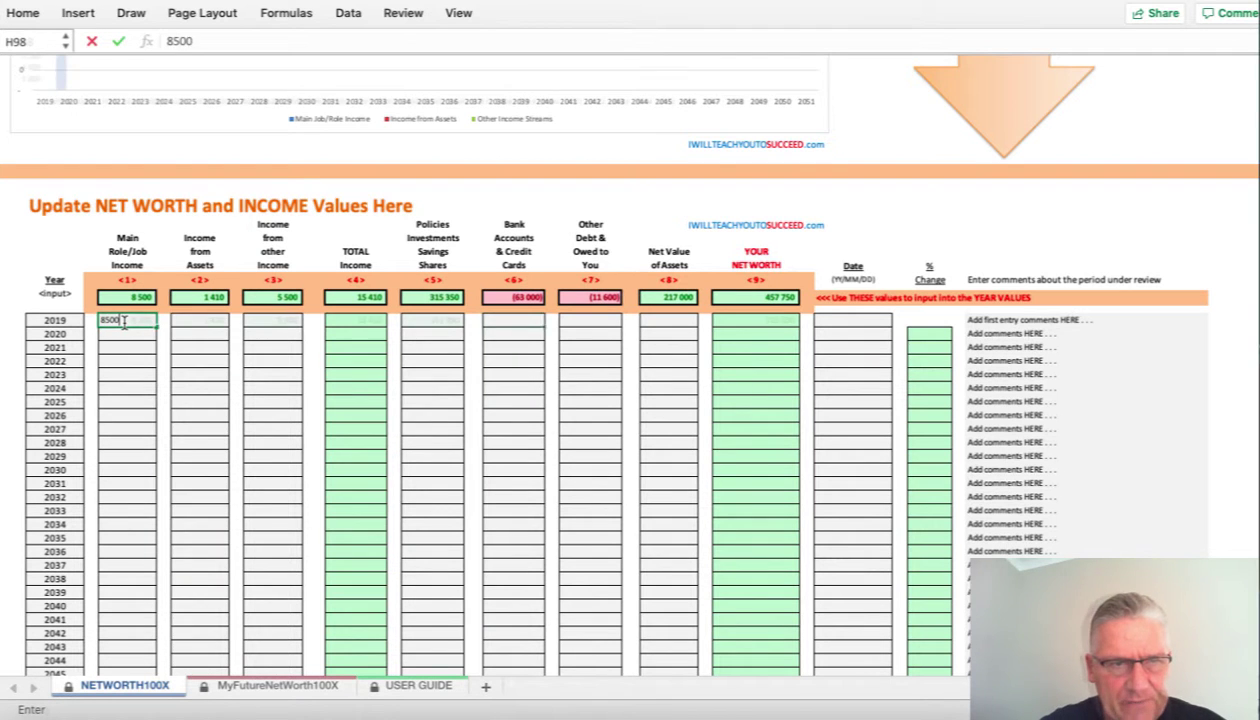
key("Return")
key("Left")
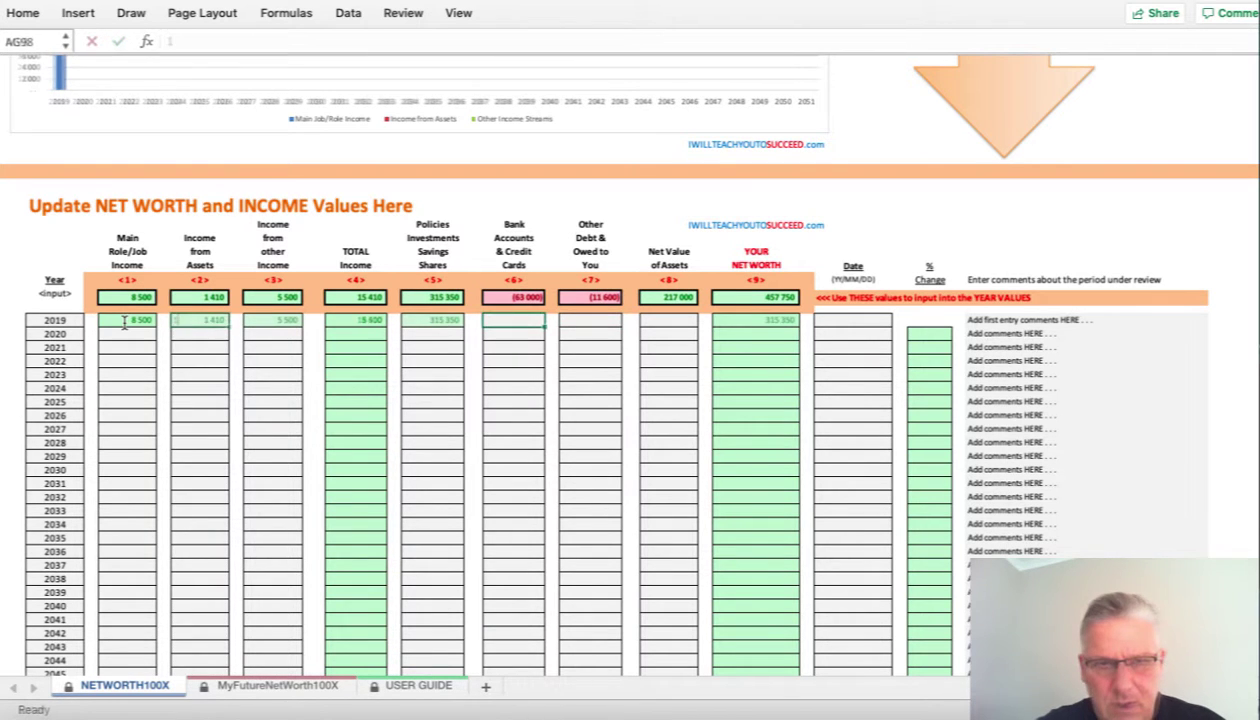
type("-63")
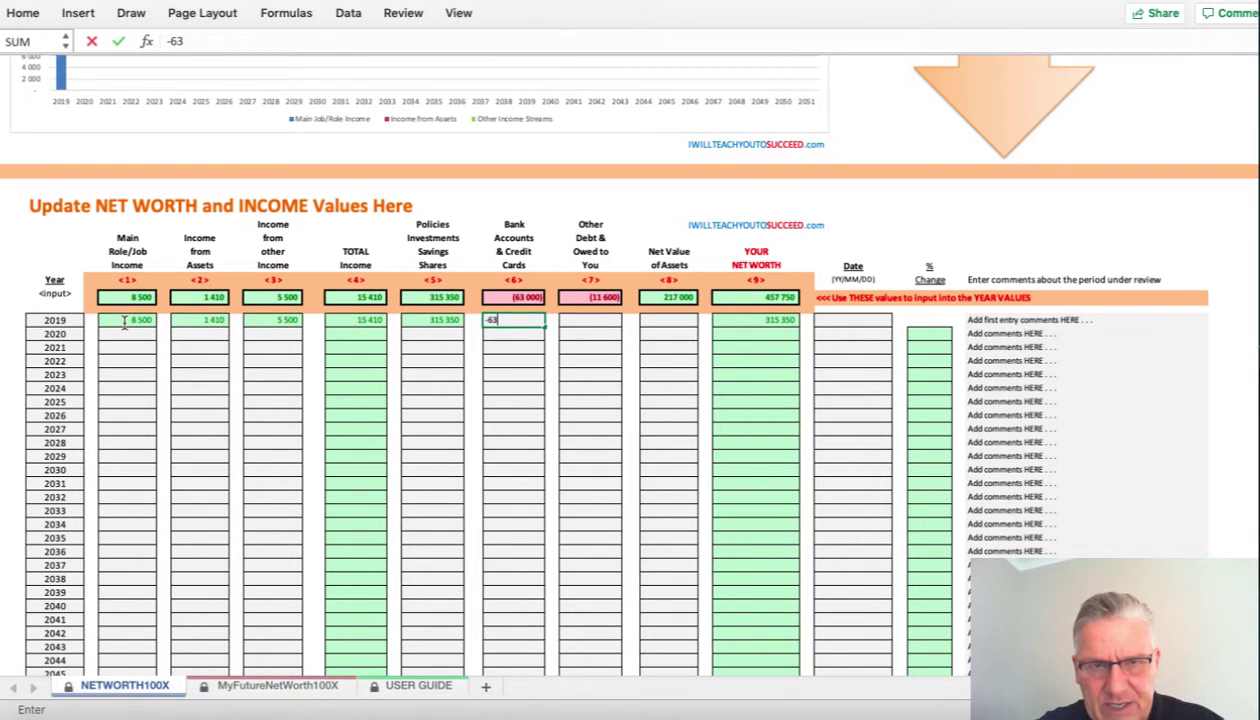
type("000")
key("Return")
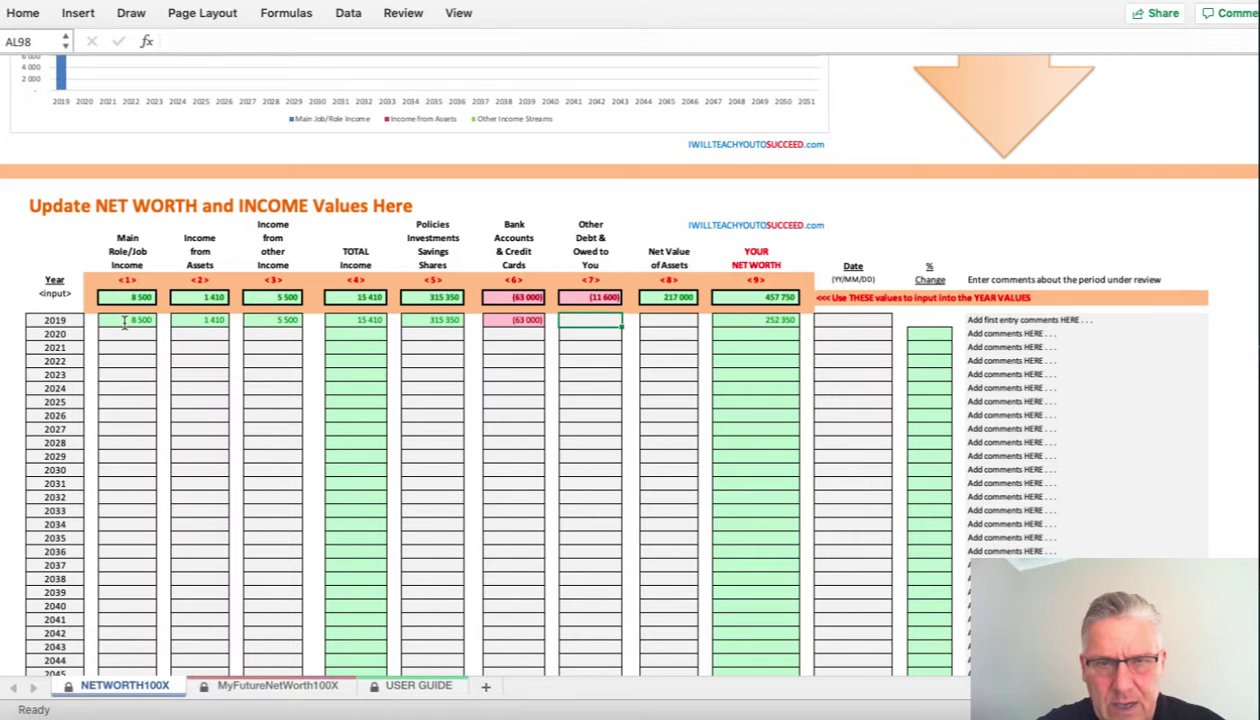
type("-11600")
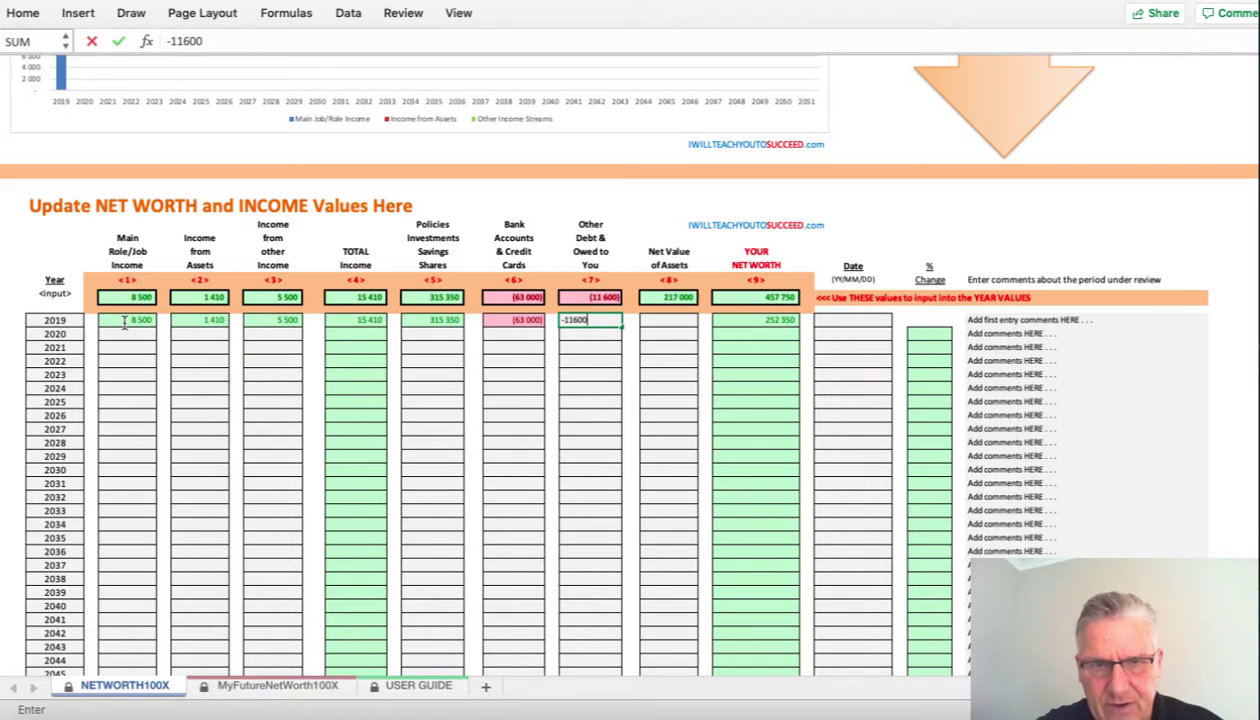
key("Return")
type("21700")
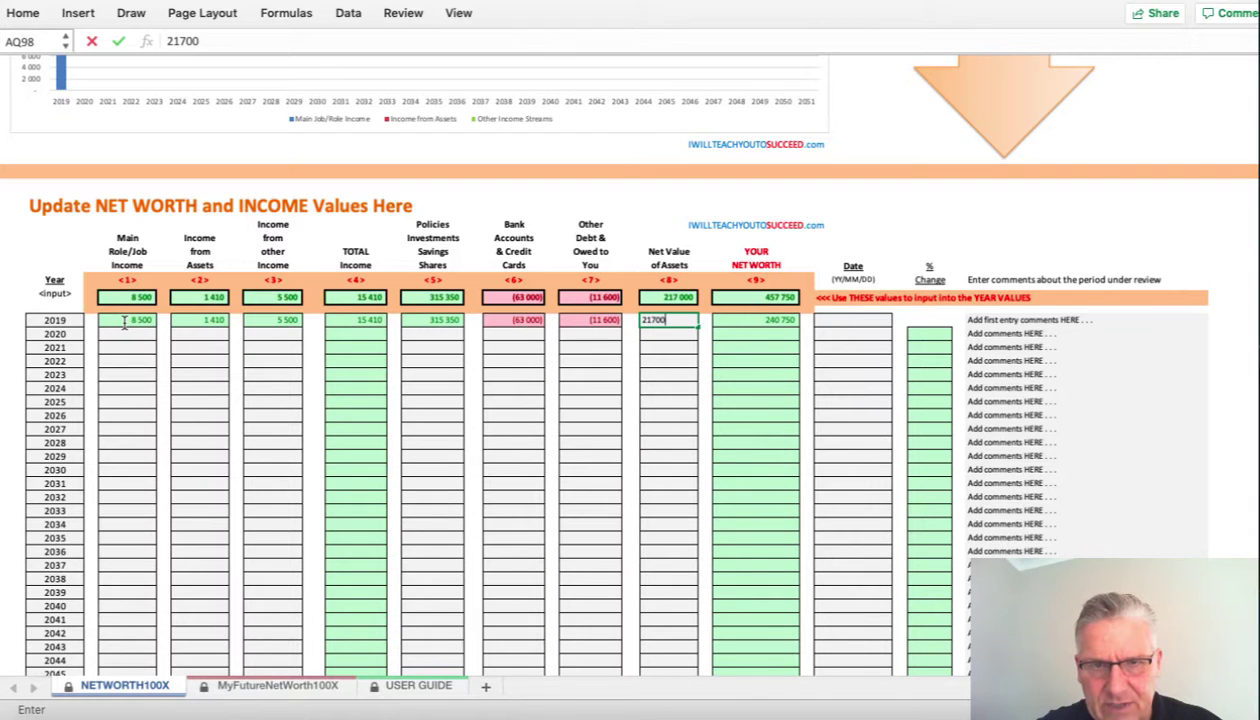
key("Return")
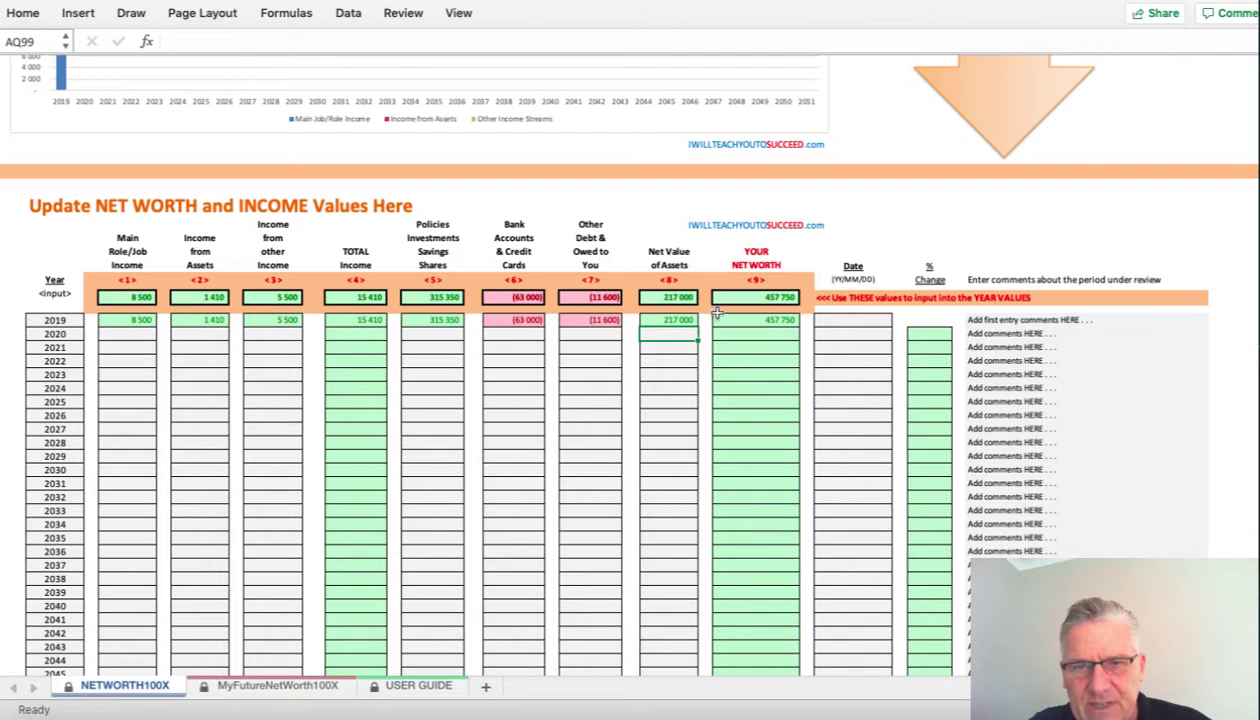
scroll(678, 272, "up", 15)
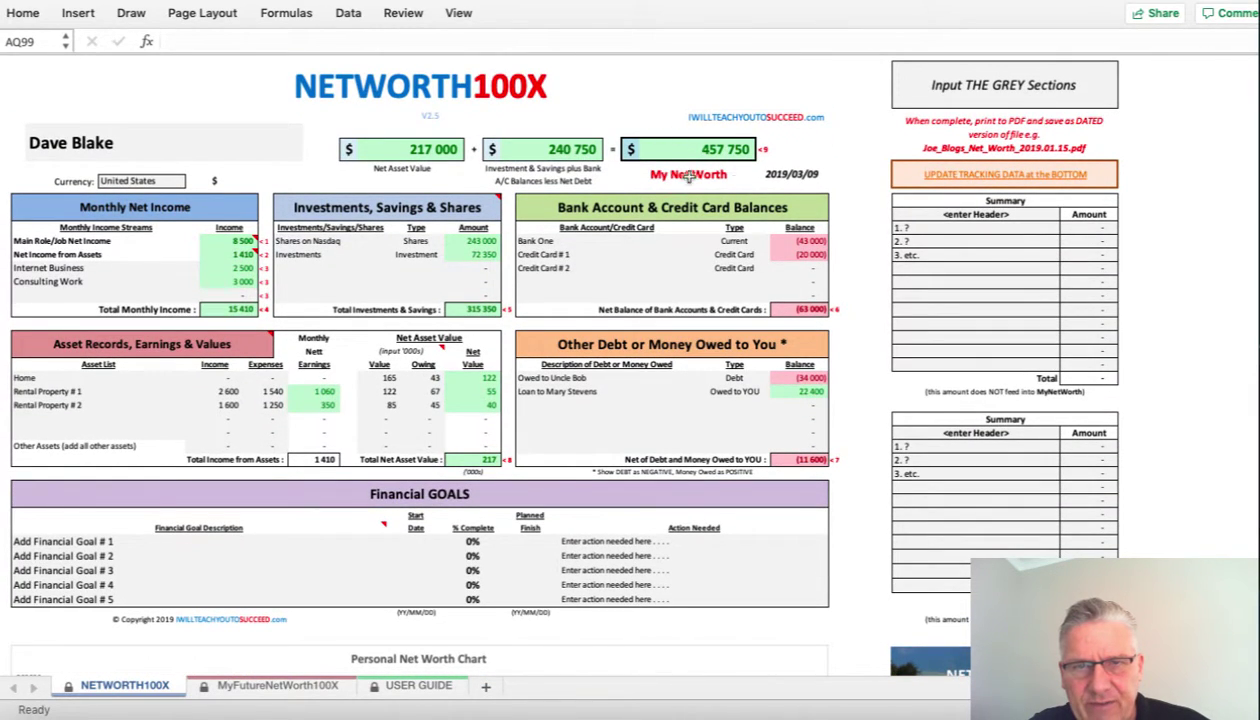
scroll(695, 202, "down", 10)
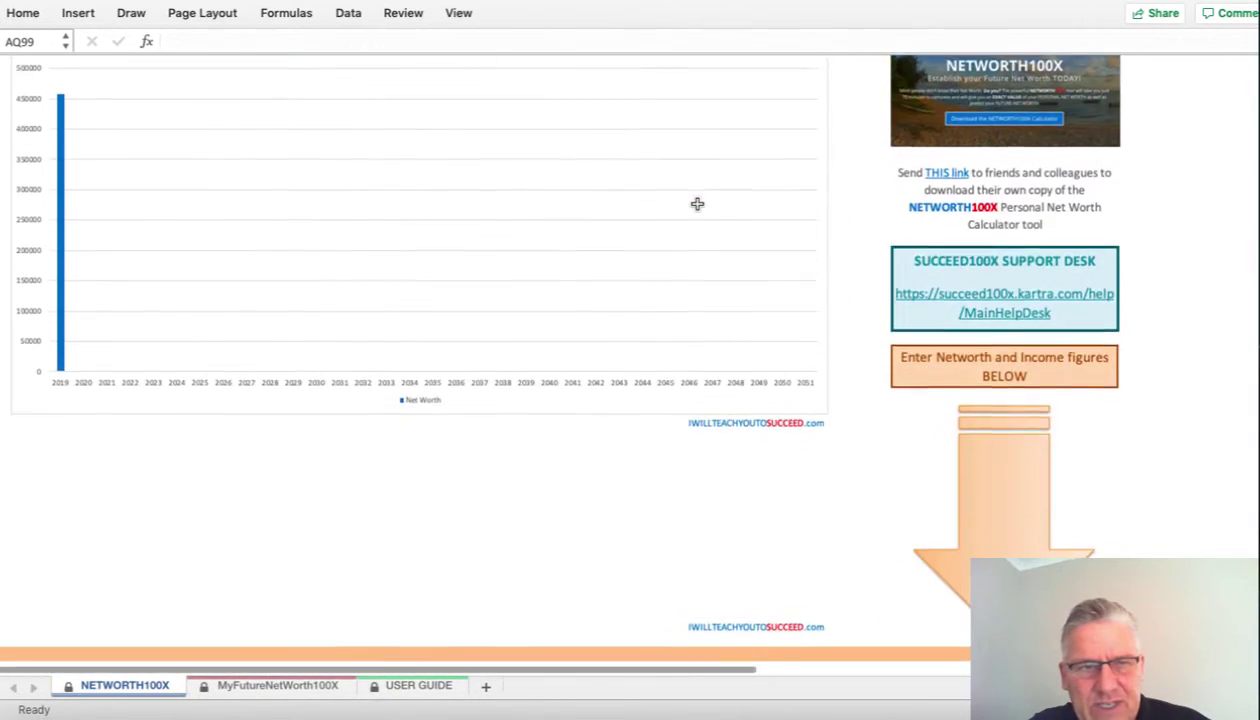
scroll(697, 204, "up", 1)
scroll(697, 204, "down", 2)
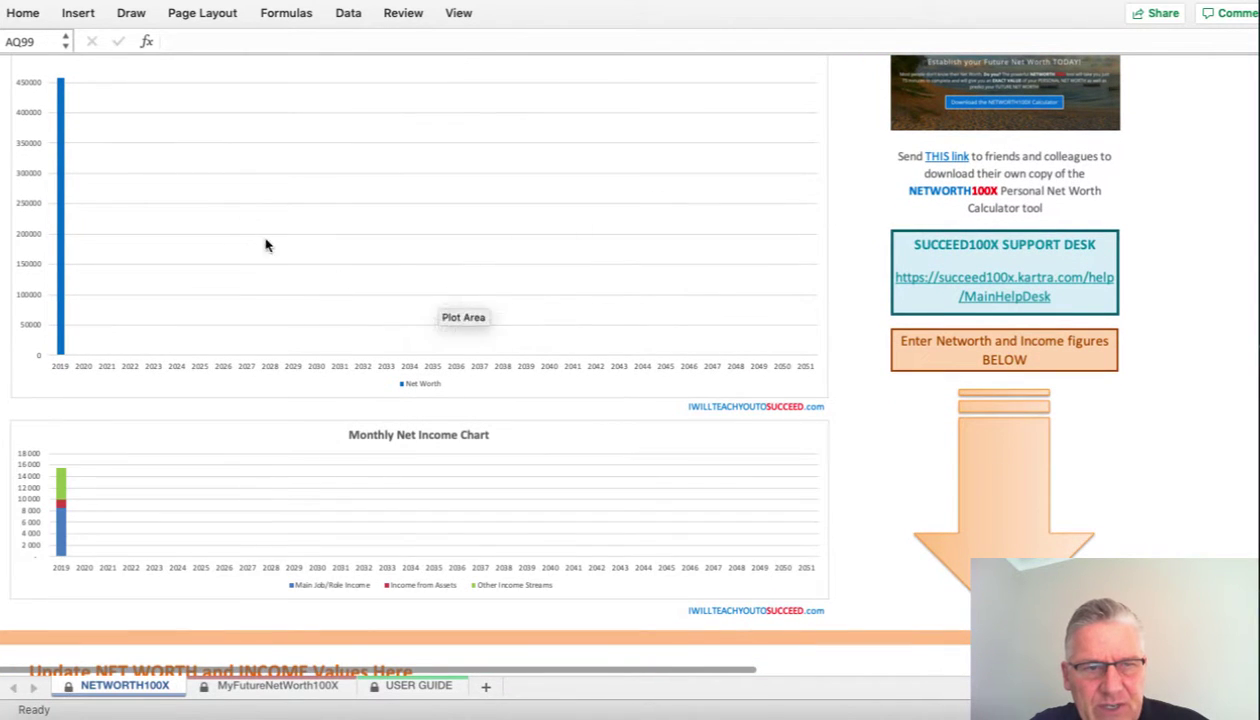
scroll(85, 143, "up", 1)
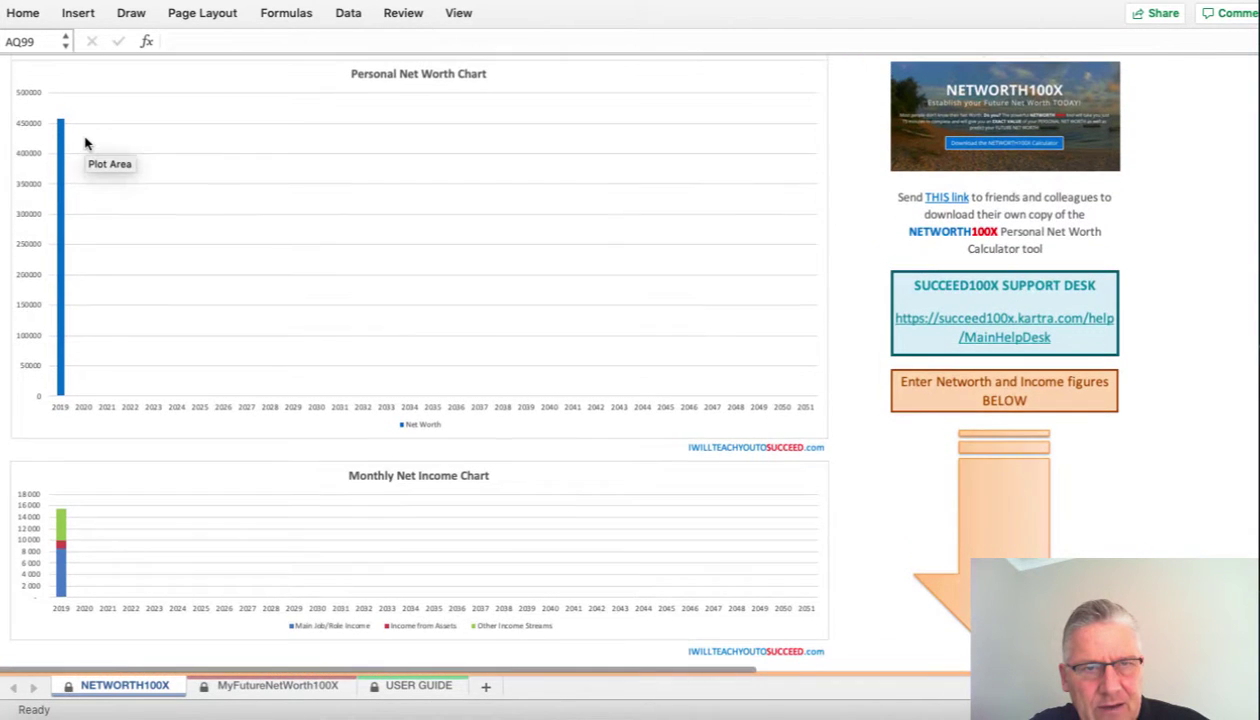
mouse_move(63, 378)
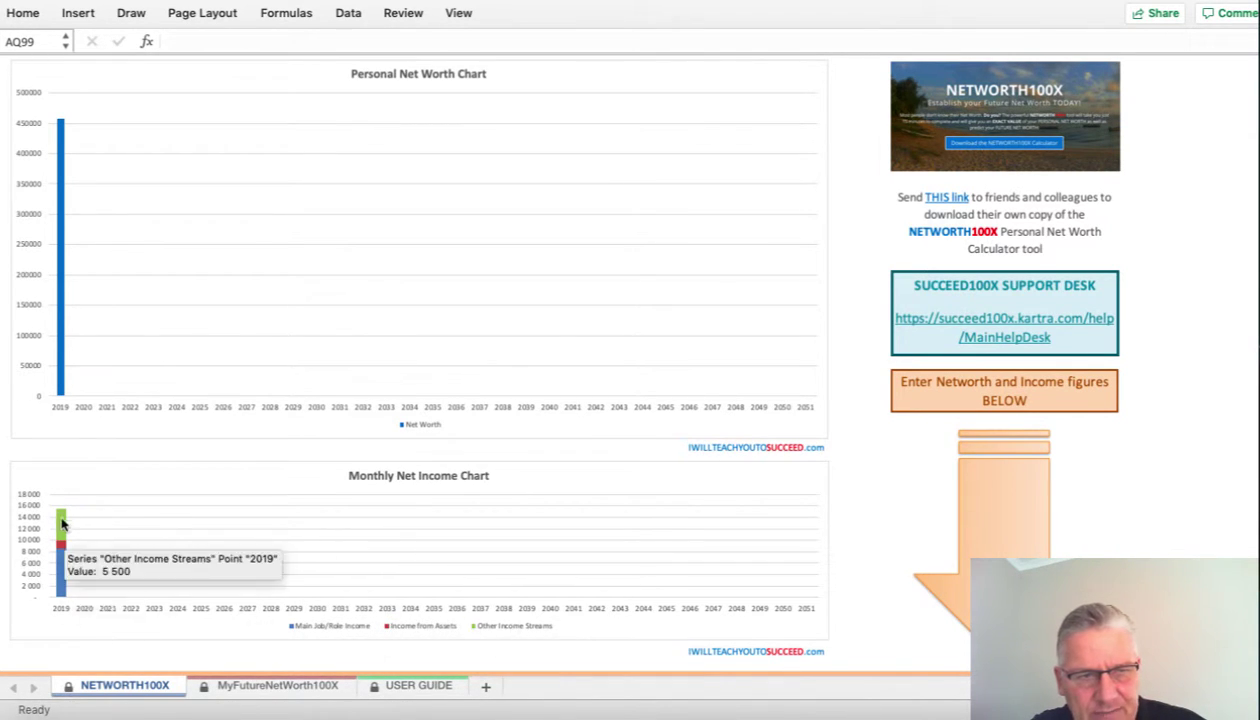
mouse_move(70, 590)
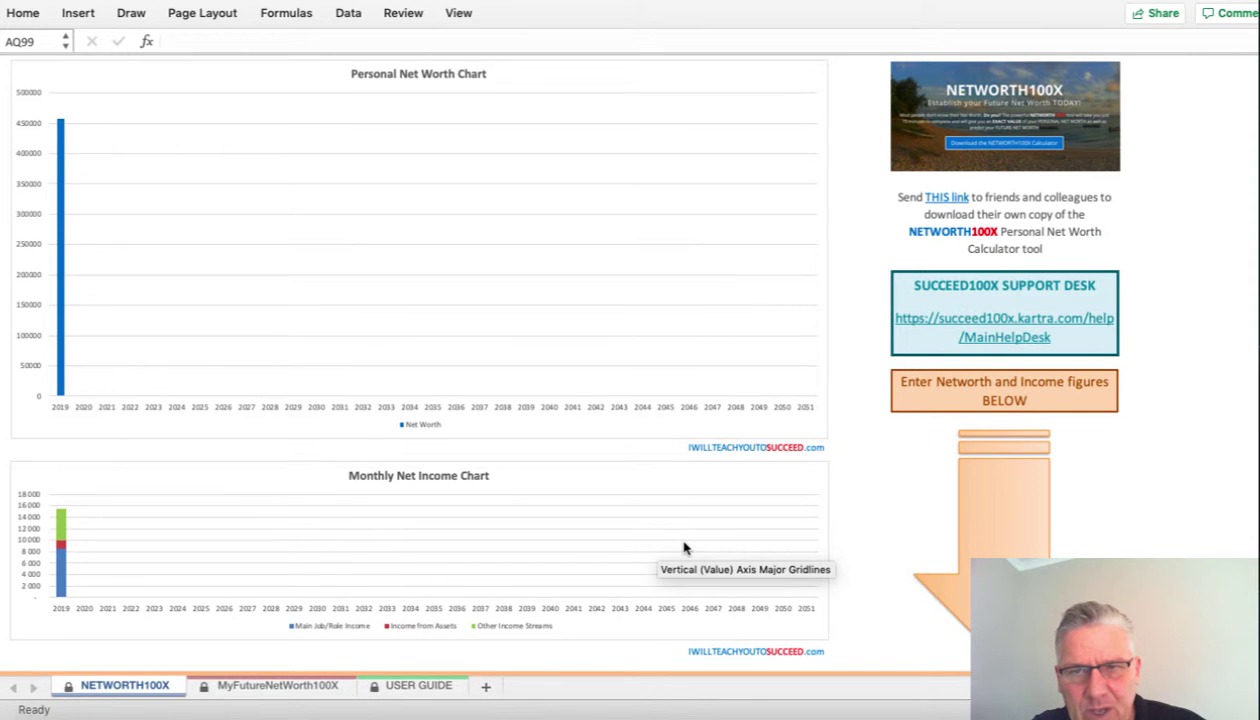
scroll(683, 548, "up", 10)
scroll(685, 548, "up", 2)
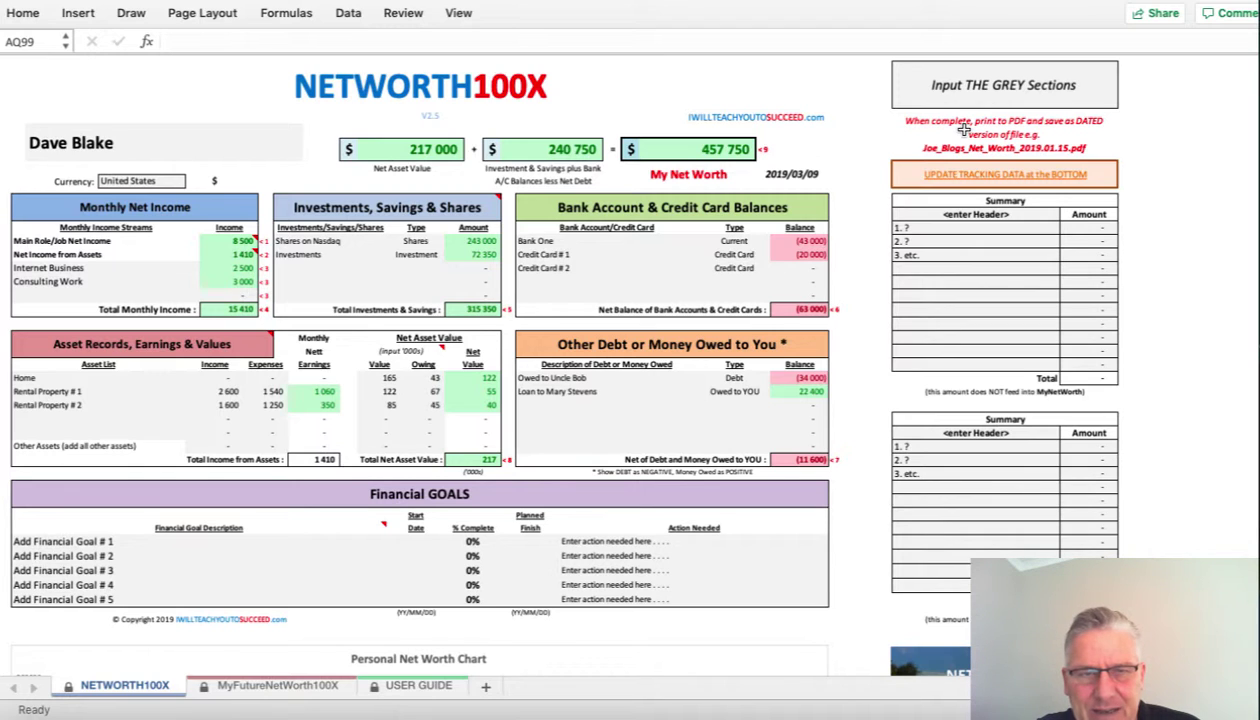
key("super+p")
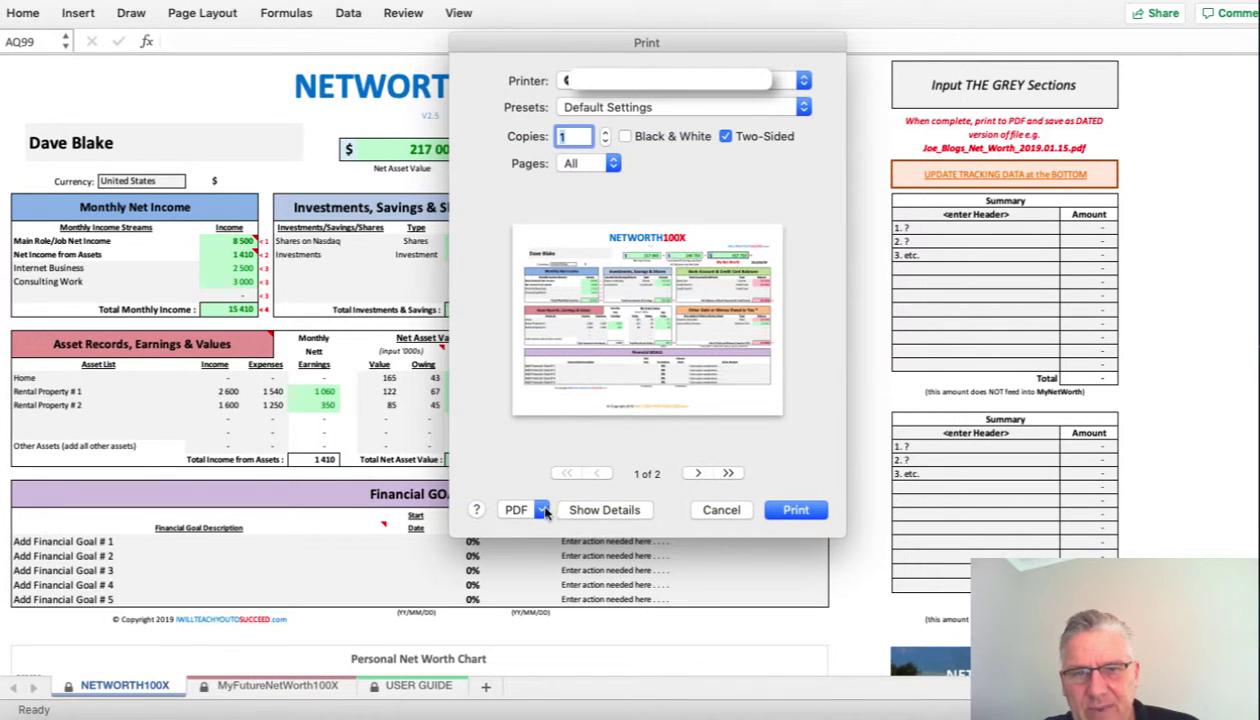
left_click(699, 474)
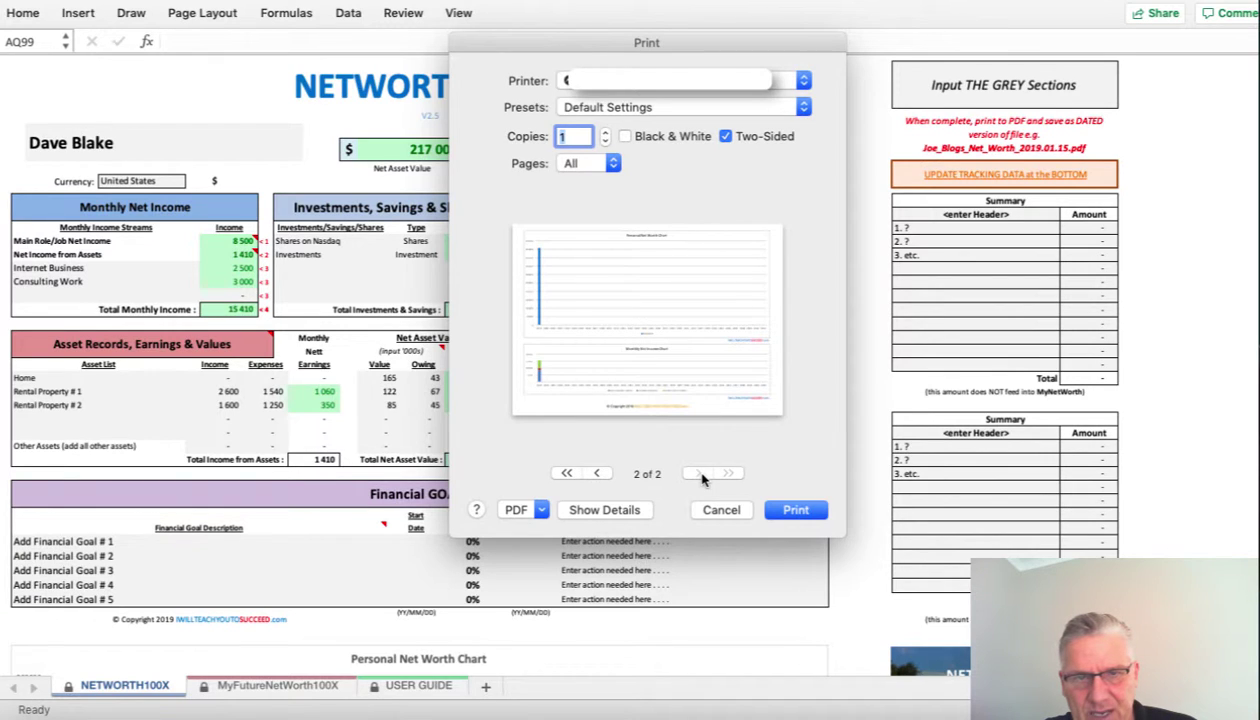
left_click(598, 474)
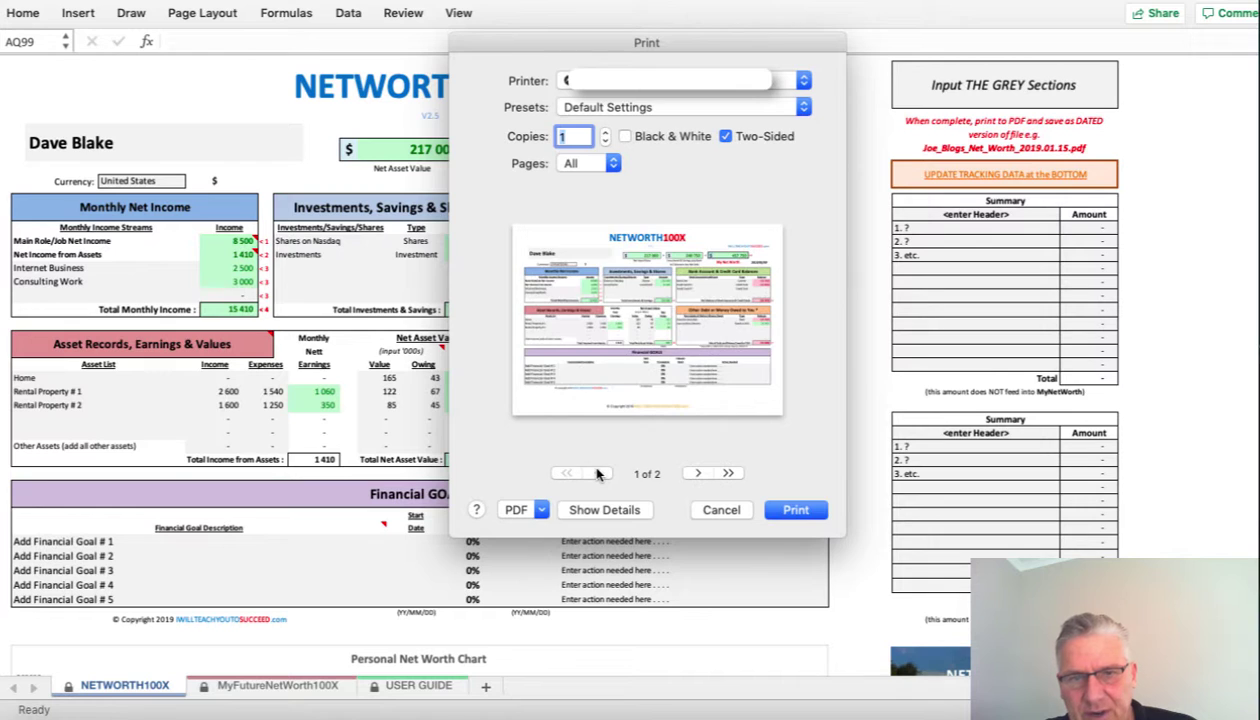
left_click(724, 512)
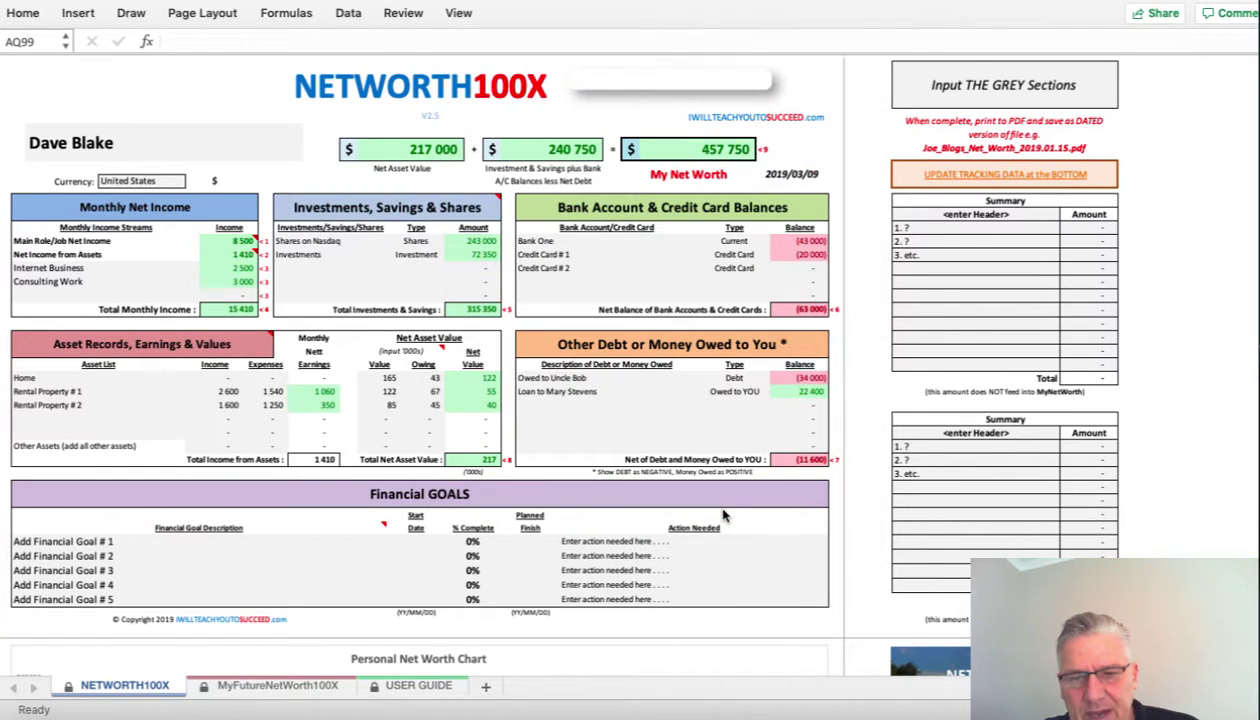
scroll(684, 527, "down", 8)
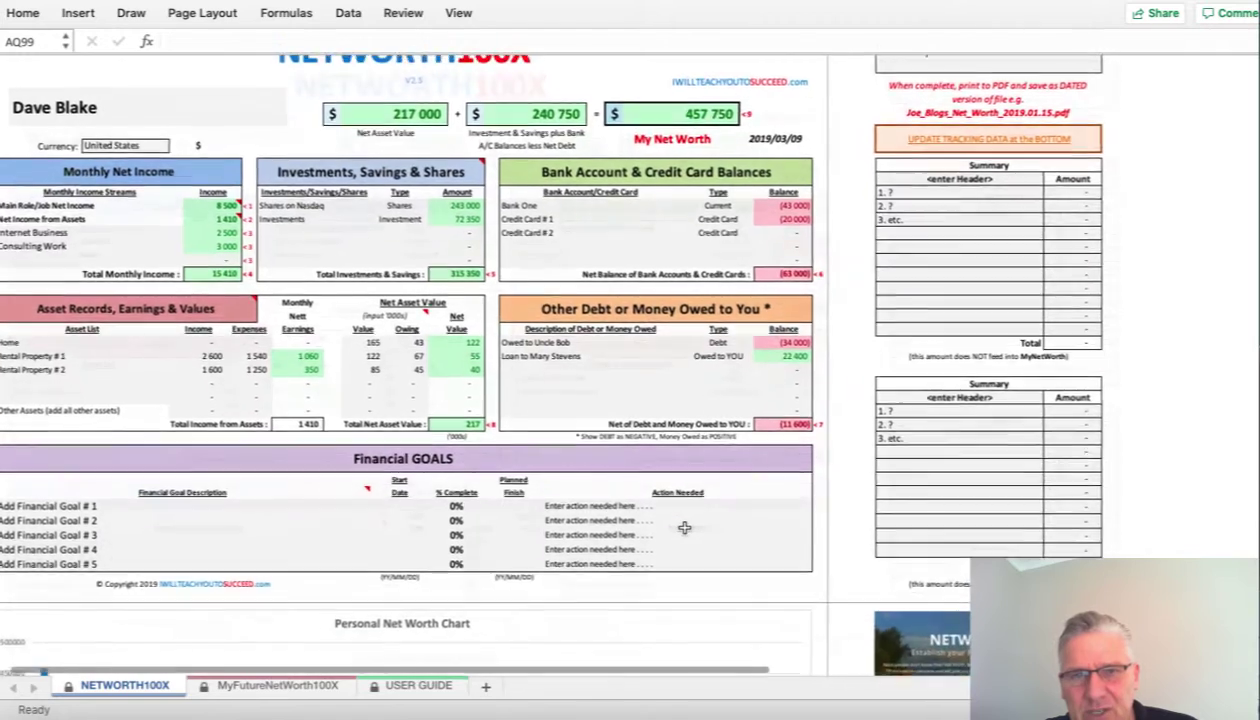
scroll(684, 527, "down", 4)
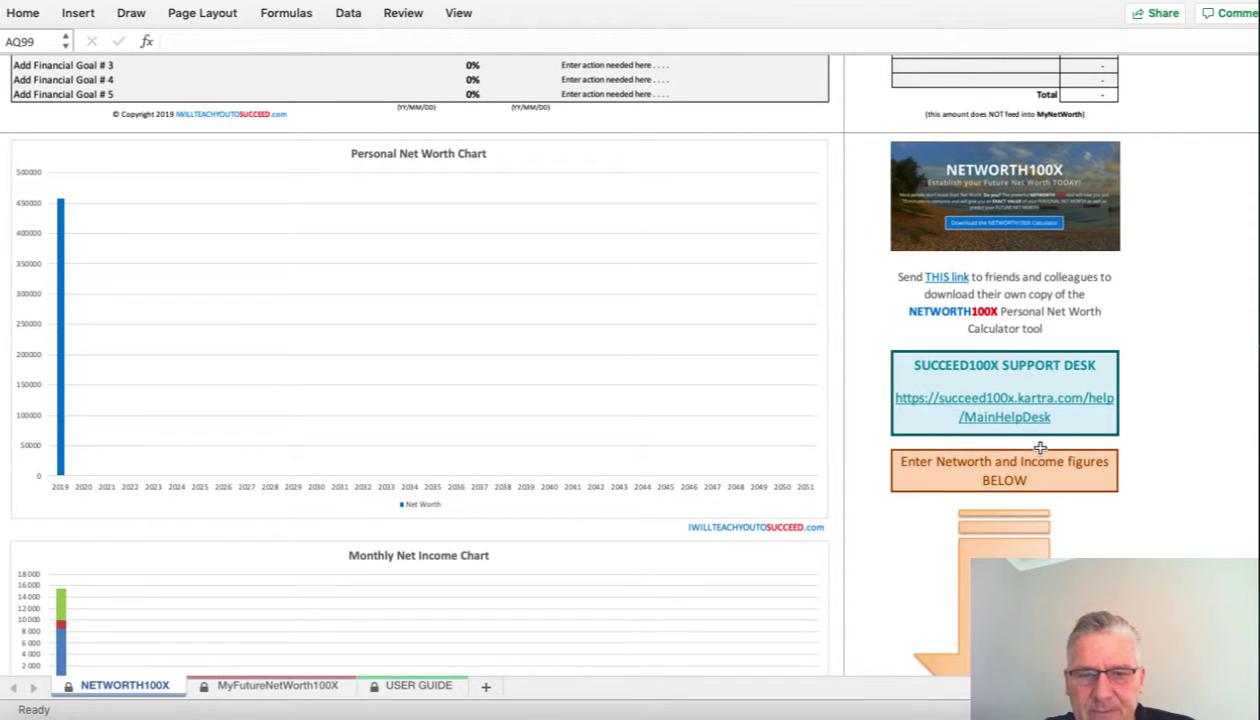
- Switch to the USER GUIDE sheet and scroll through Steps 1–6
left_click(413, 687)
scroll(563, 512, "down", 5)
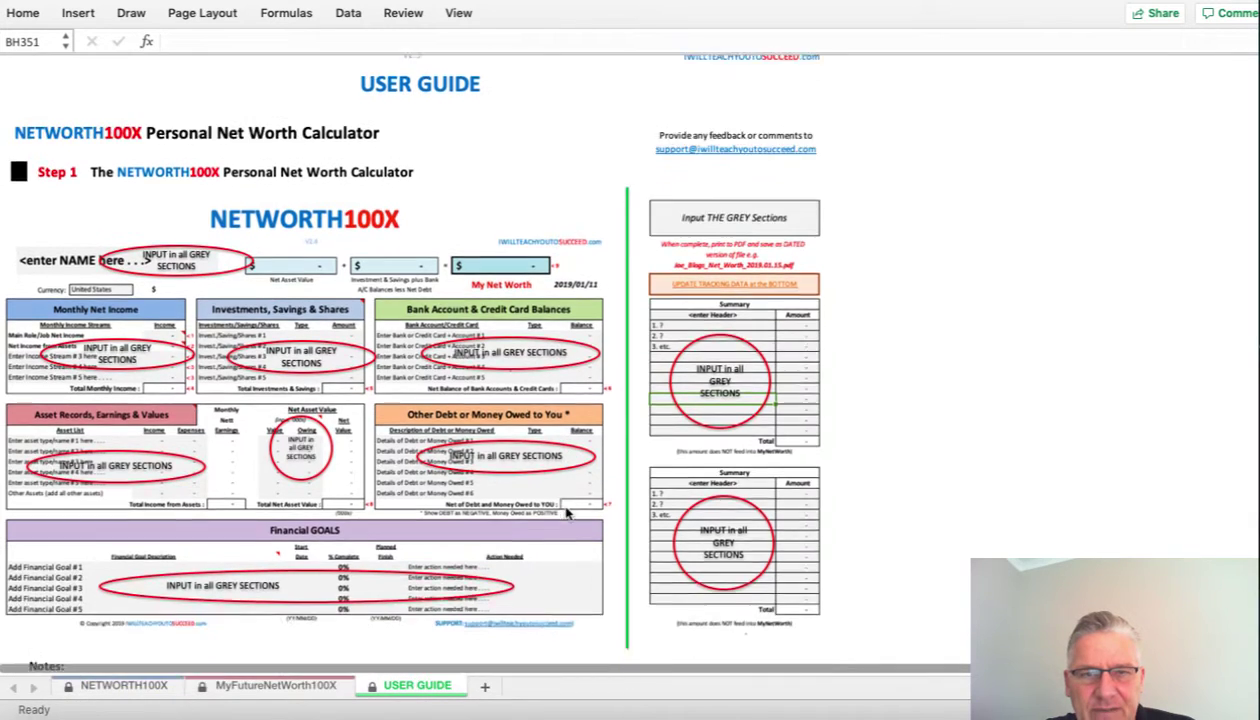
scroll(565, 513, "down", 10)
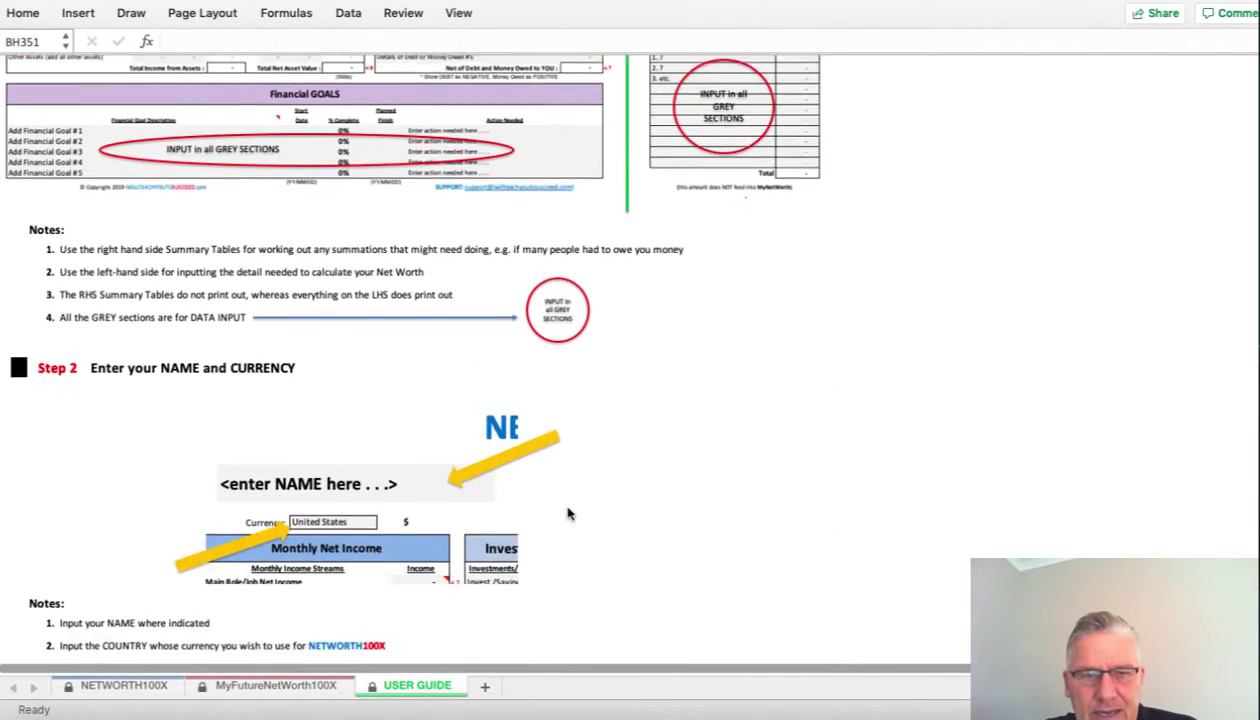
scroll(567, 514, "down", 14)
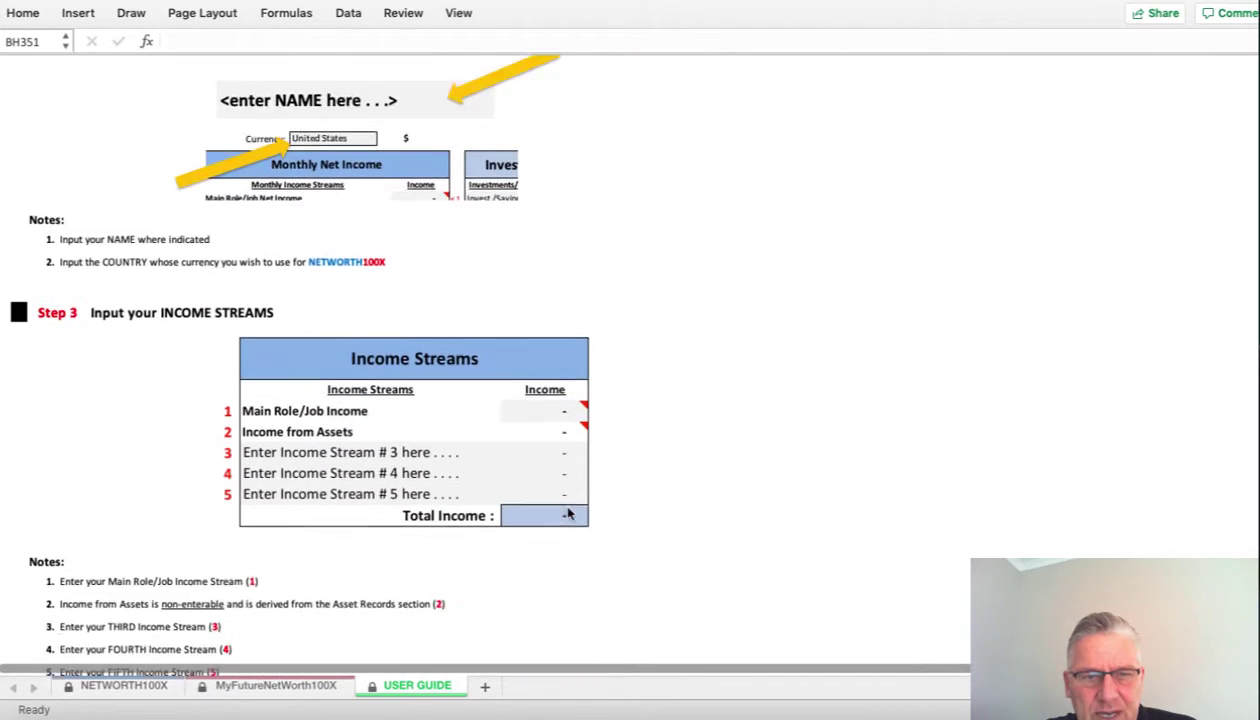
scroll(567, 514, "down", 14)
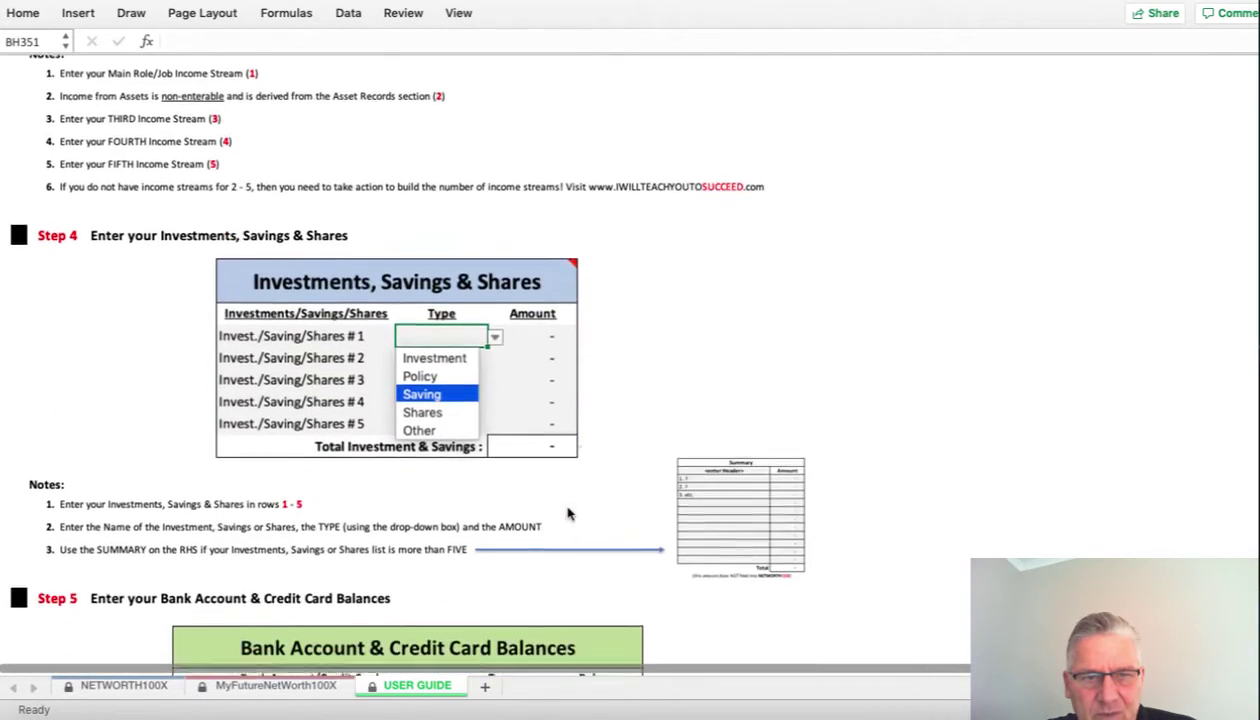
scroll(567, 514, "down", 11)
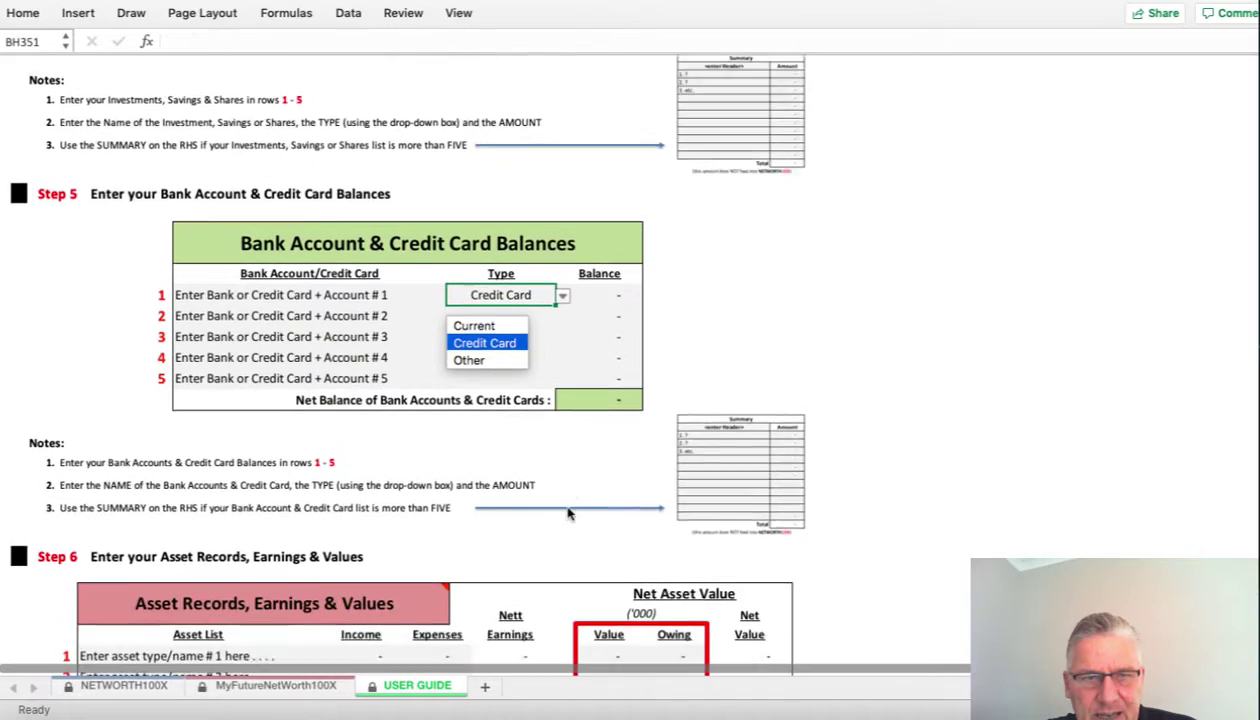
scroll(567, 514, "down", 5)
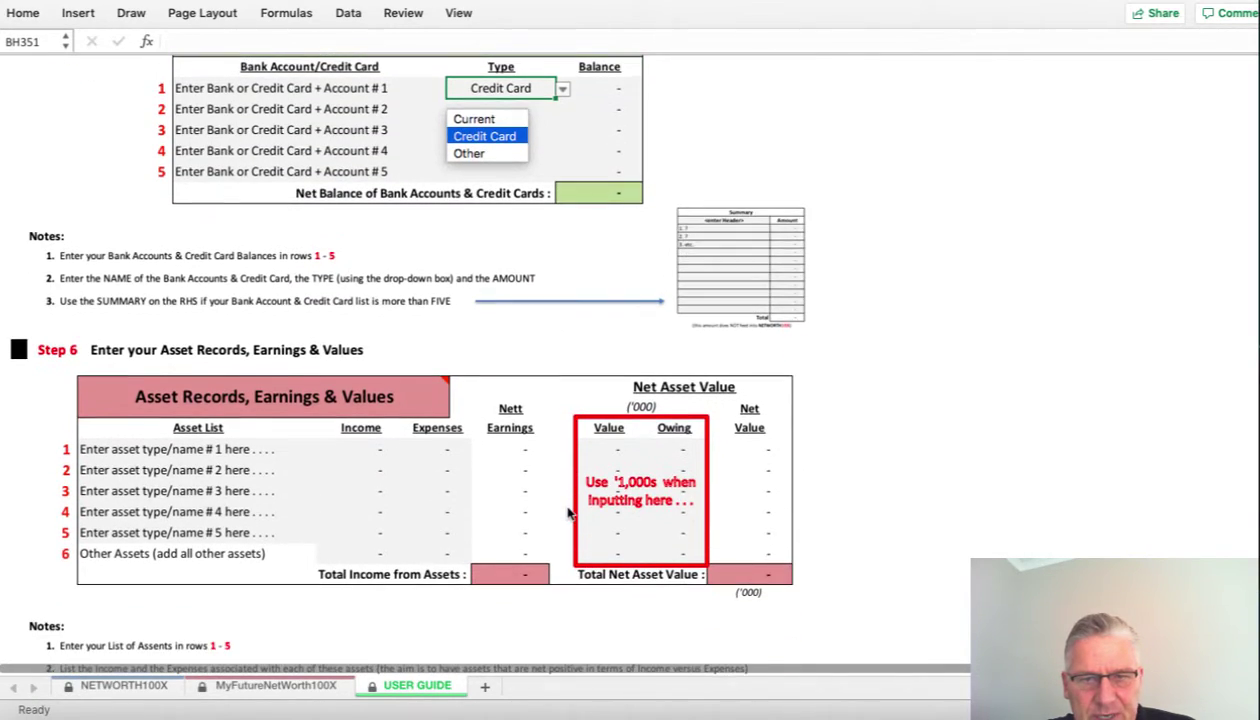
scroll(567, 514, "down", 2)
scroll(567, 514, "up", 20)
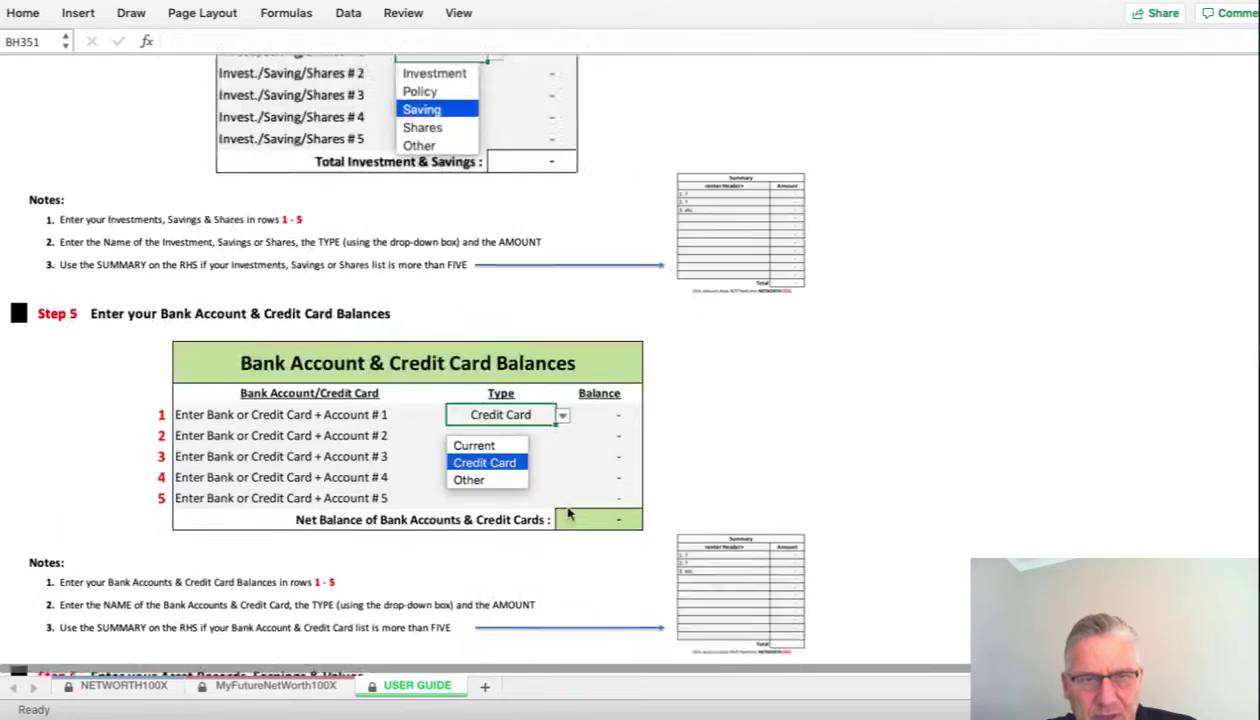
scroll(570, 512, "down", 1)
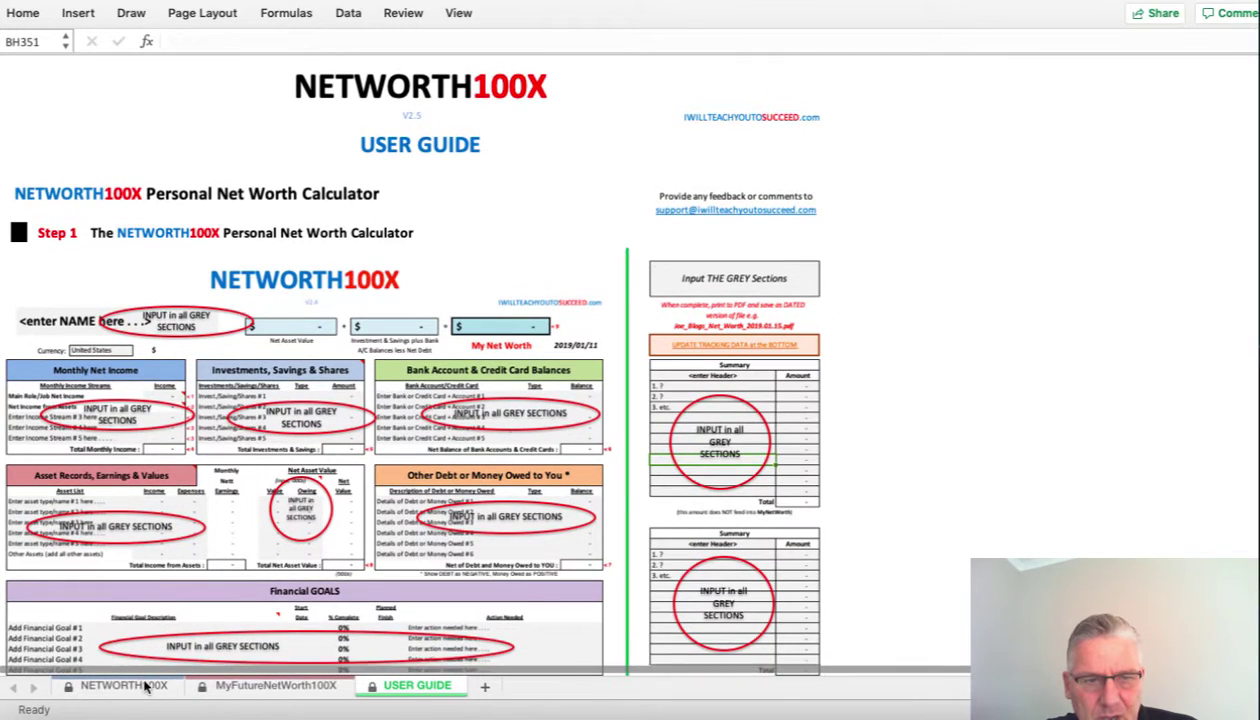
- Return to the NETWORTH100X calculator sheet and scroll back up
left_click(141, 688)
scroll(484, 437, "up", 10)
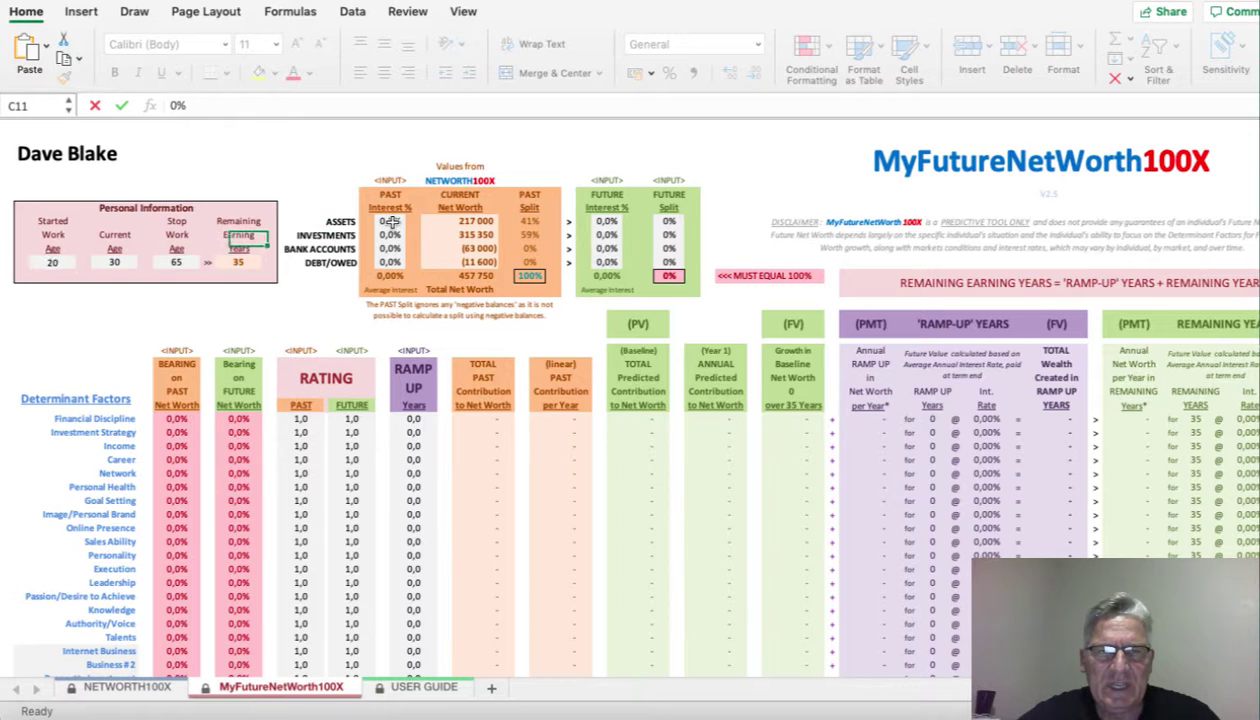
- Enter past interest rates of 8% for assets, 7% for investments and 5% for bank accounts
left_click(390, 221)
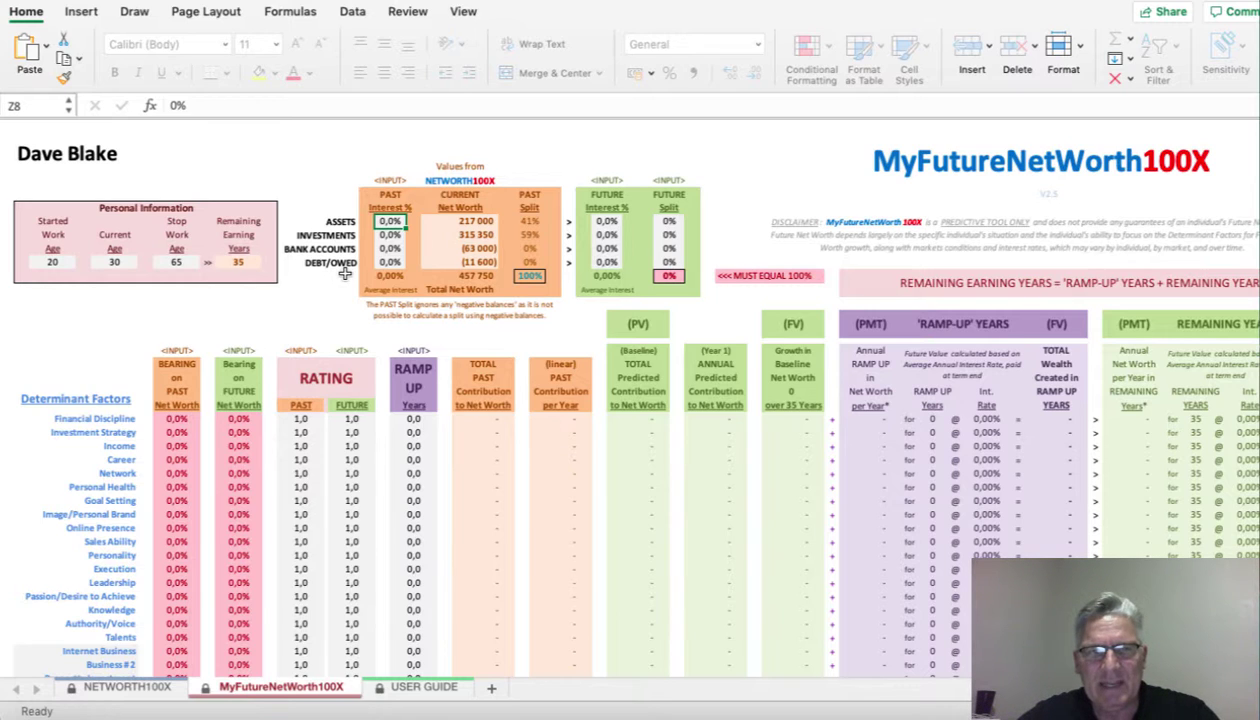
type("8")
key("Return")
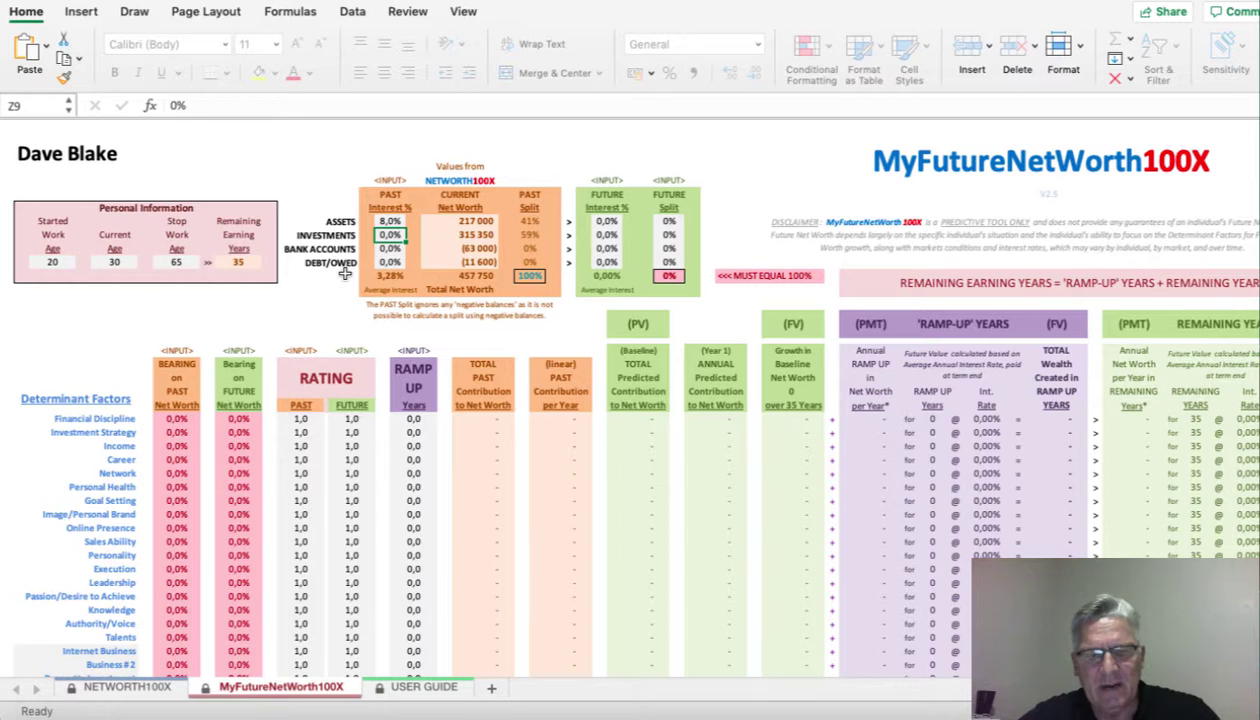
type("7")
key("Return")
type("5")
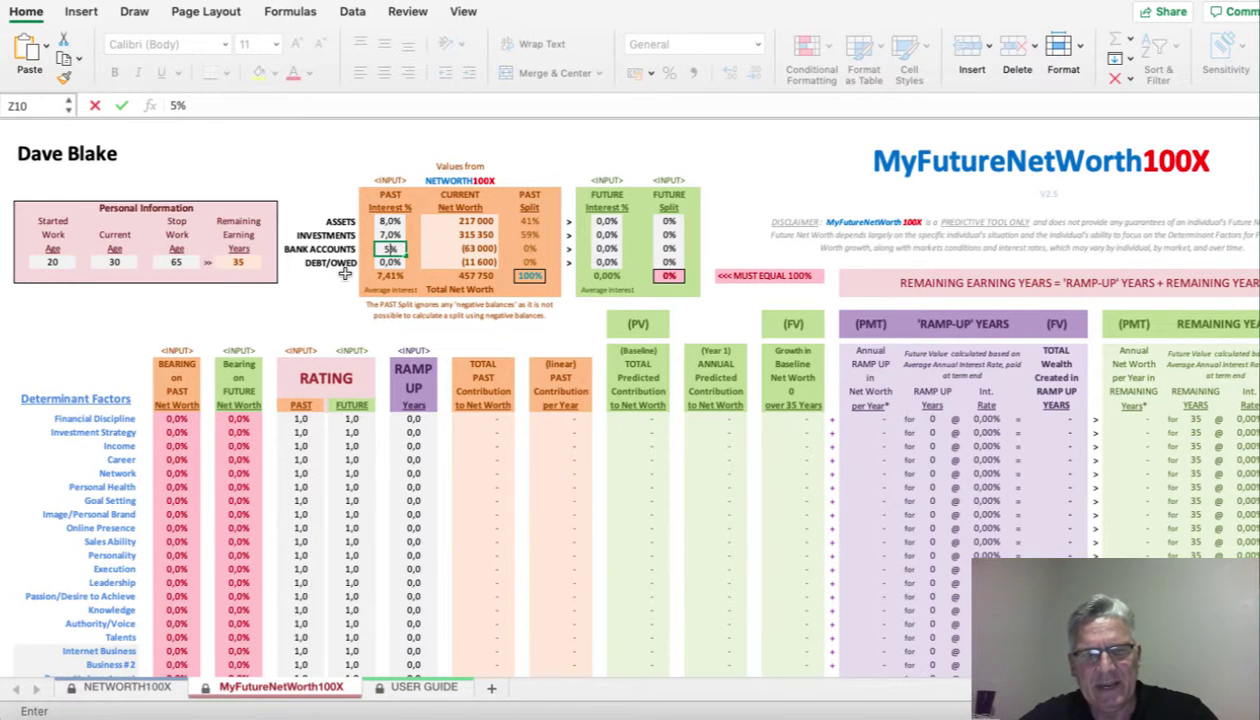
key("Return")
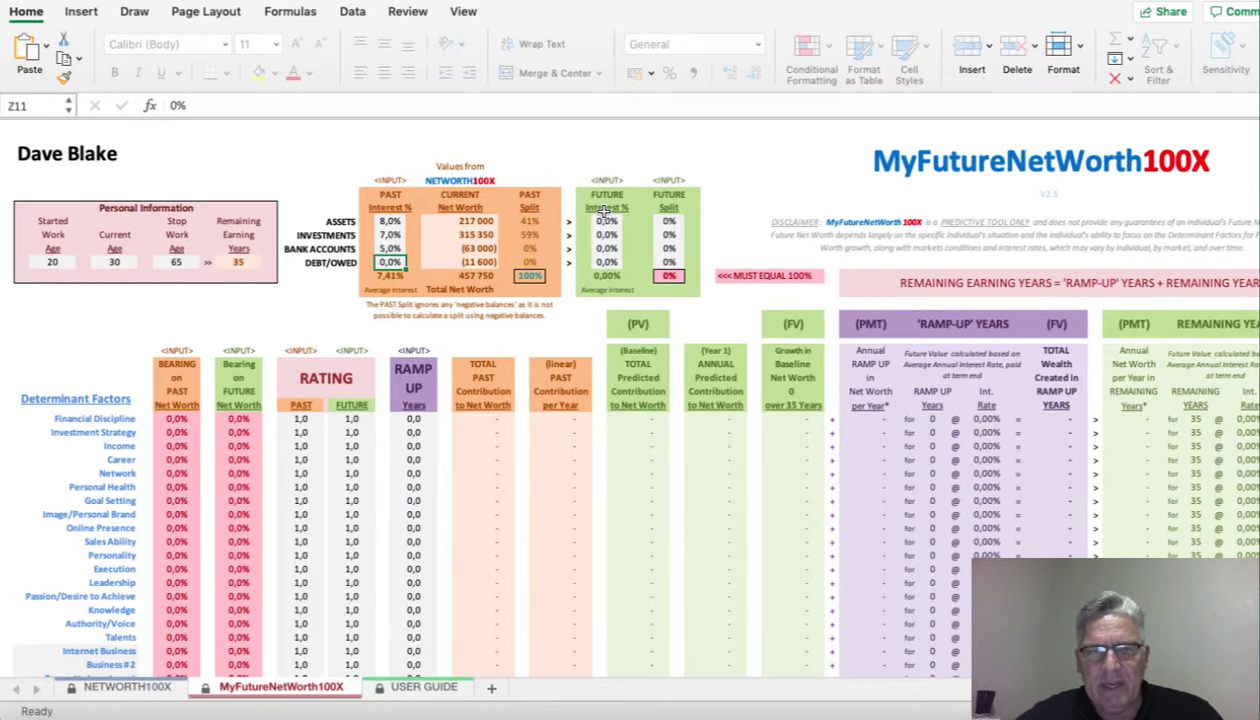
left_click(608, 221)
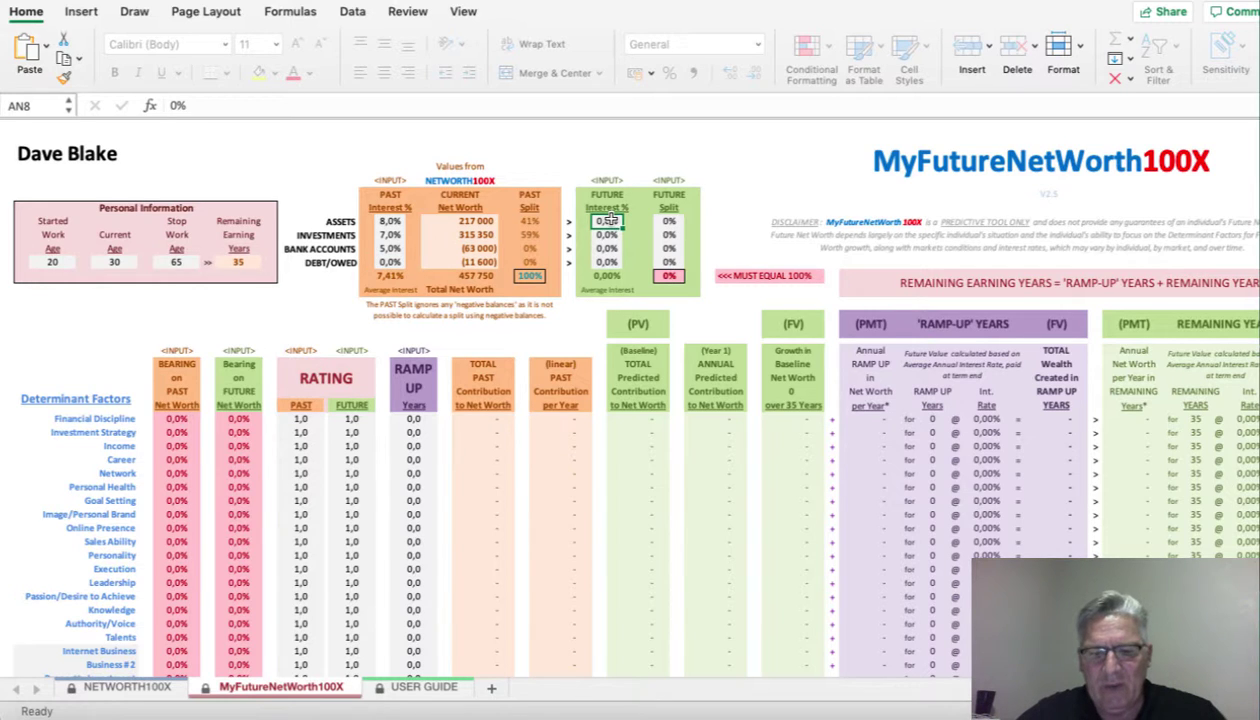
- Enter future interest rates of 8% for assets, 7,5% for investments and 5,5% for bank accounts
type("8")
key("Return")
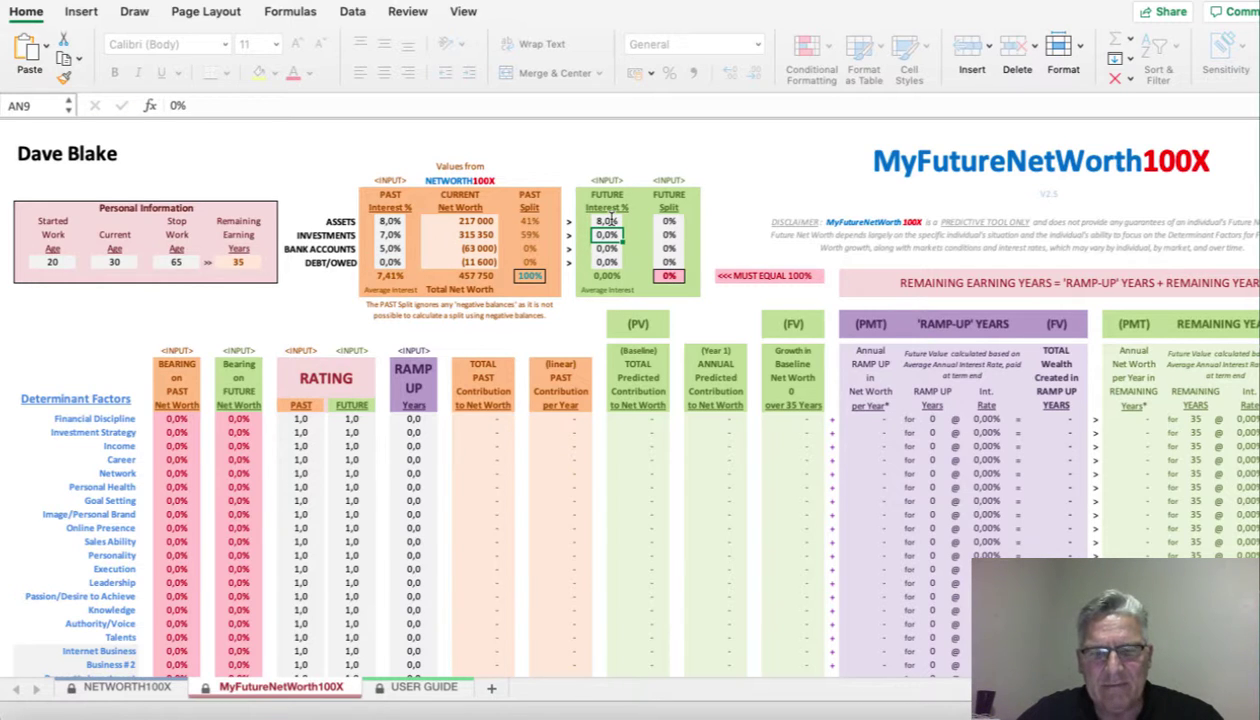
type("7,")
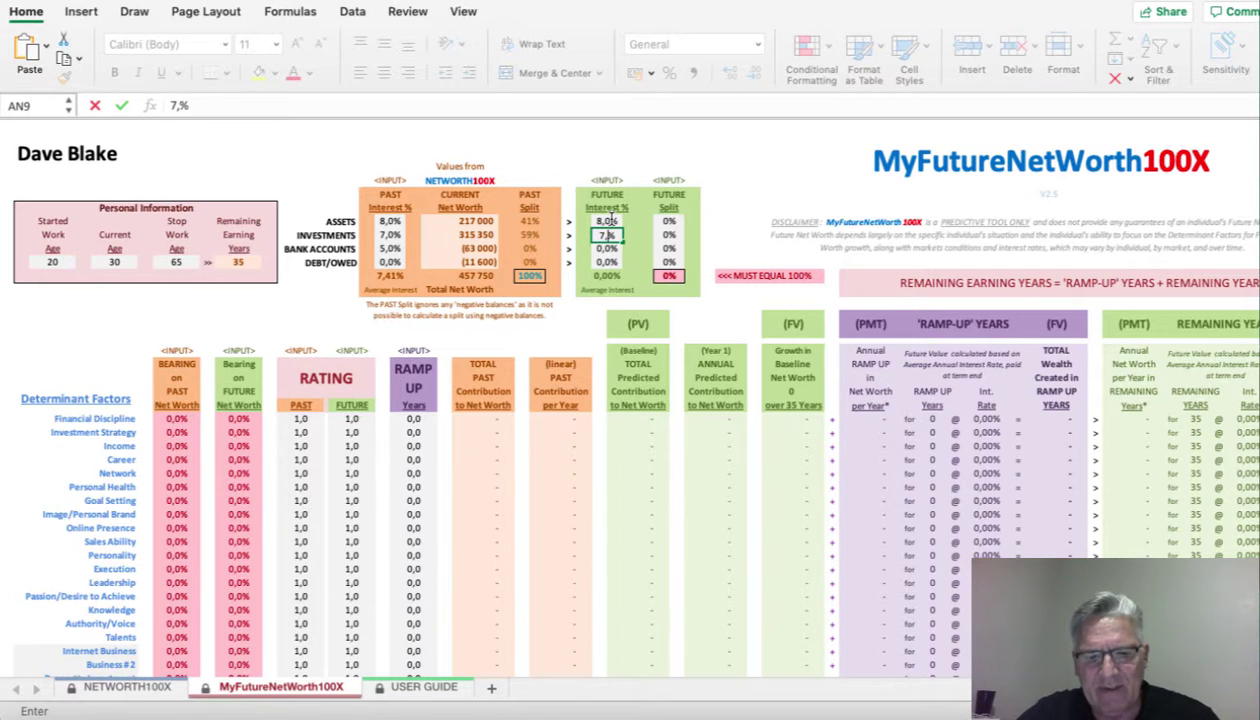
type("5")
key("Return")
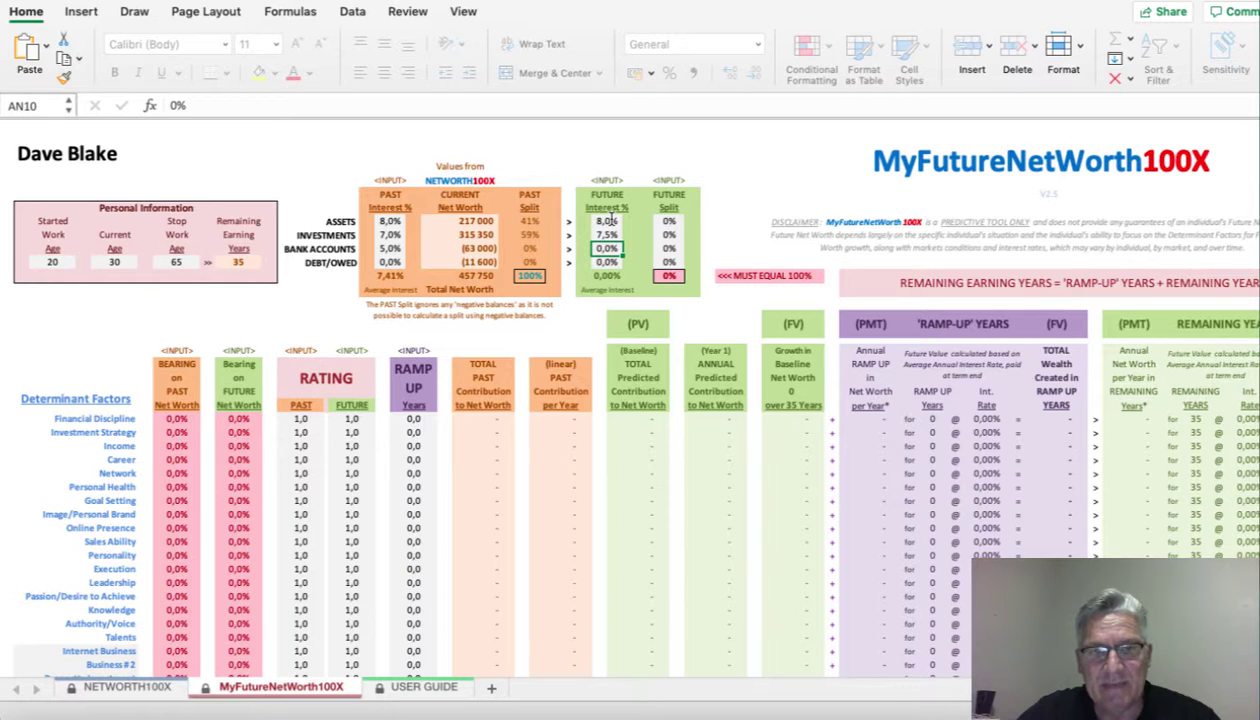
type("5,5")
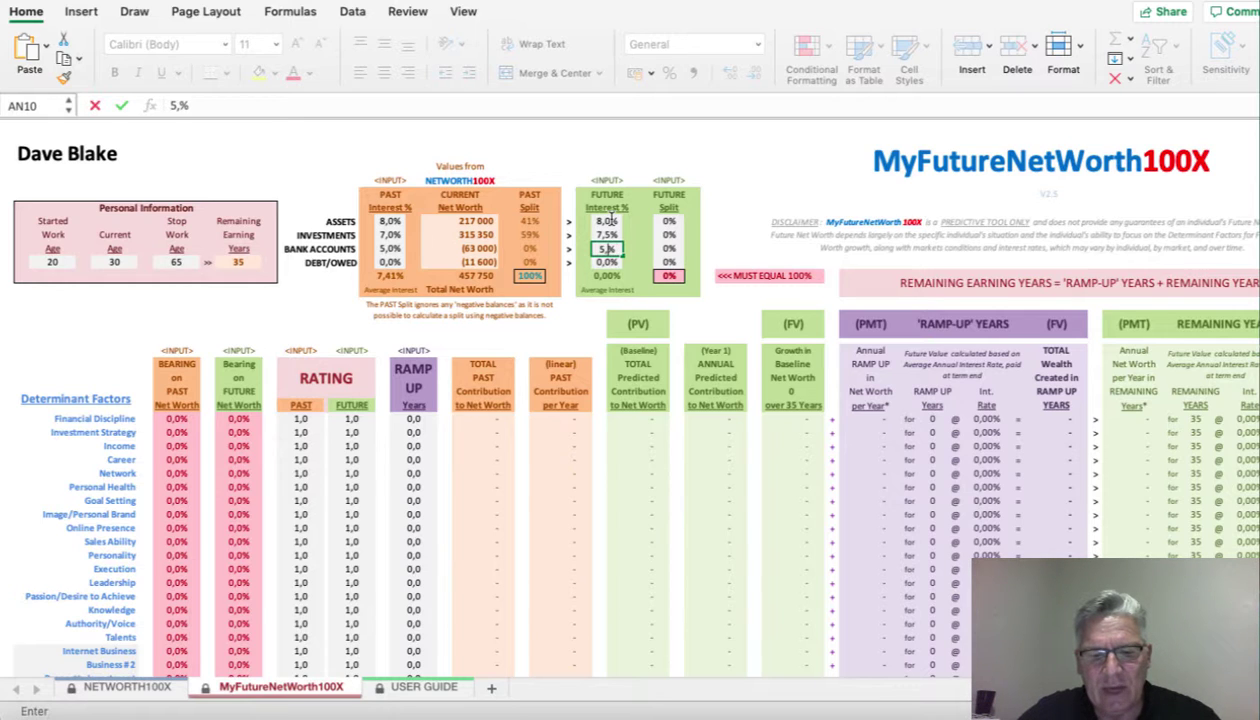
key("Return")
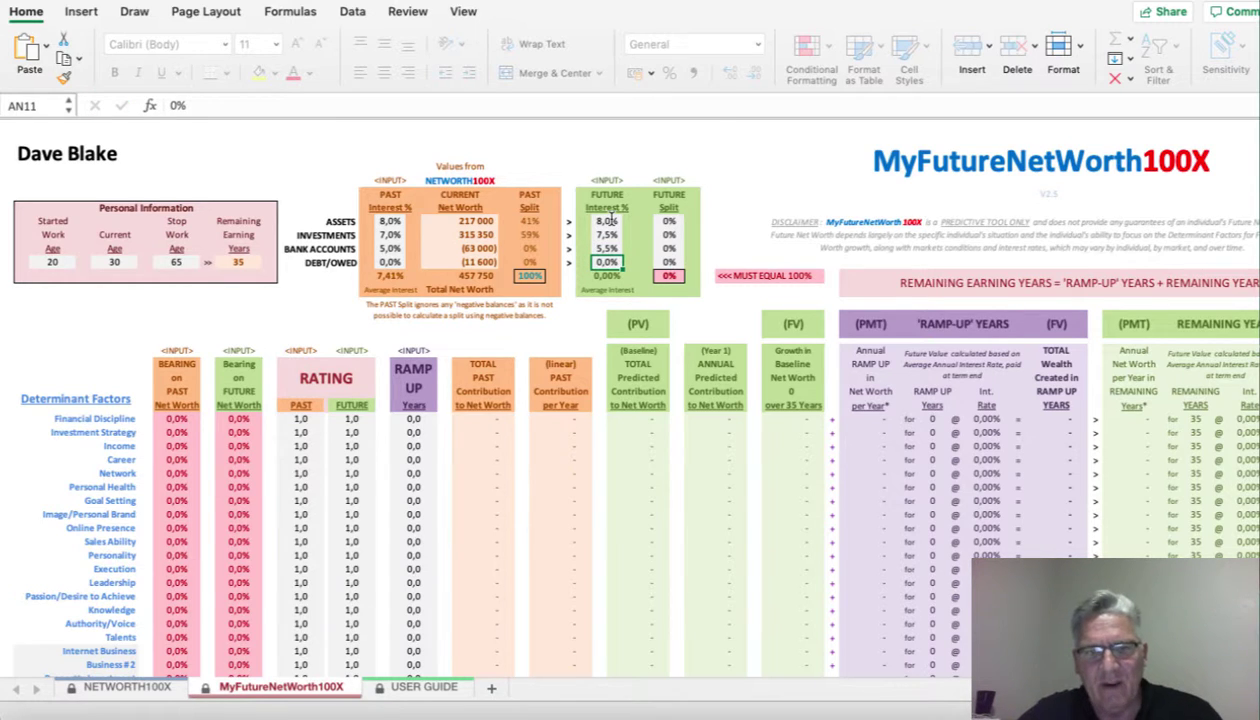
key("Up")
key("Up")
key("Up")
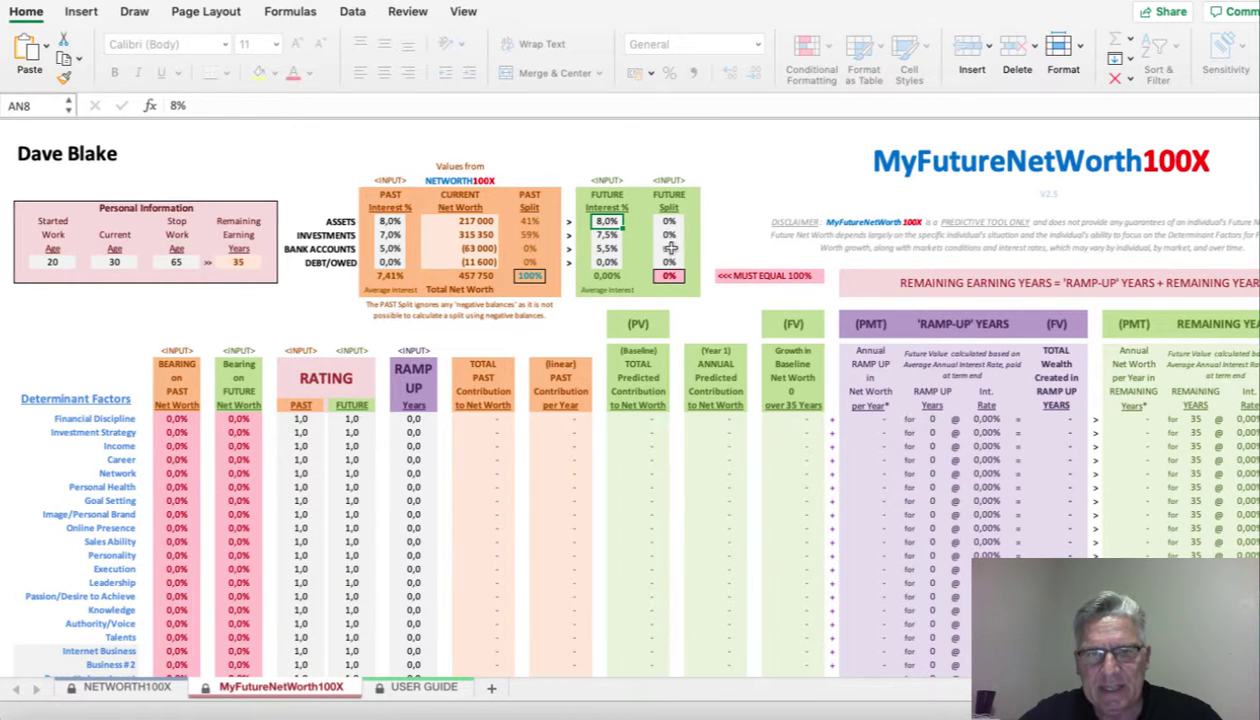
- Set the future split to 60% Assets and 40% Investments, totalling 100%
left_click(661, 221)
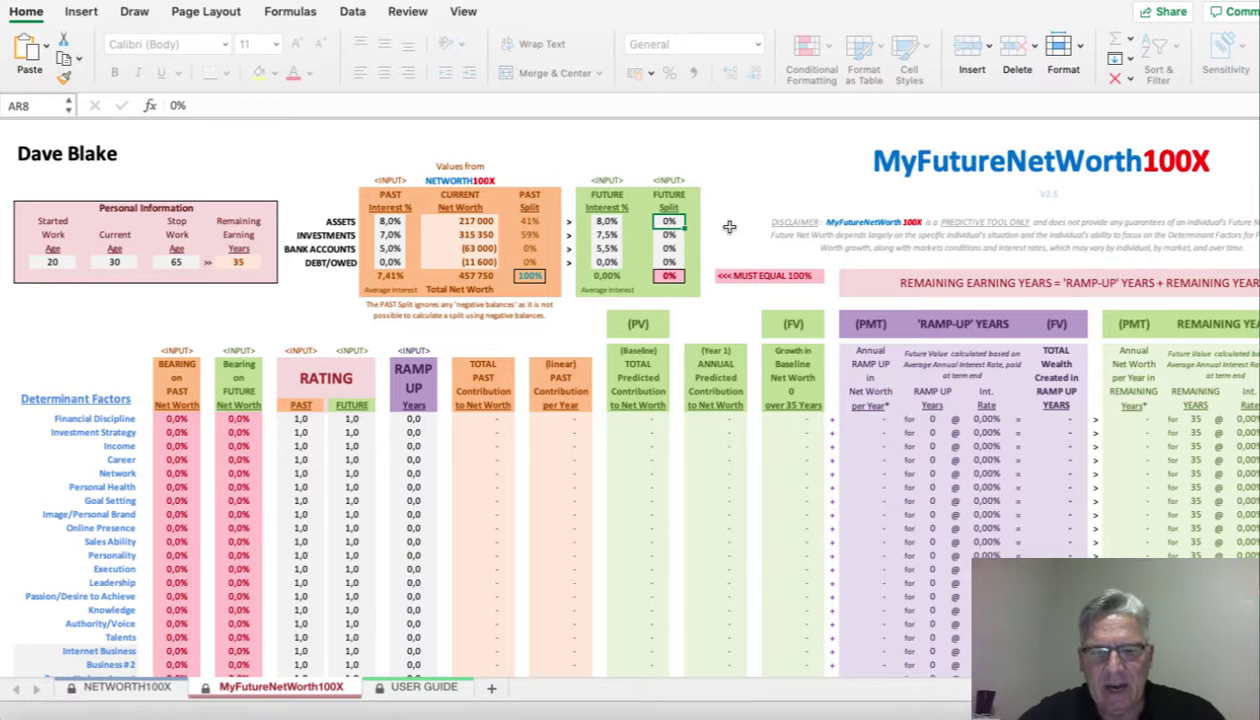
type("60")
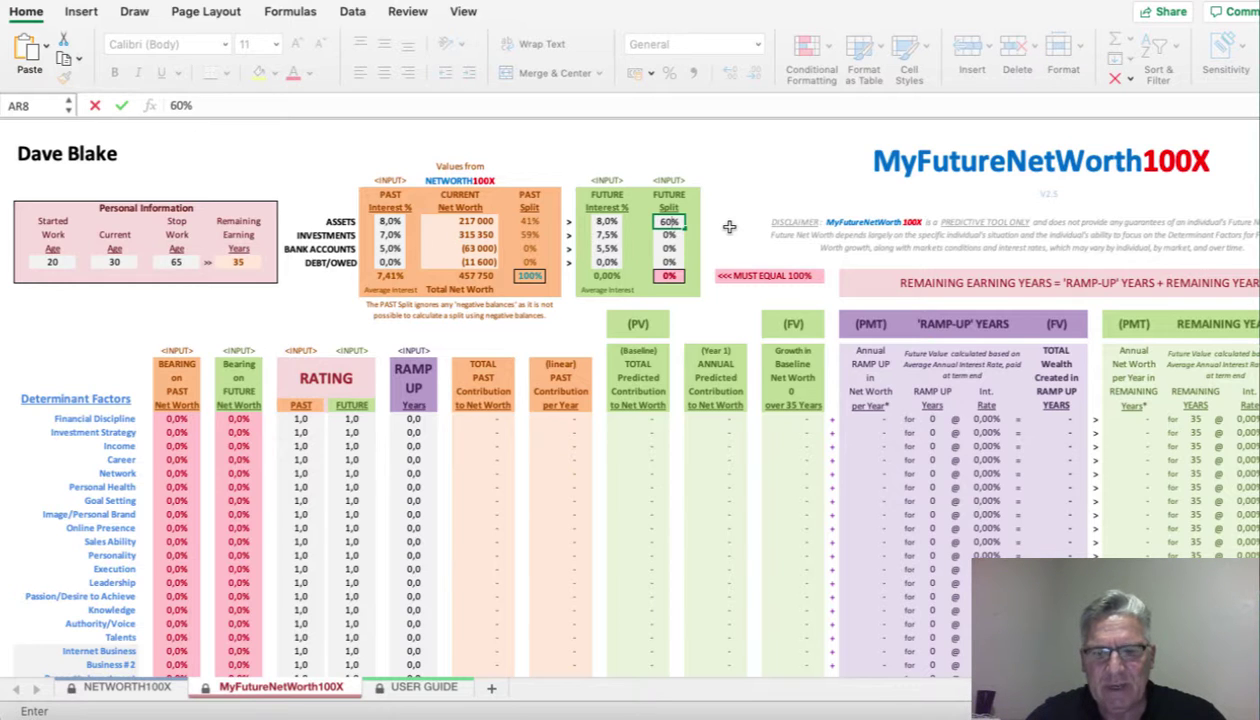
key("Return")
type("40")
key("Return")
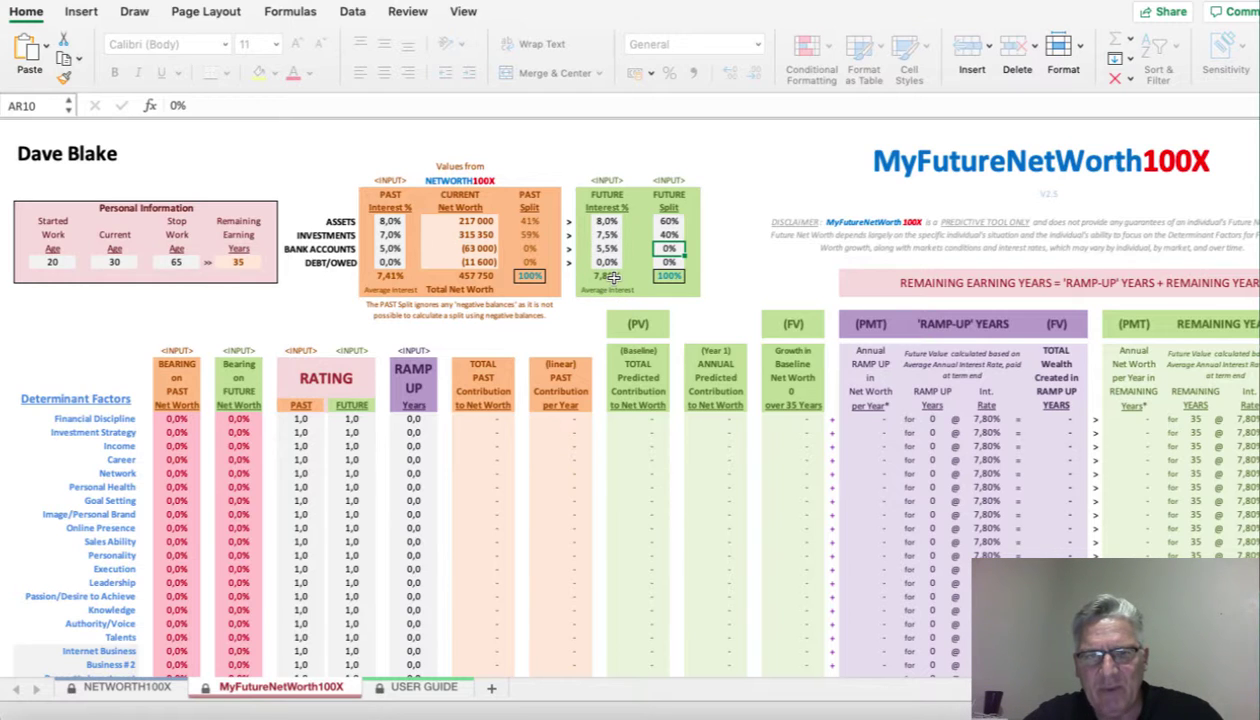
left_click(662, 229)
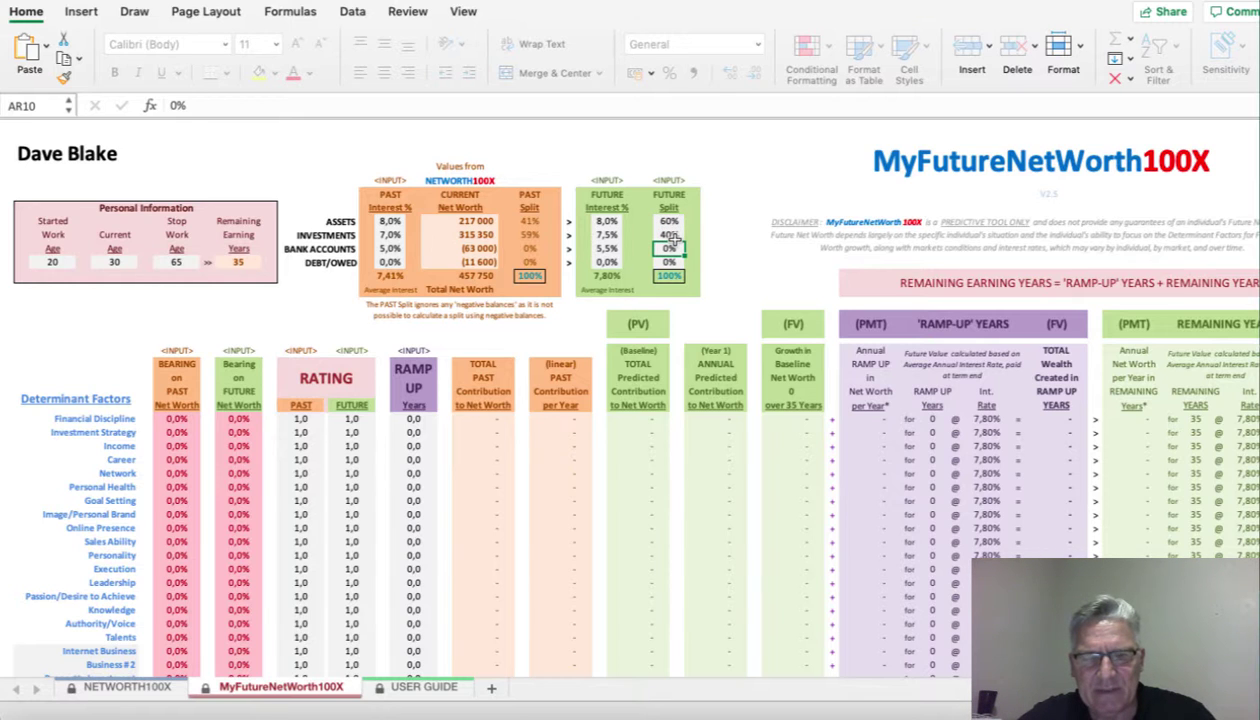
- Scroll to the Determinant Factors table and point out Internet Business and Property Investment
scroll(513, 357, "down", 5)
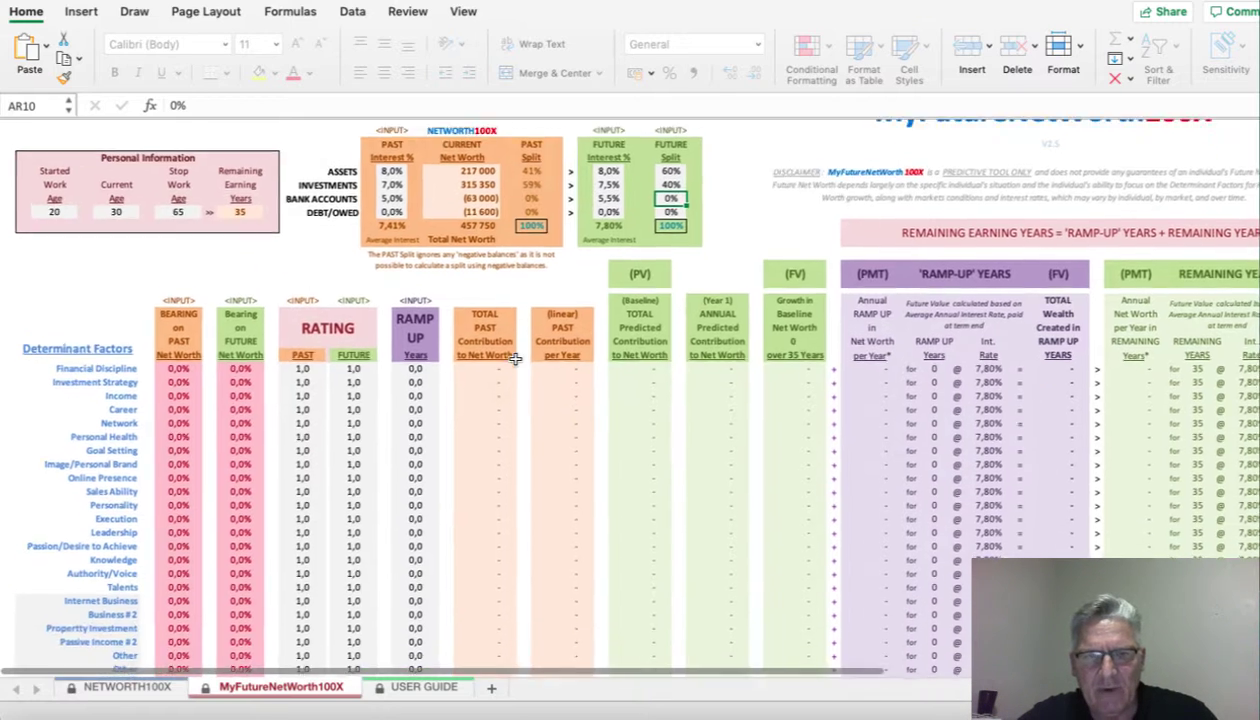
scroll(513, 357, "right", 1)
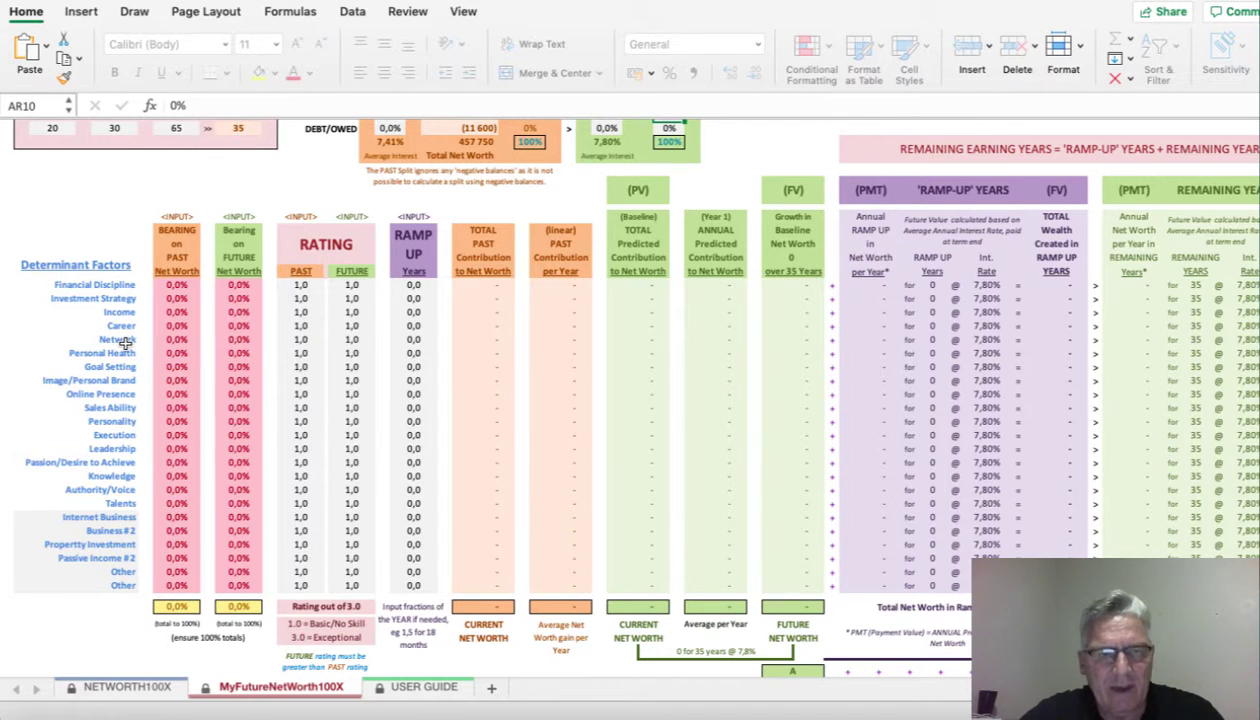
scroll(125, 340, "up", 2)
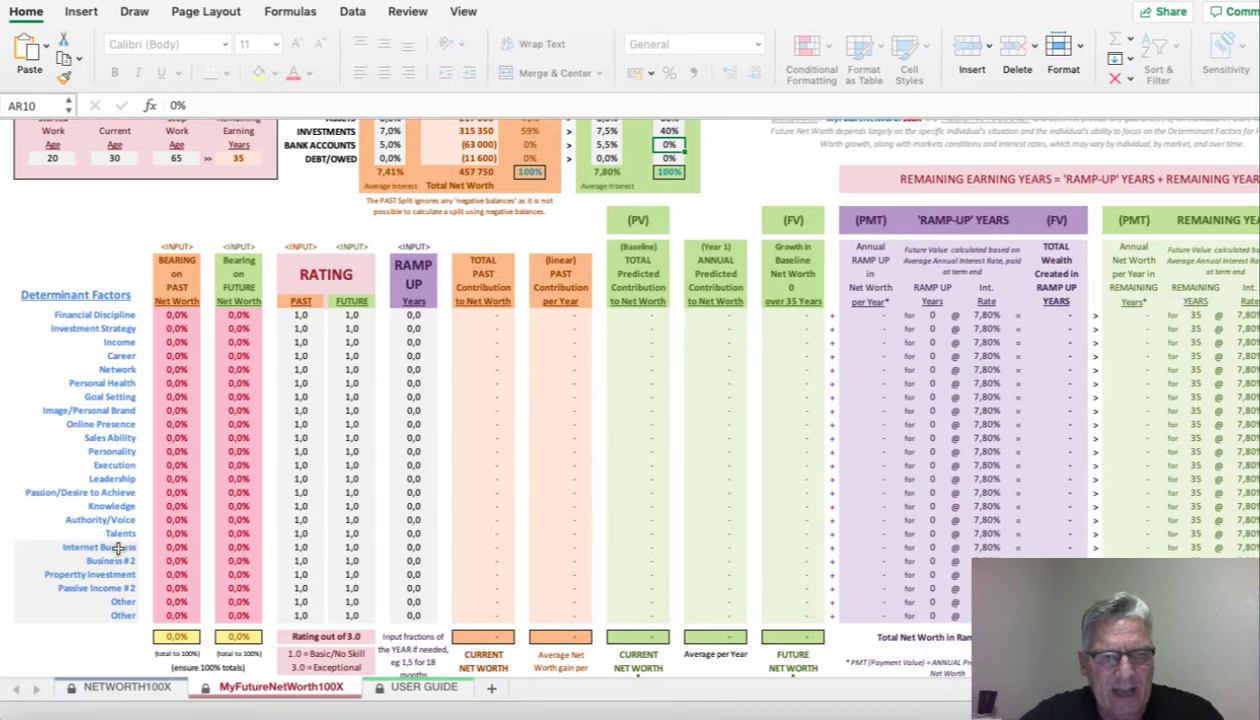
left_click(117, 547)
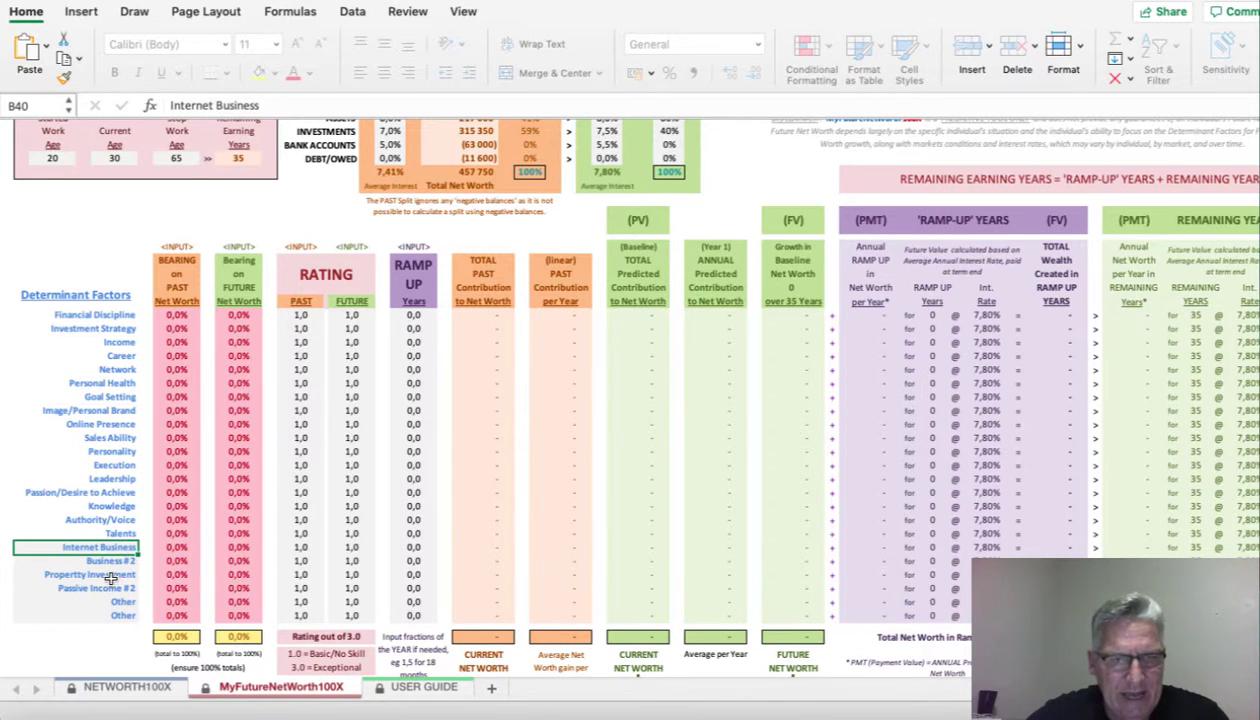
left_click(111, 574)
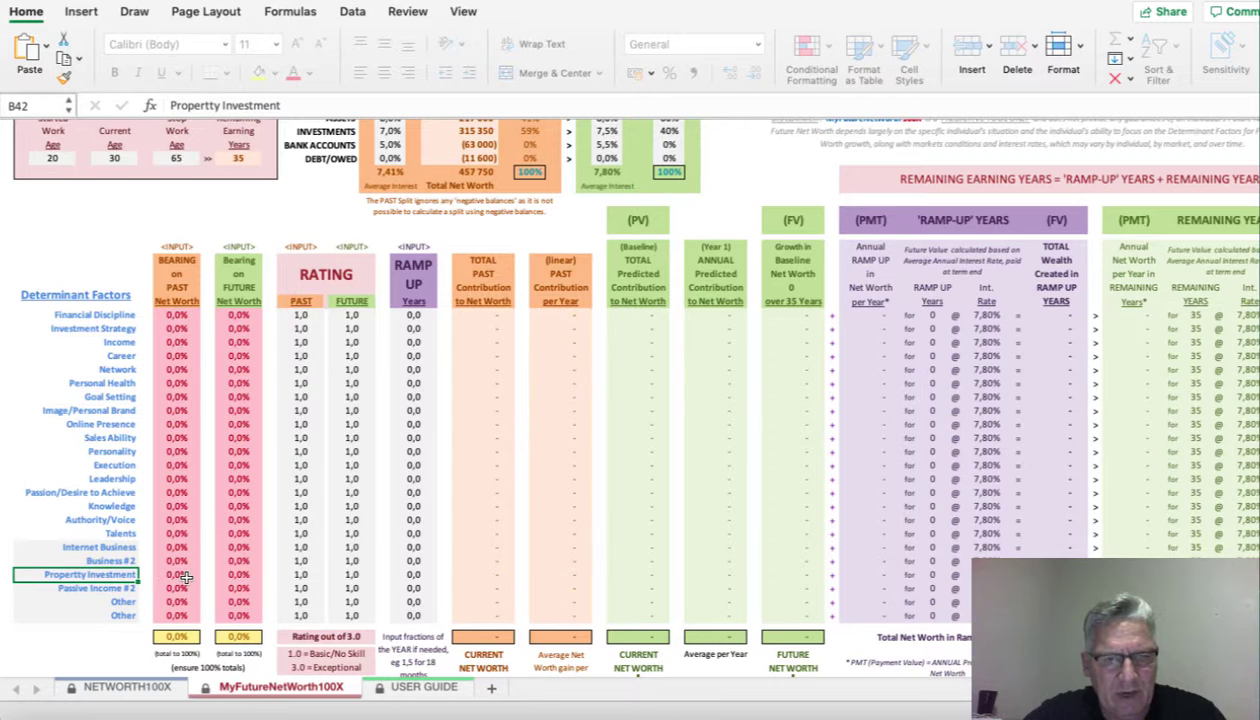
- Give Property Investment a 10% and Internet Business a 5% bearing on the past
left_click(186, 576)
type("10")
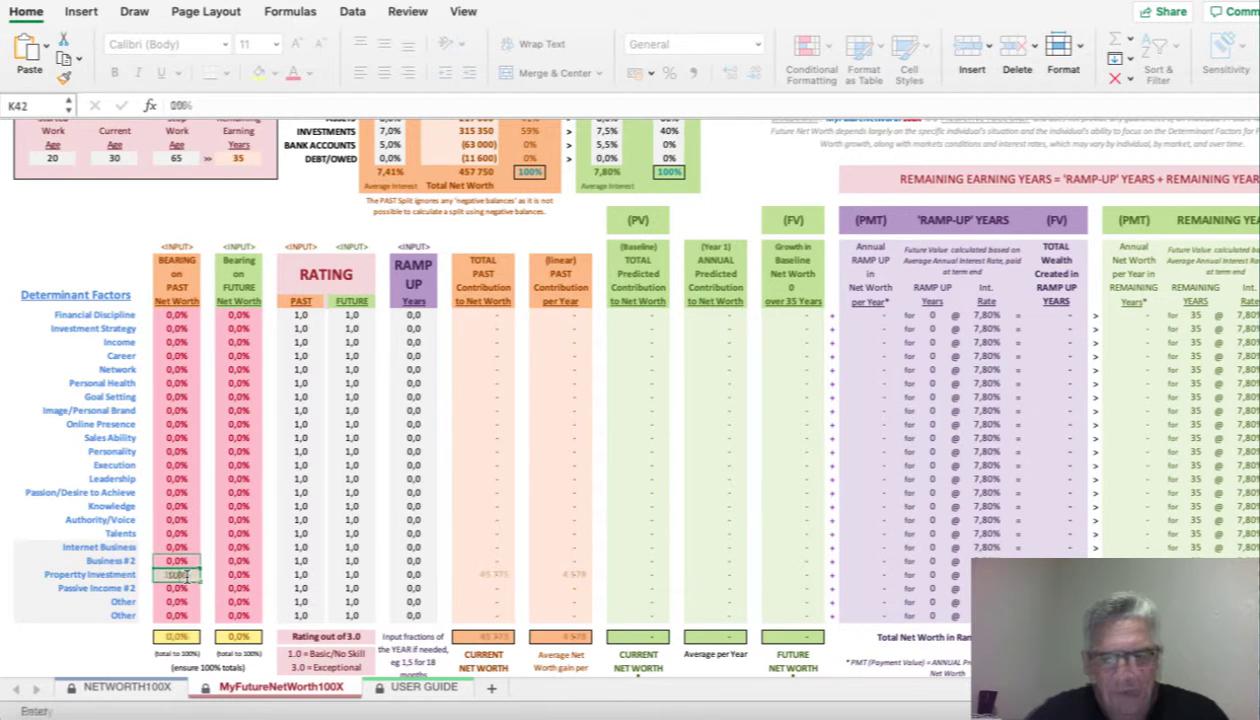
key("Up")
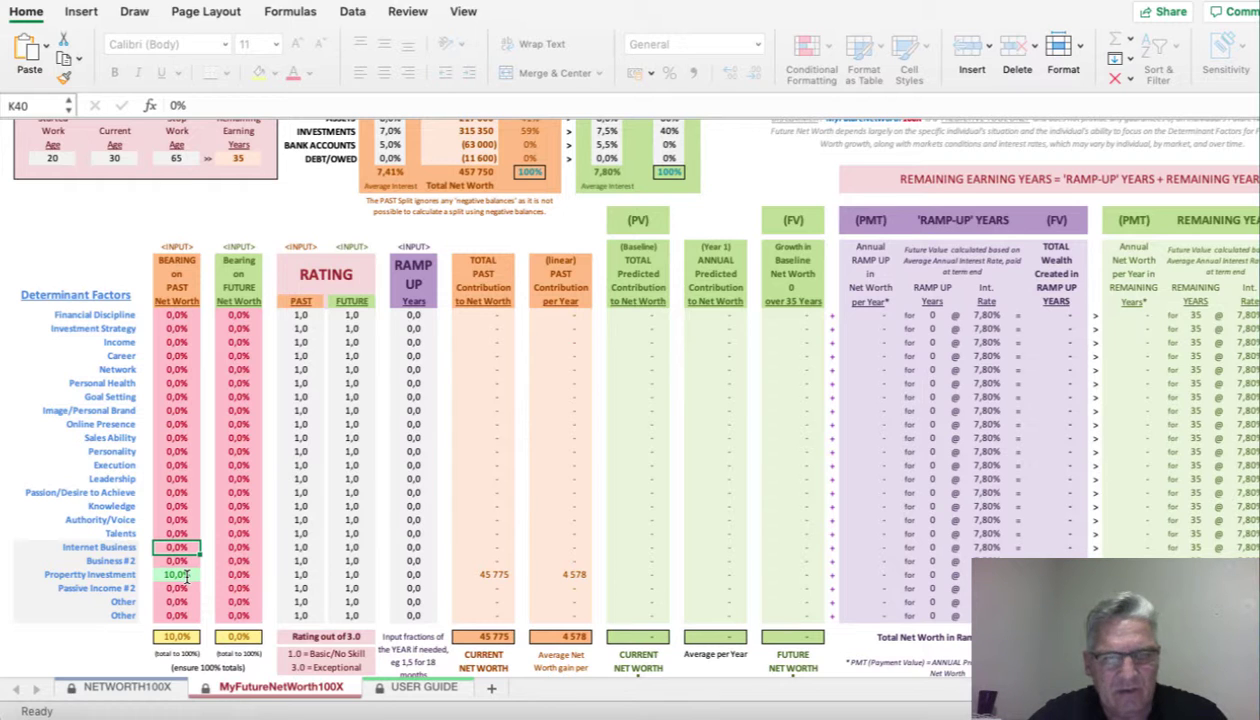
type("5")
key("Up")
key("Up")
key("Up")
key("Up")
key("Up")
key("Up")
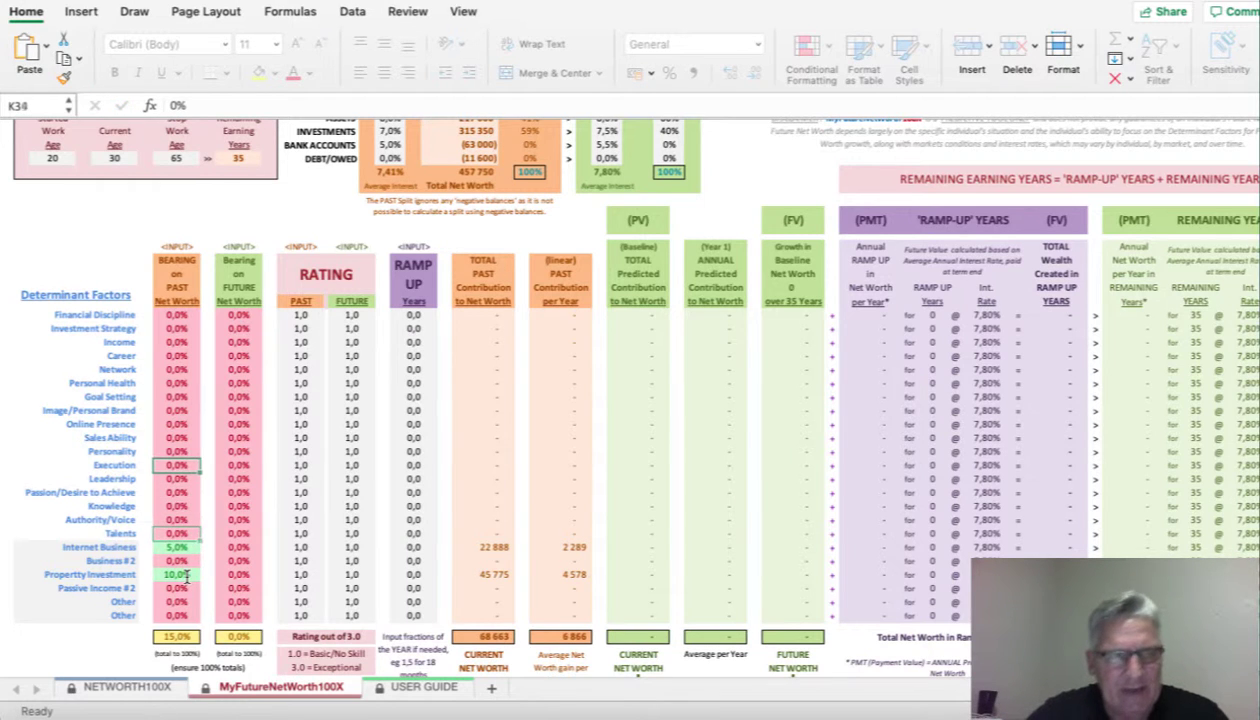
- Set past bearing to 15% for Financial Discipline and Investment Strategy, 25% for Income, 10% for Career
left_click(186, 316)
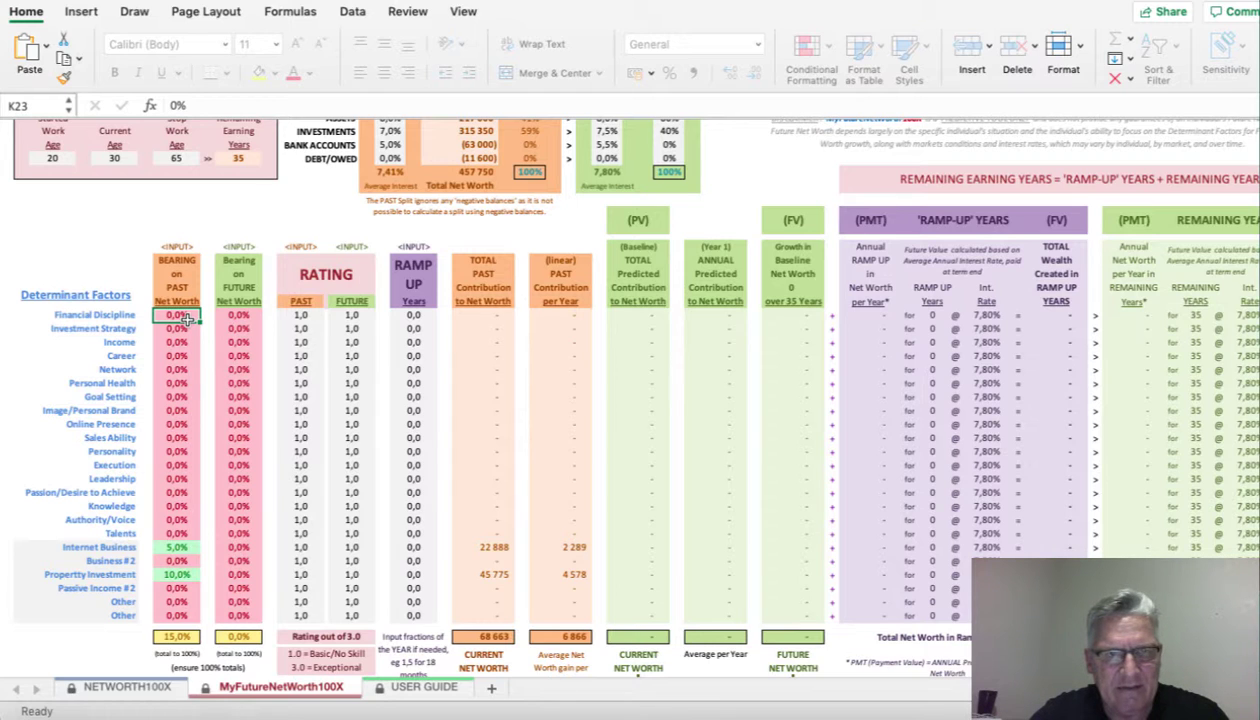
type("15")
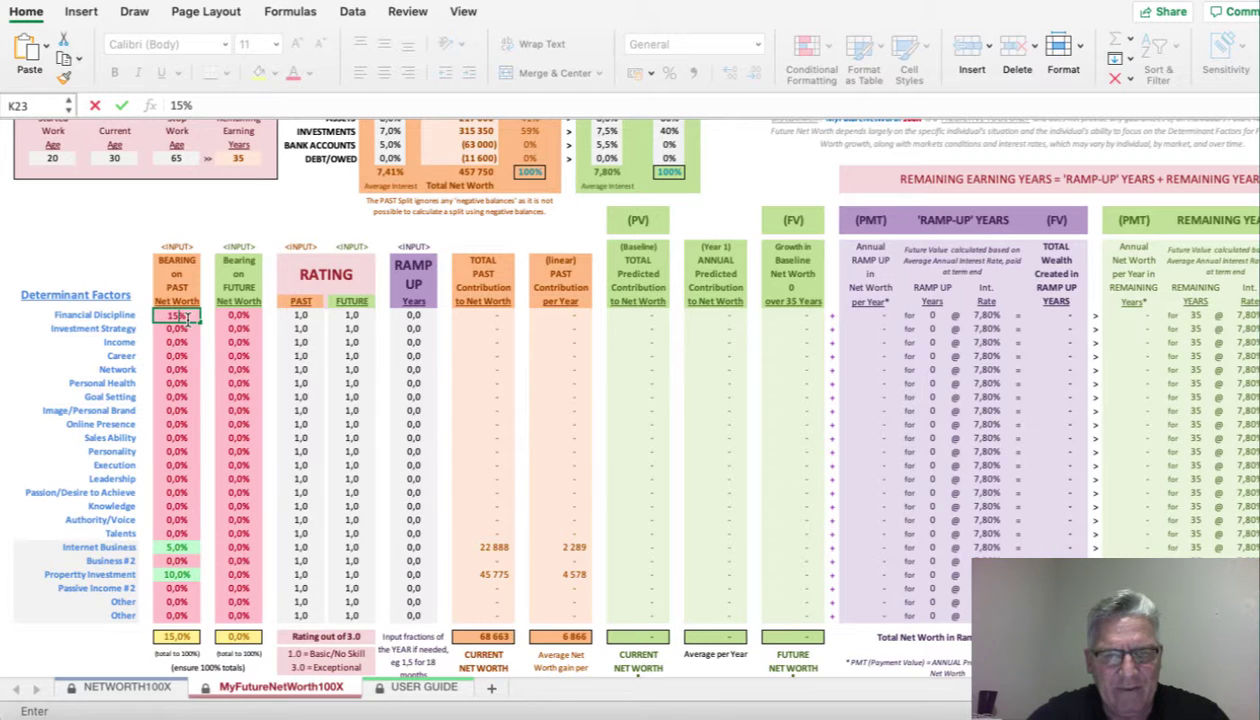
key("Return")
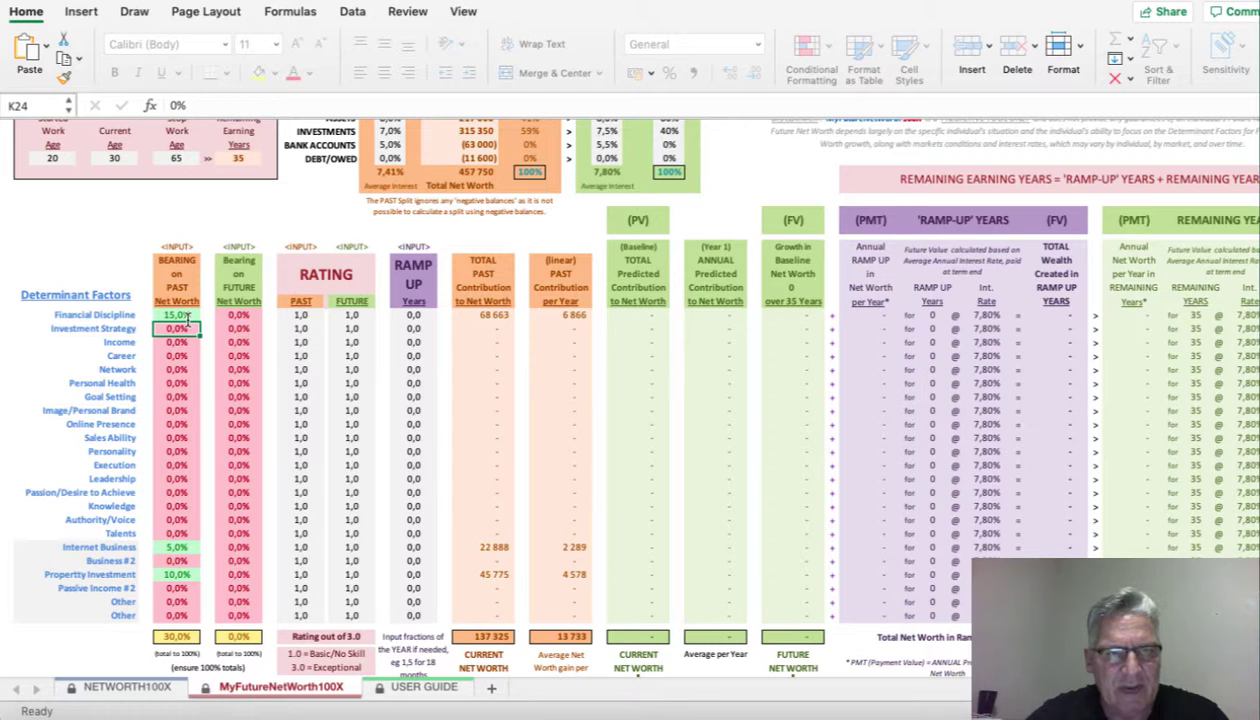
type("15")
key("Return")
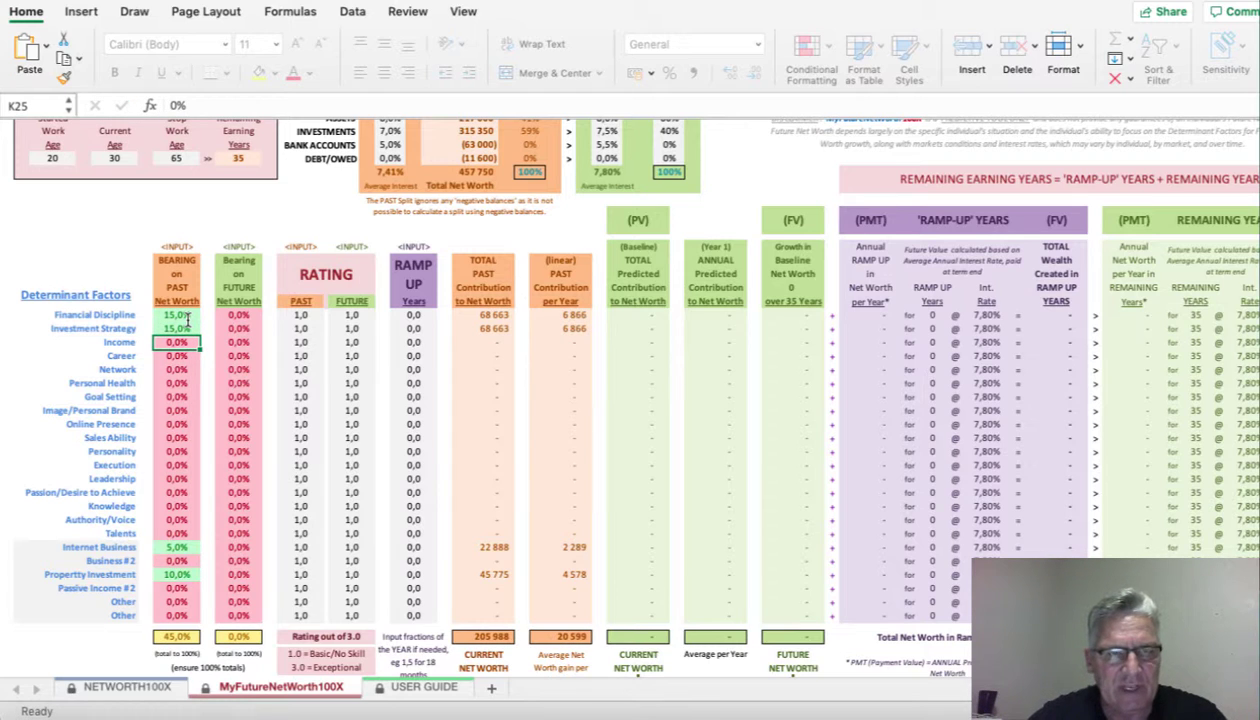
type("20")
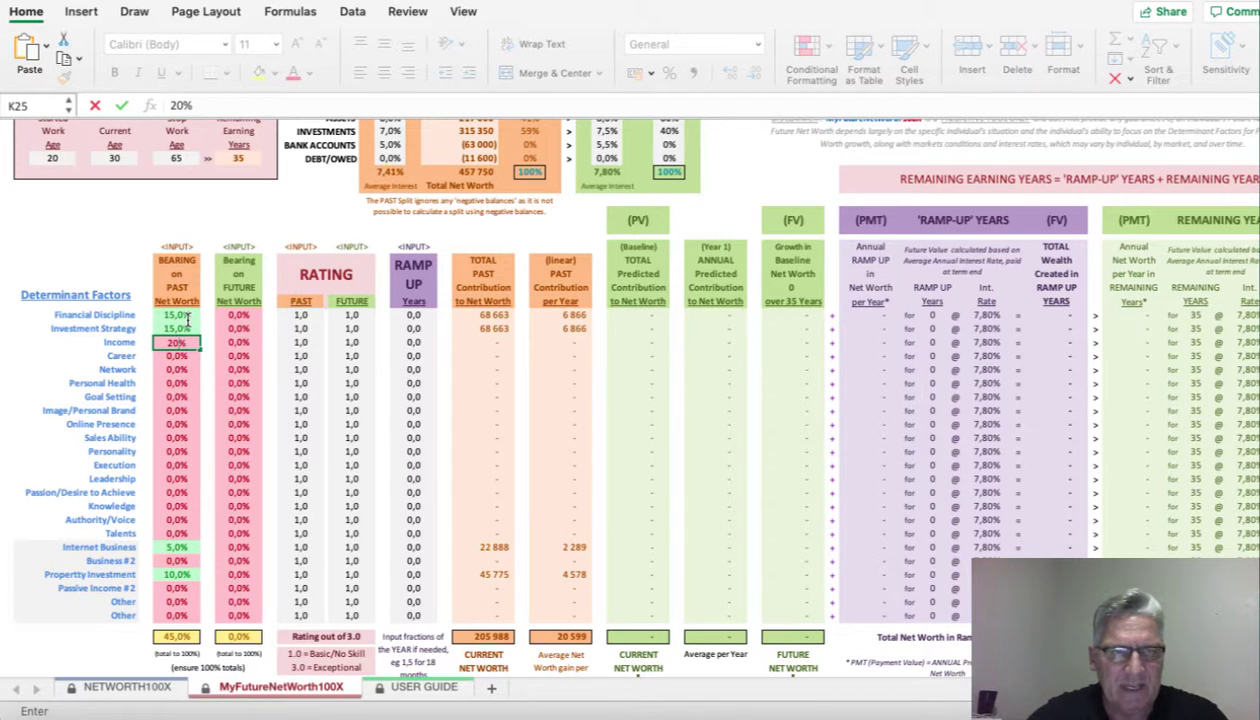
key("Return")
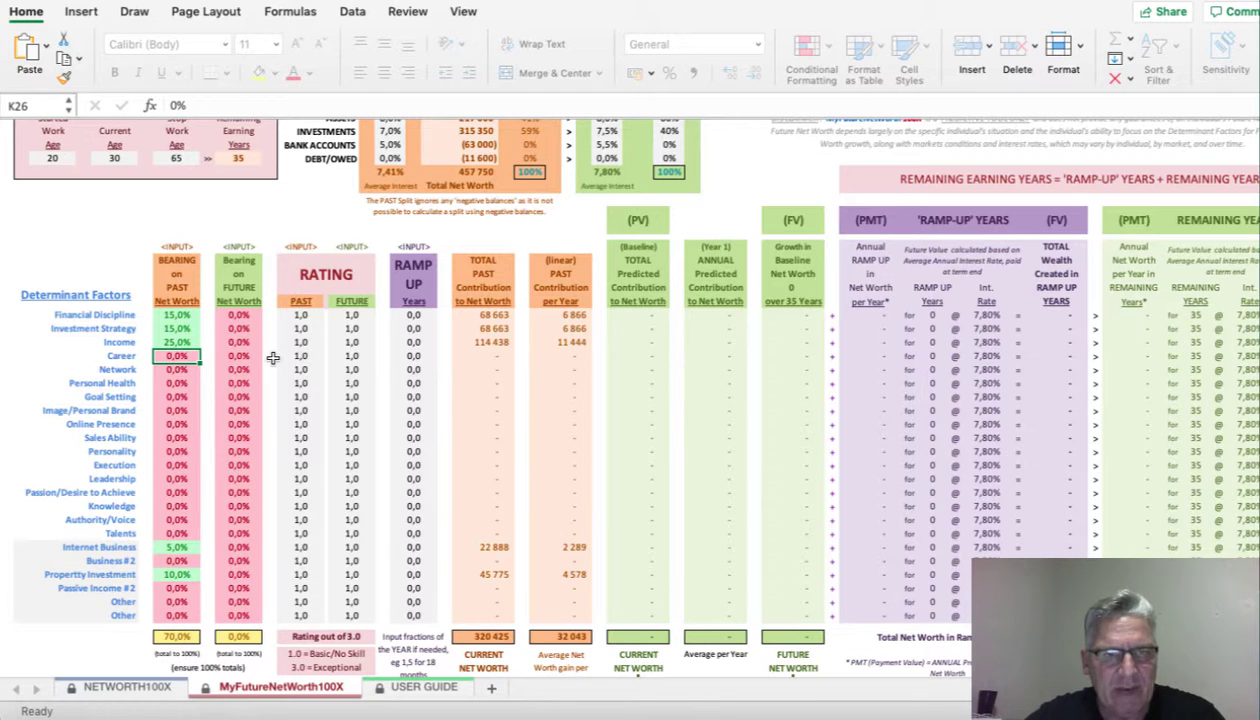
type("10")
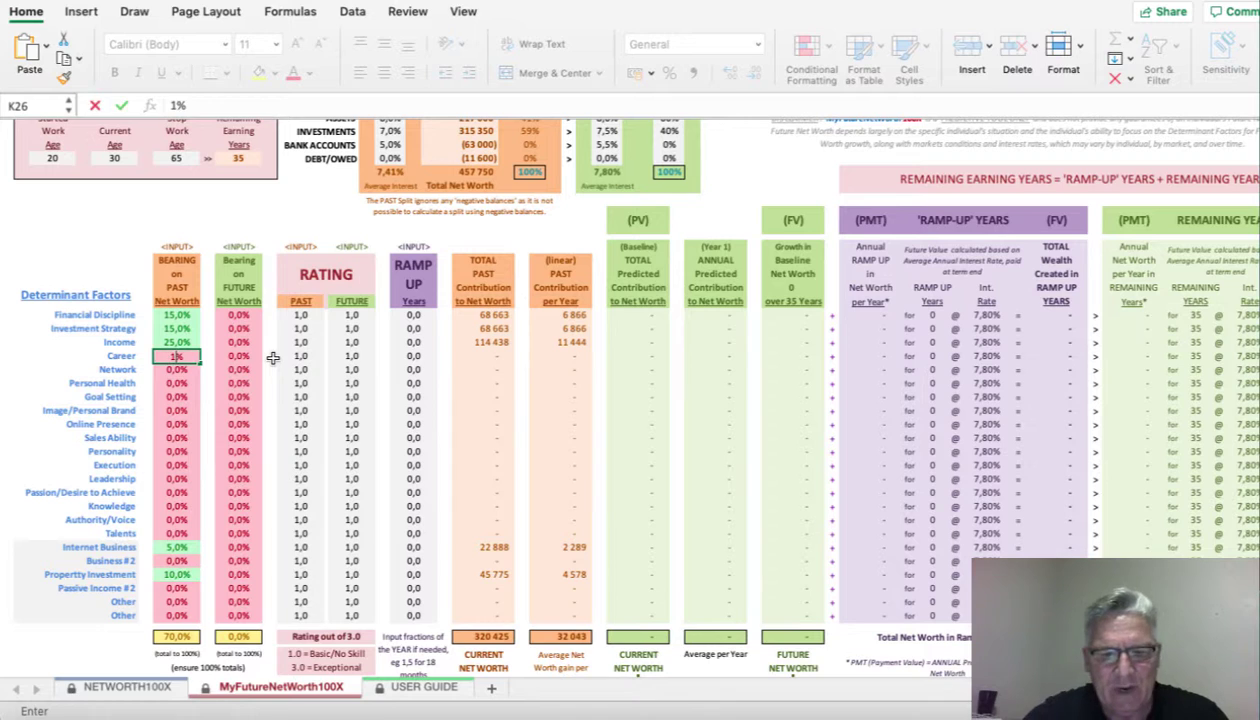
key("Return")
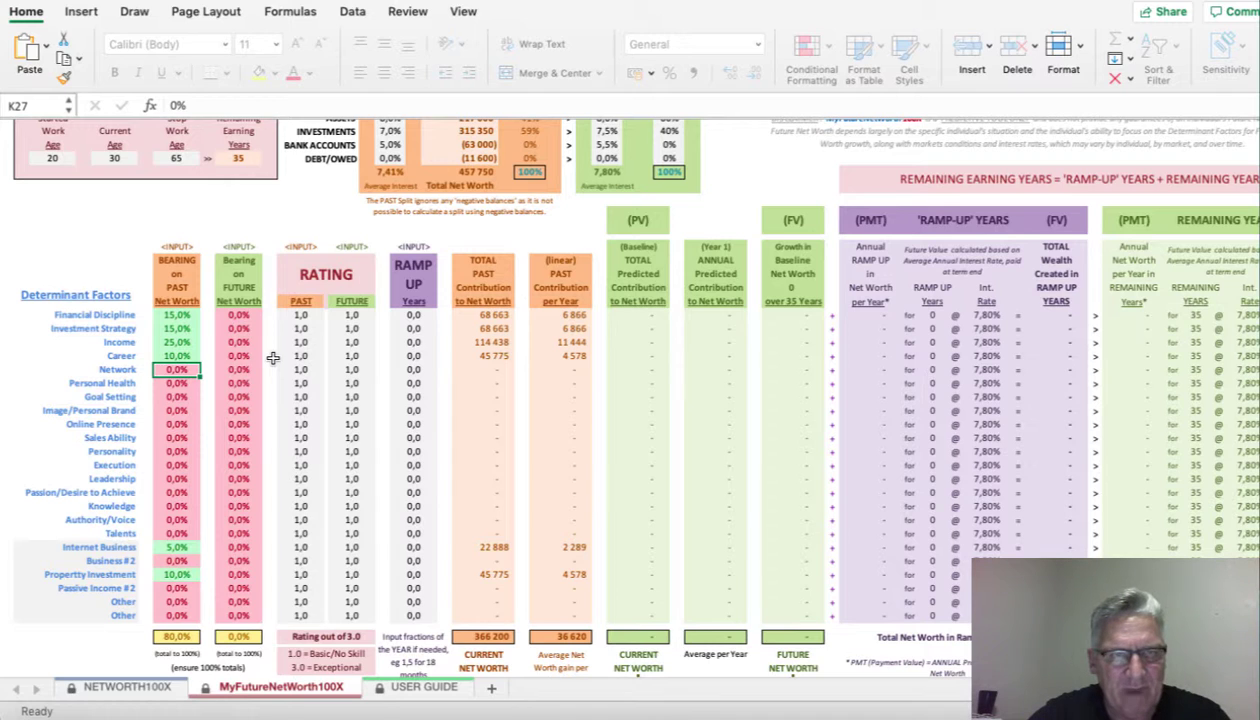
- Give Goal Setting and Execution 10% each, bringing the past-bearing total to 100%
key("Down")
key("Down")
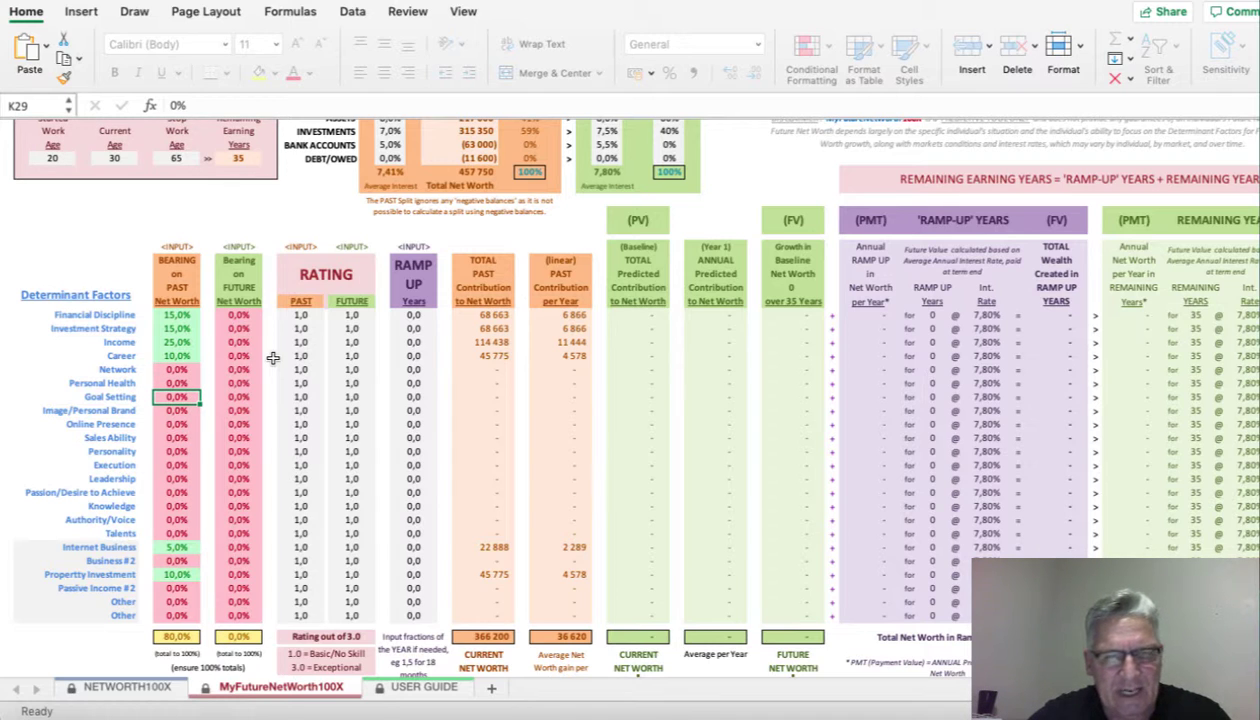
type("10")
key("Return")
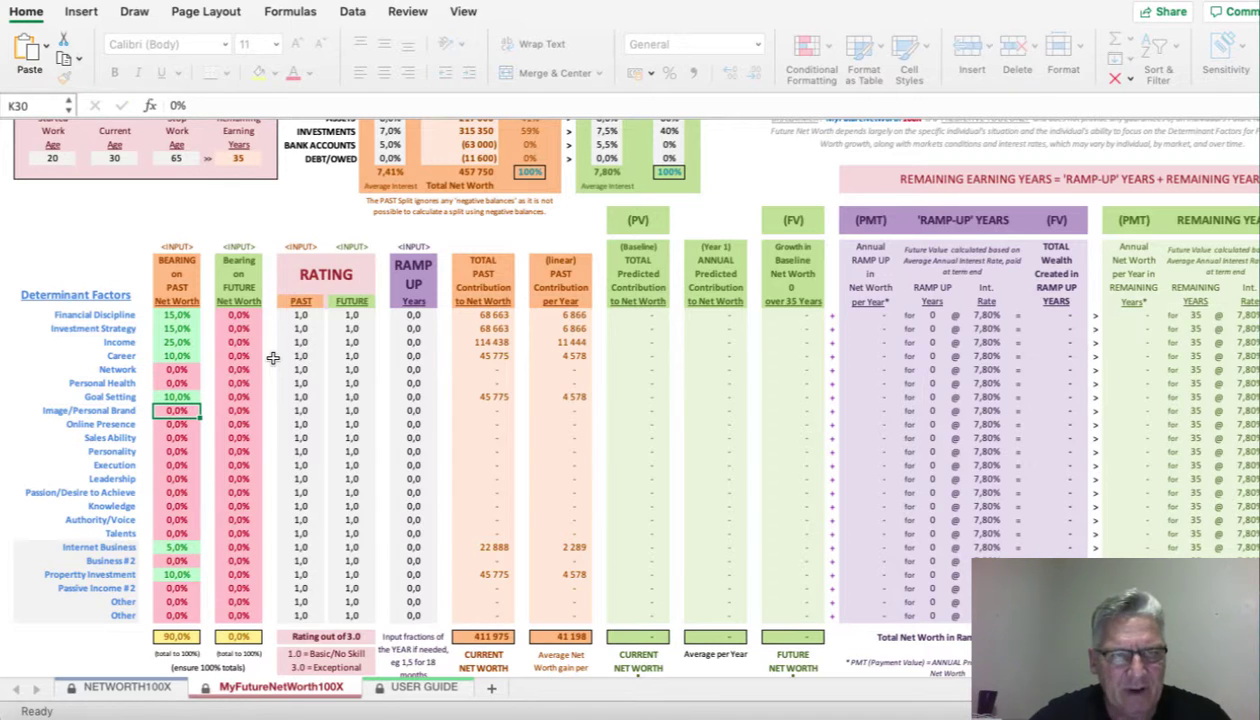
key("Down")
key("Down")
key("Down")
key("Down")
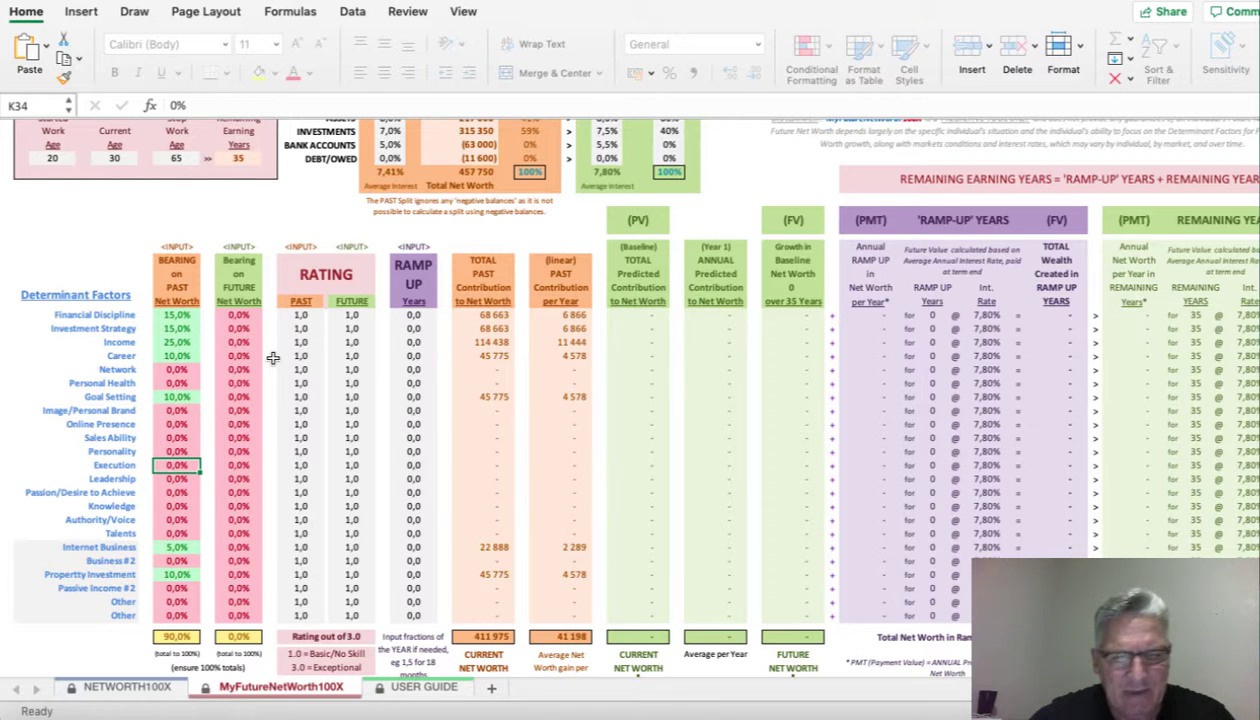
type("10")
key("Return")
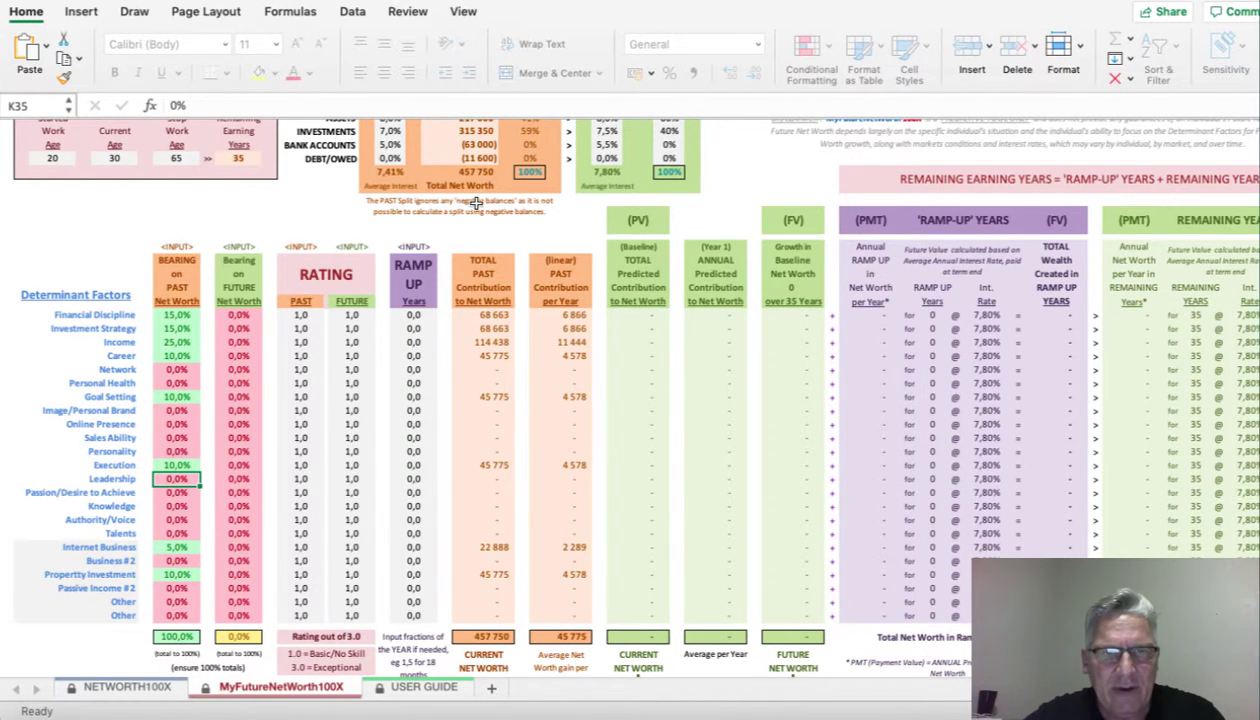
scroll(477, 203, "up", 3)
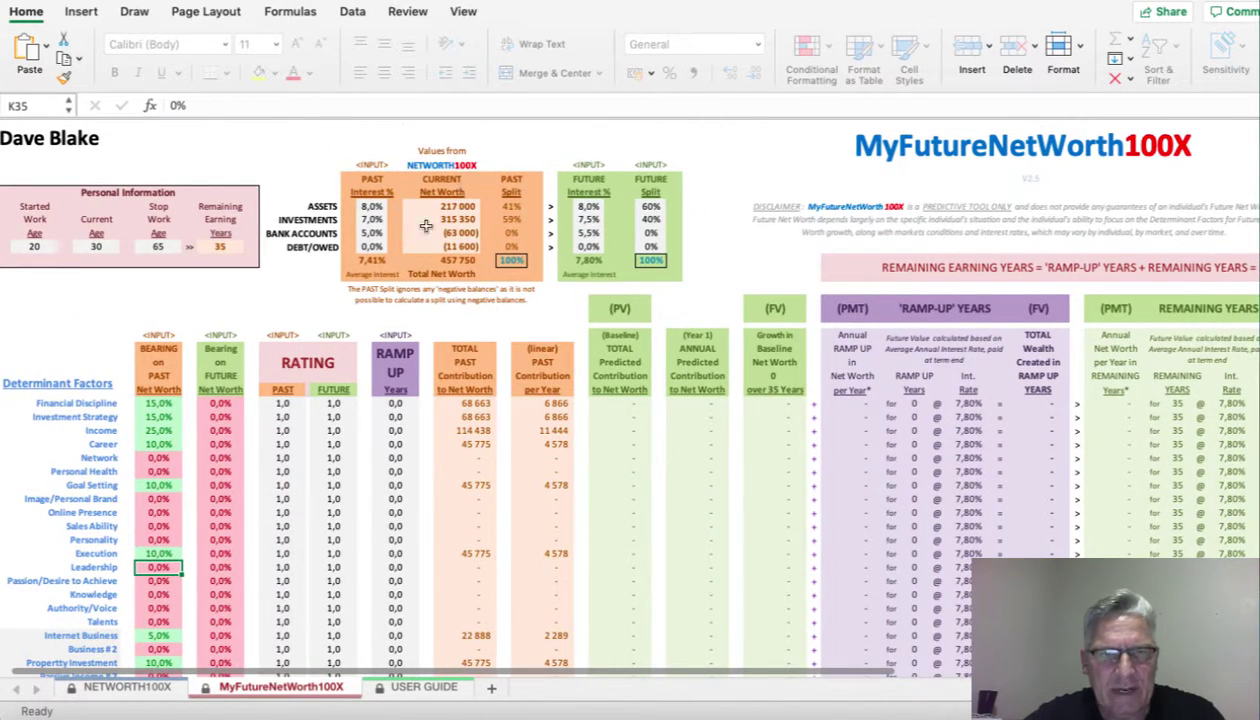
scroll(468, 268, "down", 1)
scroll(468, 268, "down", 3)
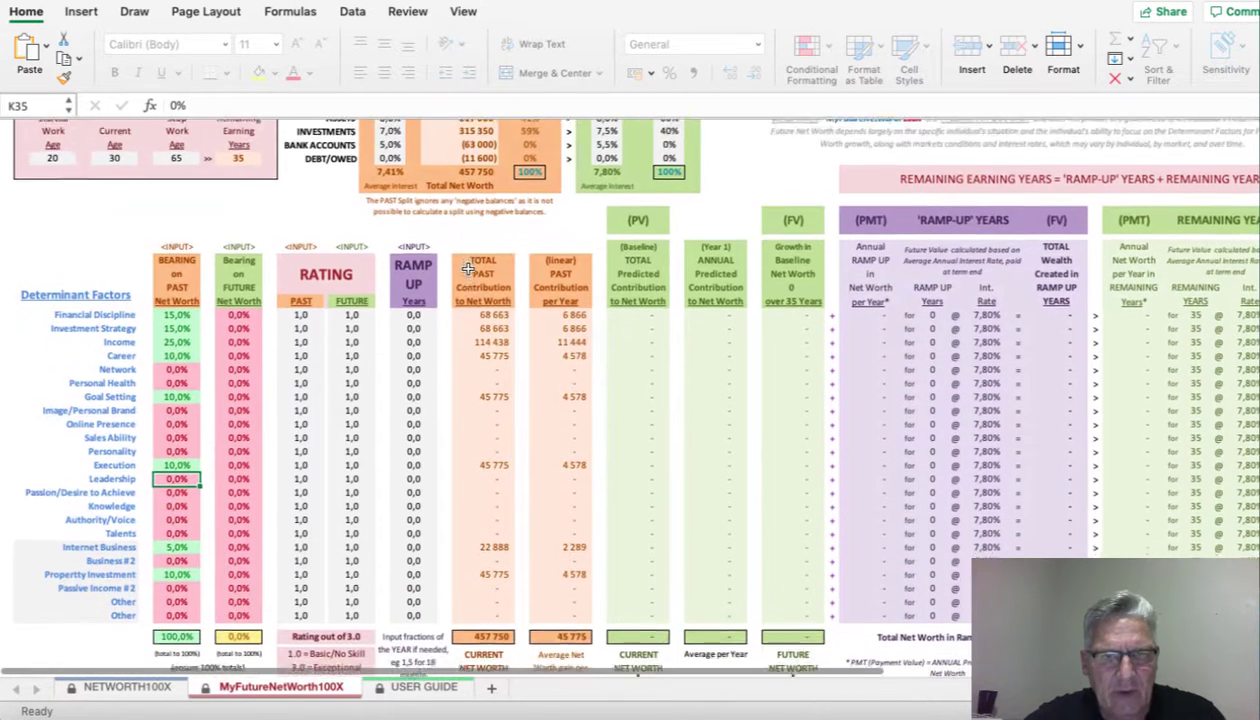
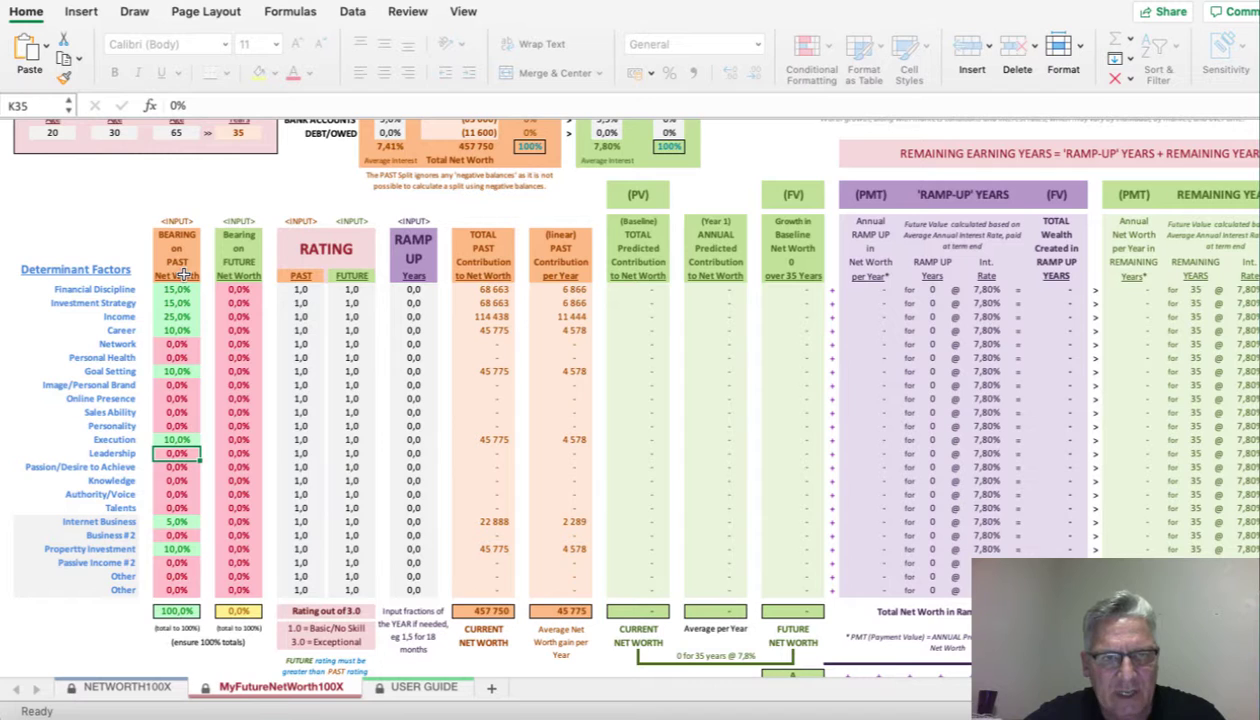
- Enter future bearings of 35% for Internet Business, 20% for Property Investment, 10% for Income and 5% for Career
left_click(251, 522)
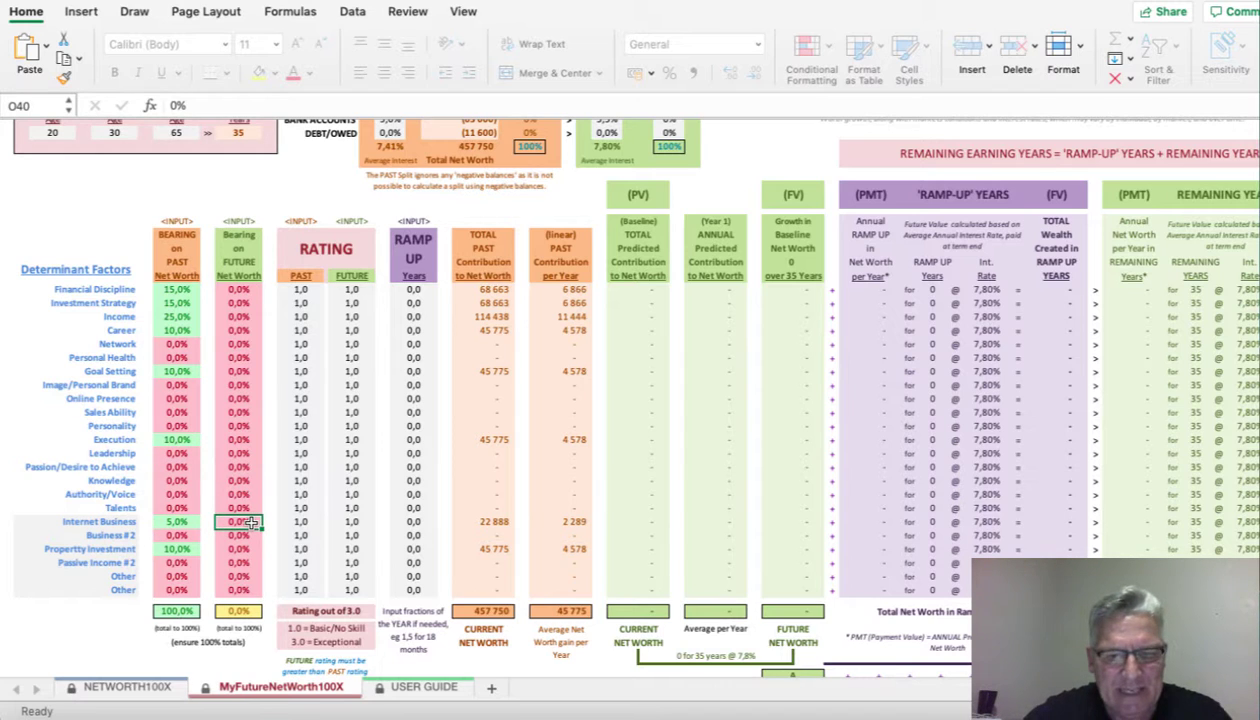
type("35")
key("Return")
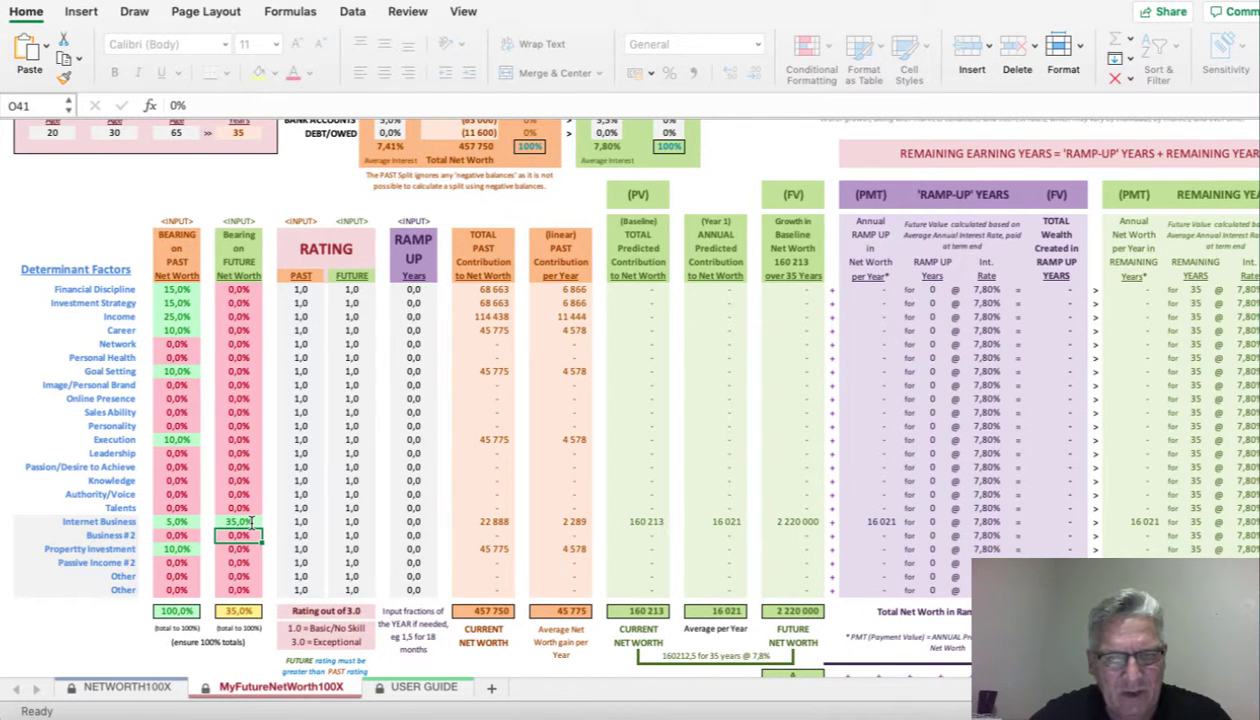
key("Return")
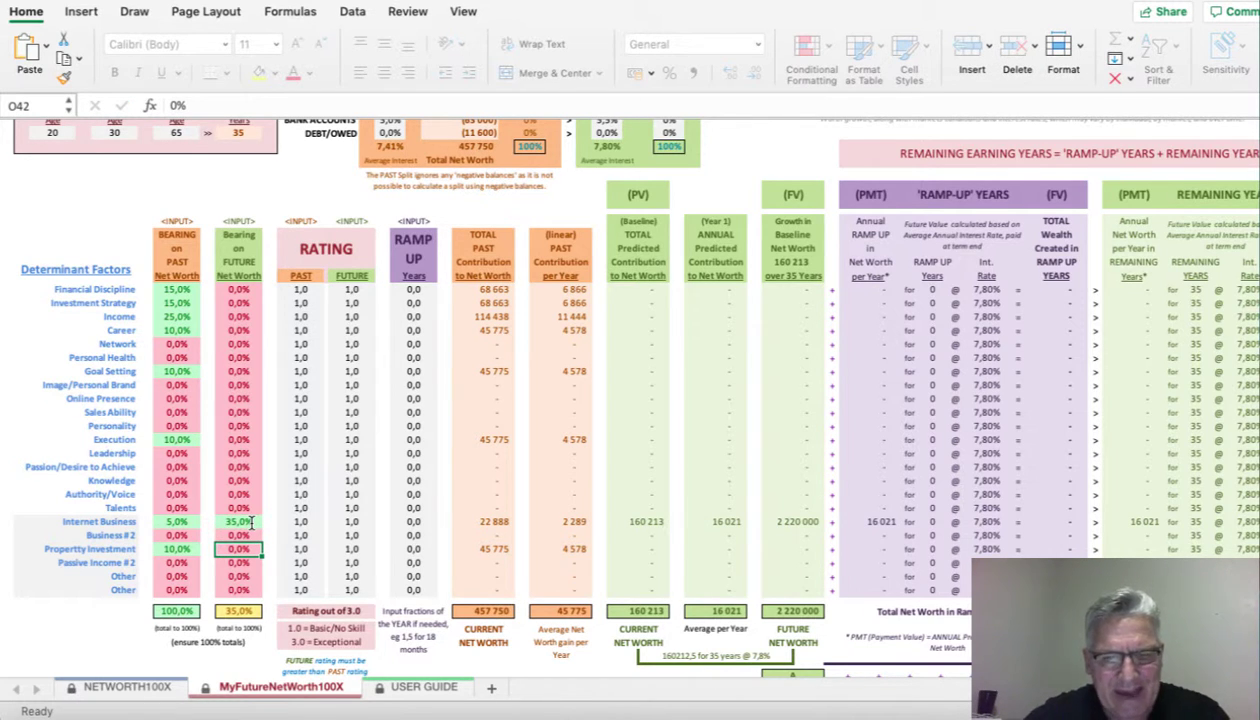
type("20")
key("Up")
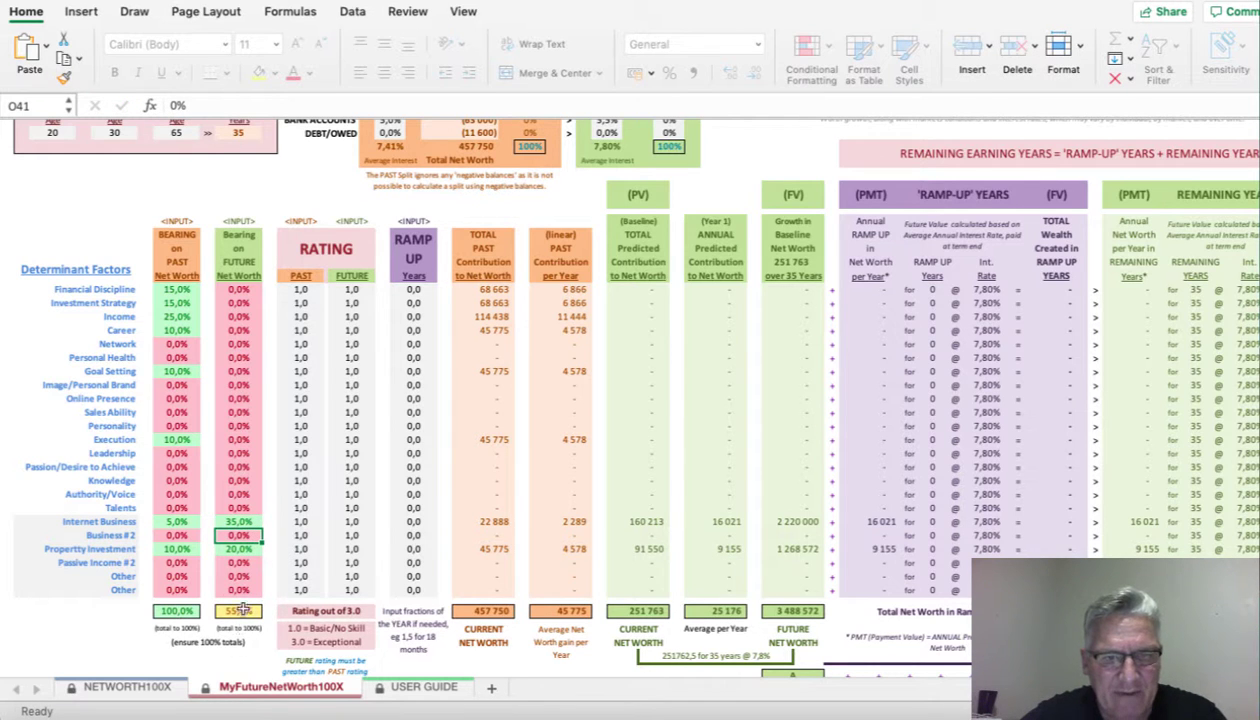
left_click(243, 317)
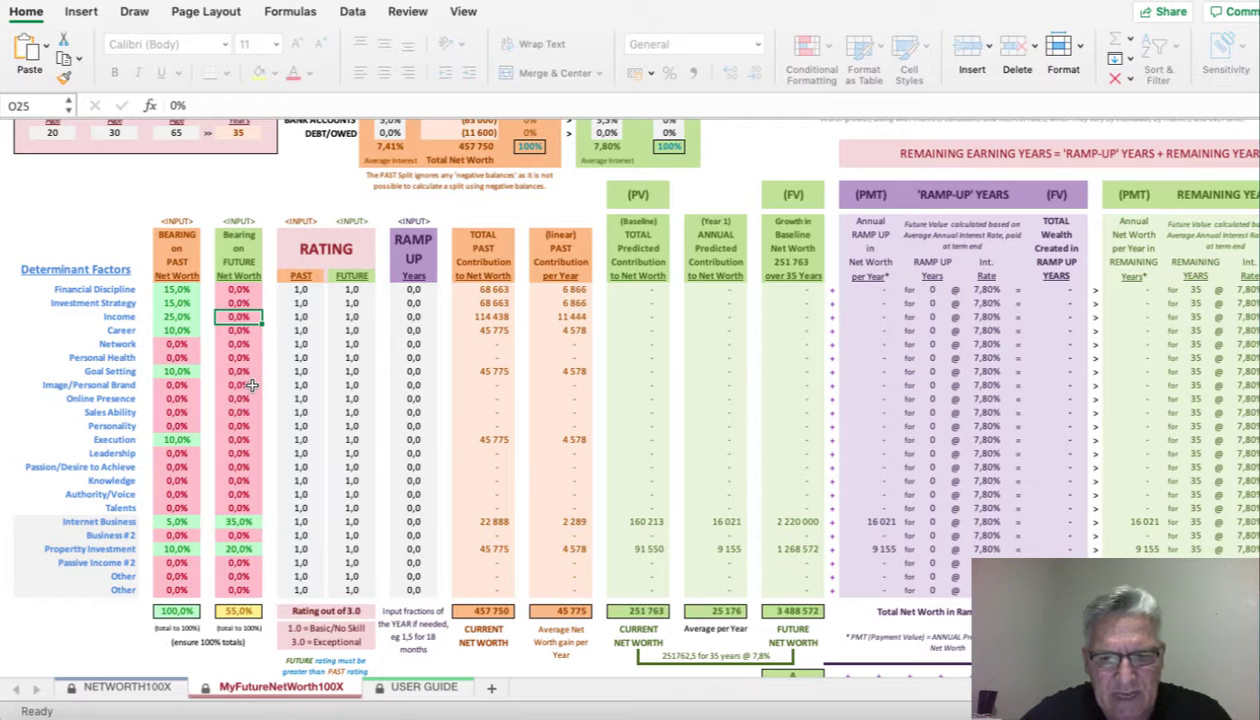
type("10")
key("Return")
type("5")
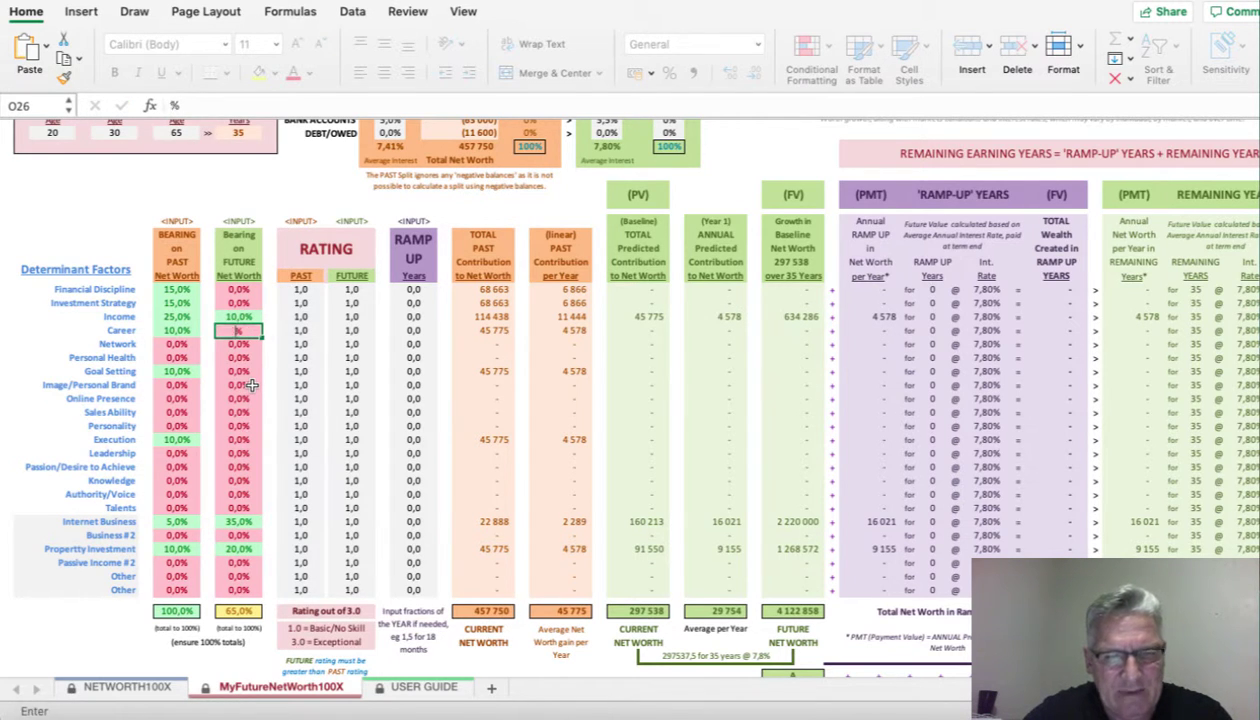
key("Return")
- Settle Financial Discipline and Investment Strategy future bearings at 10% each, bringing the total to 90%
key("Up")
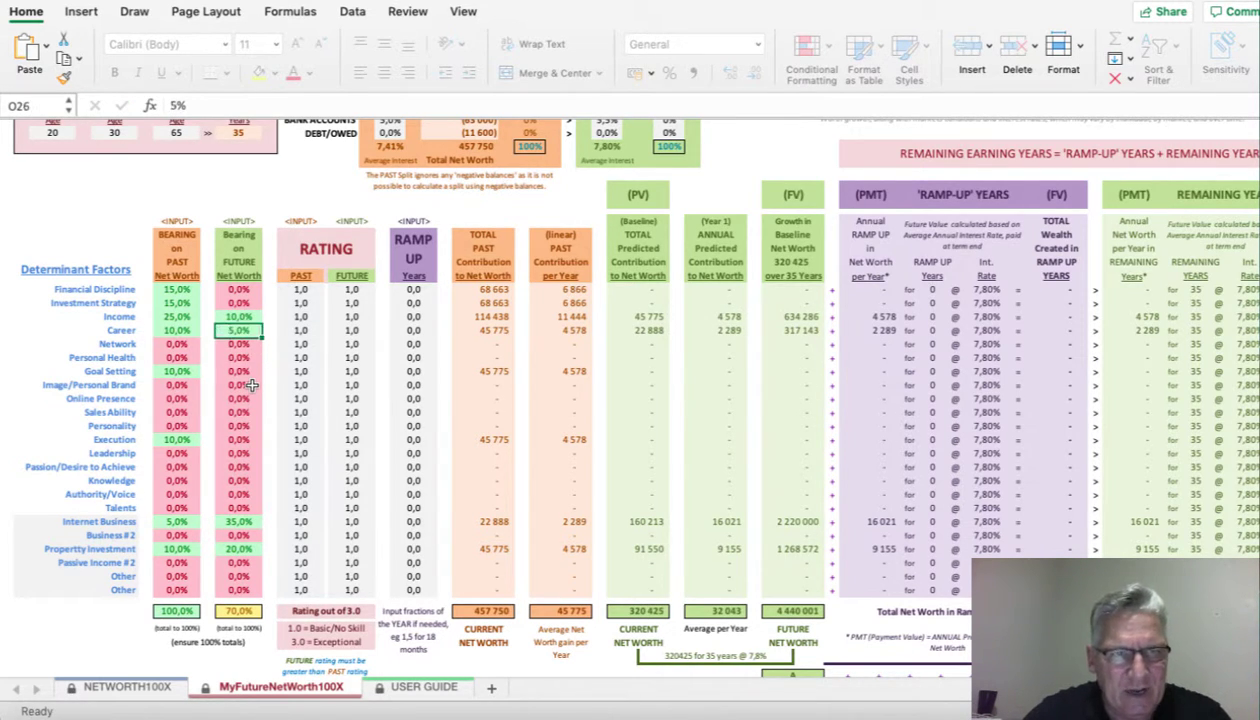
key("Up")
key("Up")
key("Up")
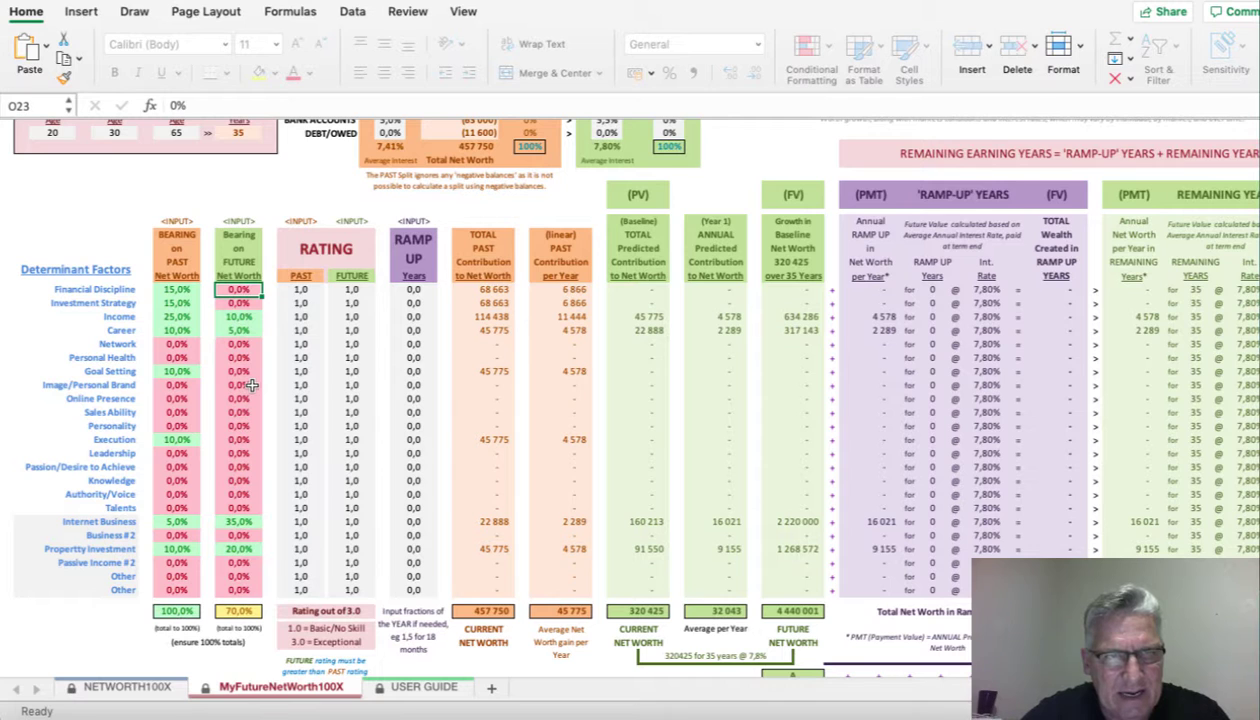
type("10")
key("Return")
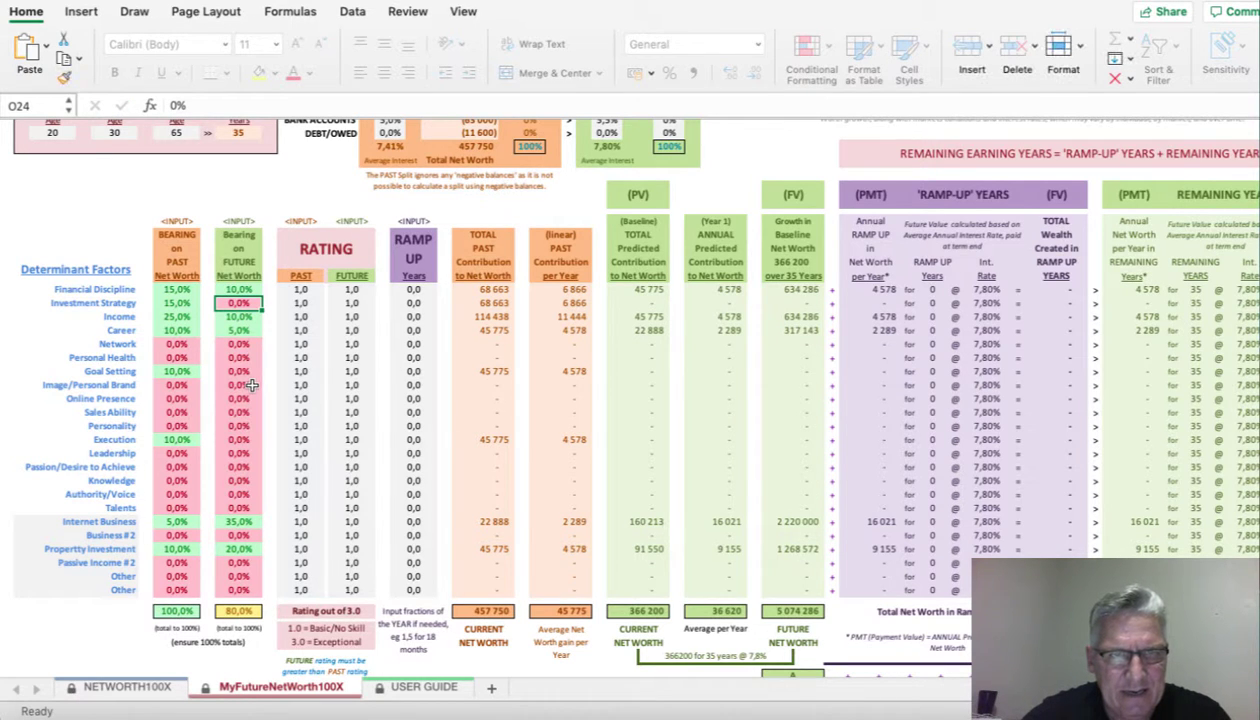
key("Up")
type("15")
key("Return")
type("15")
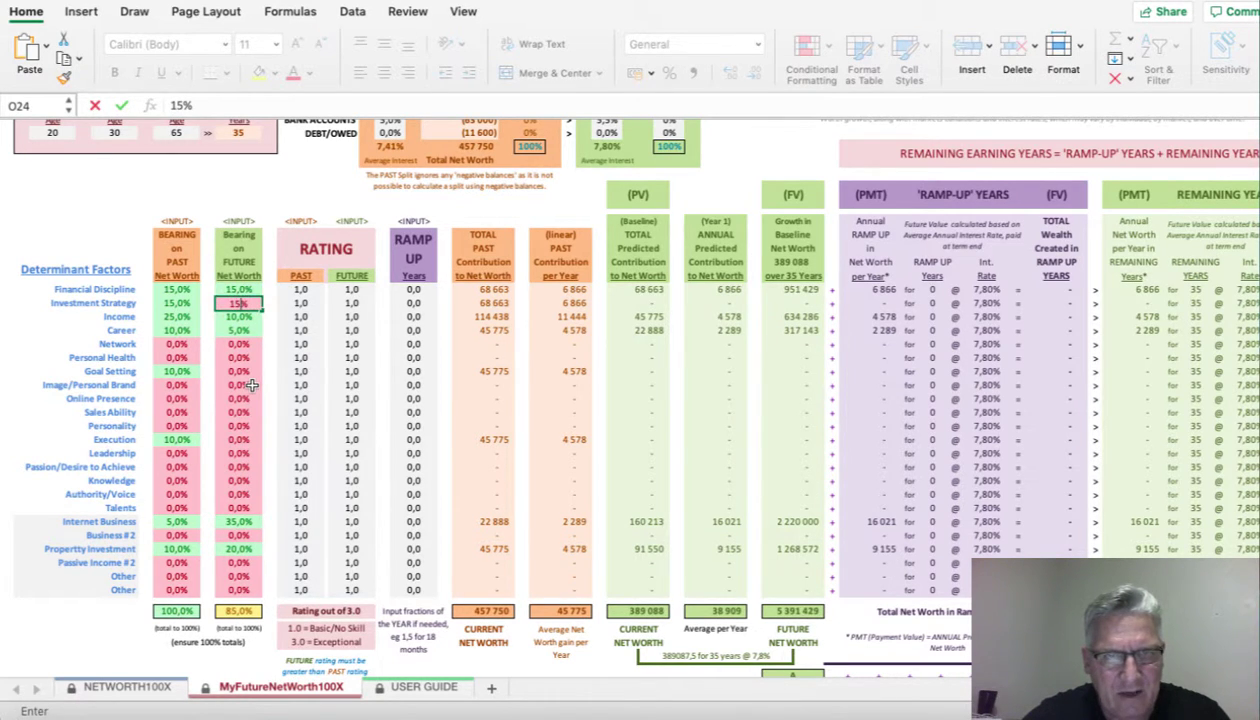
key("Return")
key("Up")
key("Up")
type("1")
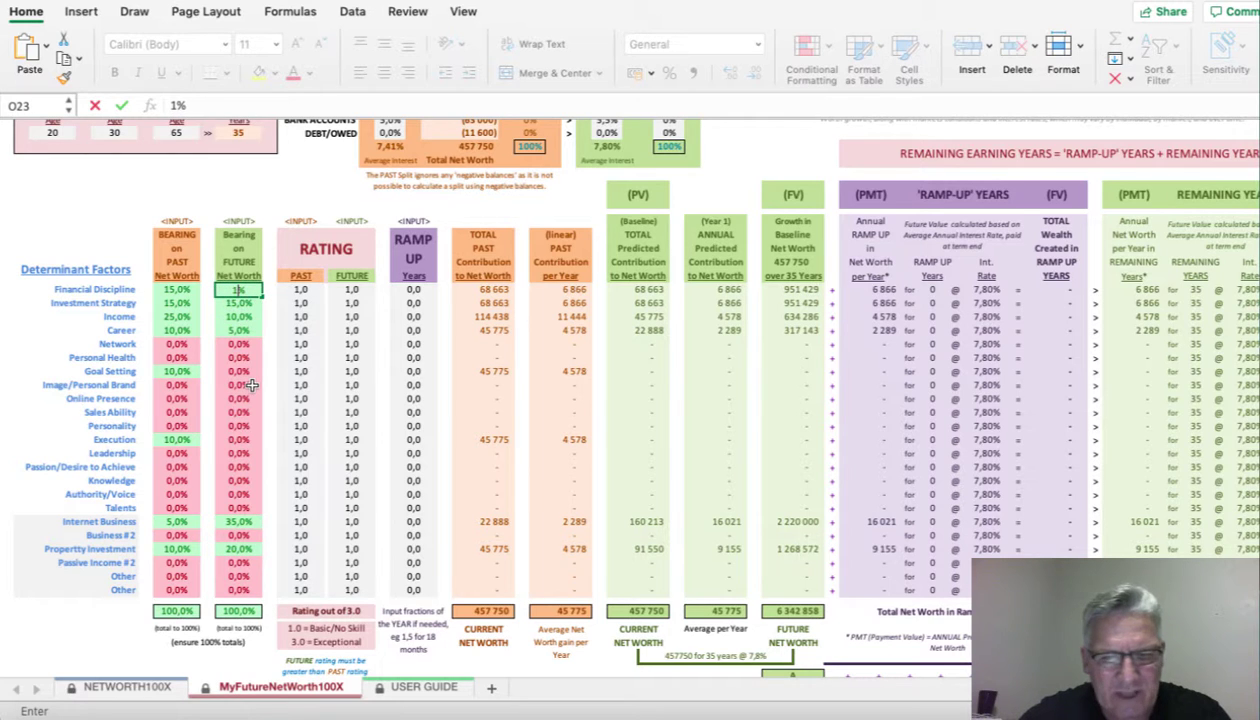
type("0")
key("Return")
type("10")
- Give Execution, Goal Setting and Sales Ability a 5% future bearing each
key("Return")
key("Return")
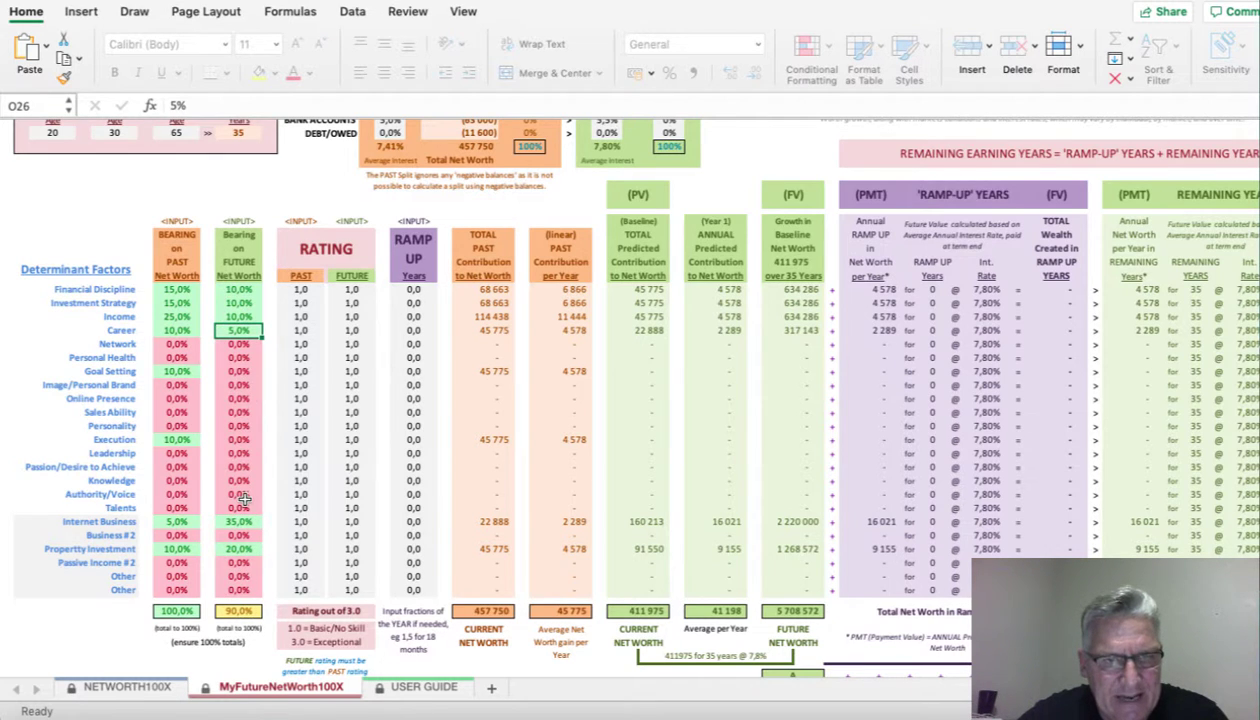
left_click(239, 441)
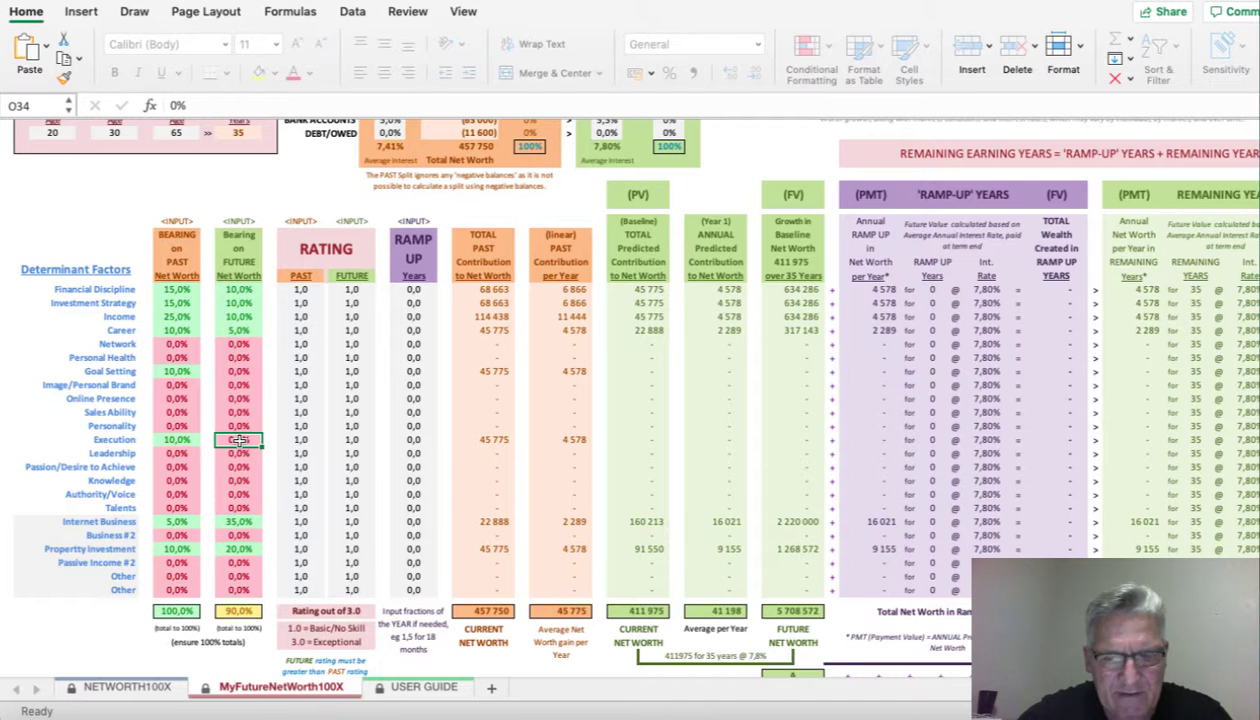
type("5")
key("Up")
key("Up")
key("Up")
key("Up")
key("Up")
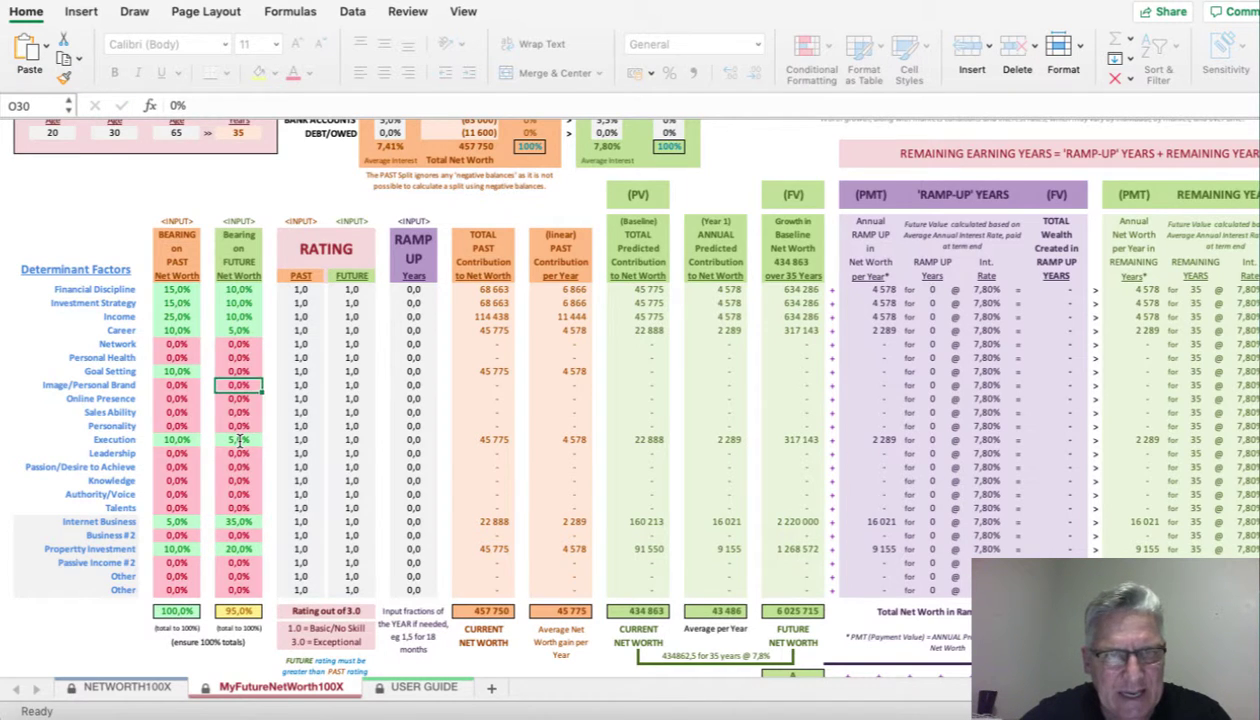
type("5")
key("Return")
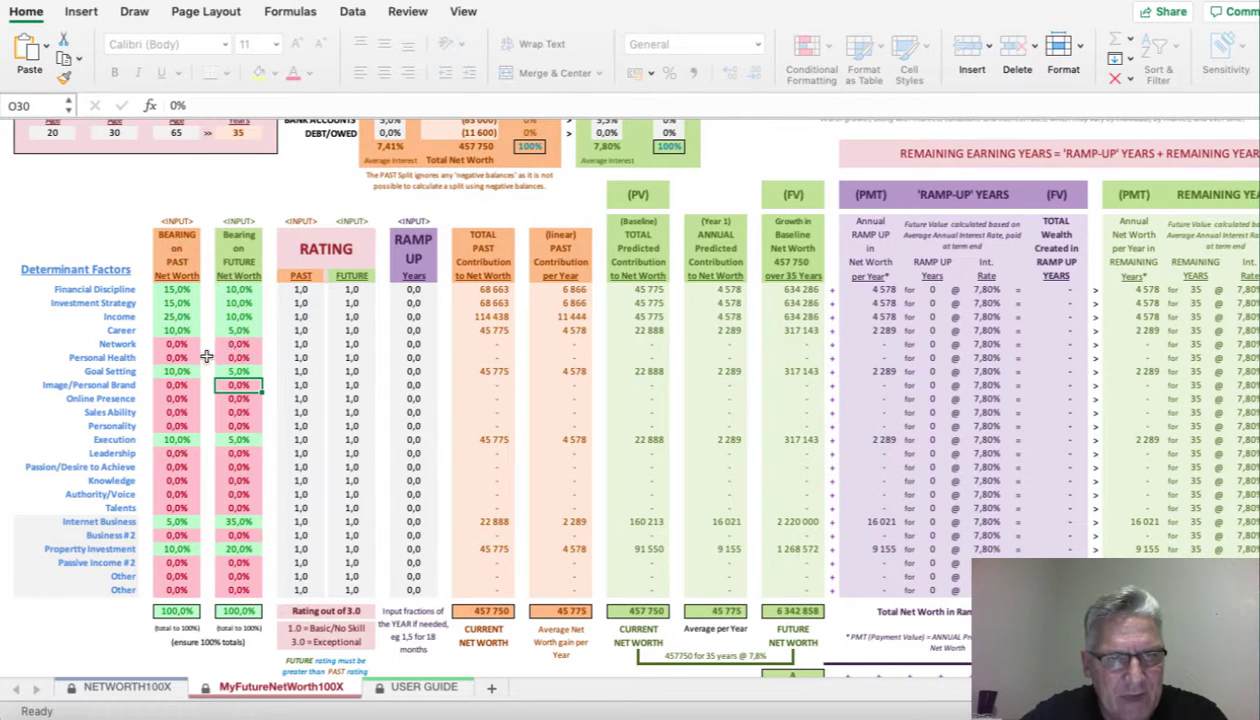
left_click(242, 412)
type("5")
key("Return")
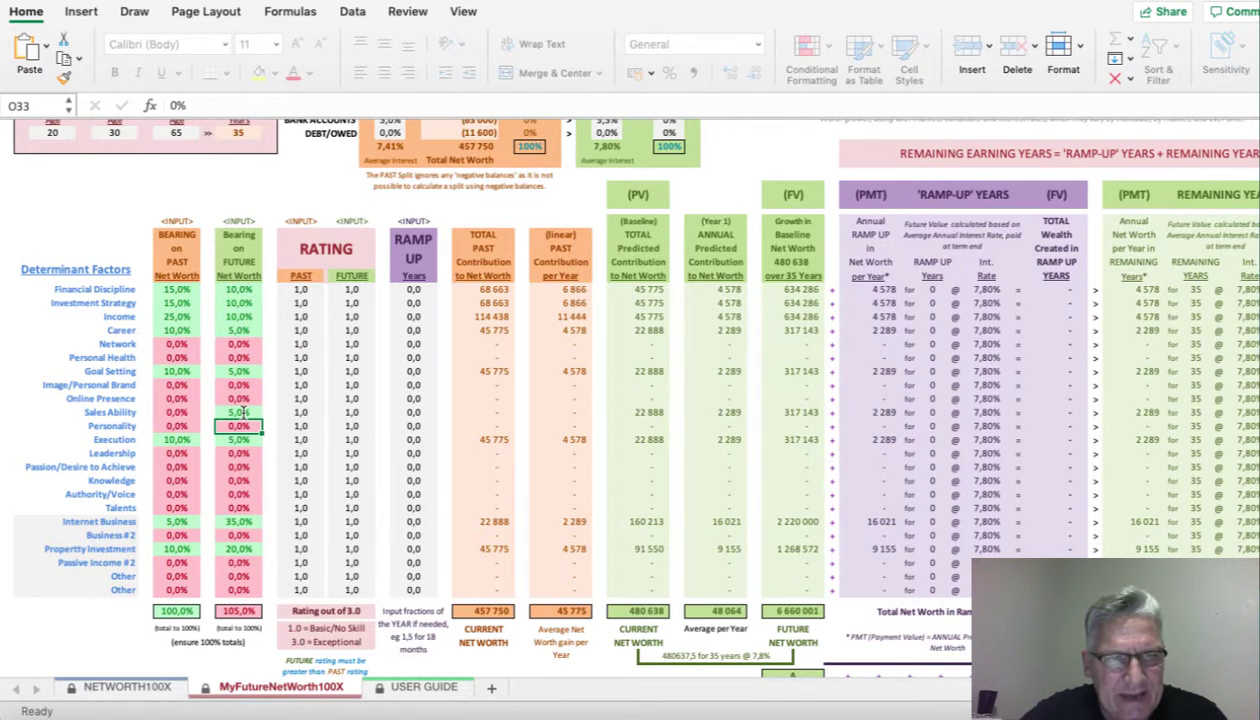
- Lower Income's future bearing to 5% so the future bearings total 100%
key("Up")
key("Up")
key("Up")
key("Up")
key("Up")
key("Up")
key("Up")
key("Up")
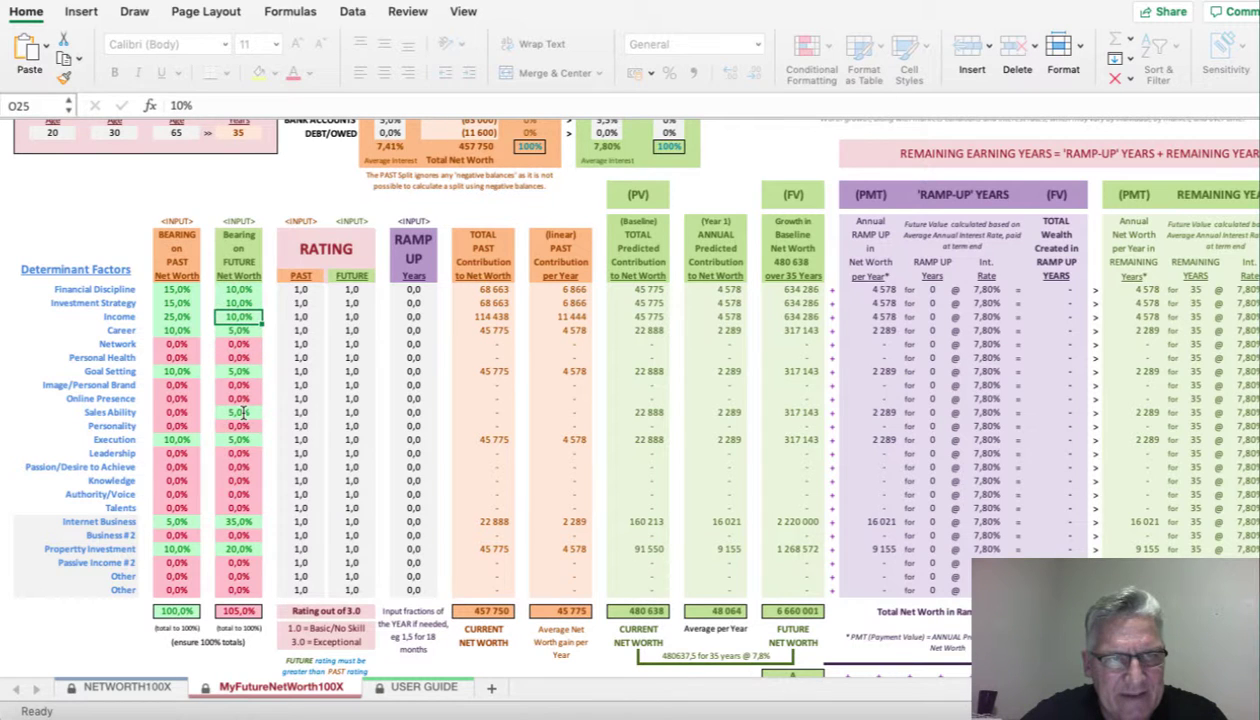
key("Up")
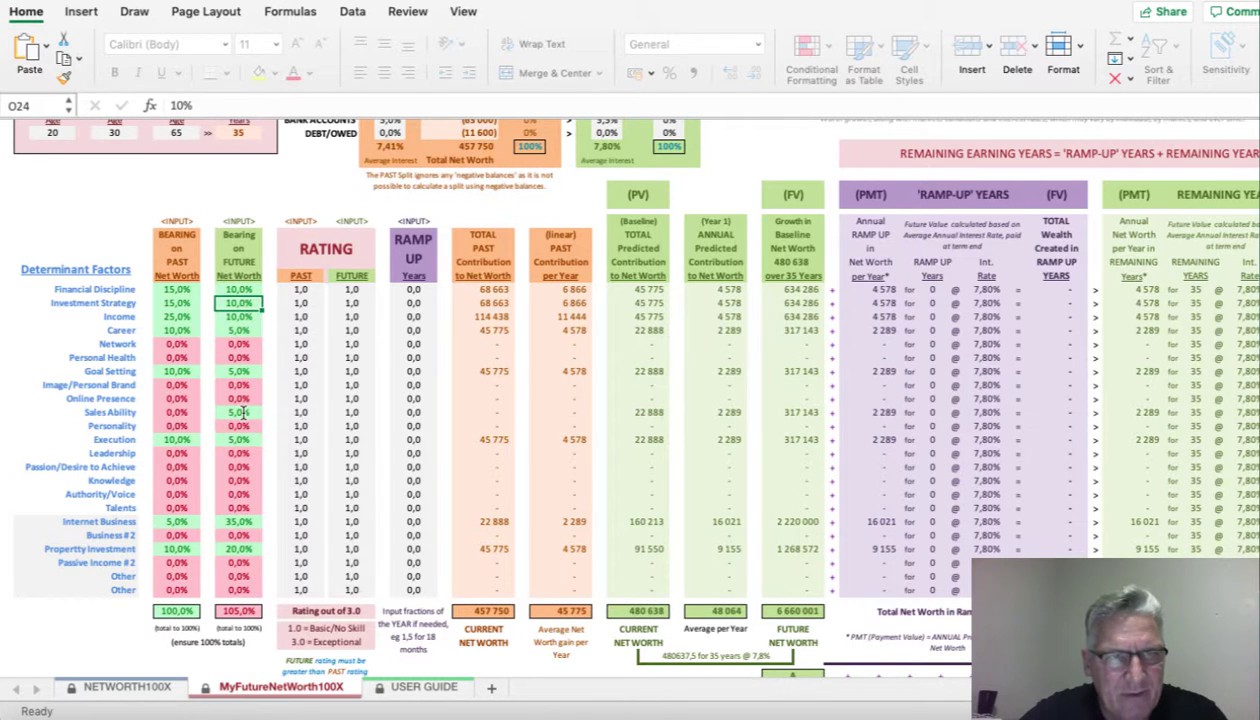
key("Down")
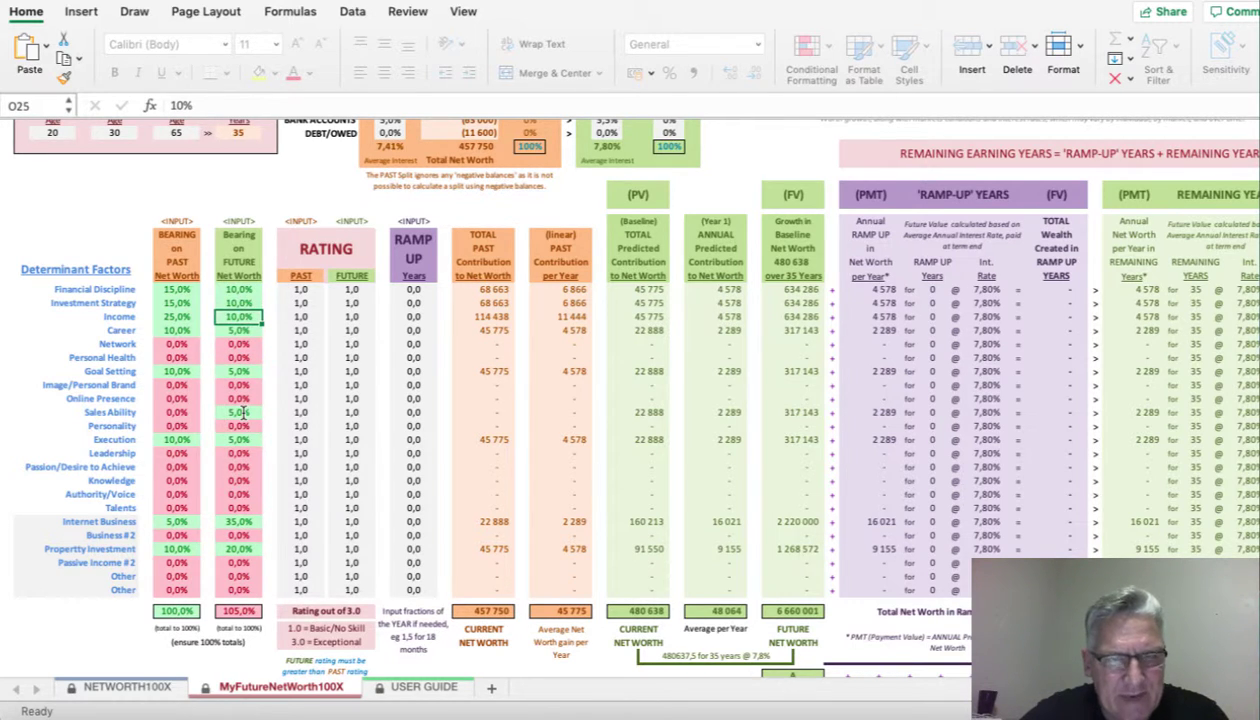
type("5")
key("Return")
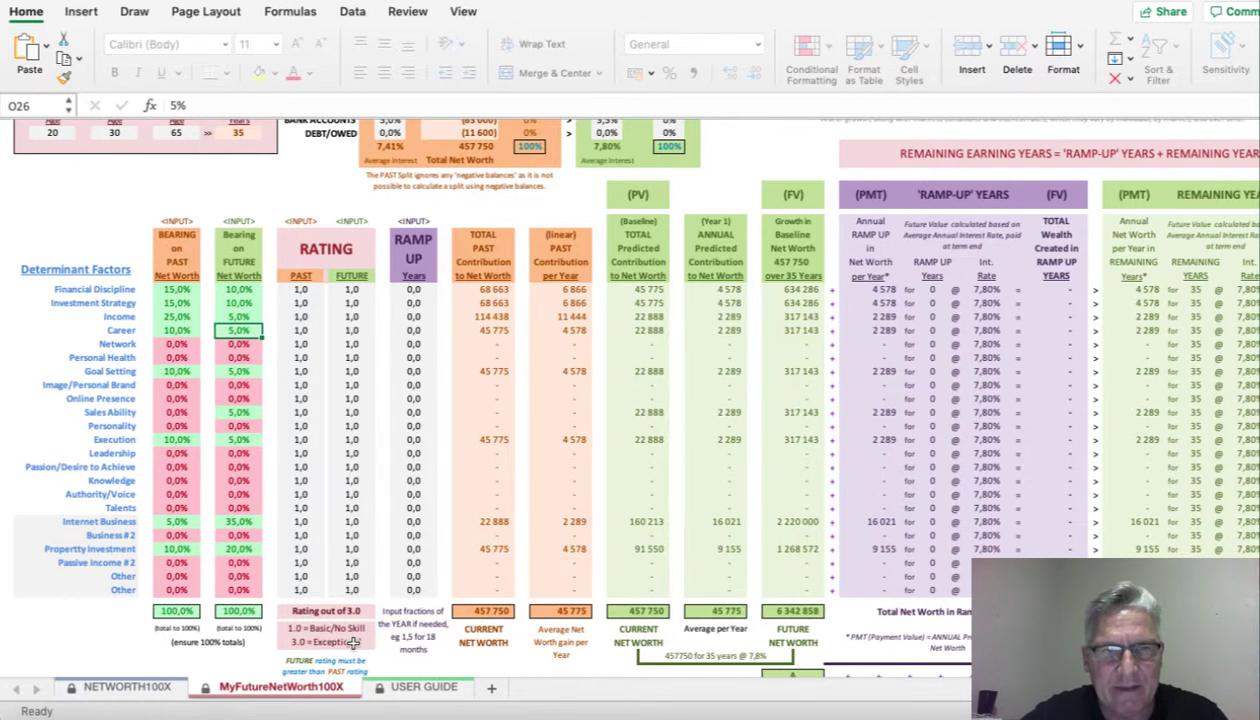
- Enter PAST ratings of 2,0 for Financial Discipline and Investment Strategy, and 2,5 for Income, Career and Goal Setting
left_click(300, 289)
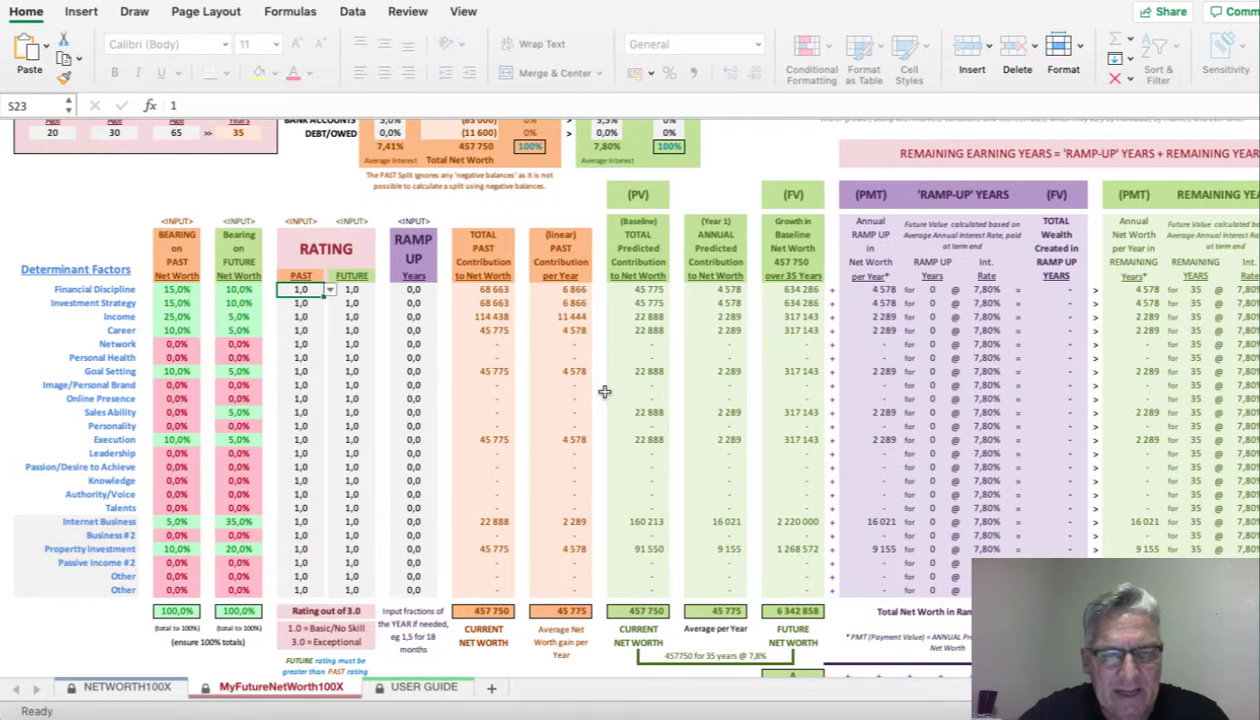
type("2")
key("Return")
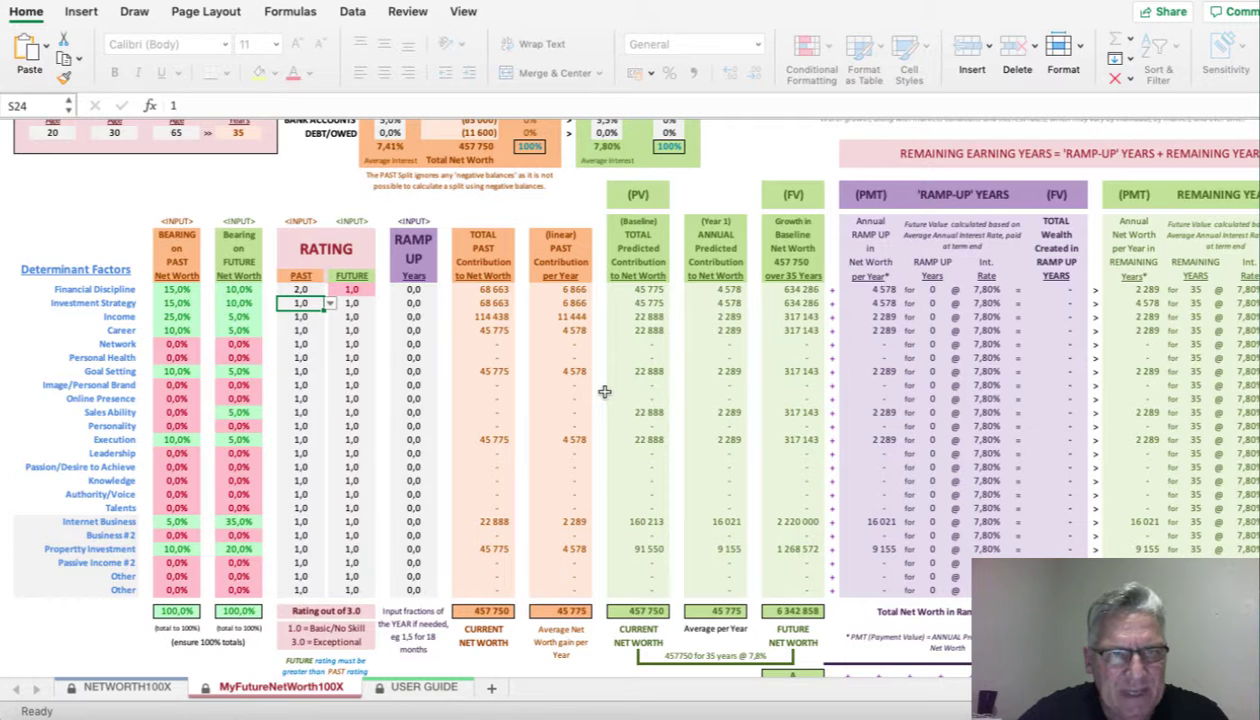
key("Return")
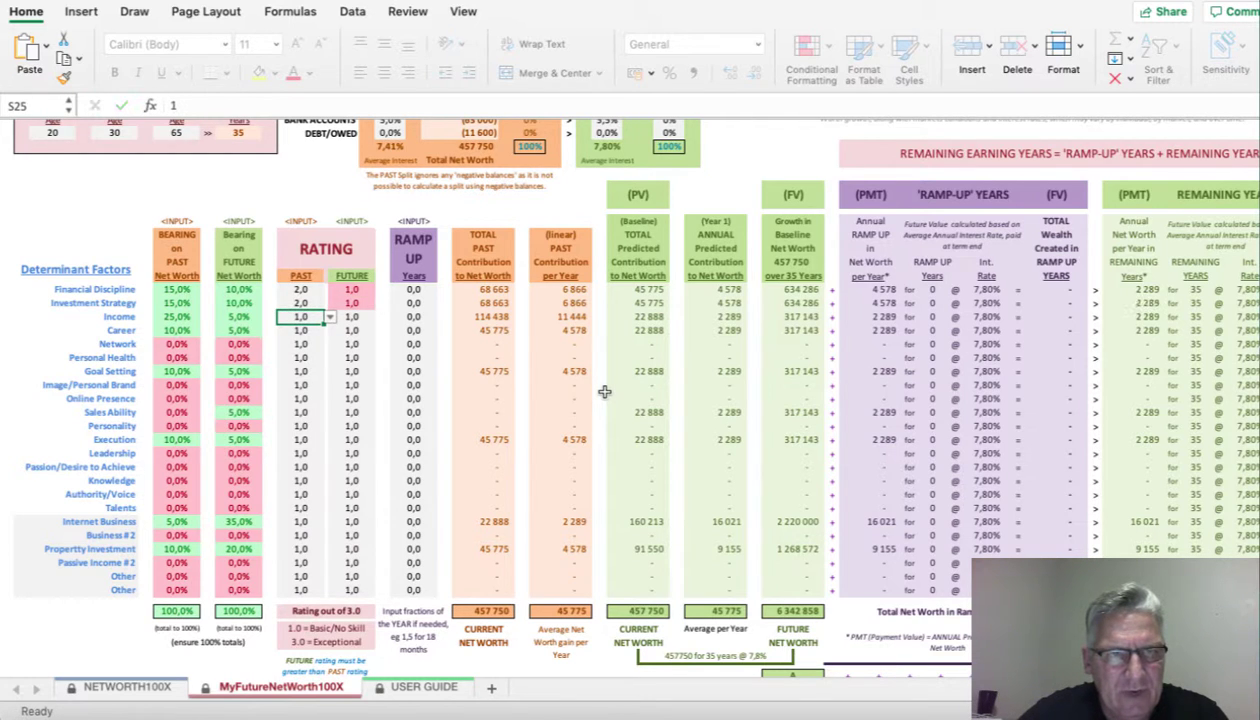
type("2,5")
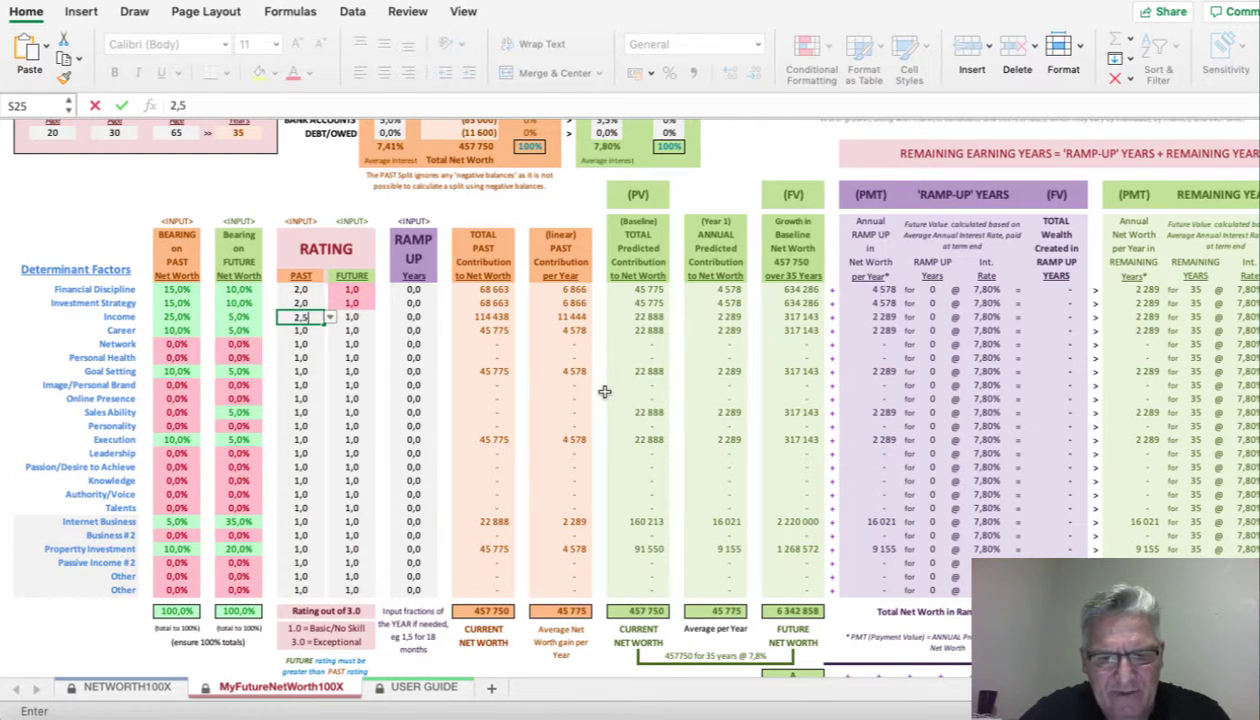
key("Return")
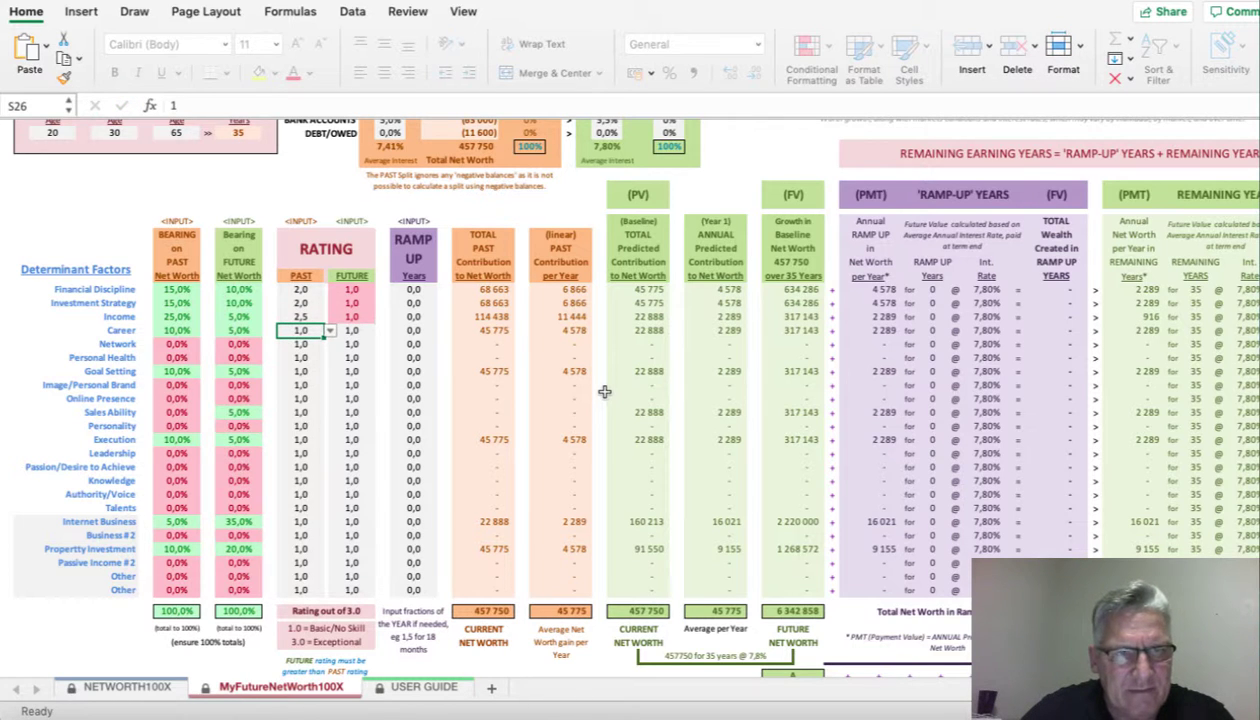
type("2,5")
key("Return")
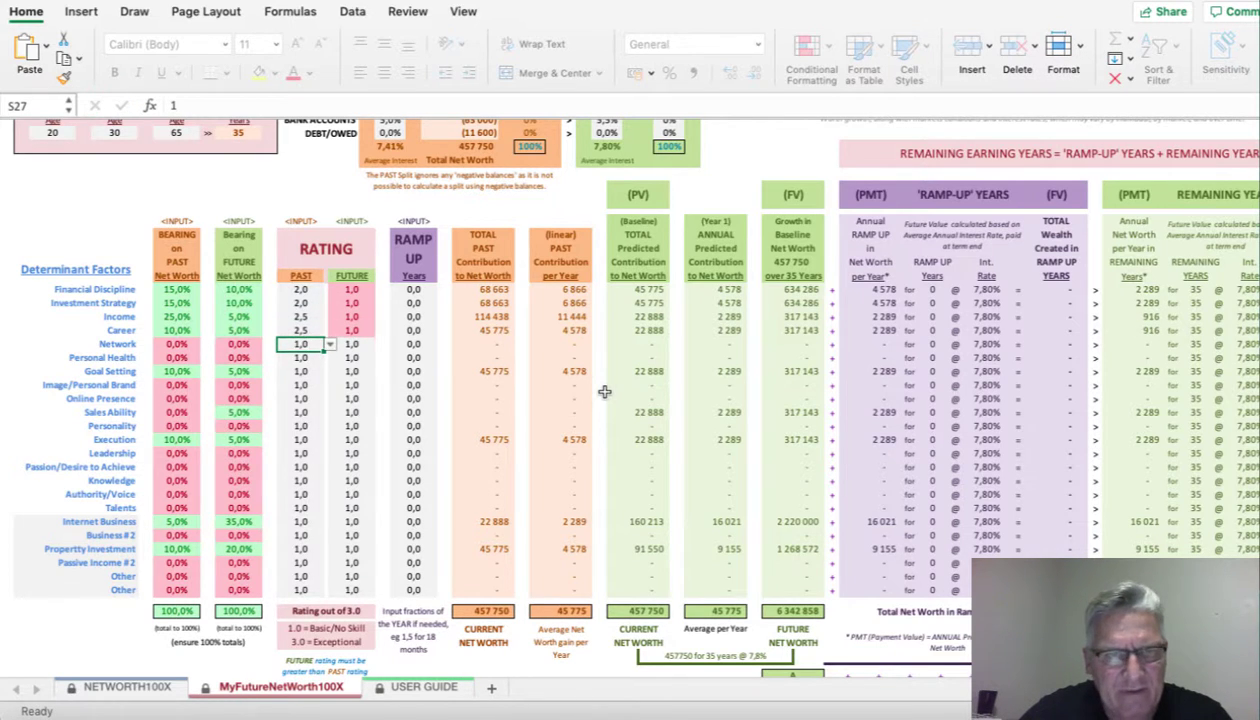
key("Return")
key("Return")
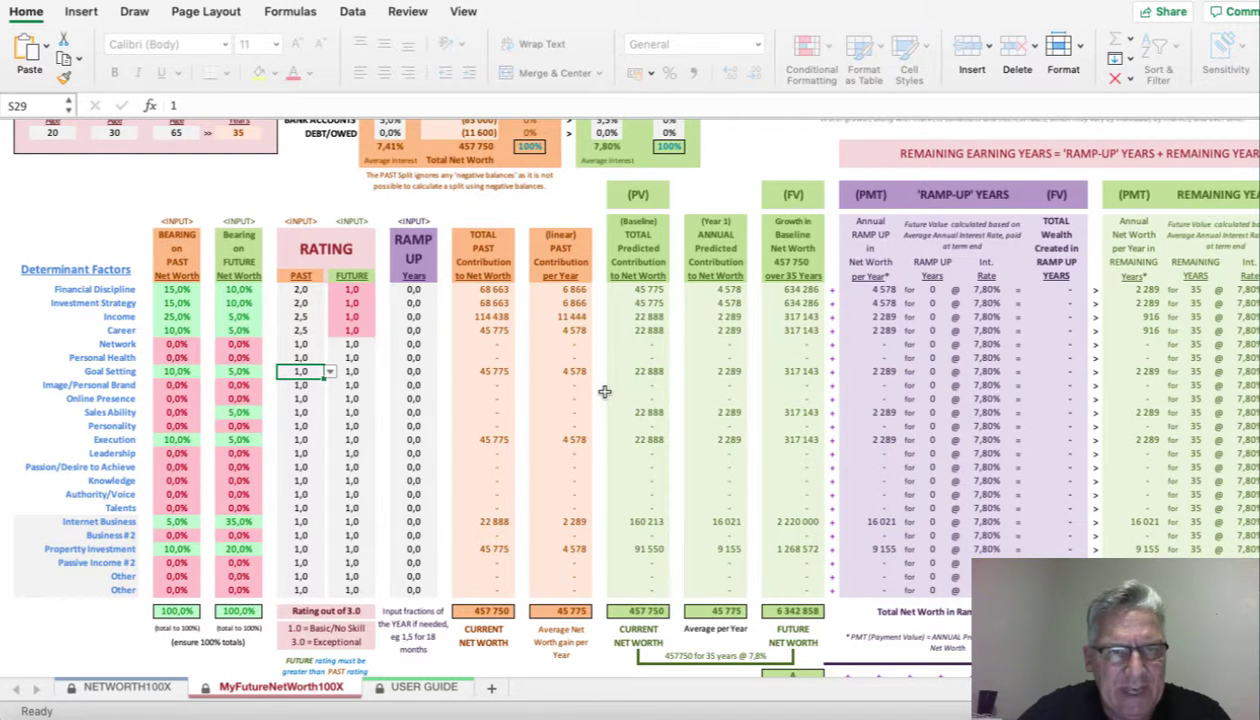
type("2,5")
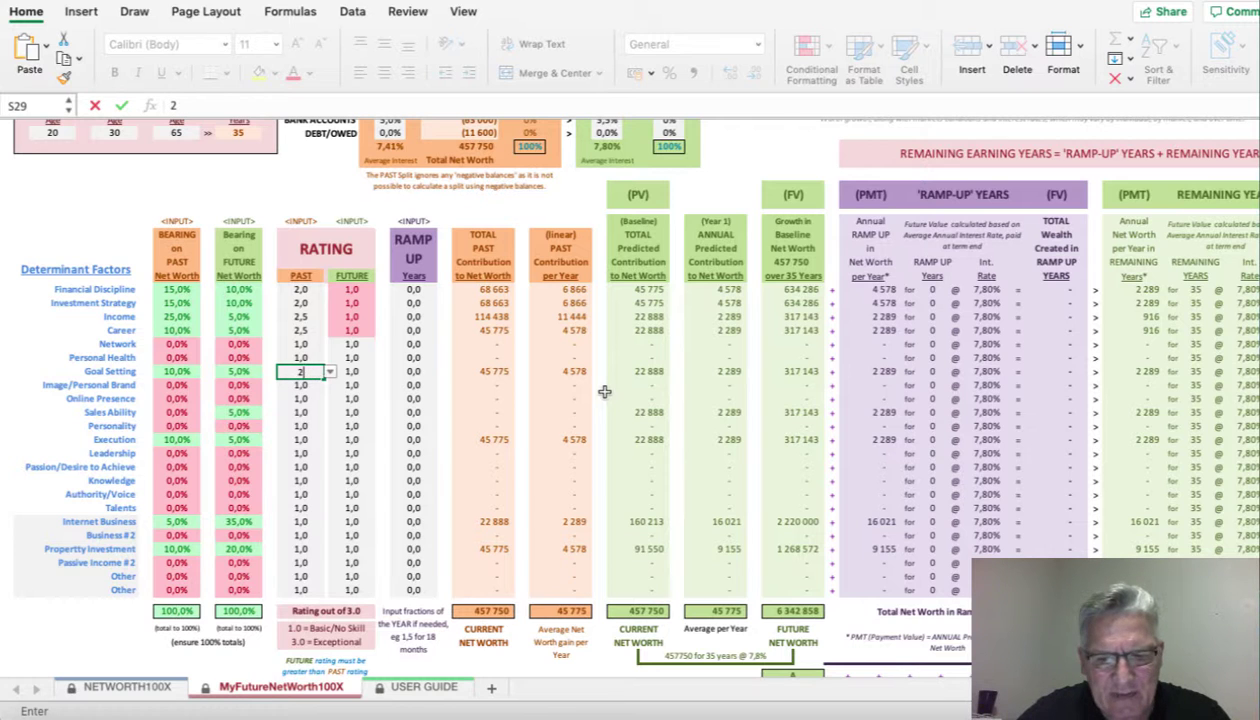
key("Return")
key("Return")
- Rate Sales Ability 2,0, Execution 2,5, Internet Business 1,5 and Property Investment 2,0 for the past
key("Return")
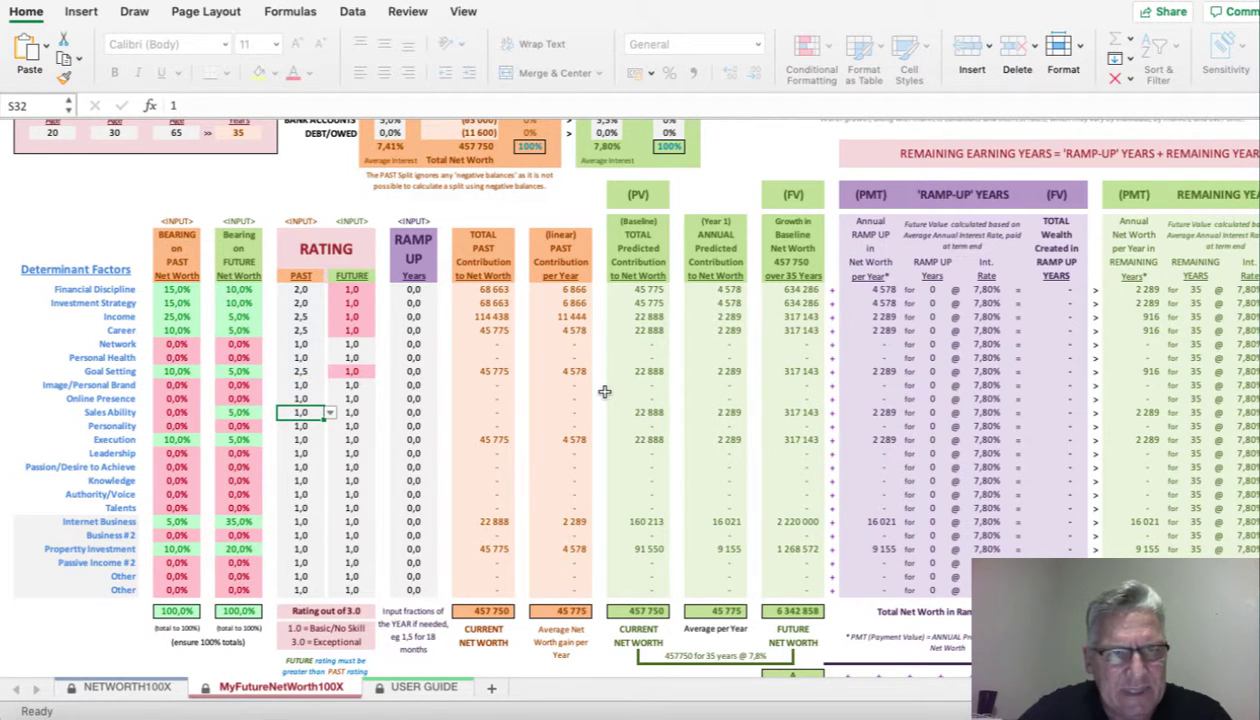
type("2")
key("Return")
key("Return")
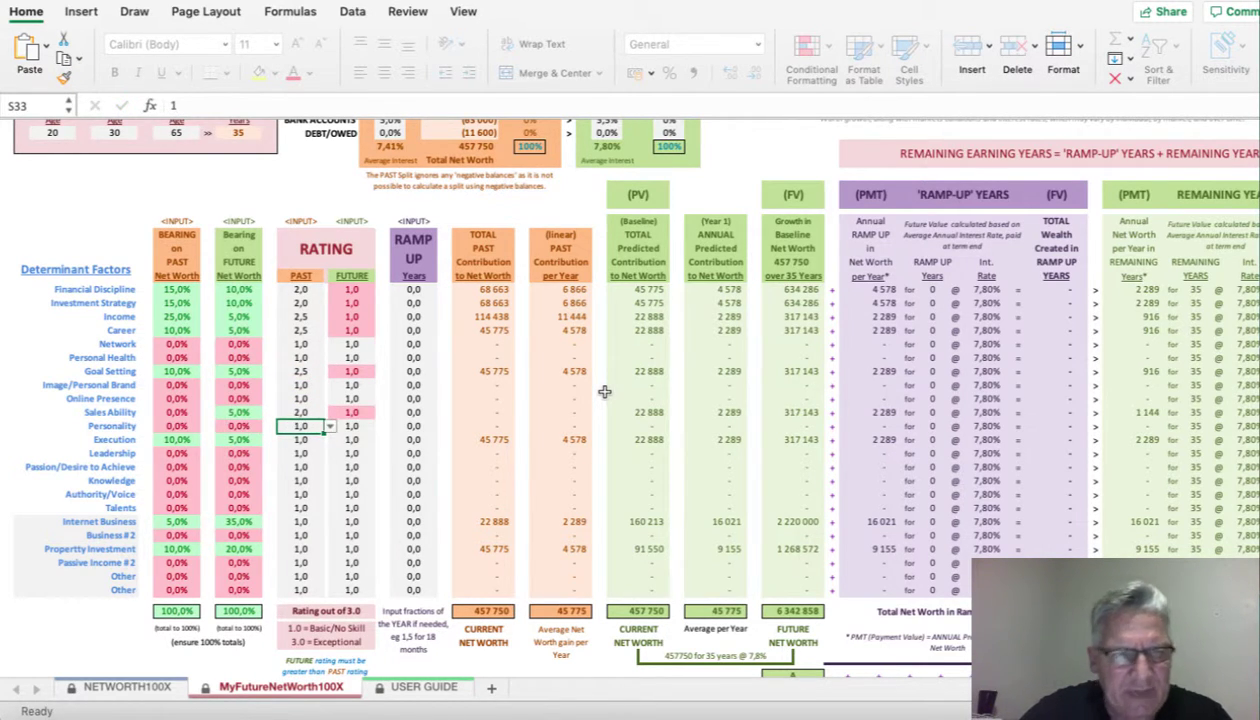
type("2,5")
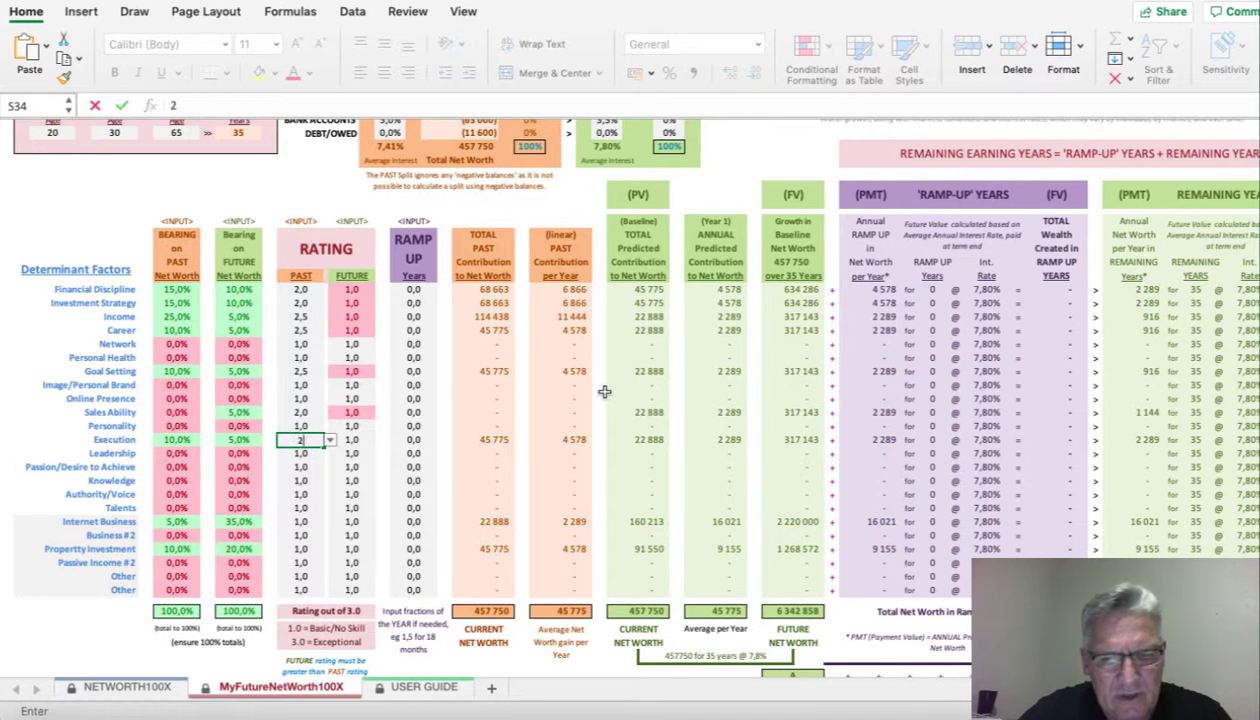
key("Return")
key("Return")
key("Return")
key("Return")
key("Return")
key("Return")
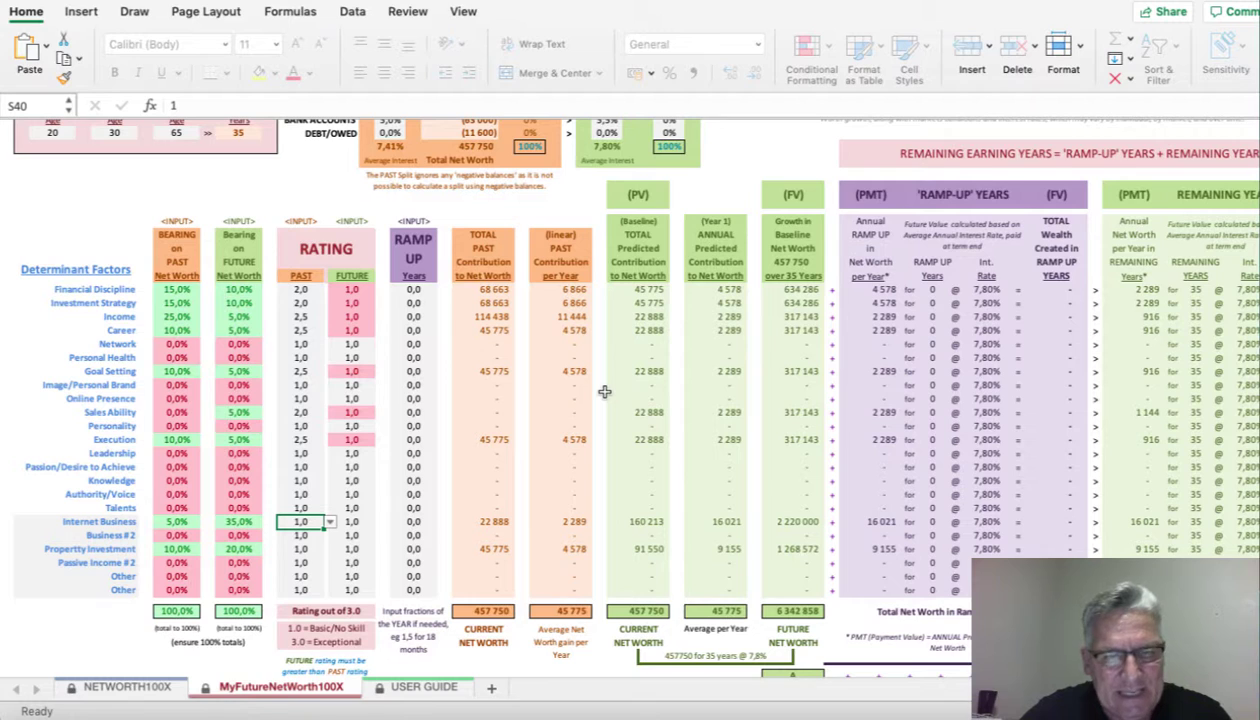
type("1,5")
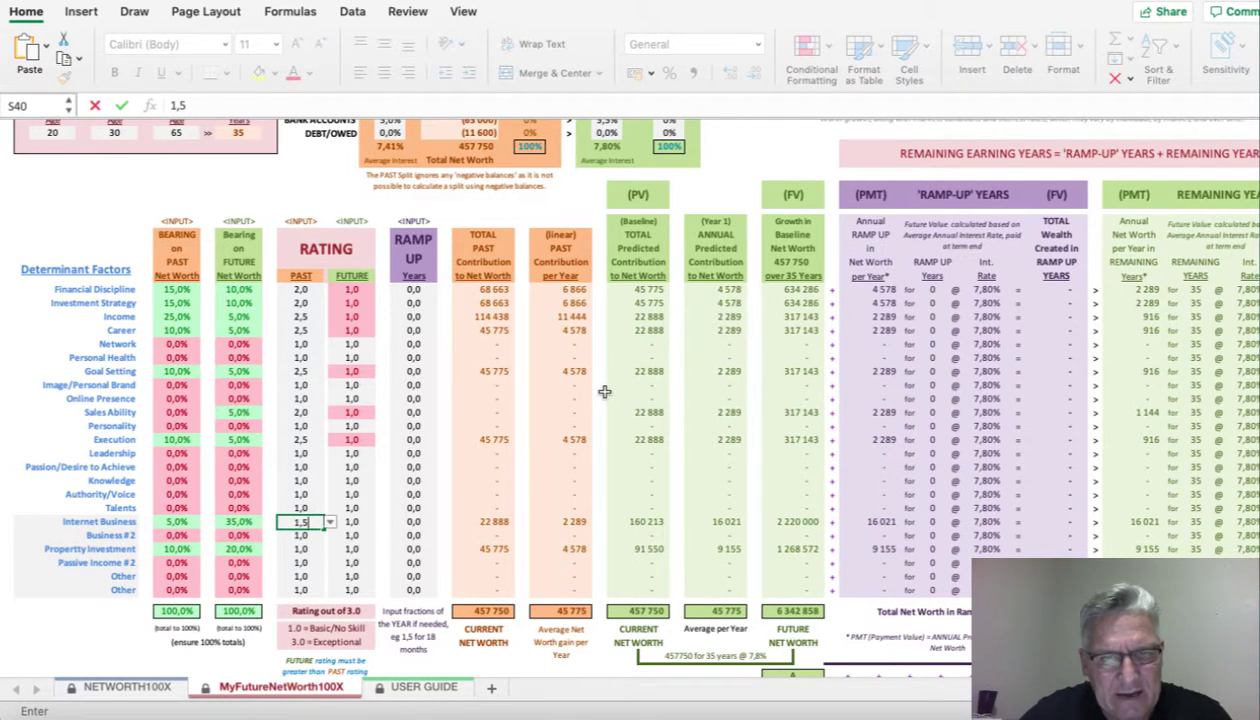
key("Return")
key("Return")
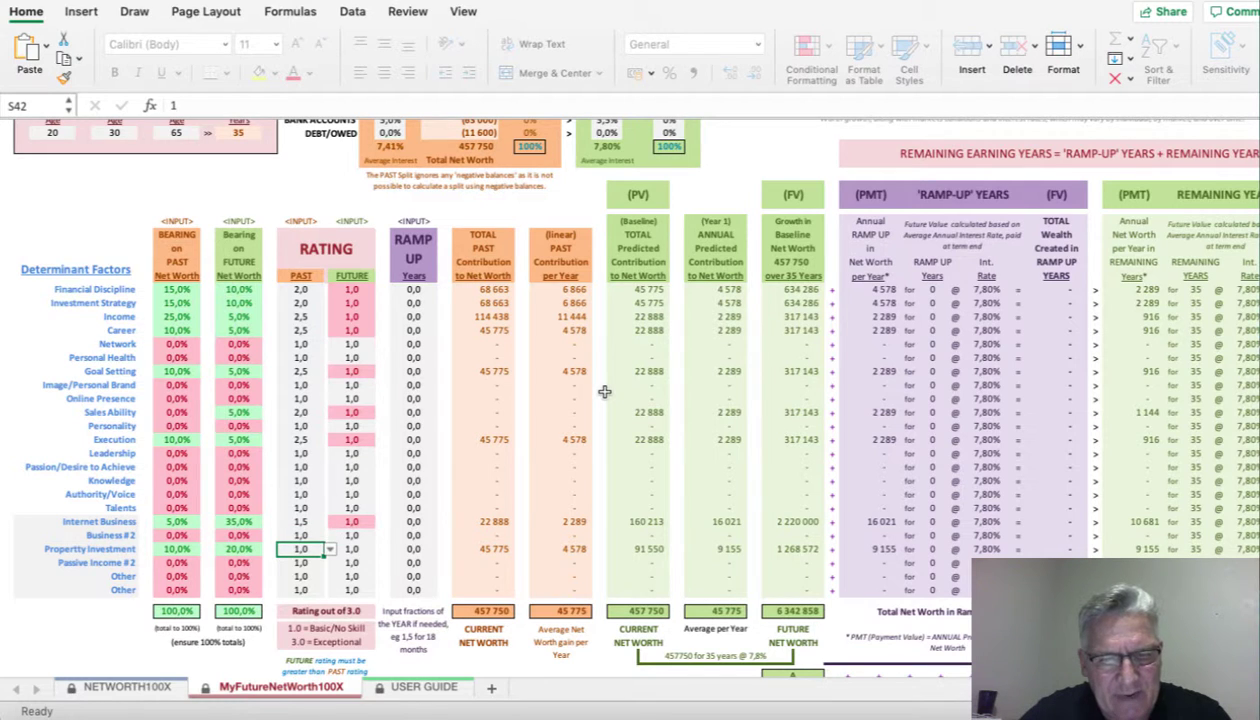
type("2")
key("Up")
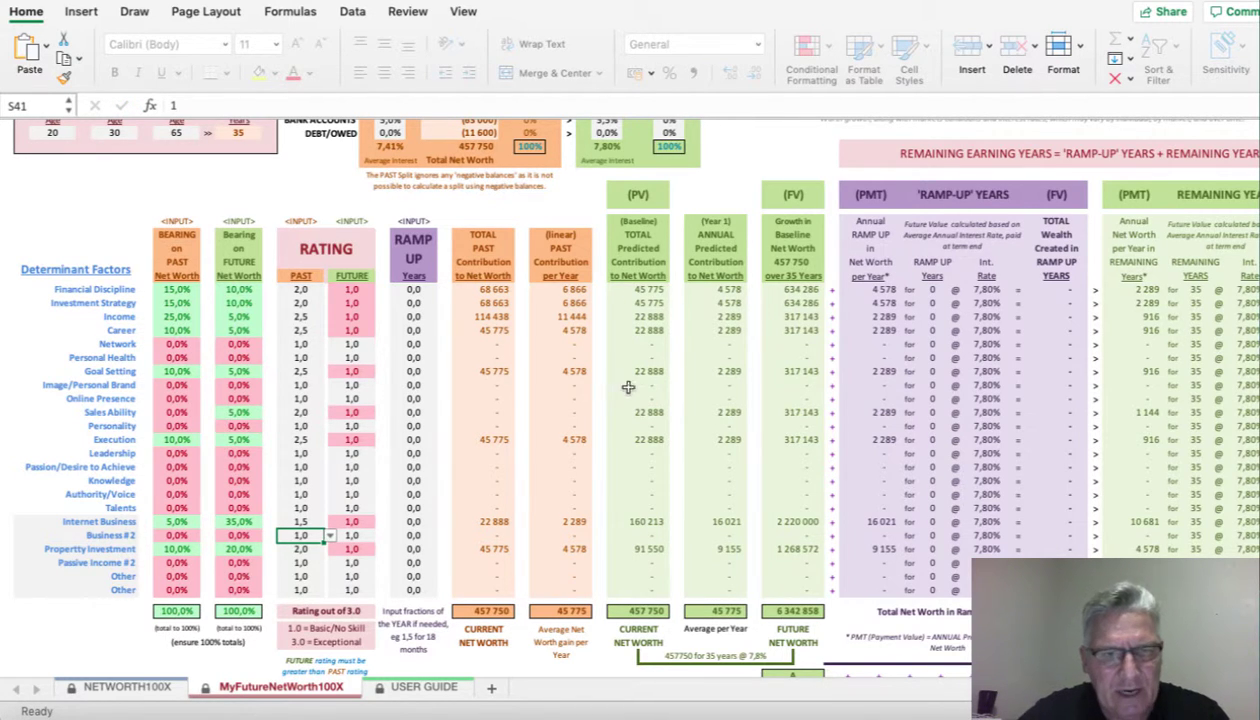
left_click(354, 331)
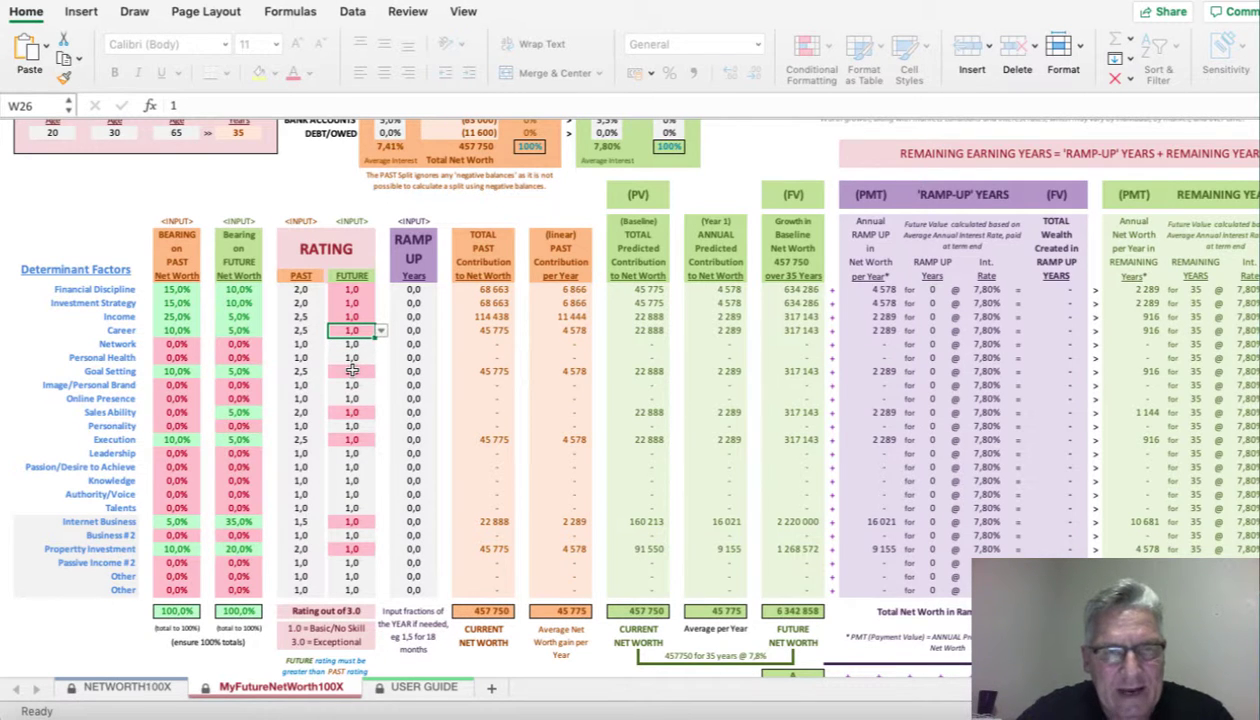
key("Up")
key("Up")
key("Up")
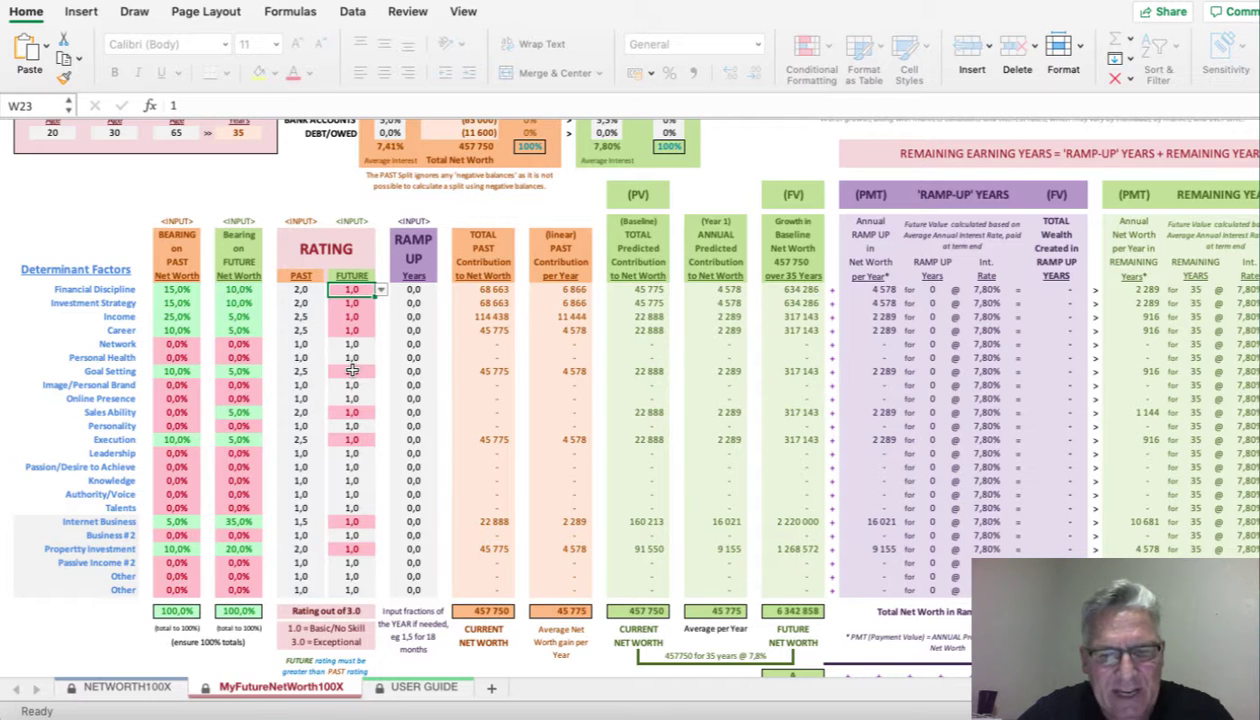
- Enter FUTURE ratings of 2,8 for Financial Discipline and Investment Strategy, 2,5 for Income and Career, and 2,7 for Goal Setting
type("2,8")
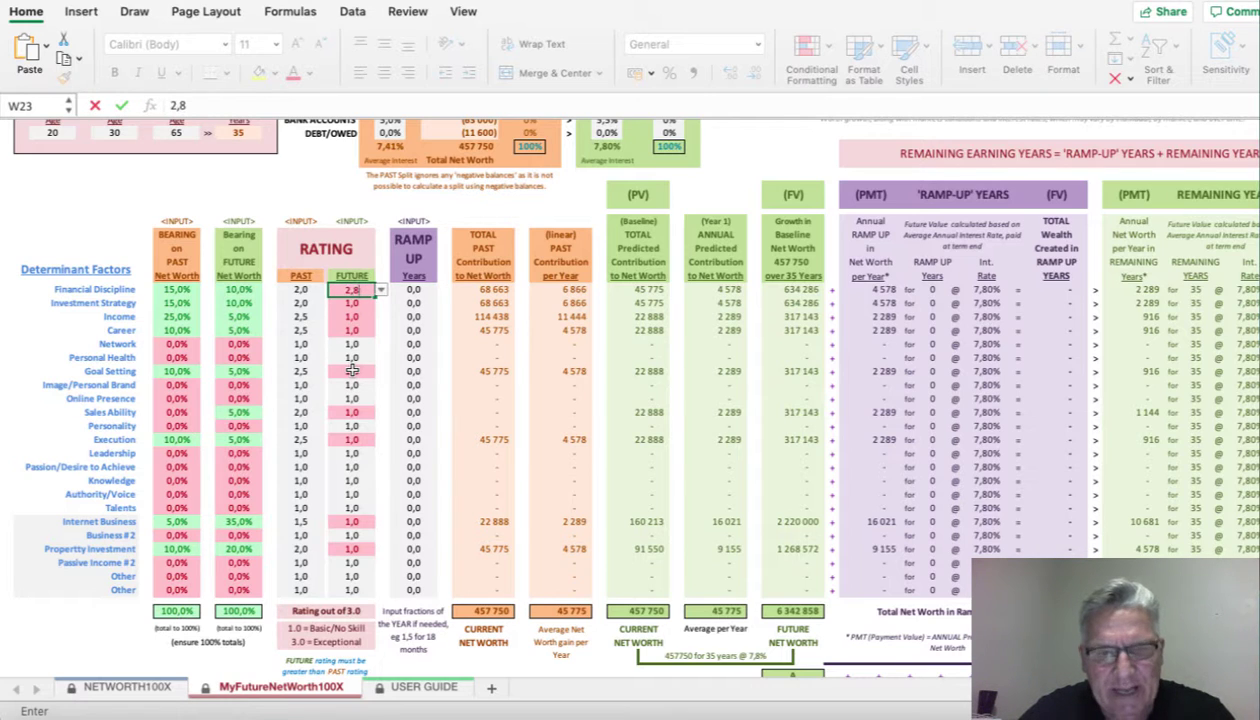
key("Return")
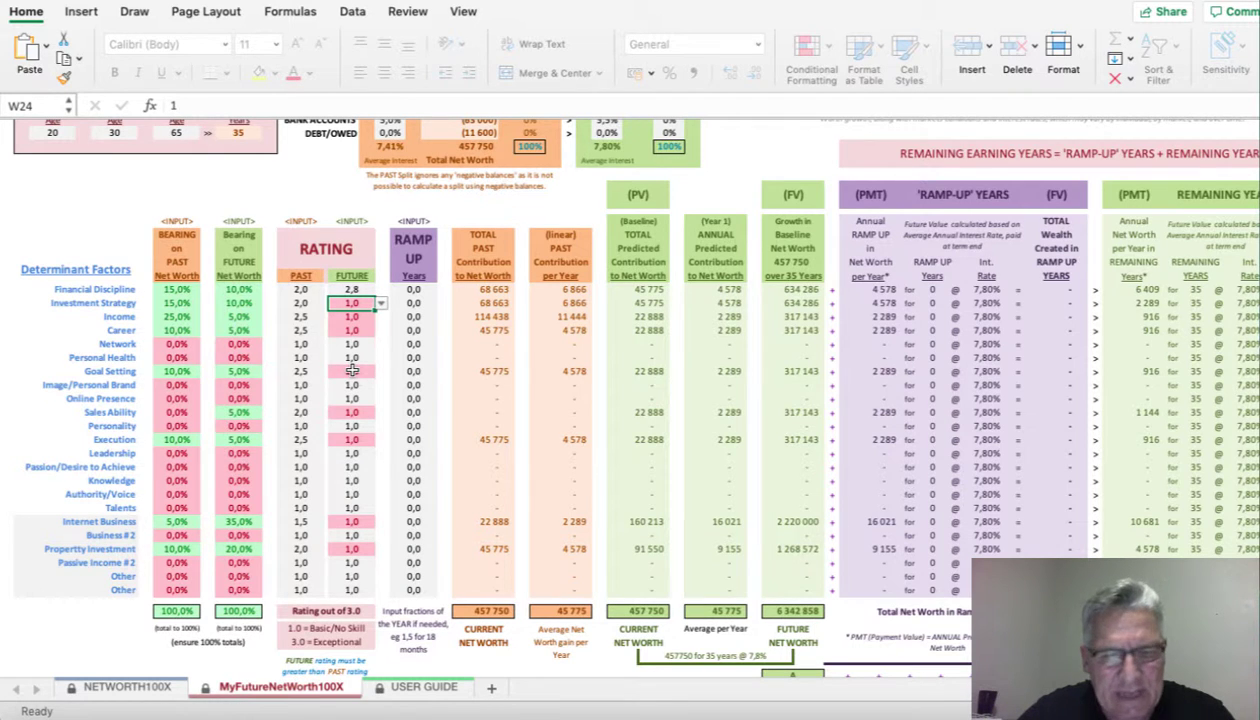
type("2,8")
key("Return")
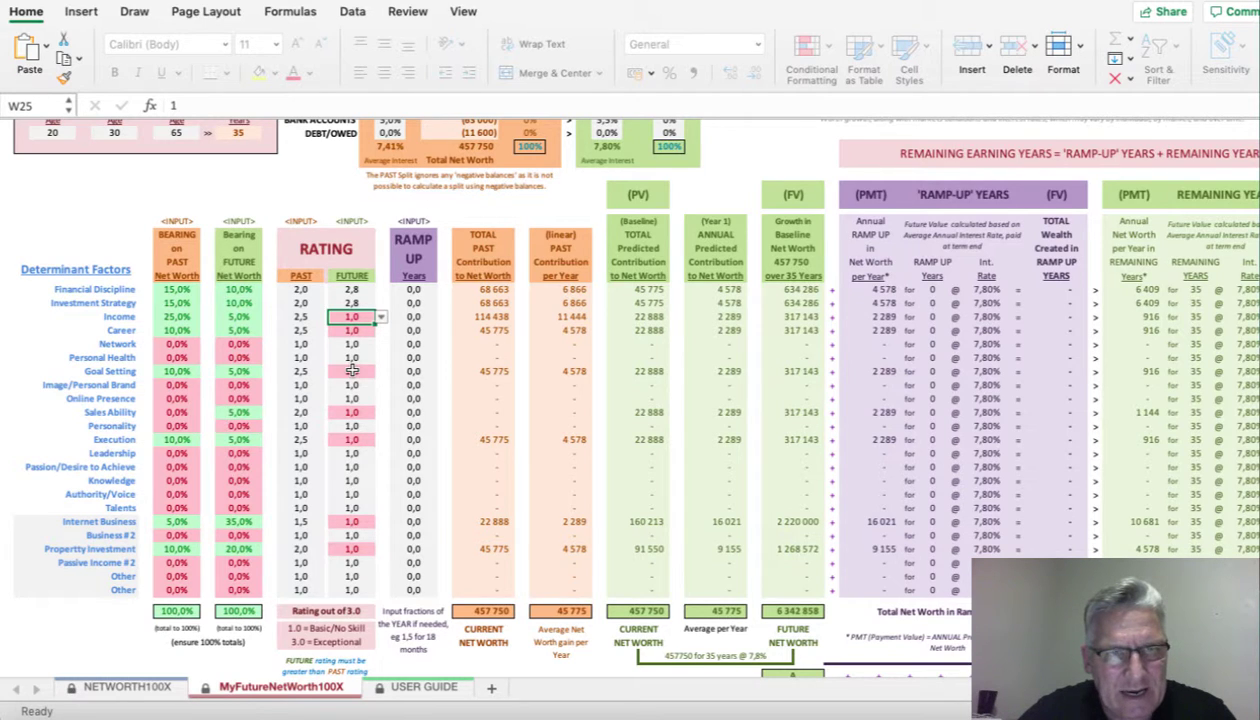
type("2,5")
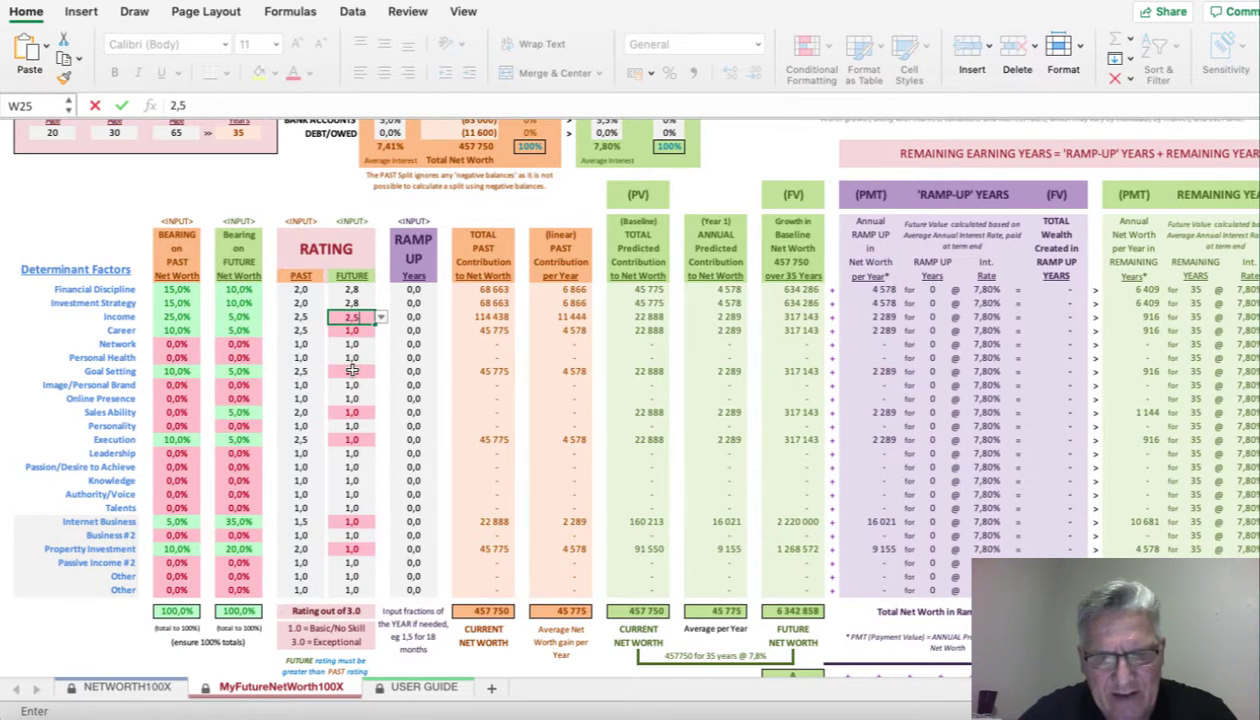
key("Return")
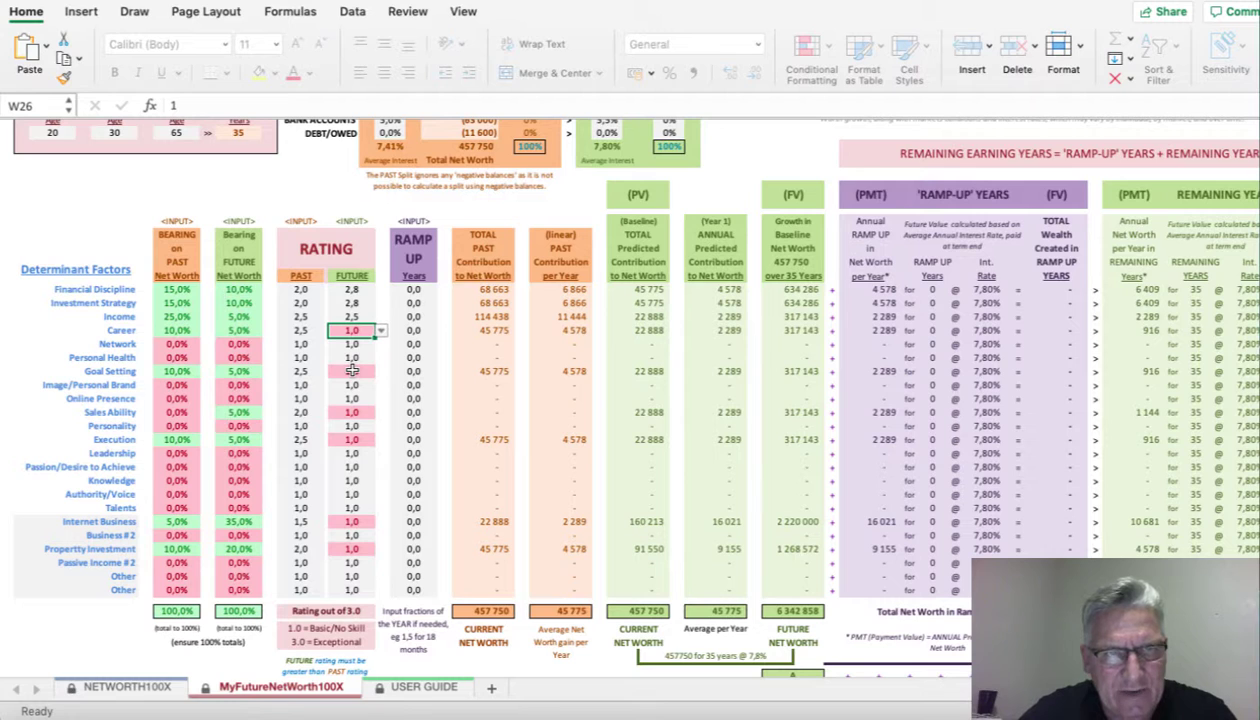
type("2,5")
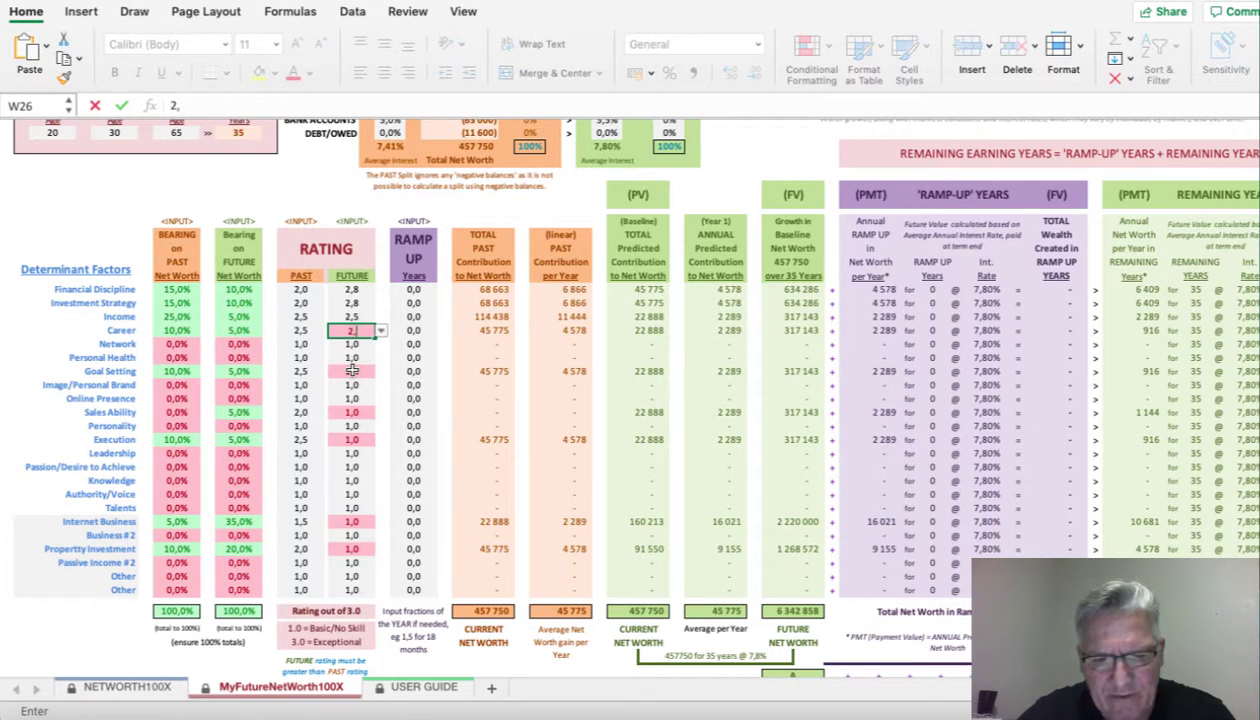
key("Return")
key("Down")
key("Down")
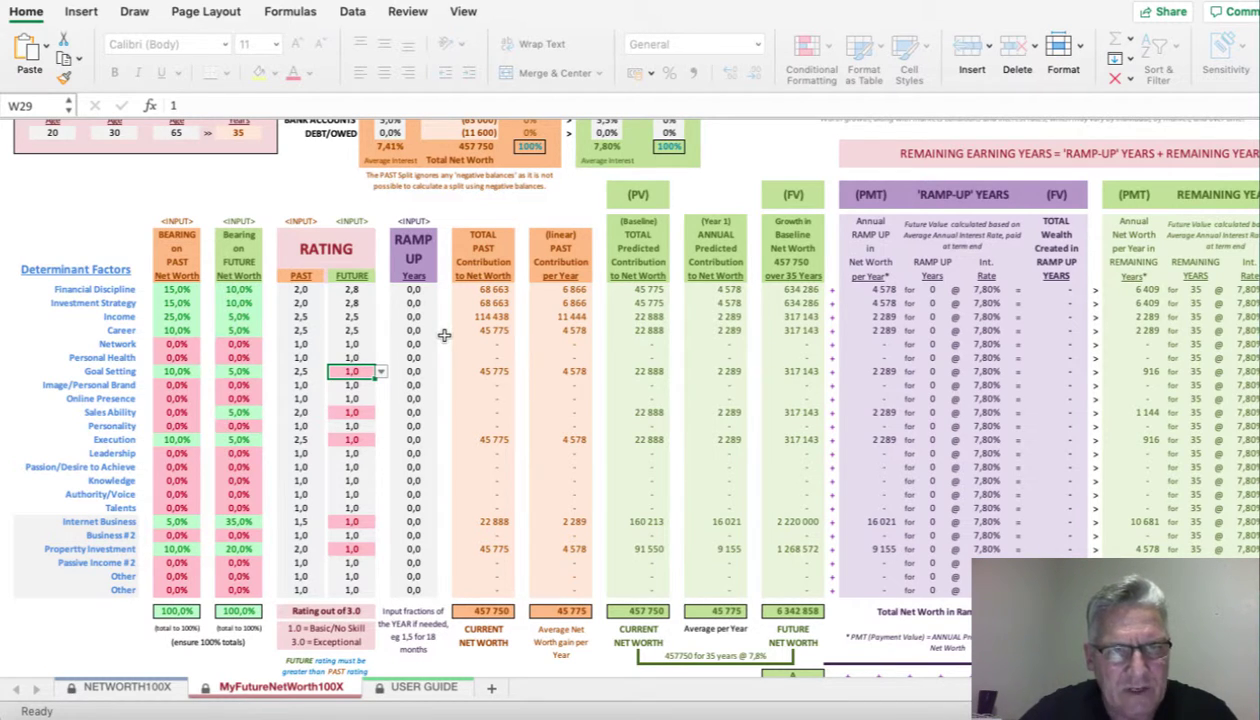
type("2,7")
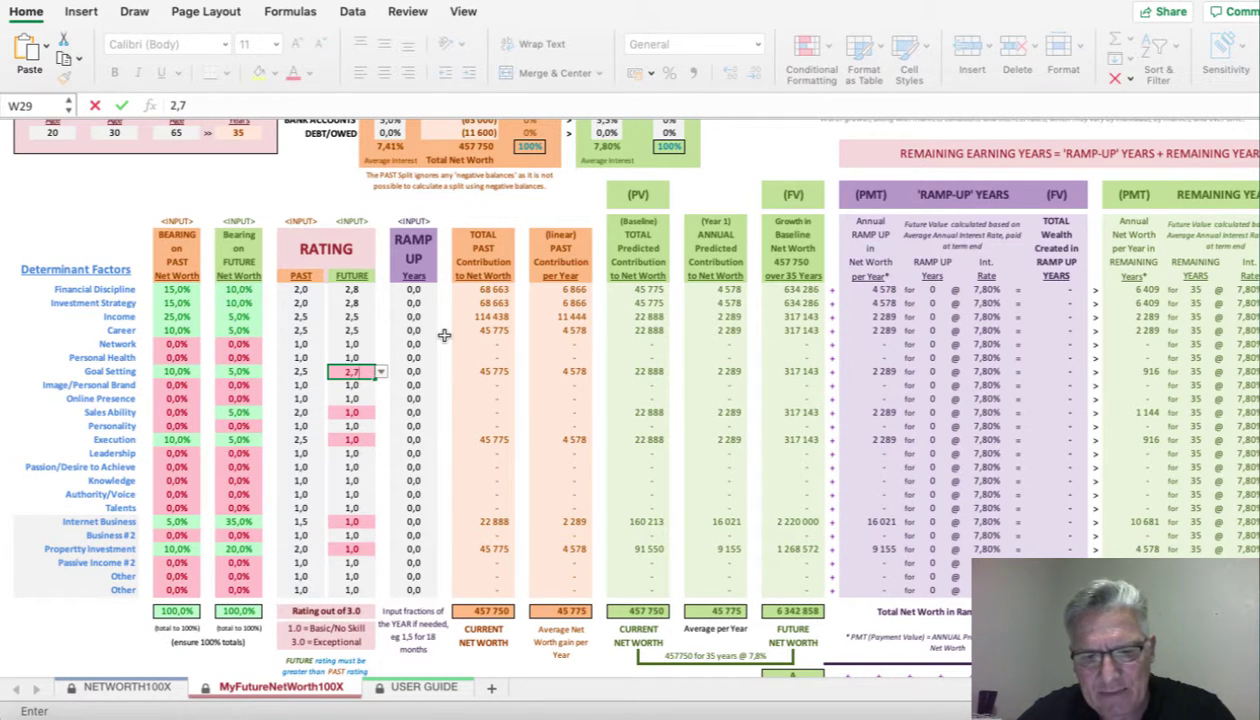
key("Return")
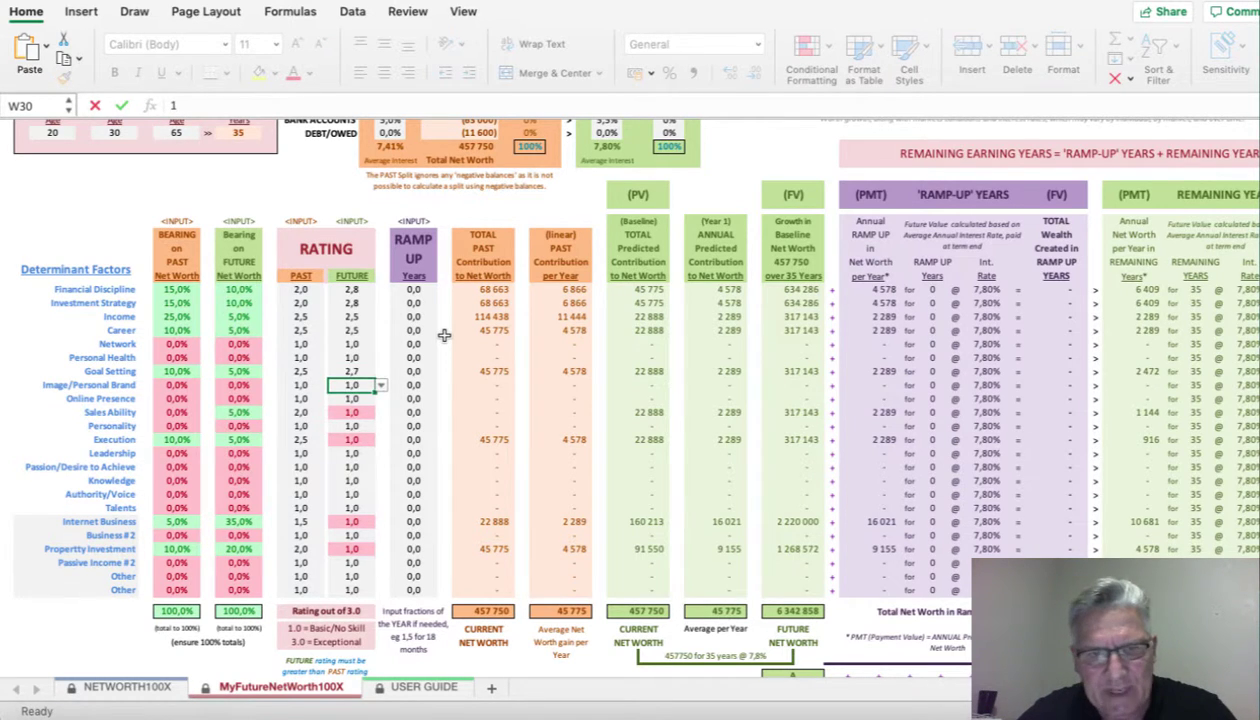
- Rate Sales Ability 2,5, Execution 3,0, and Internet Business and Property Investment 2,5 for the future
key("Down")
key("Down")
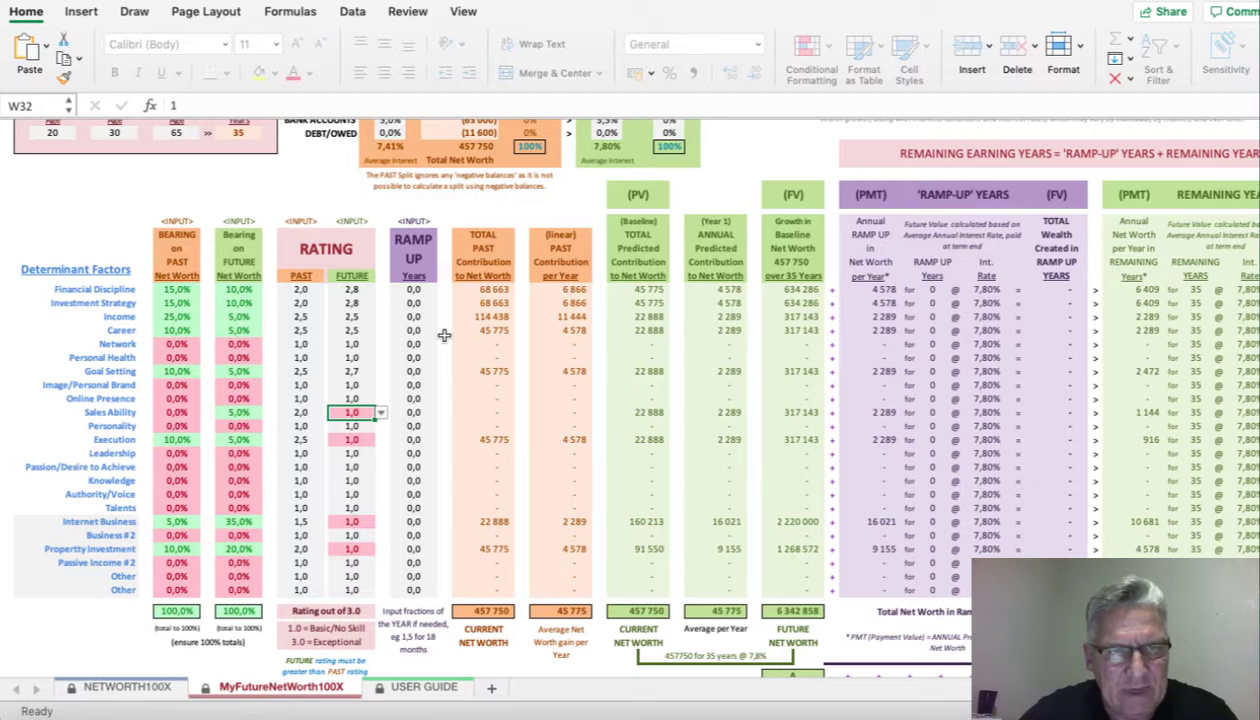
type("2,5")
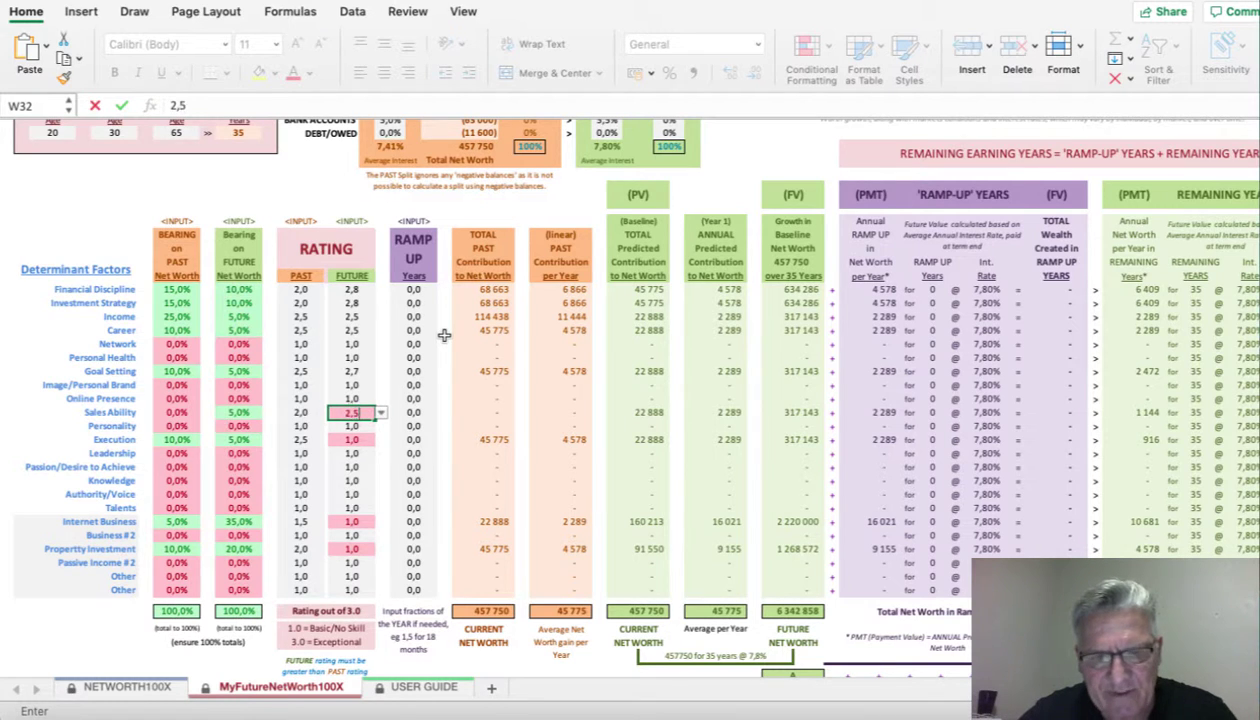
key("Return")
key("Down")
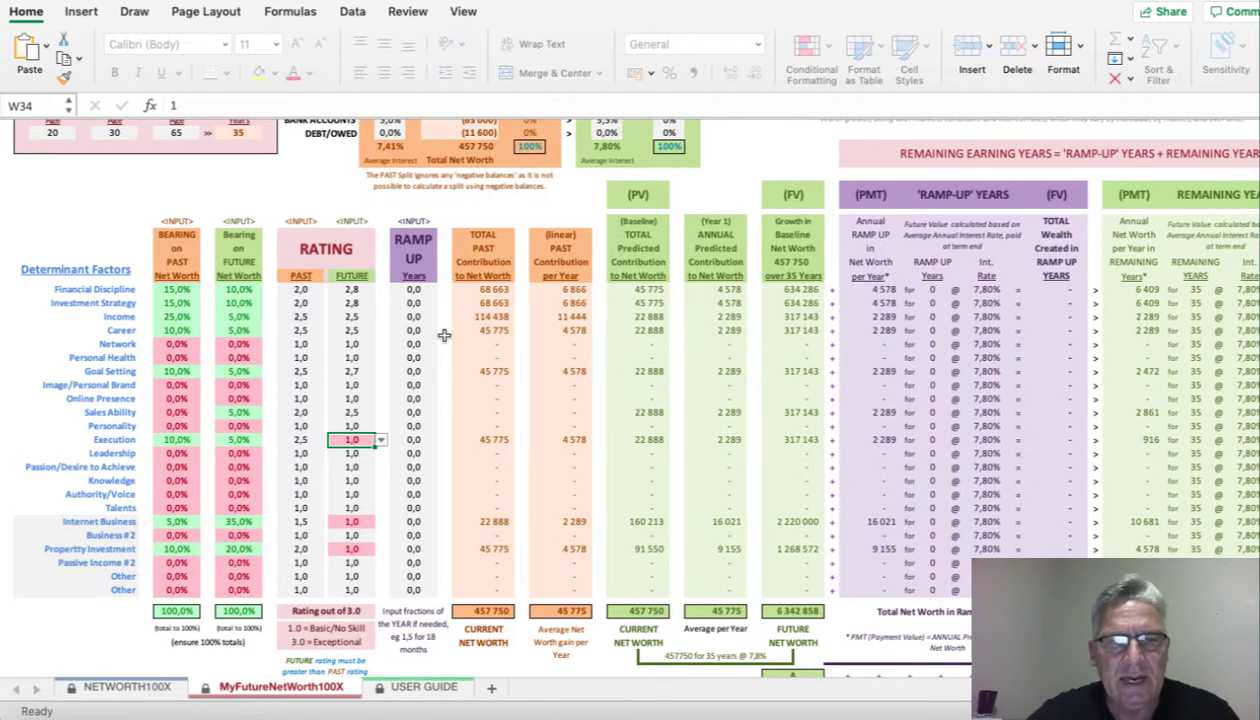
type("3")
key("Return")
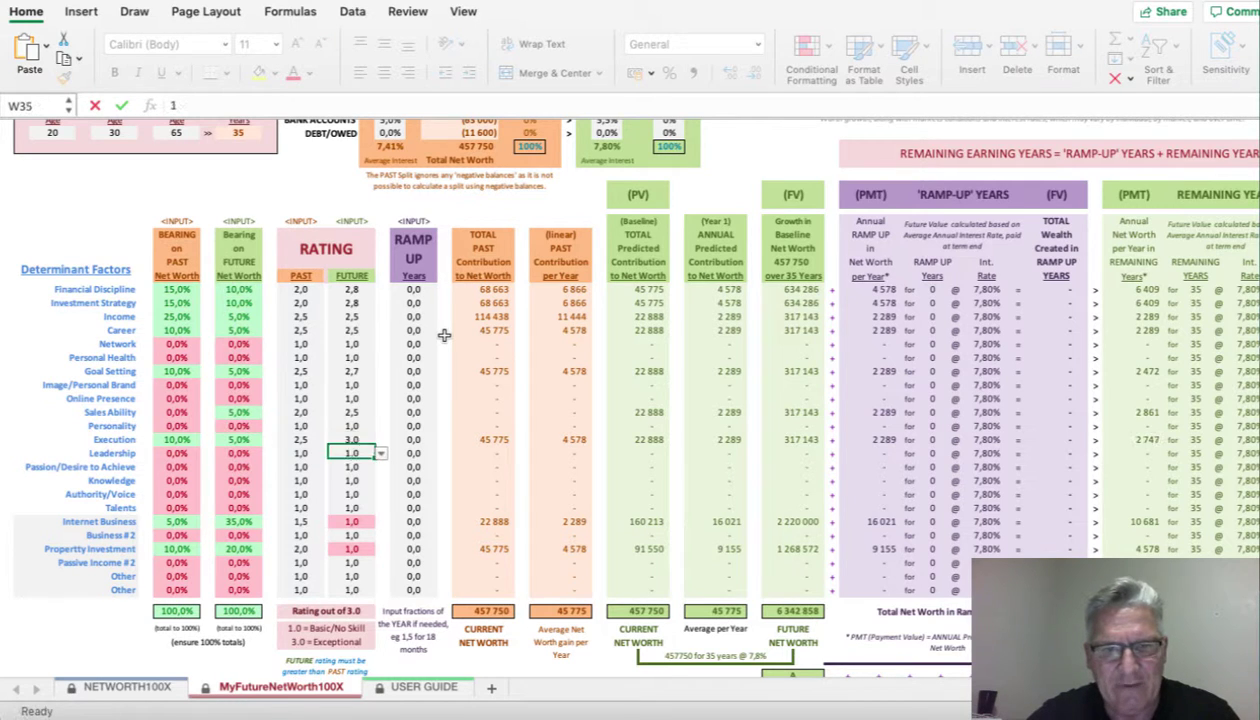
key("Down")
key("Down")
key("Down")
key("Down")
key("Down")
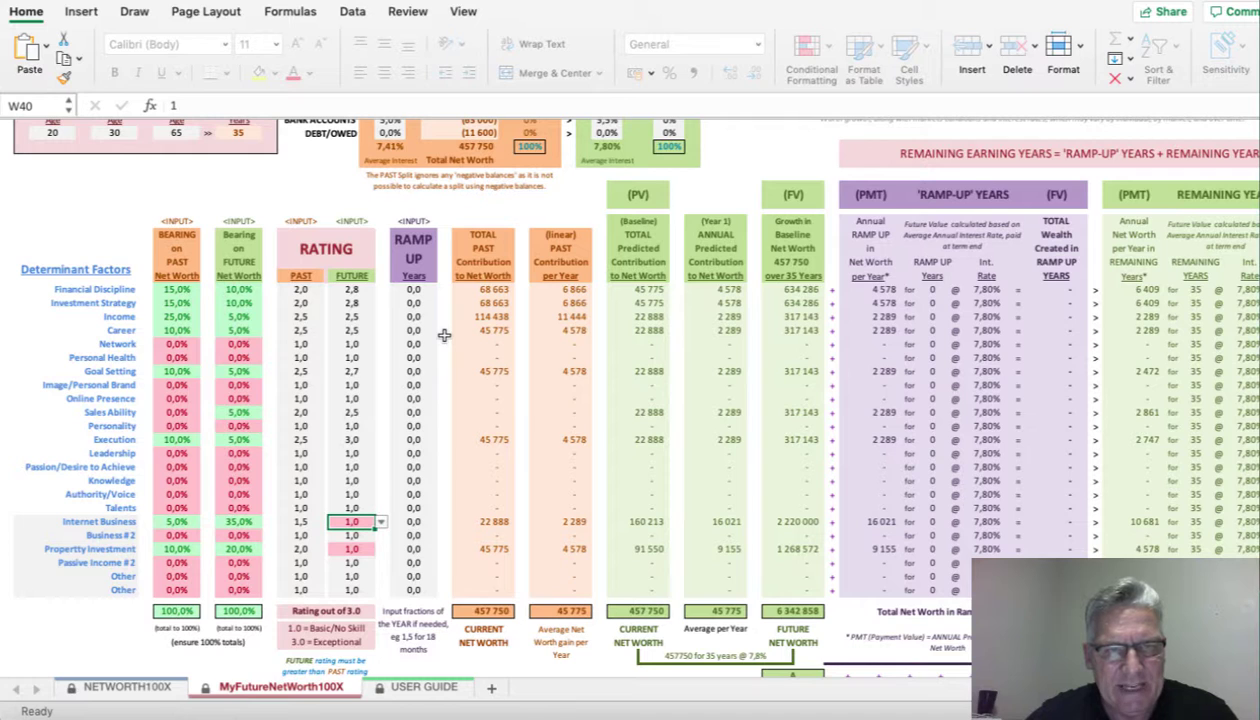
type("2,5")
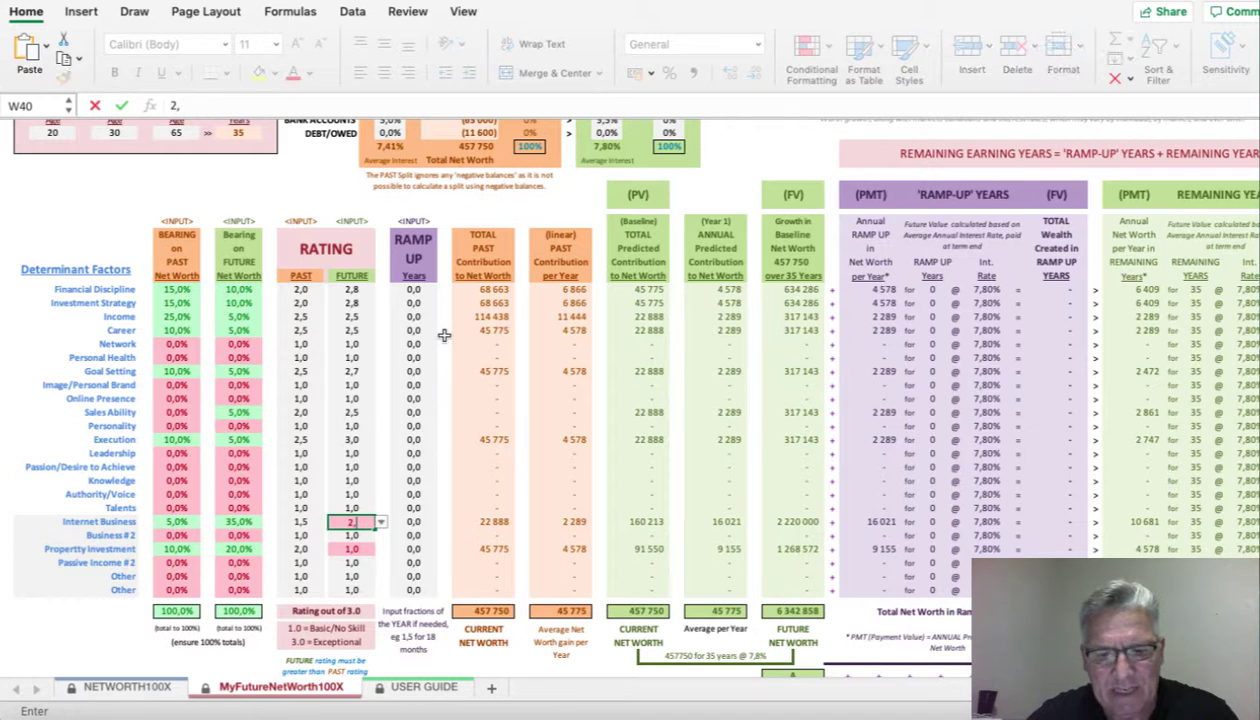
key("Return")
key("Down")
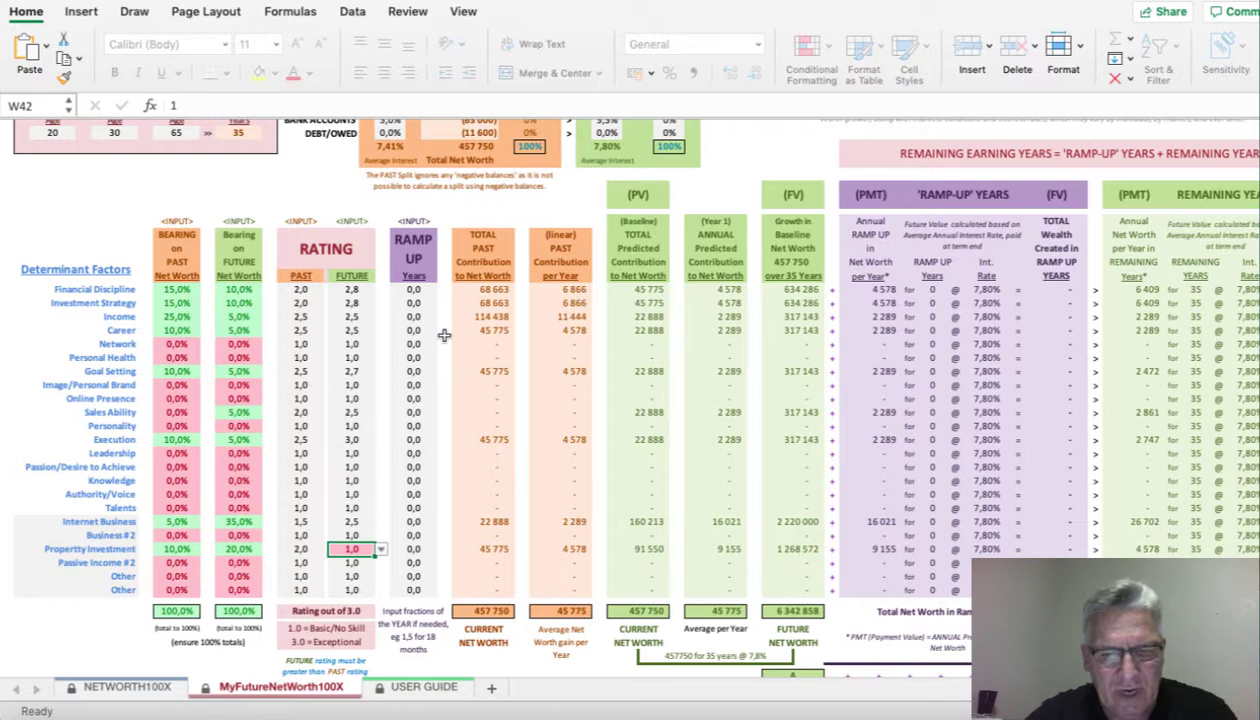
type("2,5")
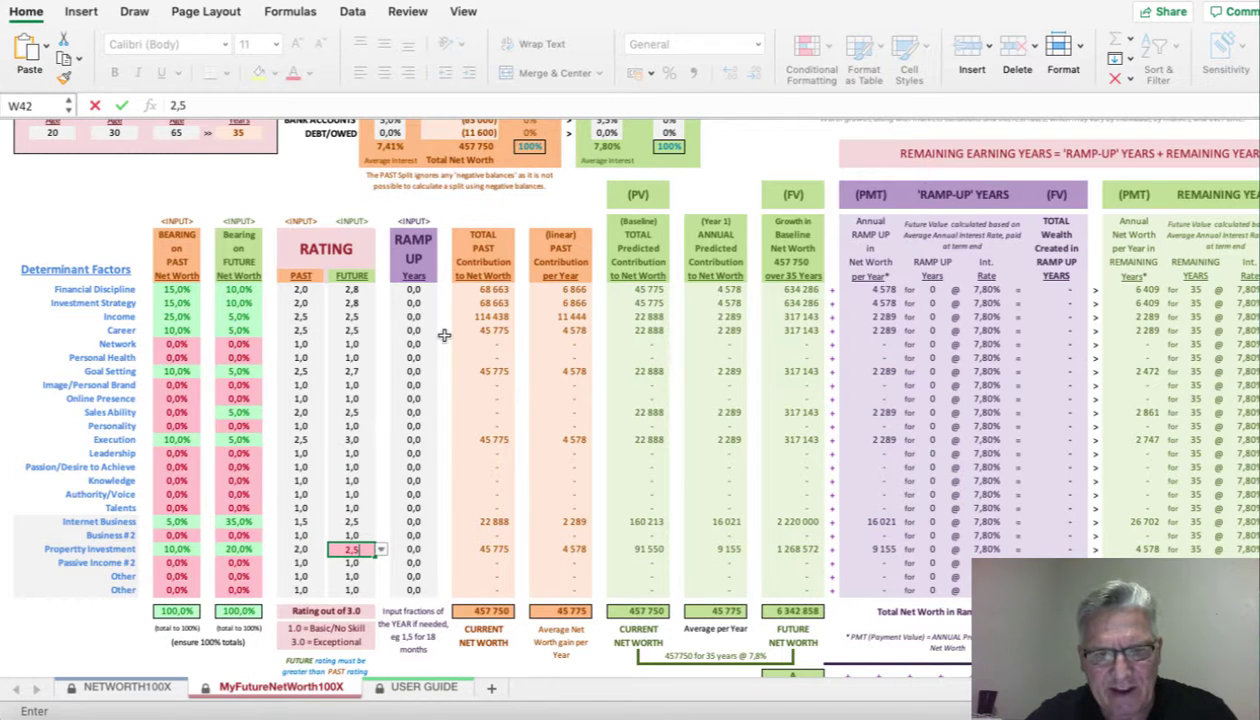
key("Up")
key("Up")
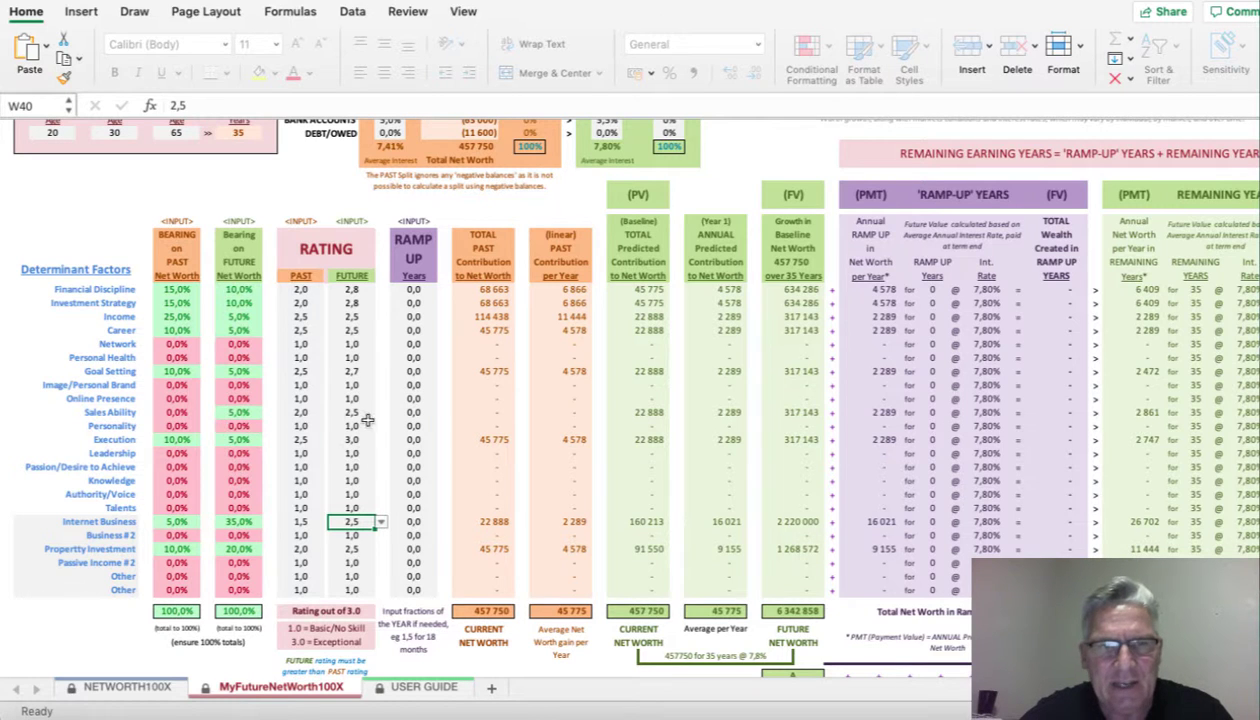
- Enter 0,5 ramp-up years for Financial Discipline, Investment Strategy and Goal Setting
left_click(414, 289)
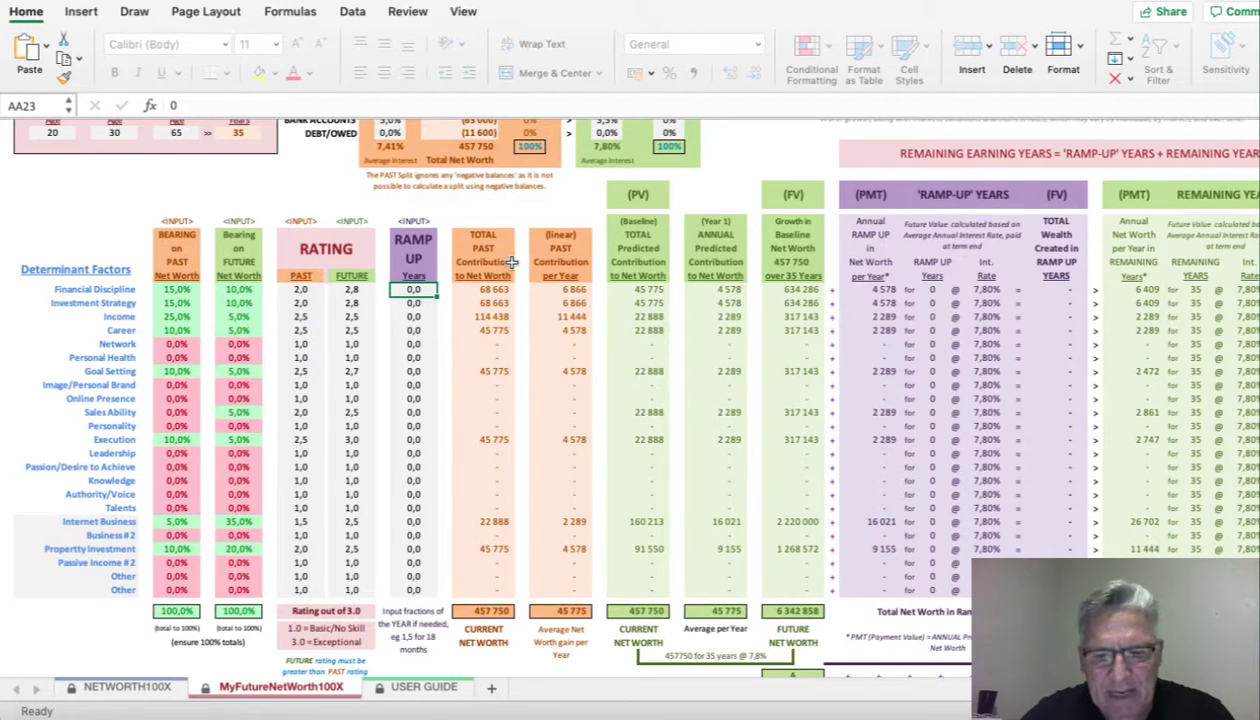
type("0,5")
key("Return")
type("0,5")
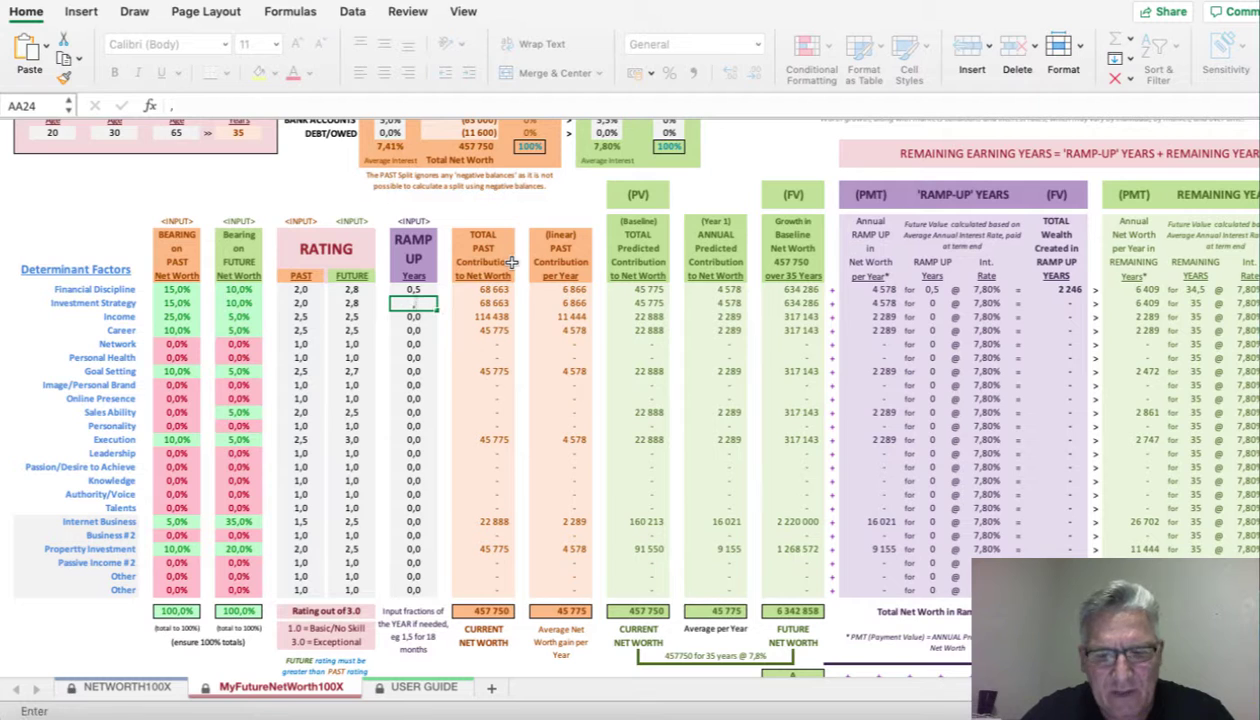
key("Return")
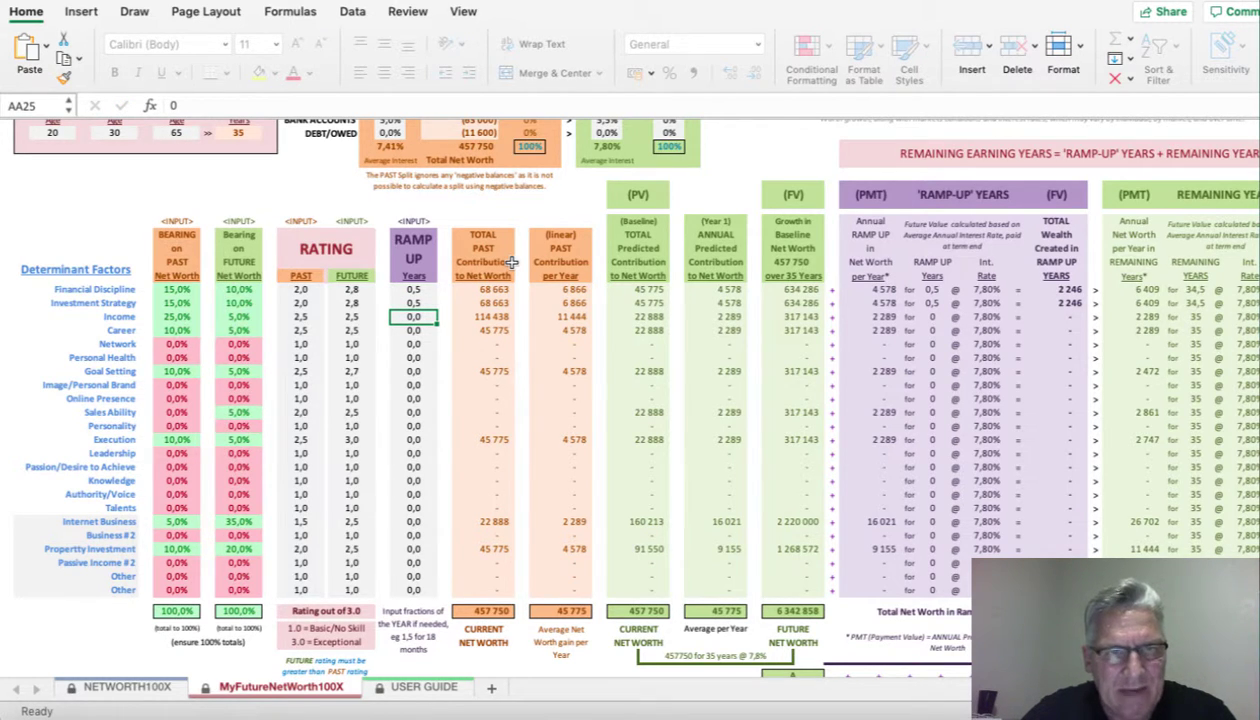
key("Return")
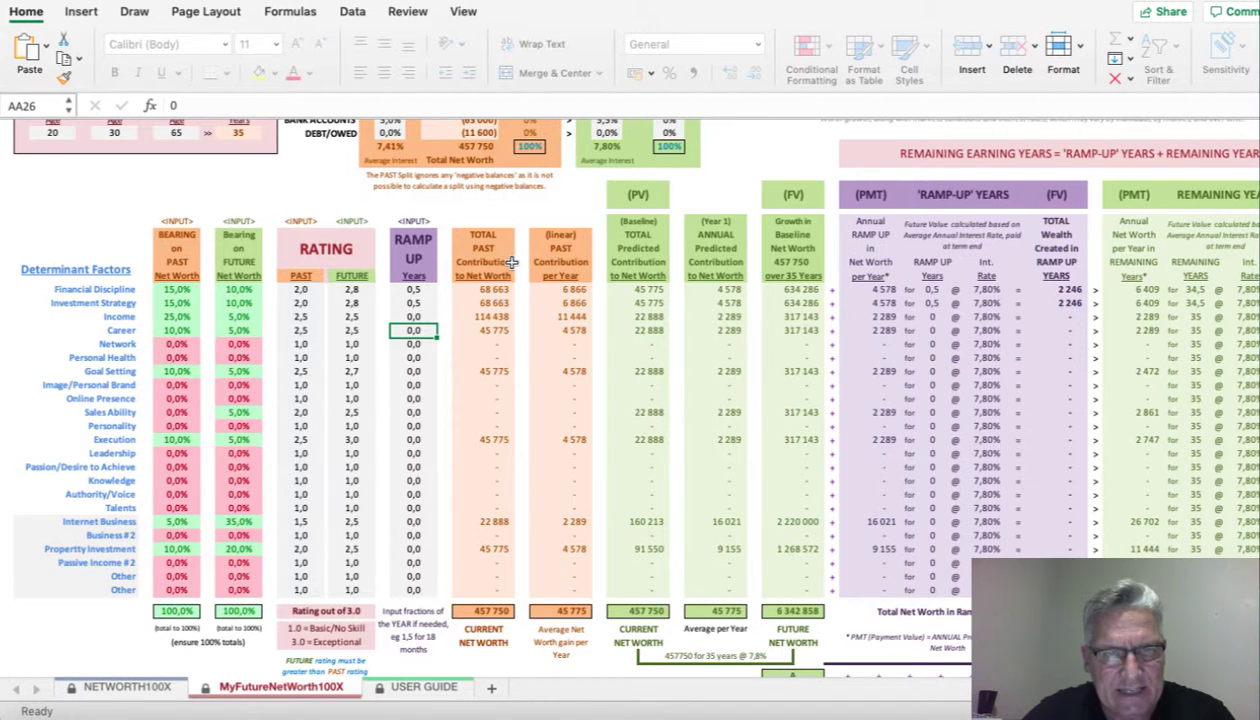
key("Return")
key("Return")
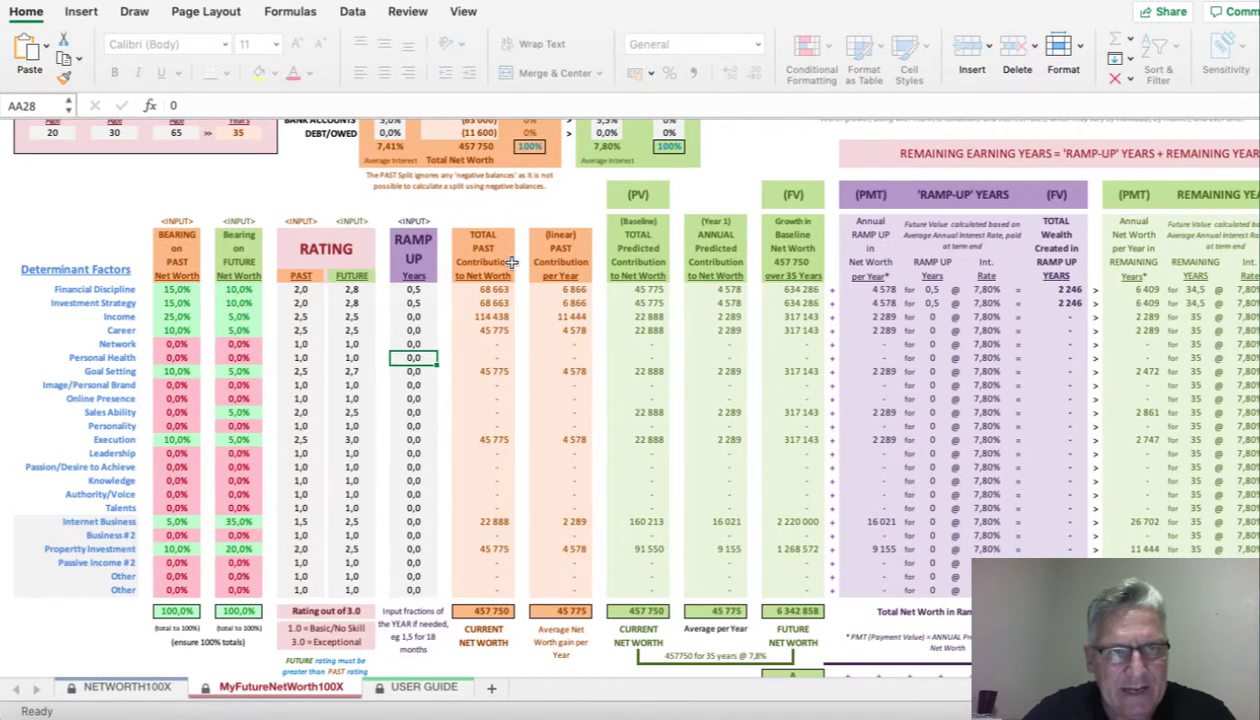
key("Return")
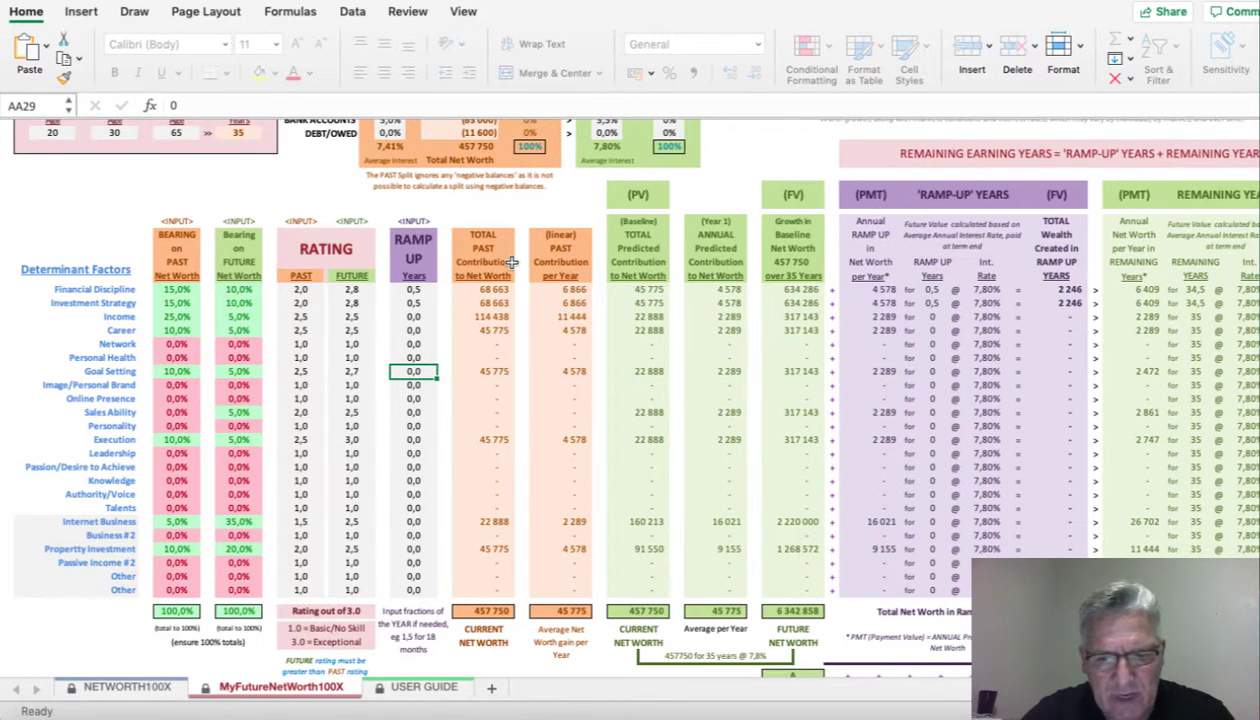
type("0,5")
key("Return")
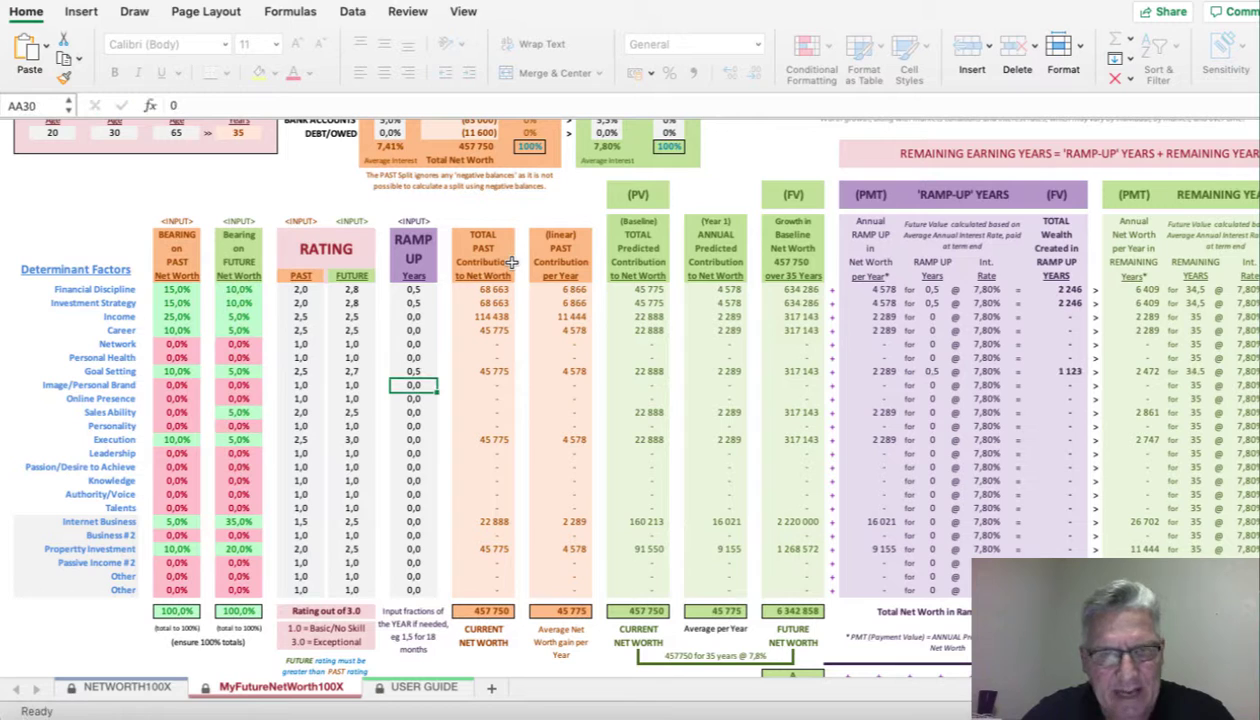
- Enter ramp-up years of 1,0 for Sales Ability, 1,5 for Internet Business and 2,0 for Property Investment
key("Return")
key("Return")
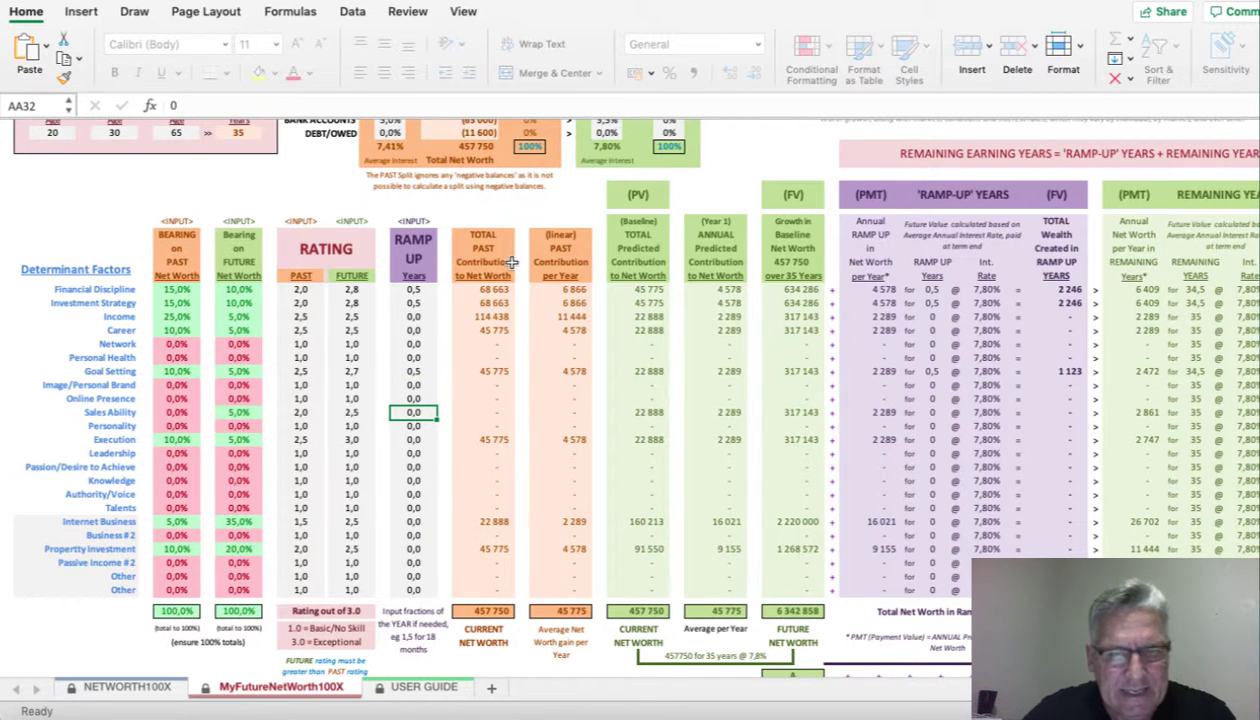
type("1")
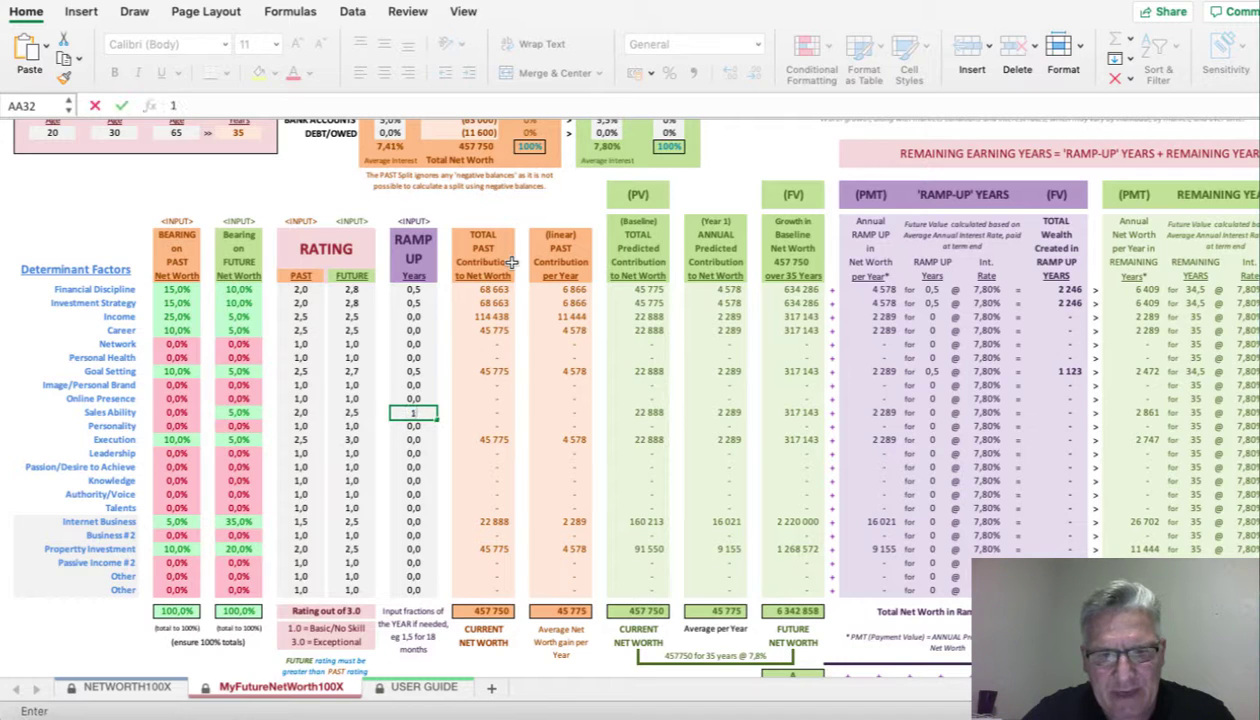
key("Return")
key("Return")
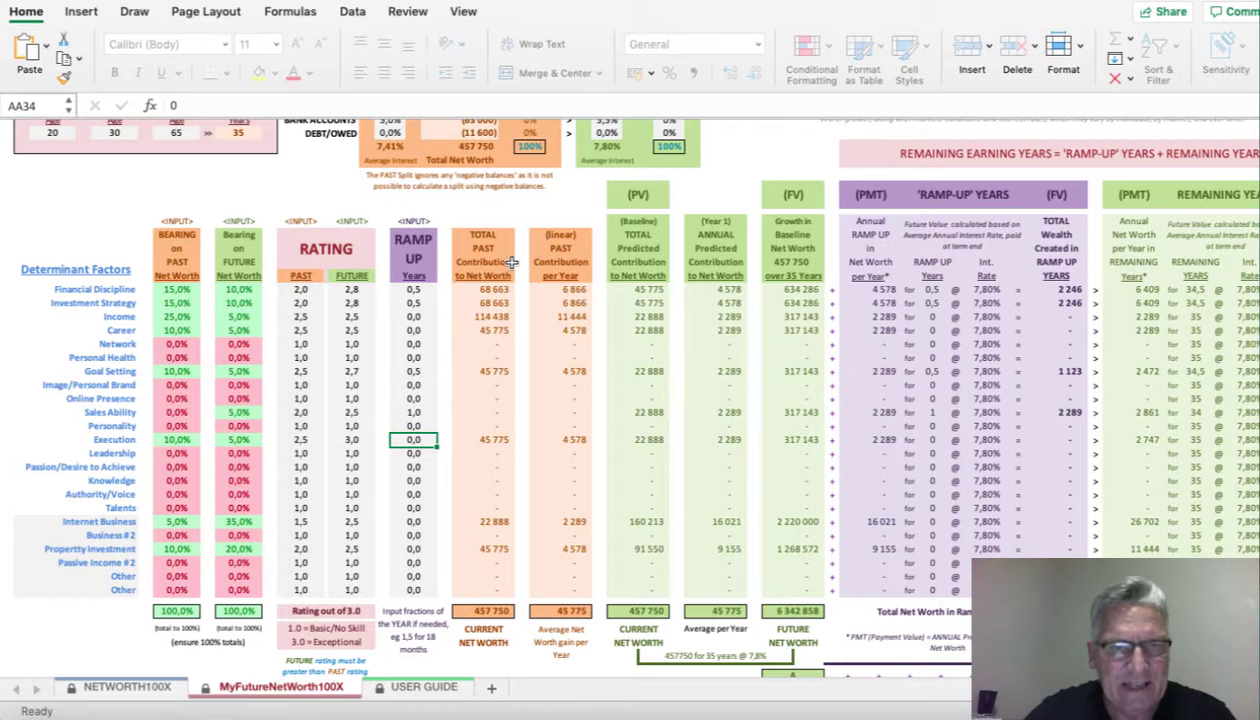
key("Down")
key("Down")
key("Down")
key("Down")
key("Down")
key("Down")
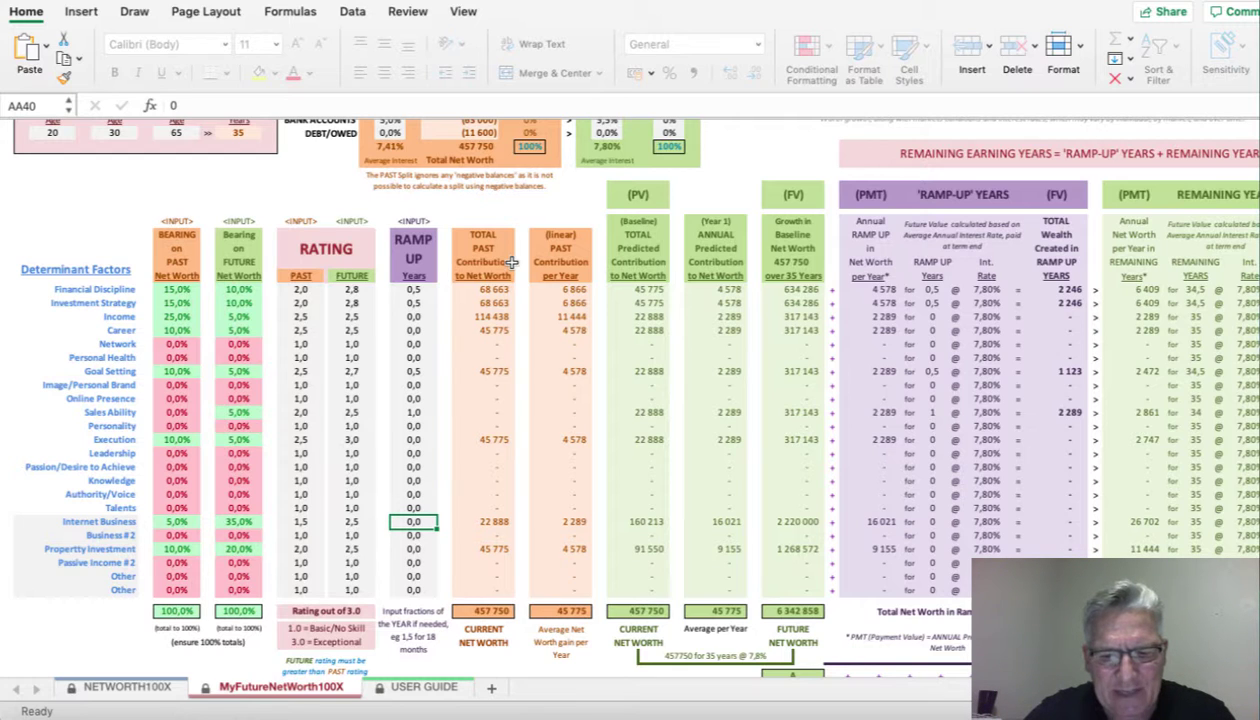
type("1,5")
key("Return")
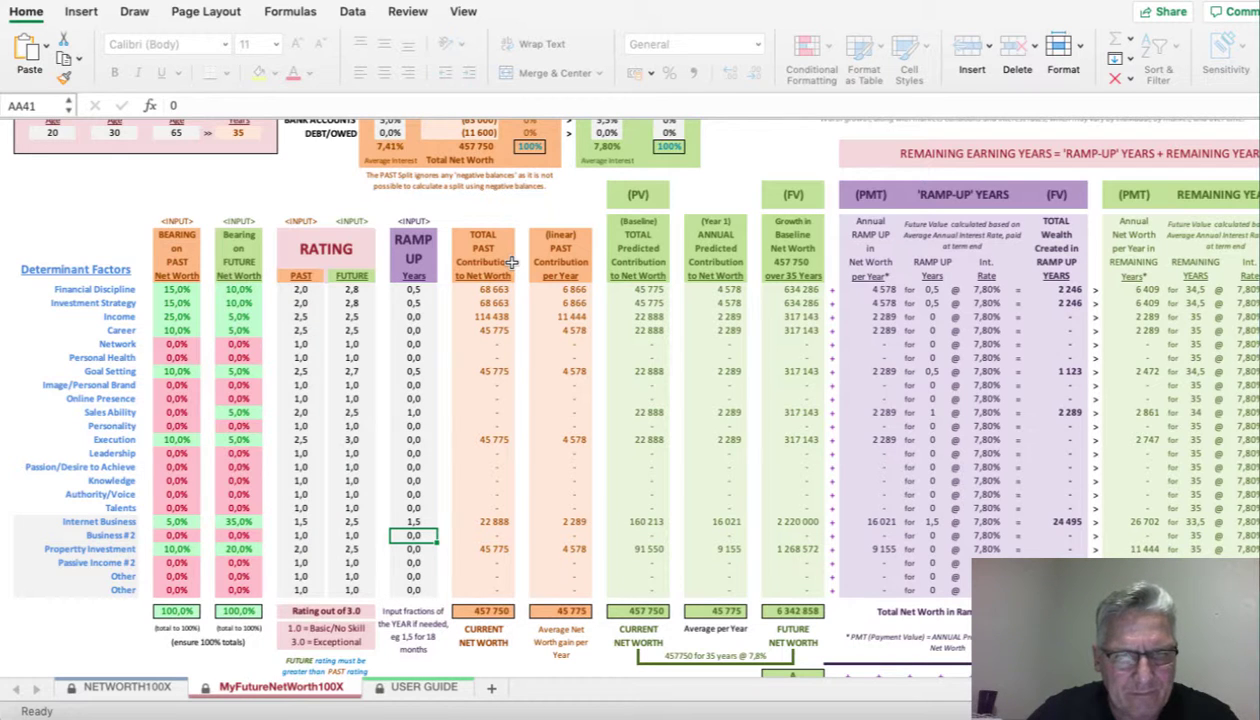
key("Down")
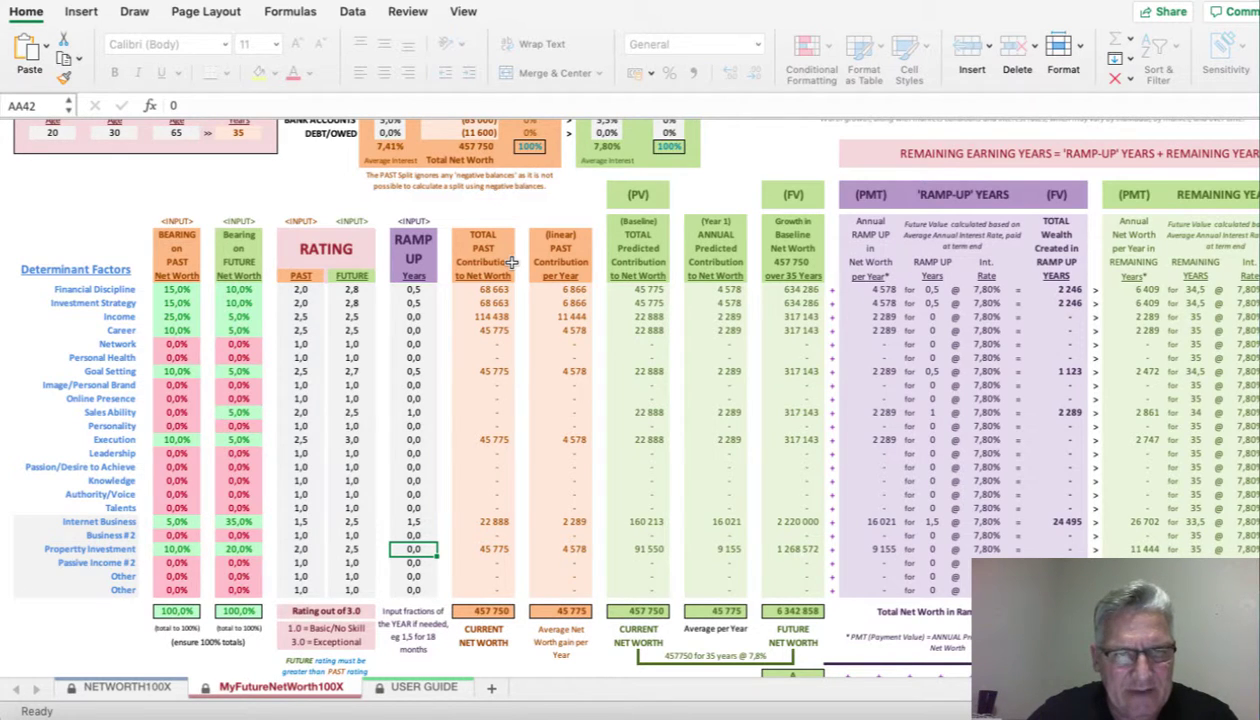
type("2")
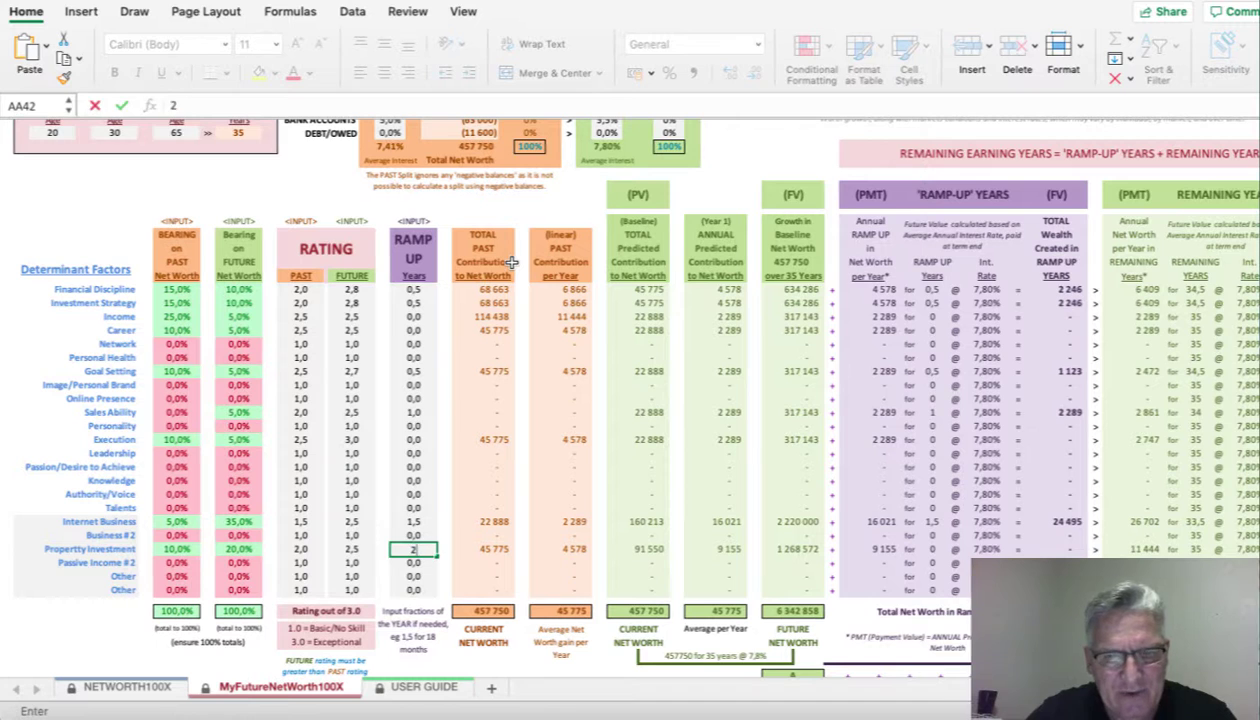
key("Return")
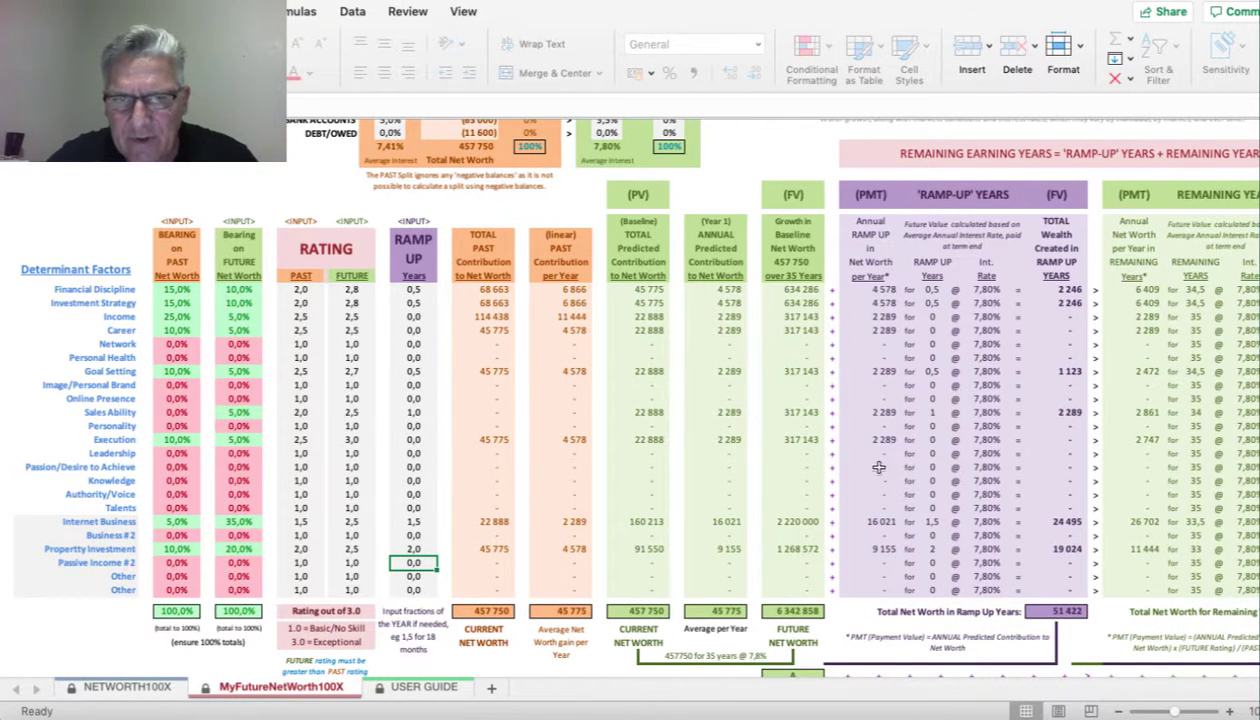
scroll(870, 470, "right", 2)
scroll(870, 470, "up", 1)
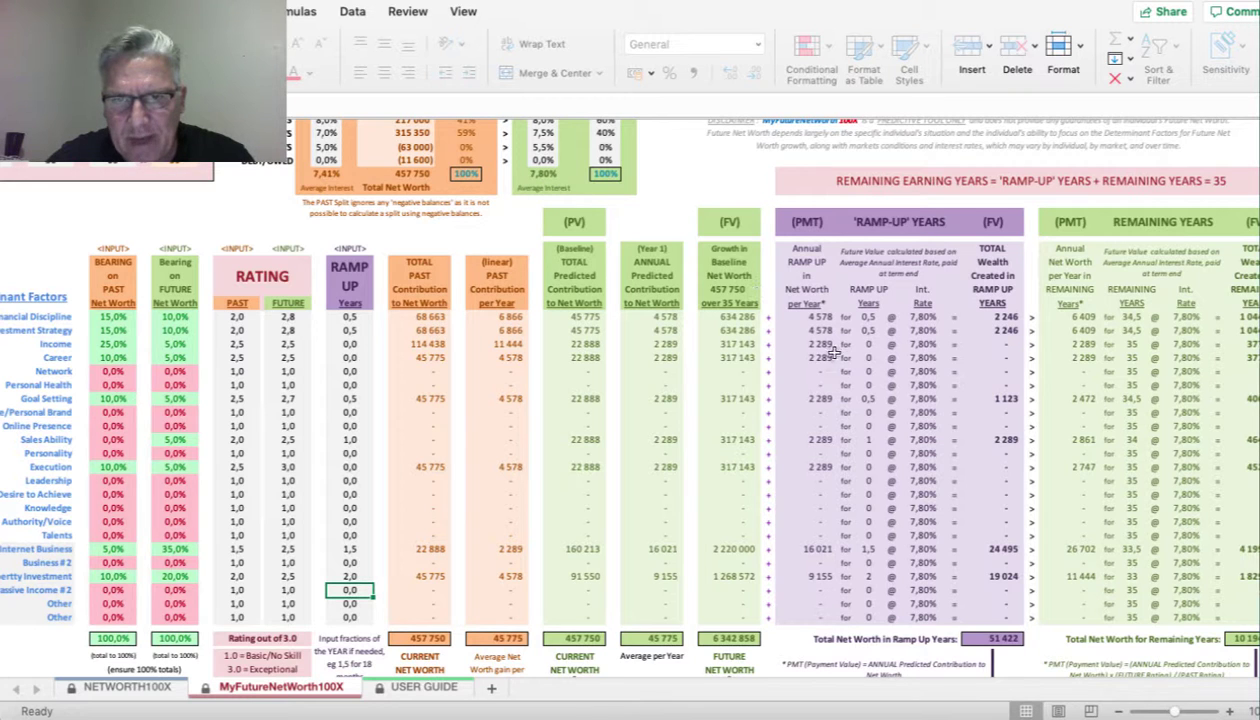
scroll(880, 395, "down", 3)
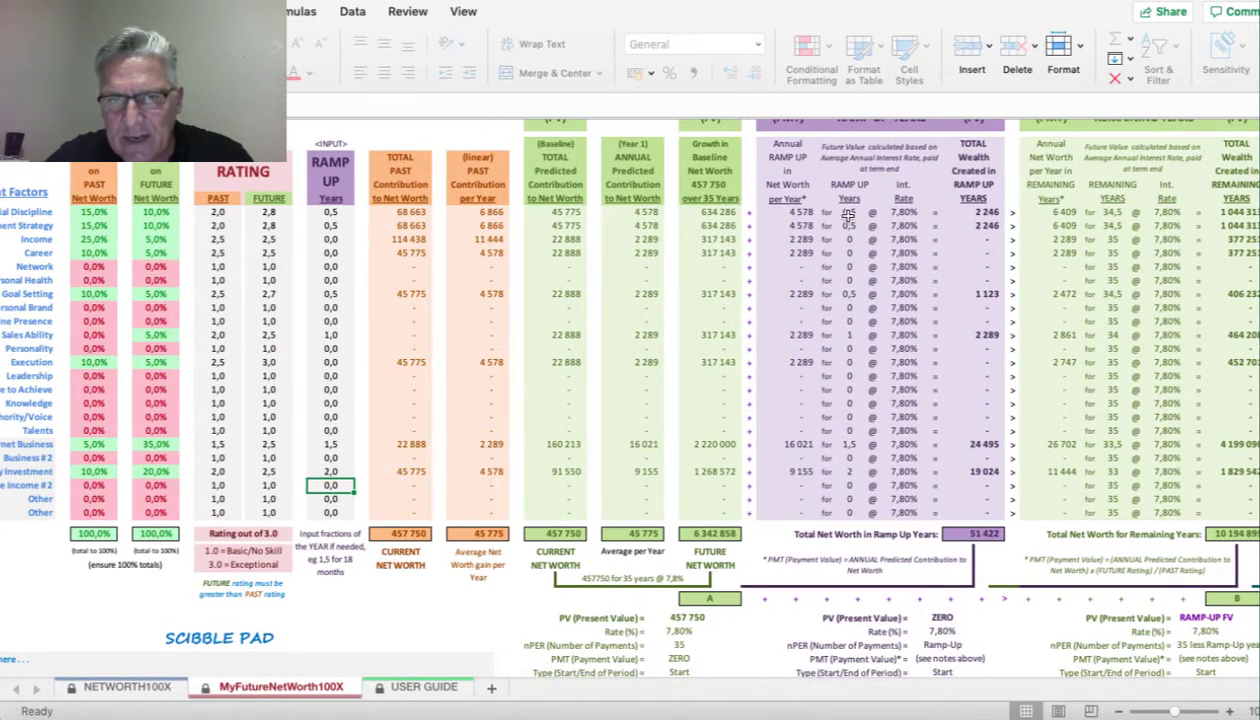
scroll(840, 485, "down", 1)
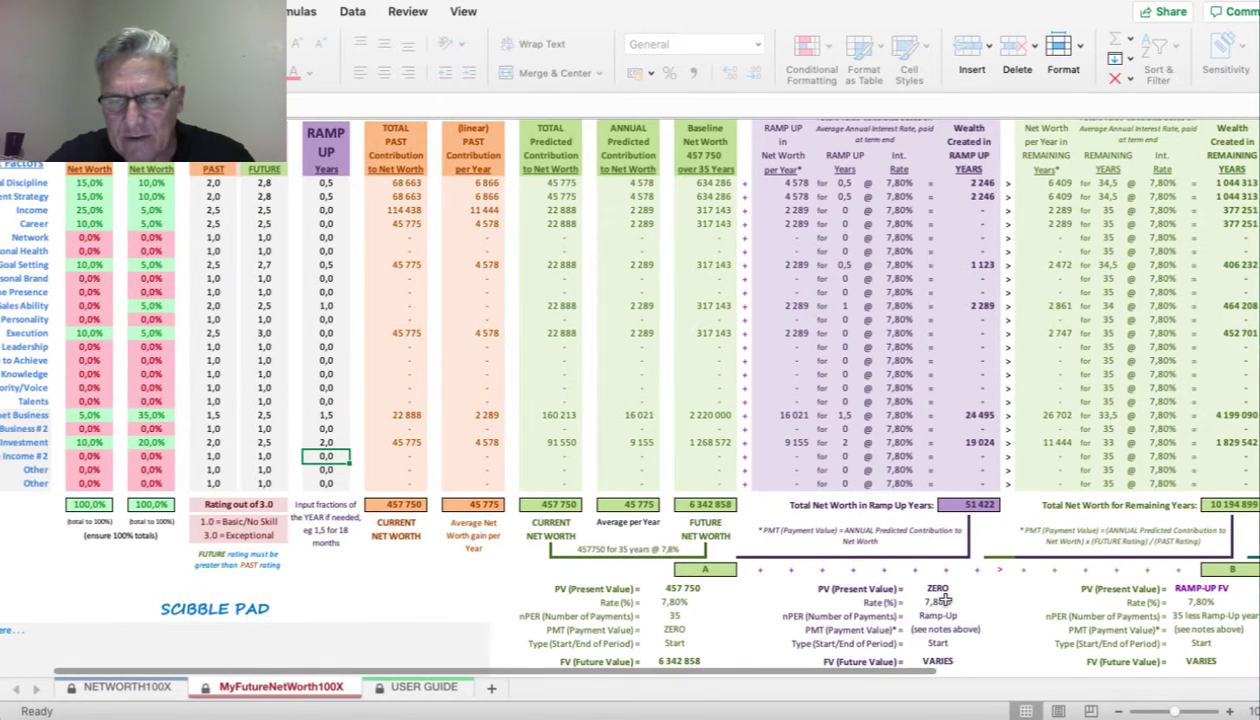
scroll(944, 599, "down", 2)
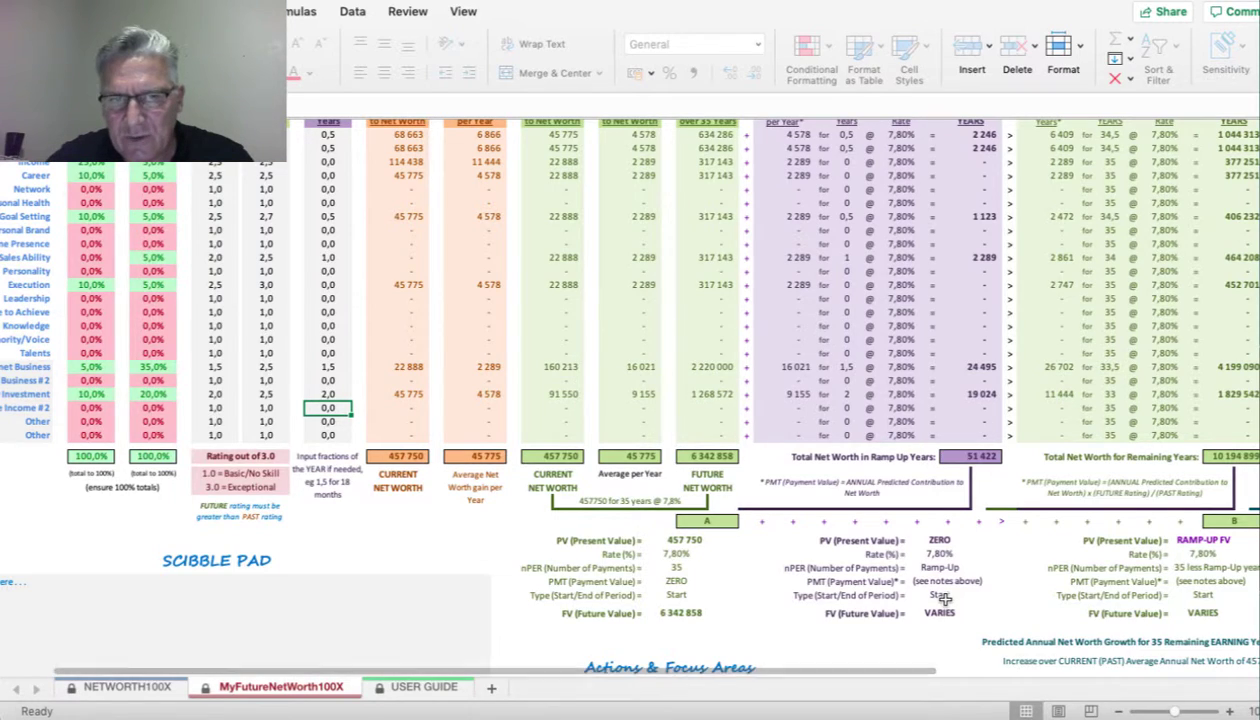
scroll(944, 599, "up", 5)
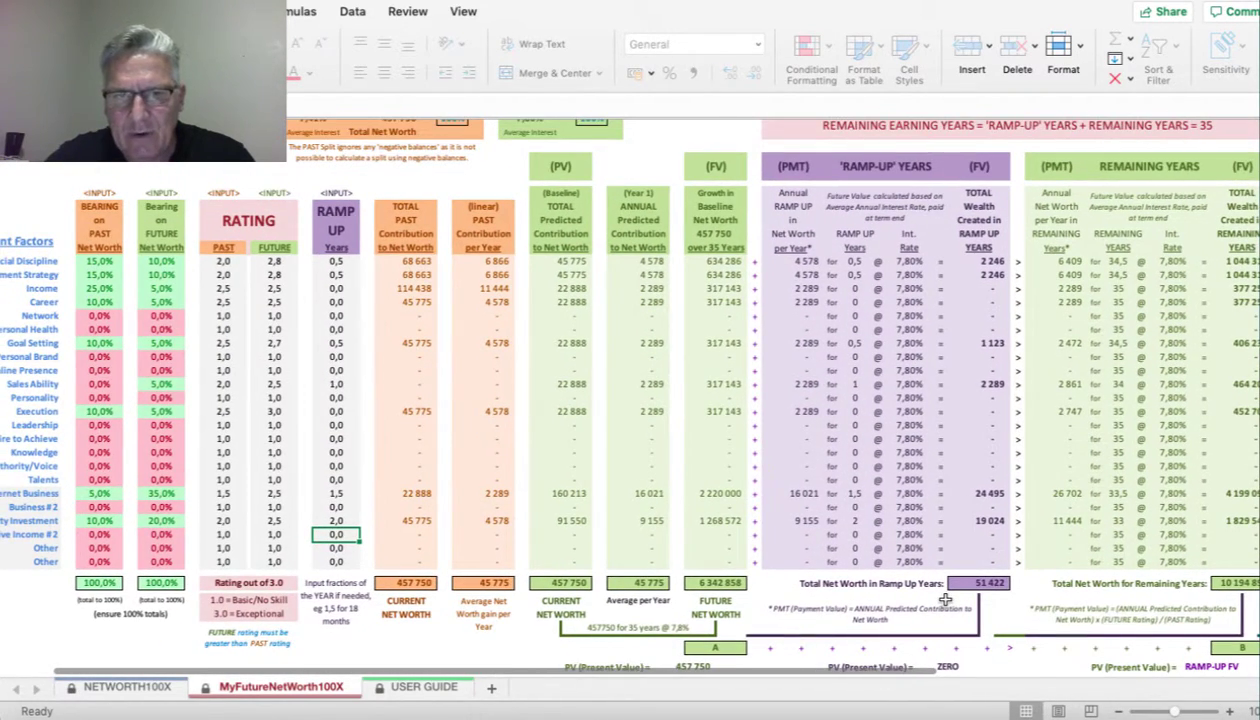
scroll(800, 470, "up", 1)
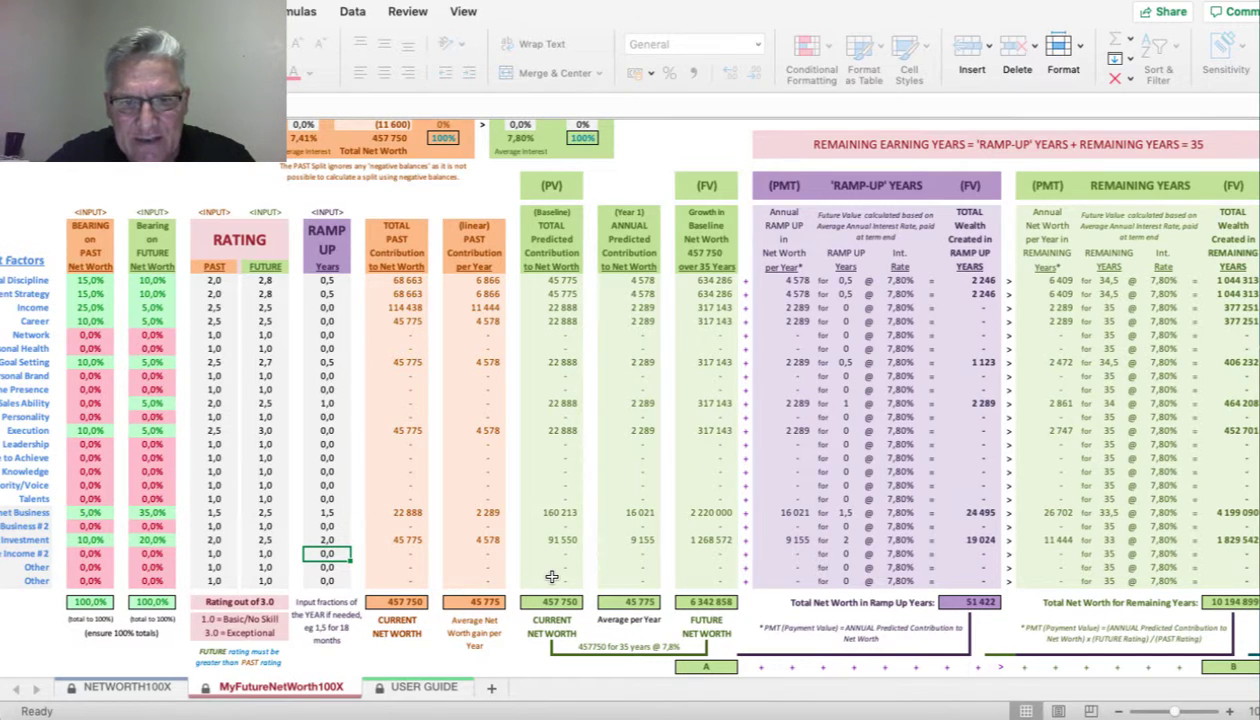
scroll(551, 577, "down", 1)
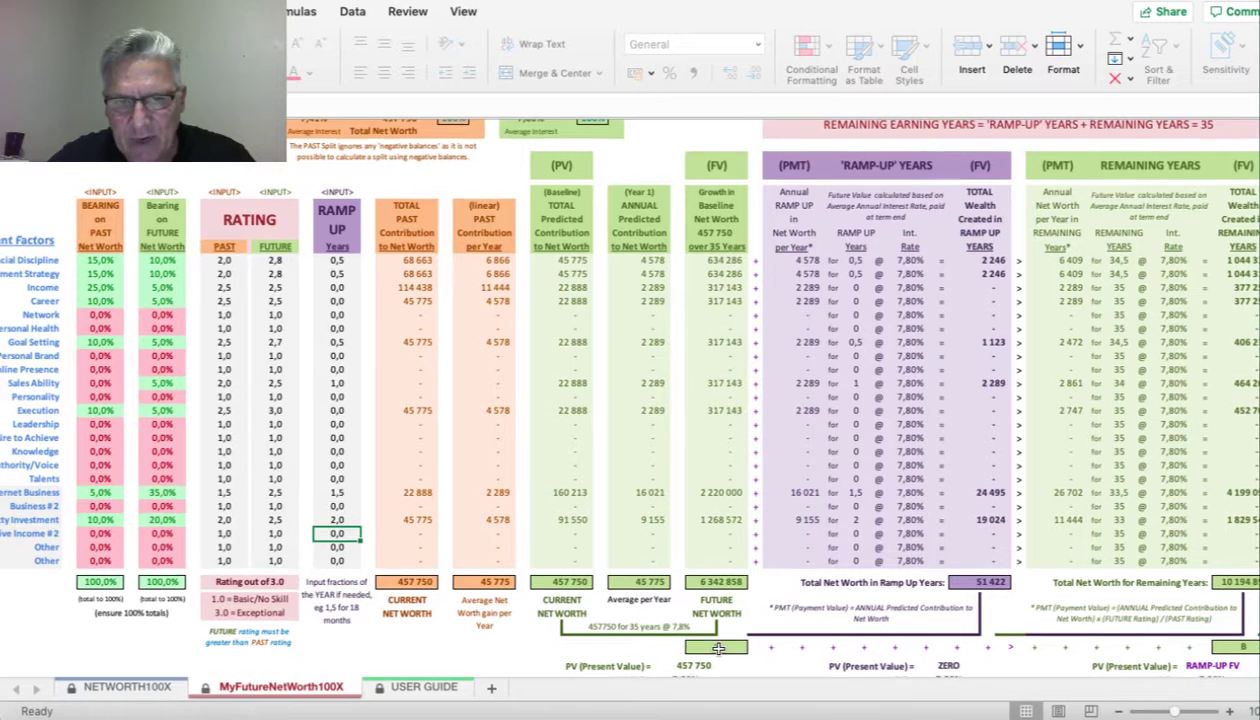
scroll(717, 648, "down", 3)
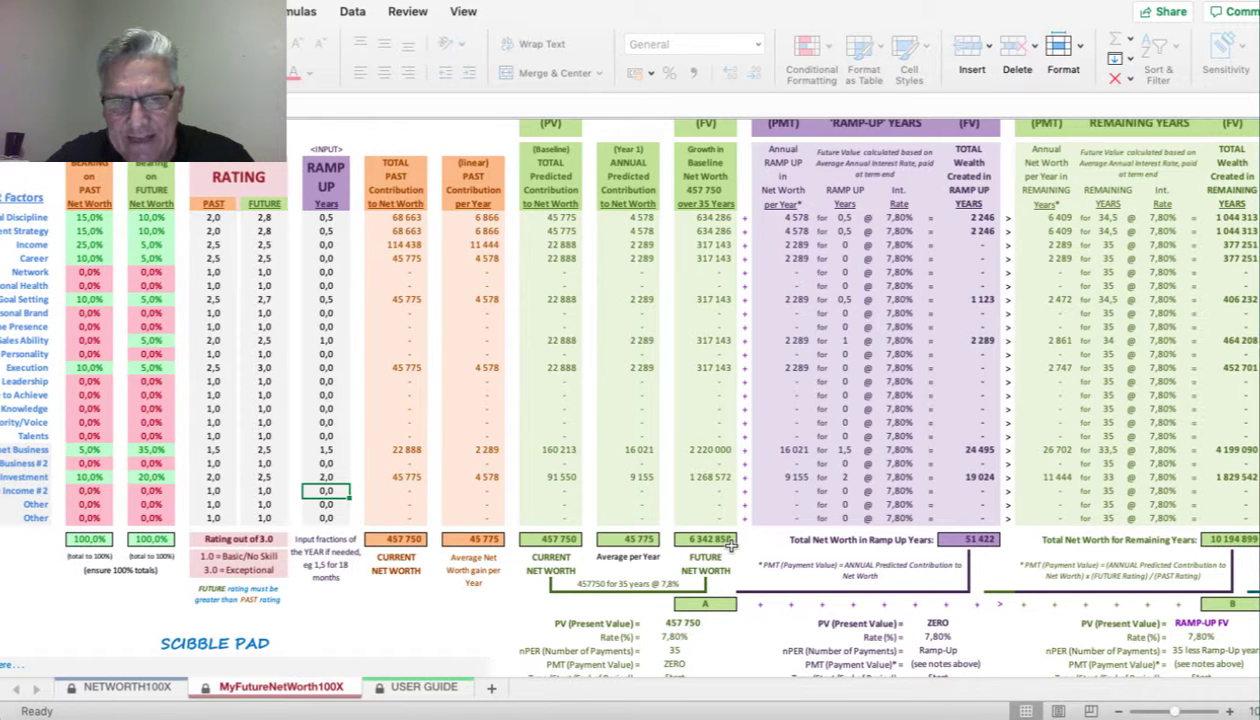
scroll(731, 543, "up", 5)
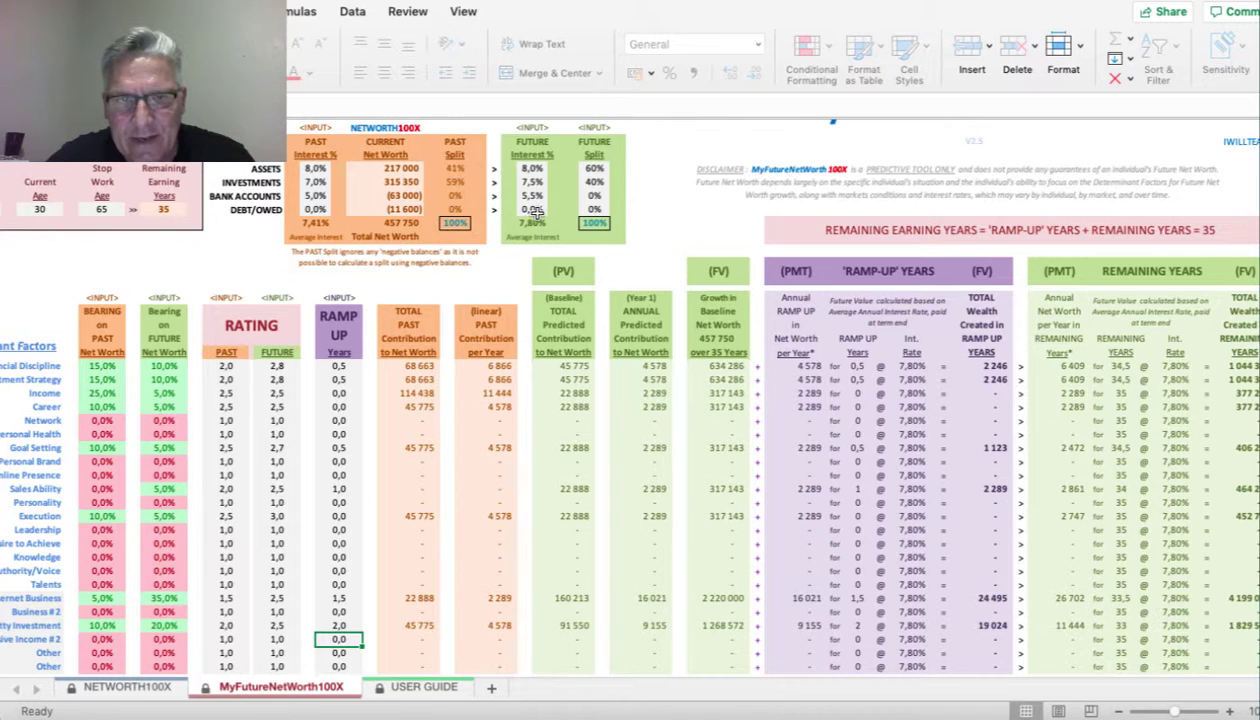
scroll(715, 410, "down", 1)
scroll(715, 410, "right", 1)
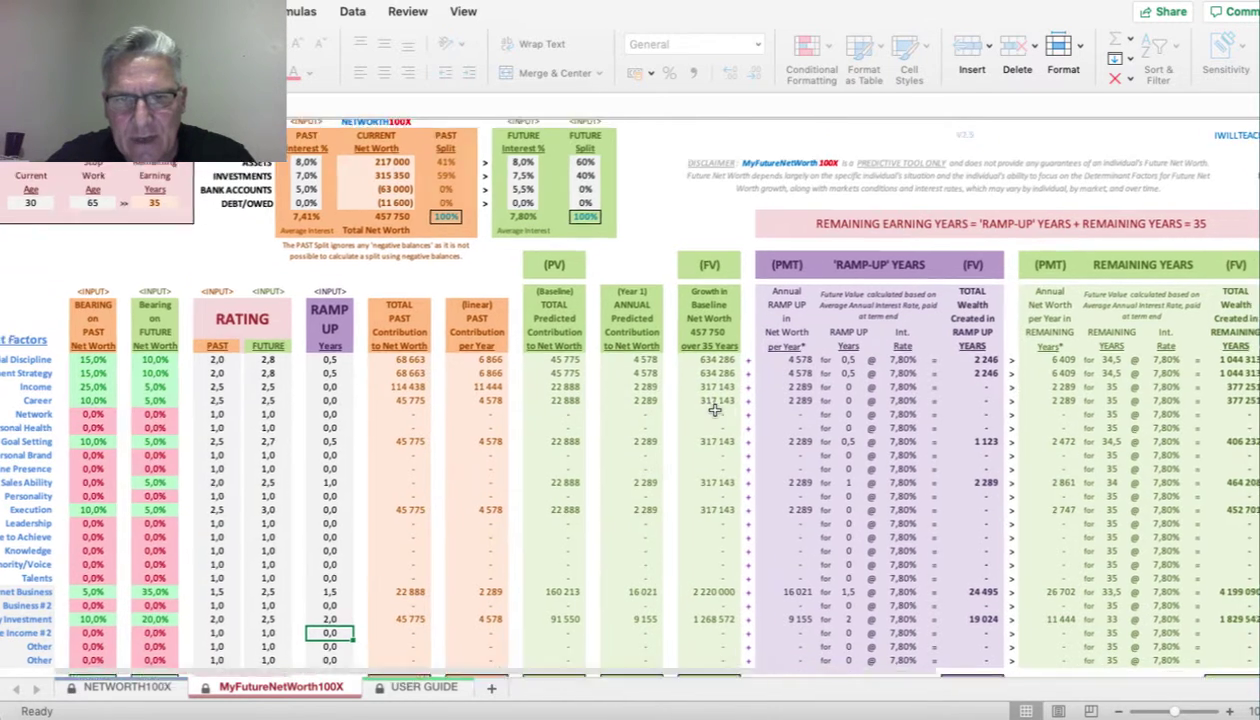
scroll(715, 410, "down", 5)
scroll(715, 410, "right", 5)
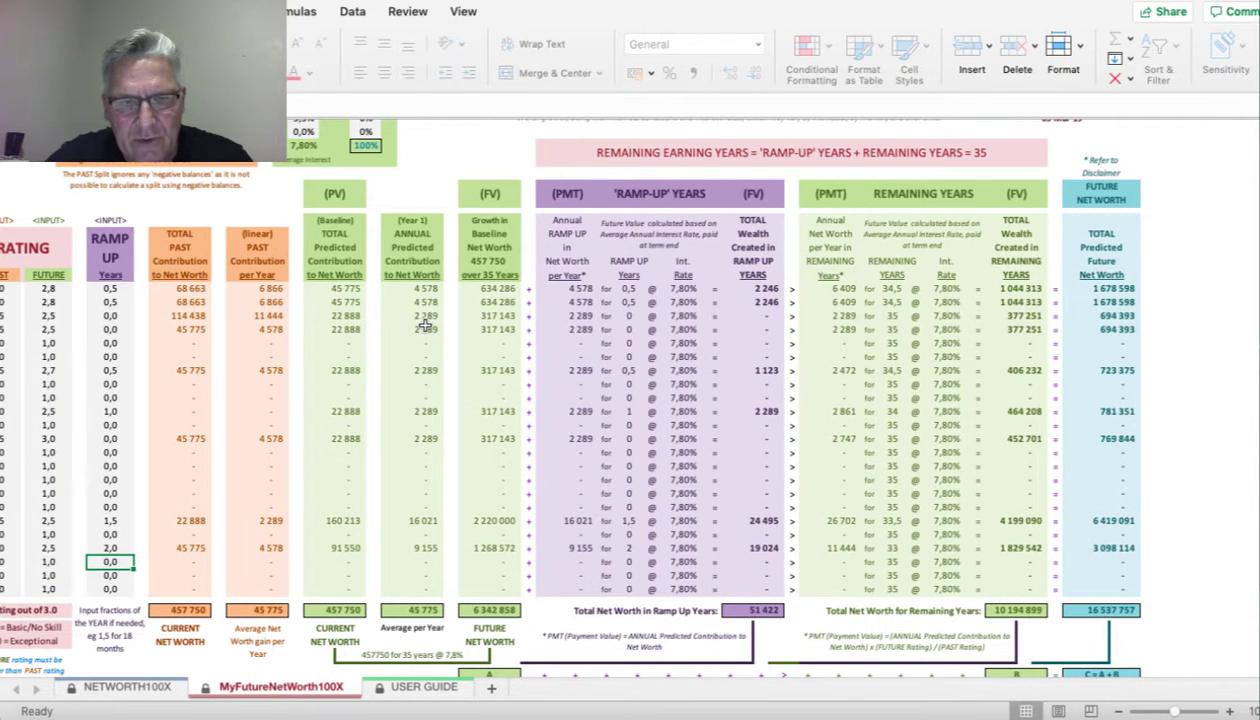
scroll(425, 305, "left", 5)
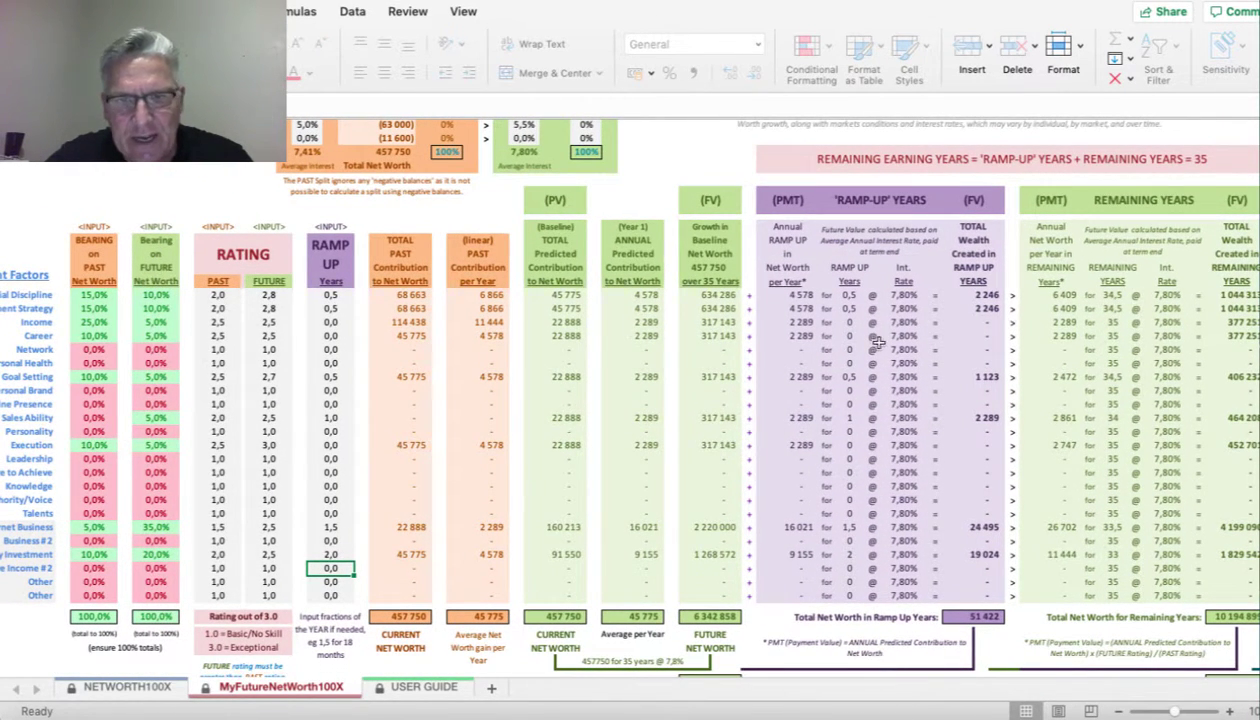
scroll(860, 338, "right", 6)
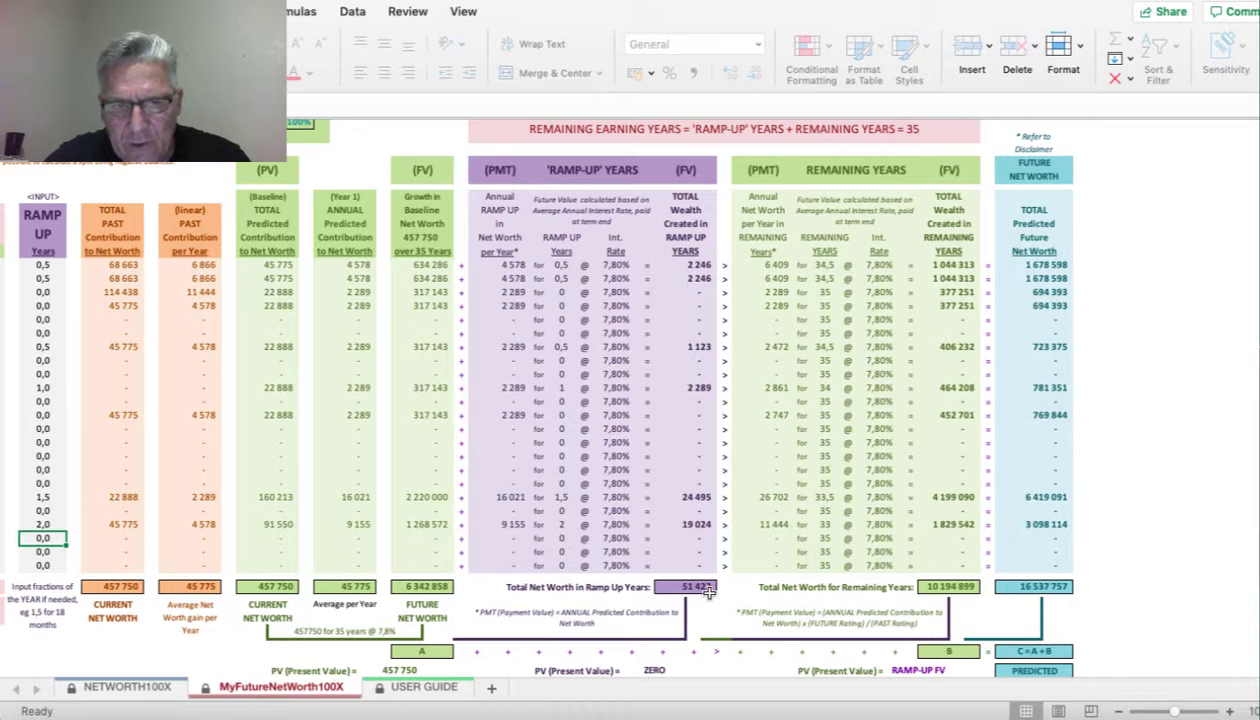
scroll(708, 592, "down", 2)
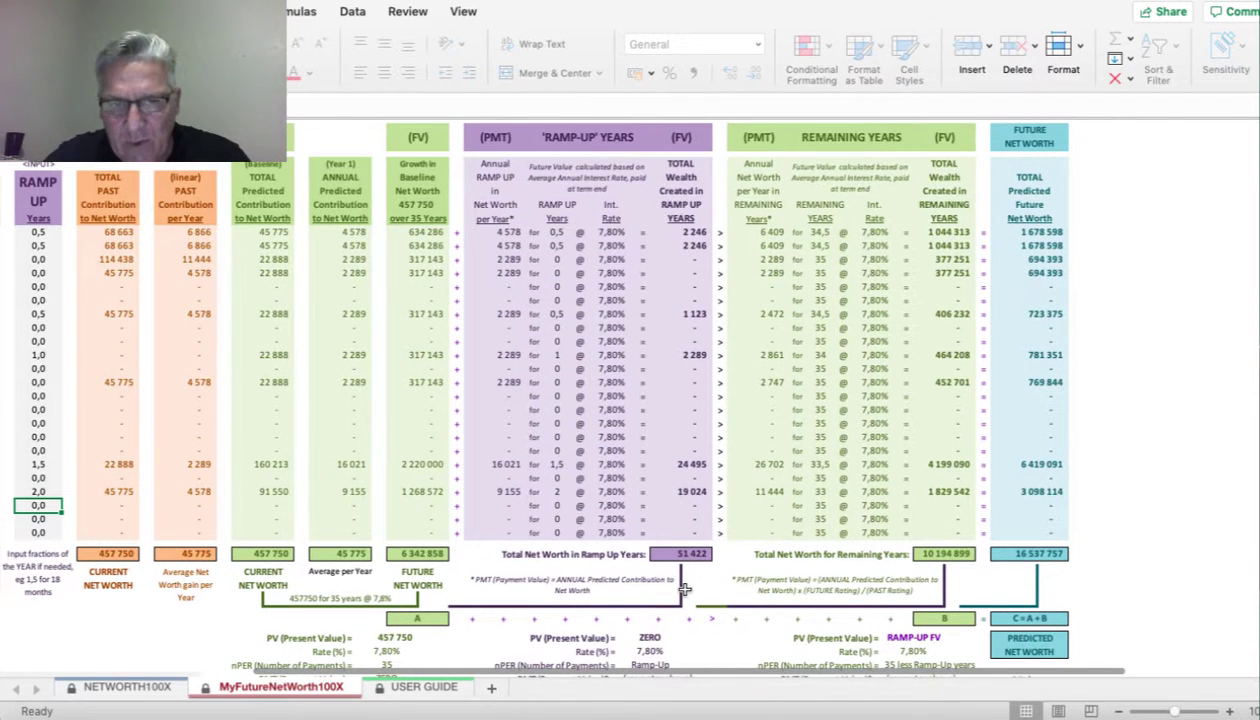
scroll(682, 552, "right", 2)
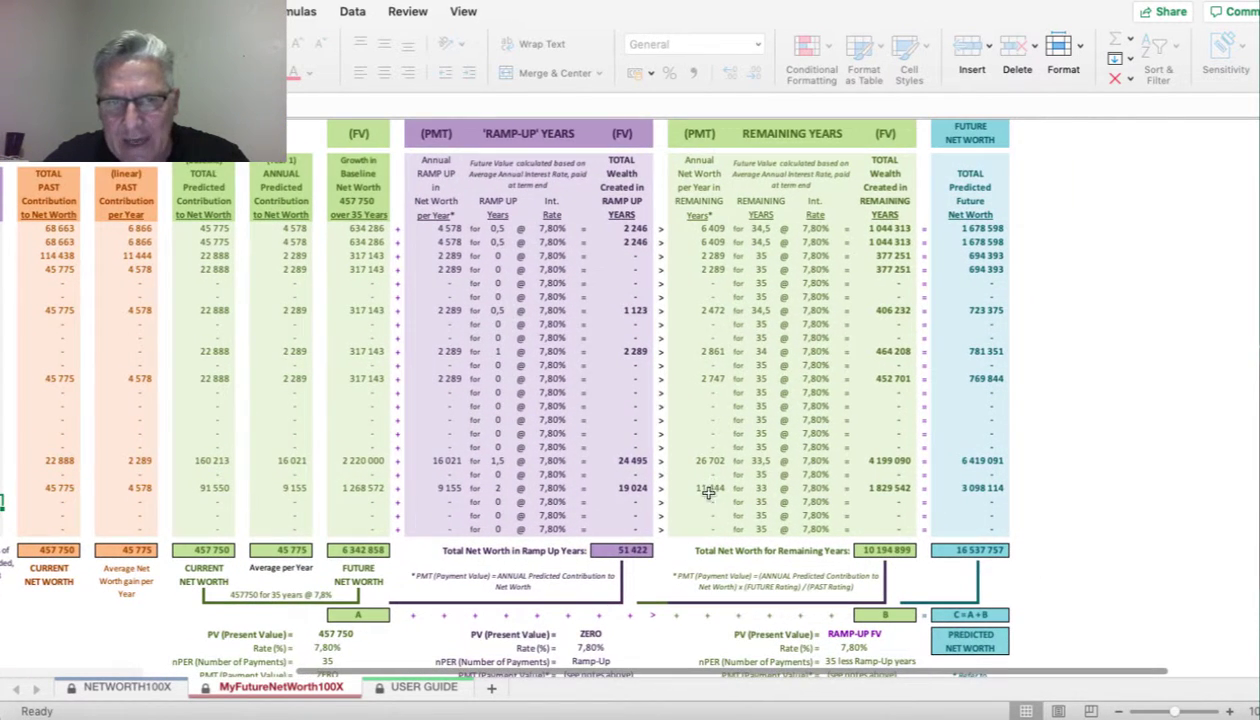
scroll(718, 257, "up", 2)
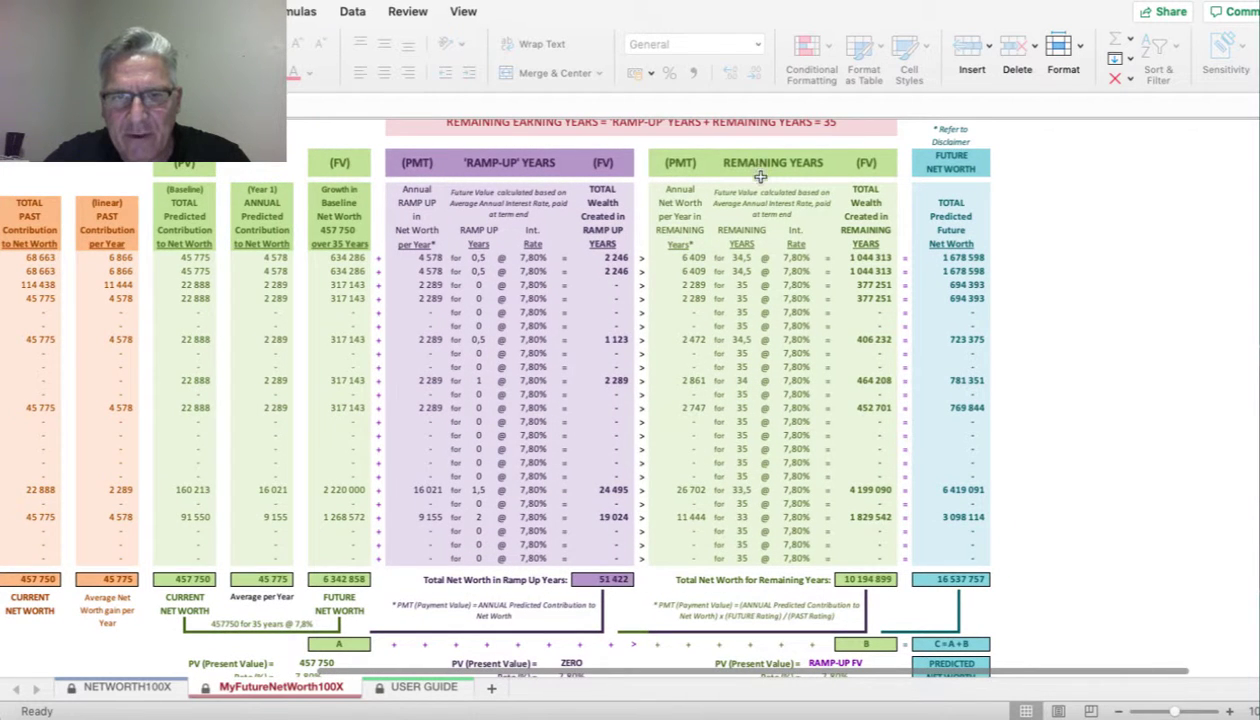
scroll(738, 513, "right", 2)
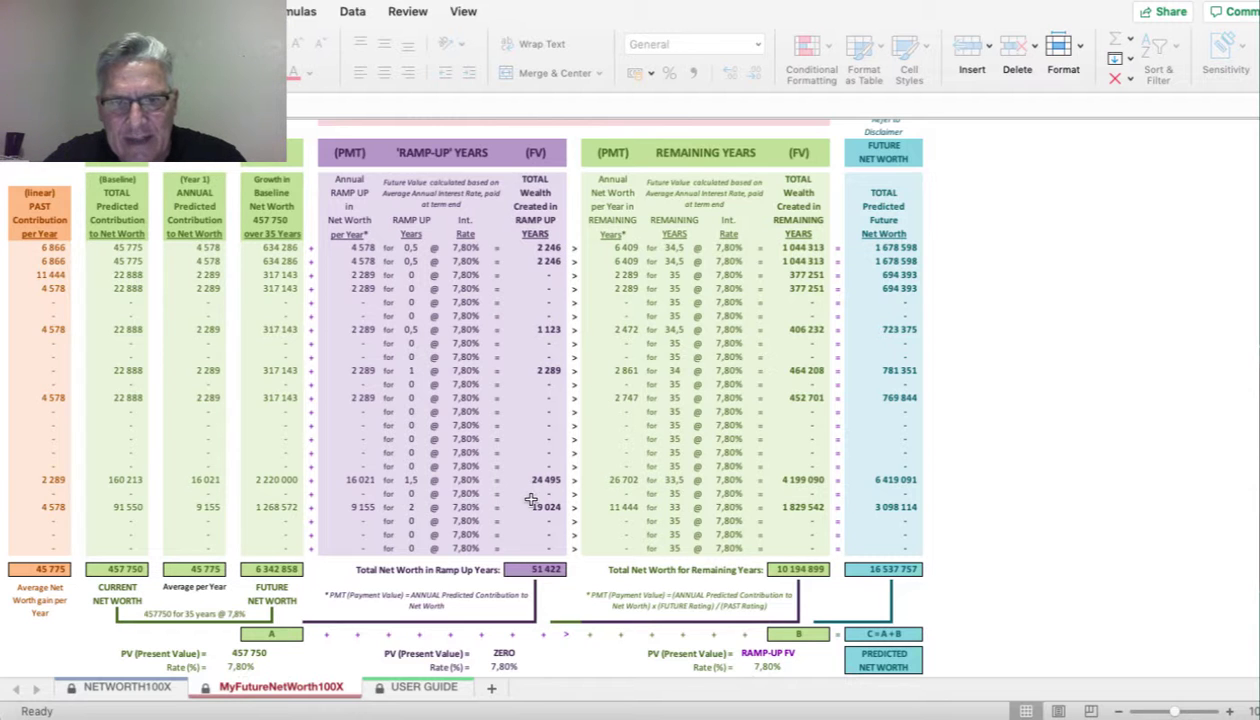
scroll(530, 495, "down", 2)
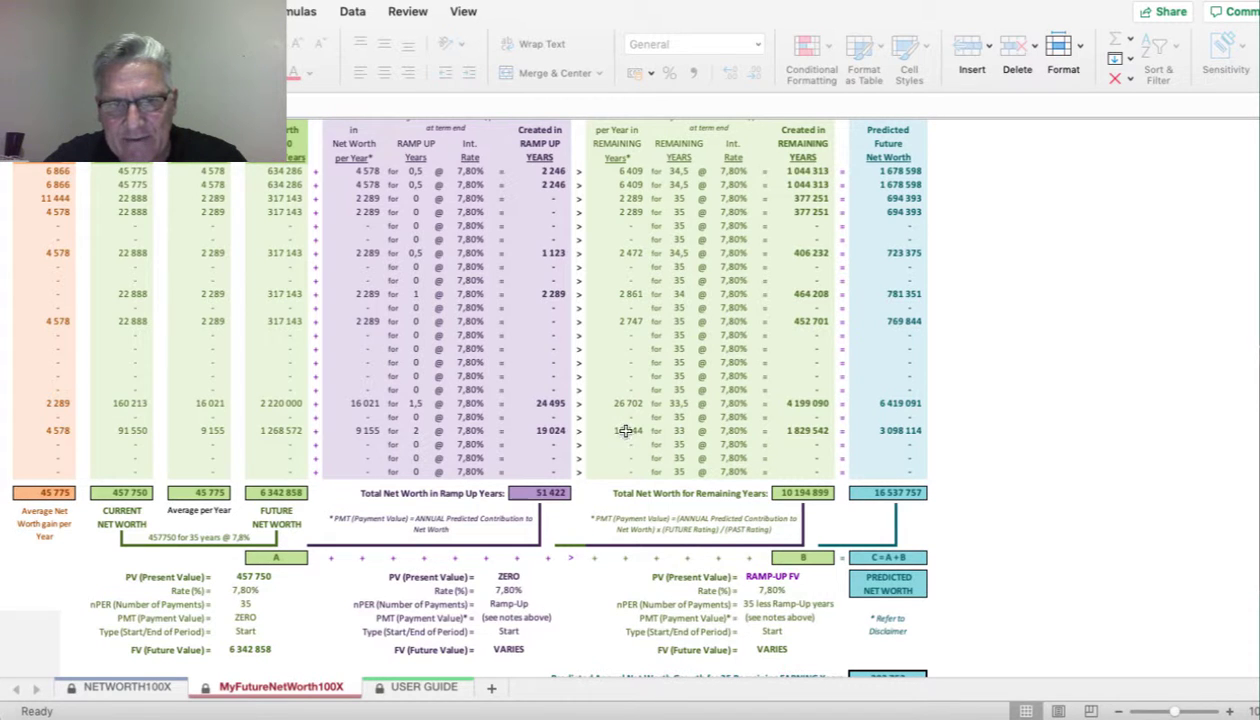
scroll(622, 270, "up", 3)
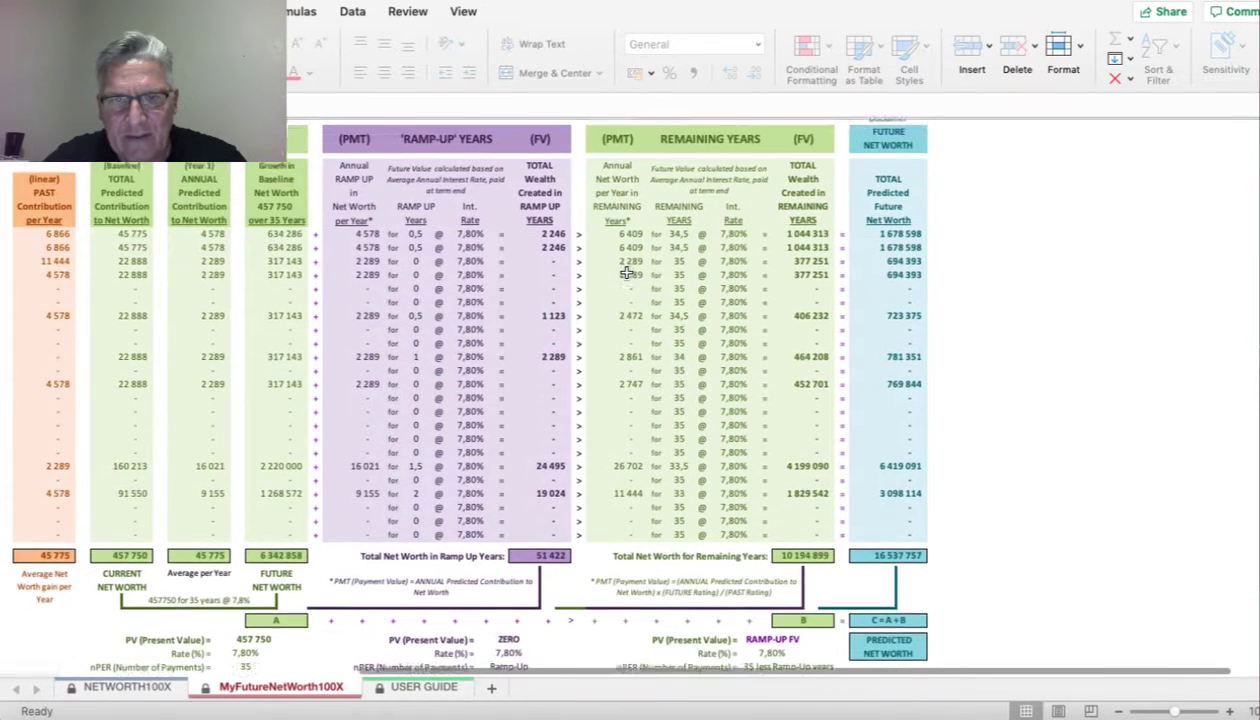
scroll(620, 246, "up", 1)
scroll(620, 246, "left", 1)
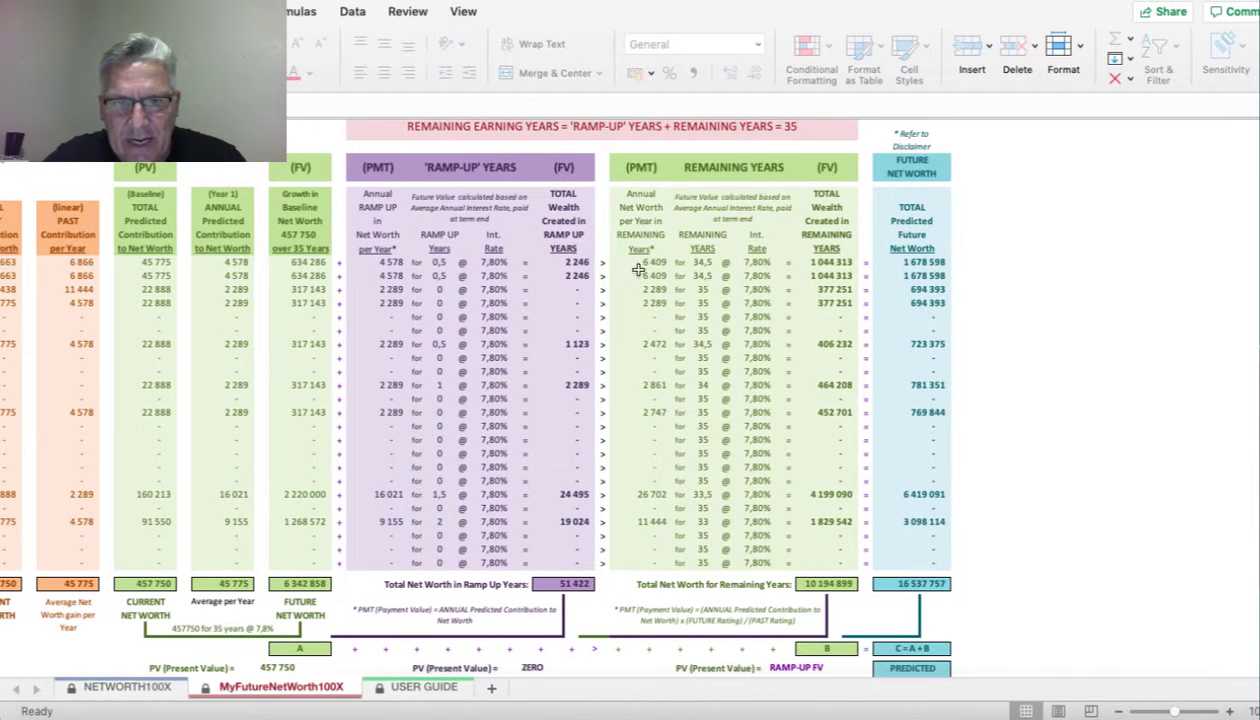
scroll(640, 268, "down", 1)
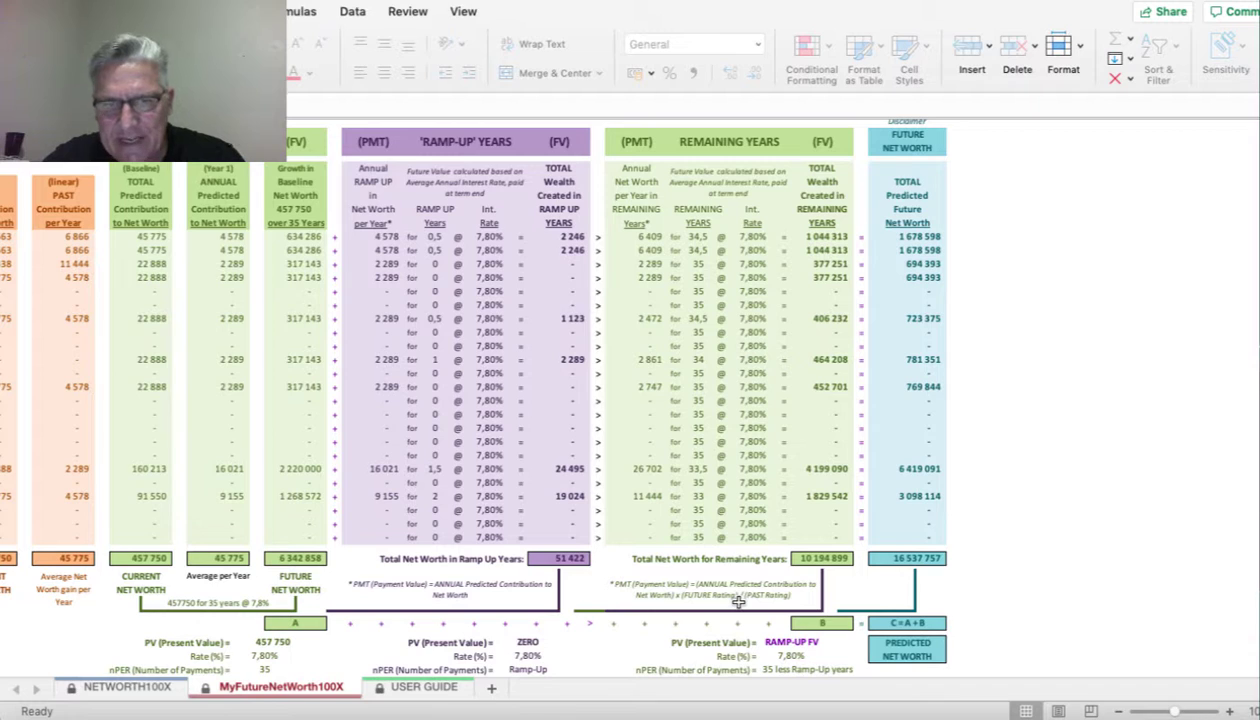
scroll(535, 541, "left", 10)
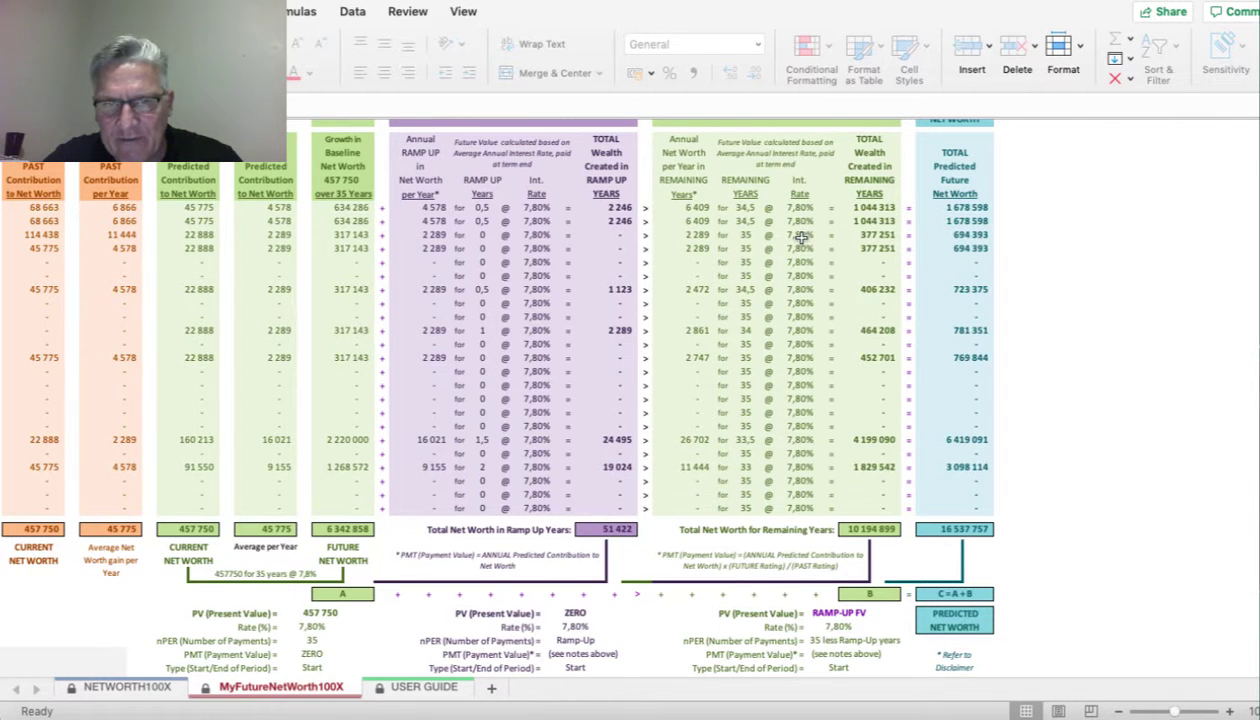
scroll(793, 497, "right", 3)
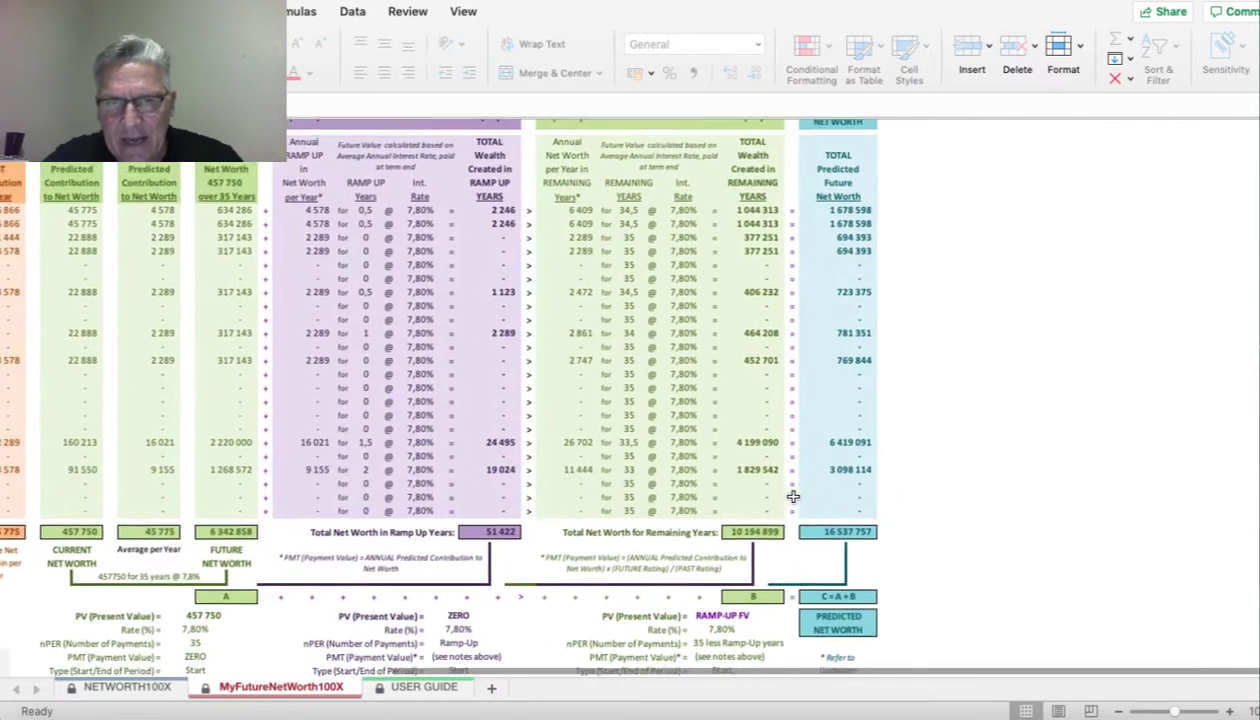
scroll(793, 497, "up", 1)
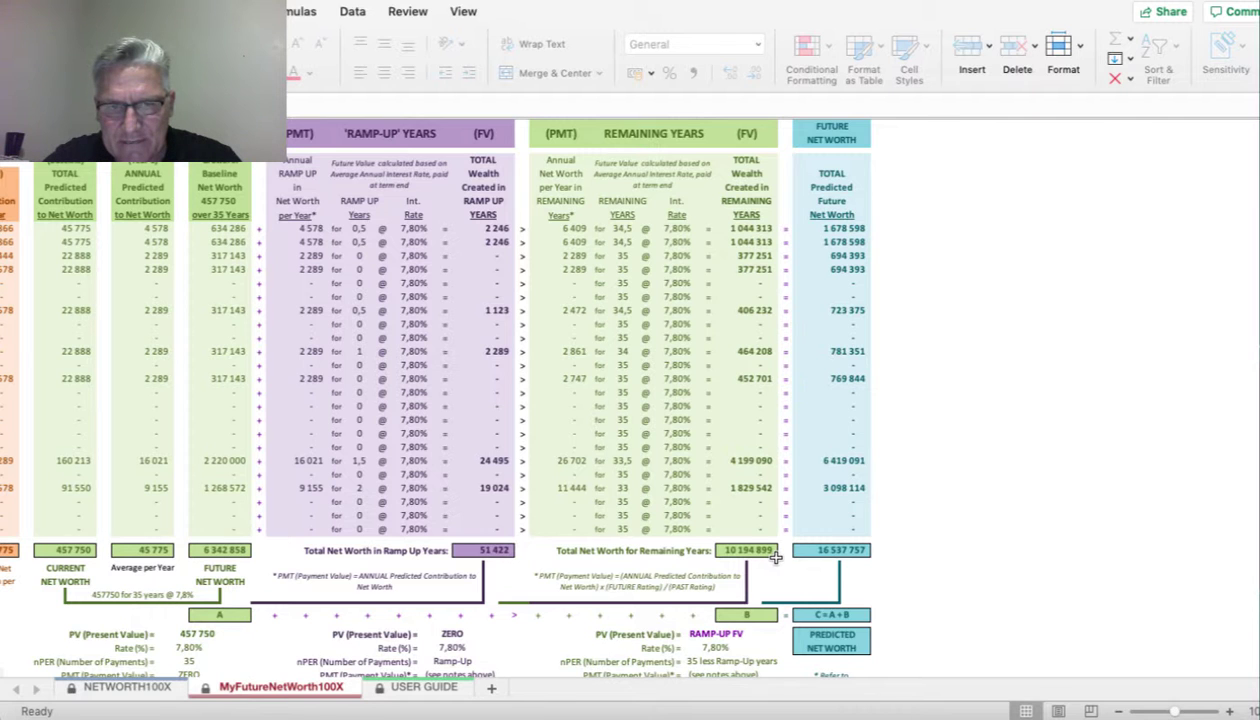
scroll(736, 520, "down", 3)
scroll(736, 520, "left", 1)
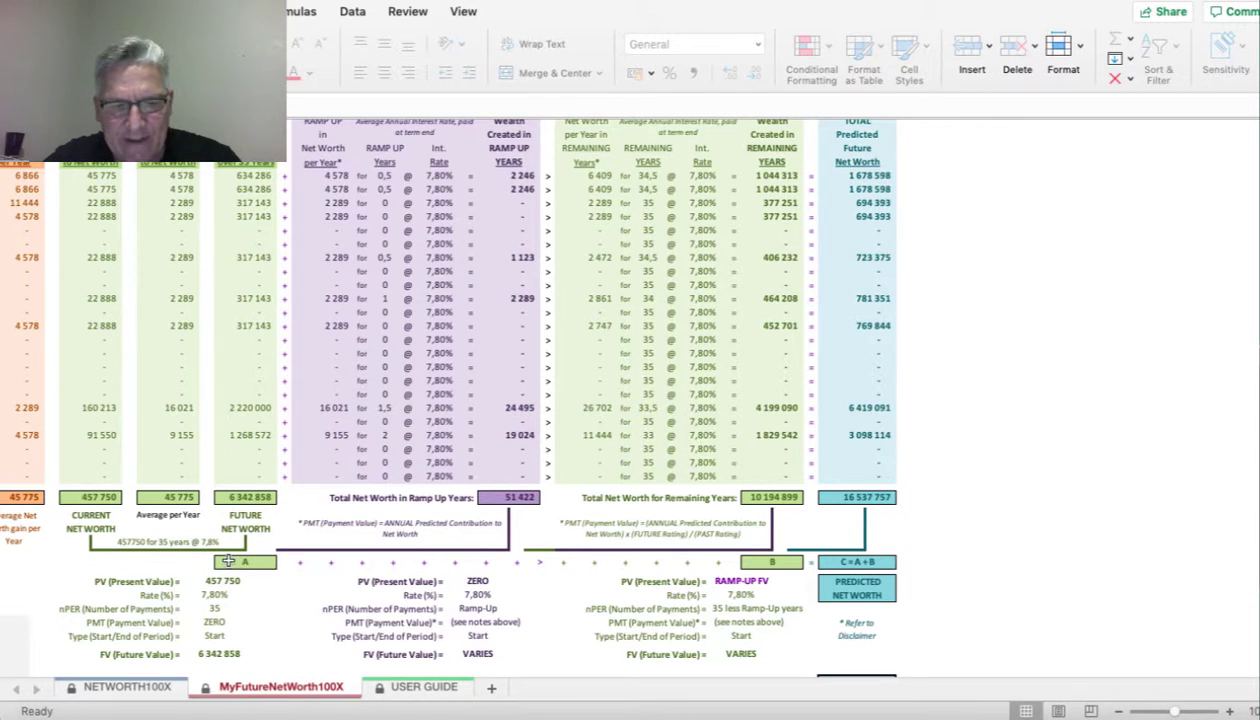
scroll(511, 530, "left", 5)
scroll(511, 530, "up", 2)
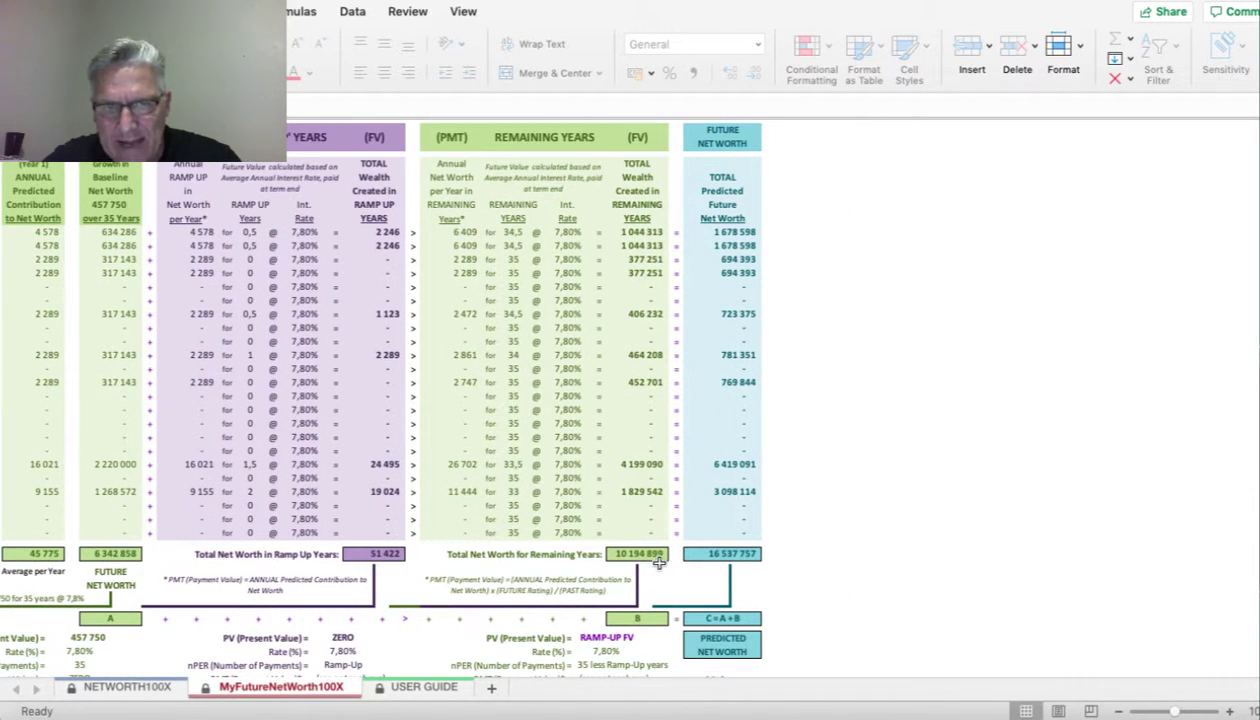
scroll(659, 563, "right", 3)
scroll(659, 563, "down", 1)
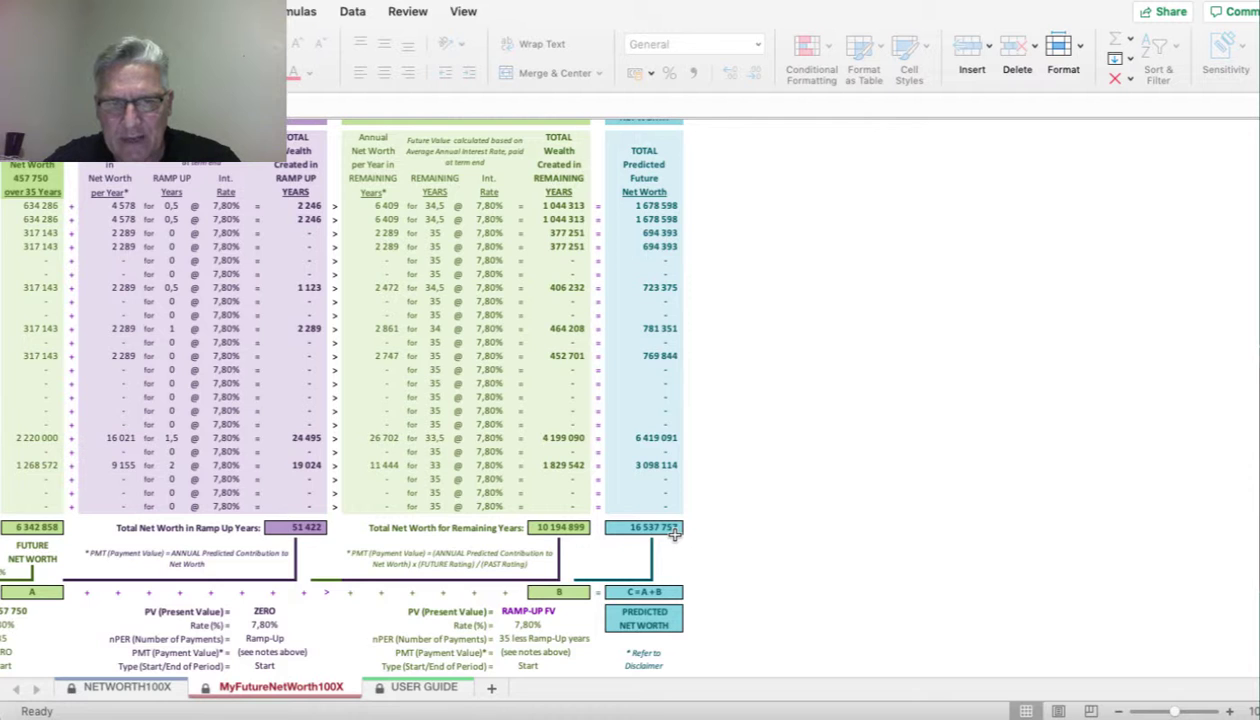
scroll(675, 535, "down", 2)
scroll(675, 535, "left", 1)
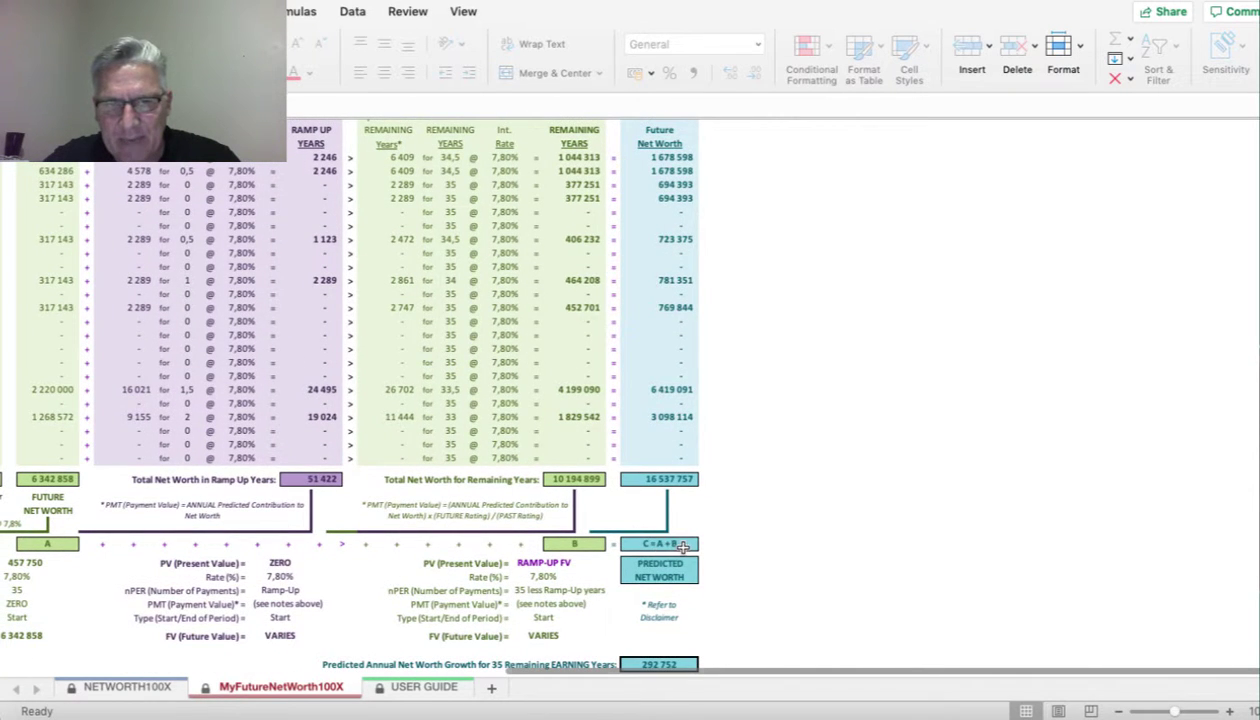
scroll(683, 545, "down", 4)
scroll(683, 545, "left", 1)
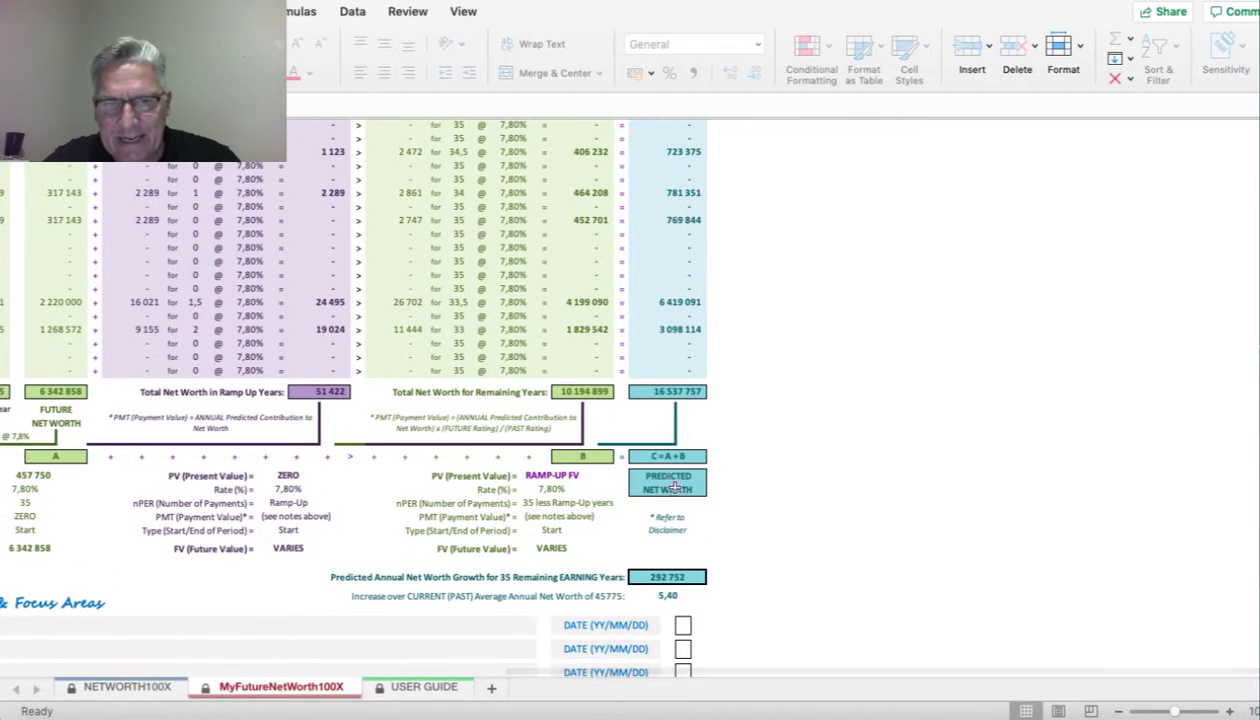
scroll(690, 500, "down", 4)
scroll(690, 500, "left", 2)
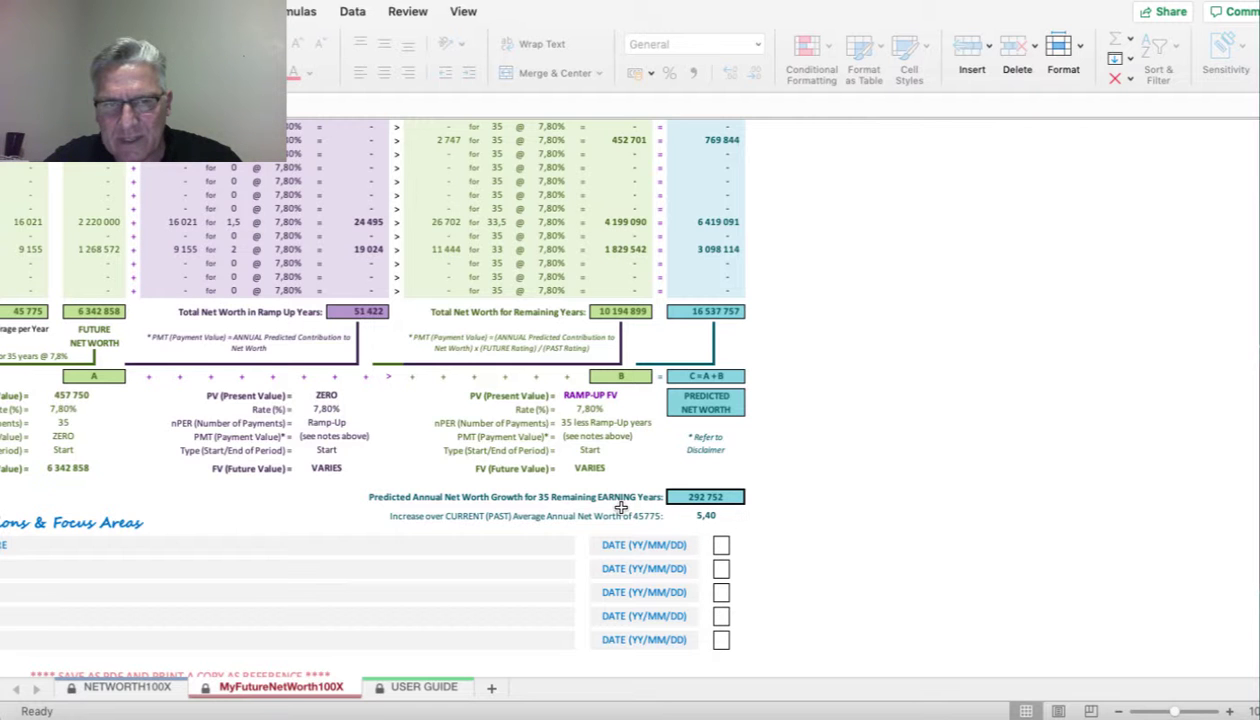
scroll(621, 508, "left", 10)
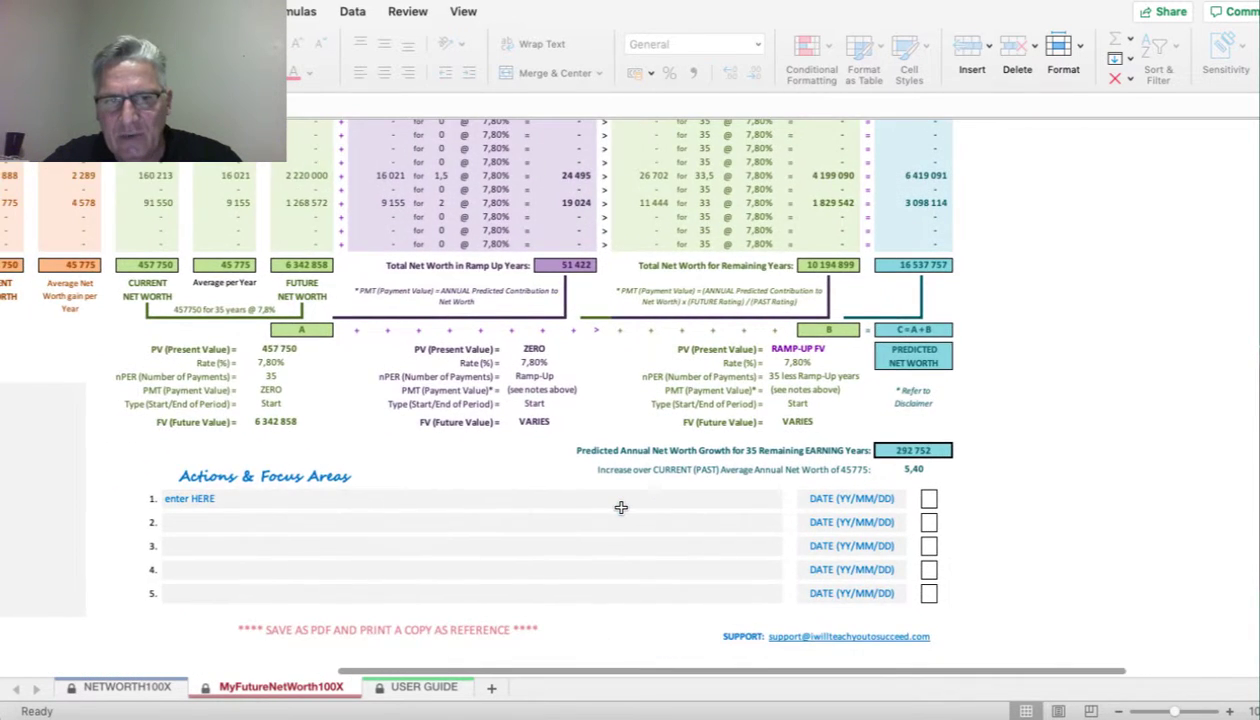
scroll(621, 508, "left", 8)
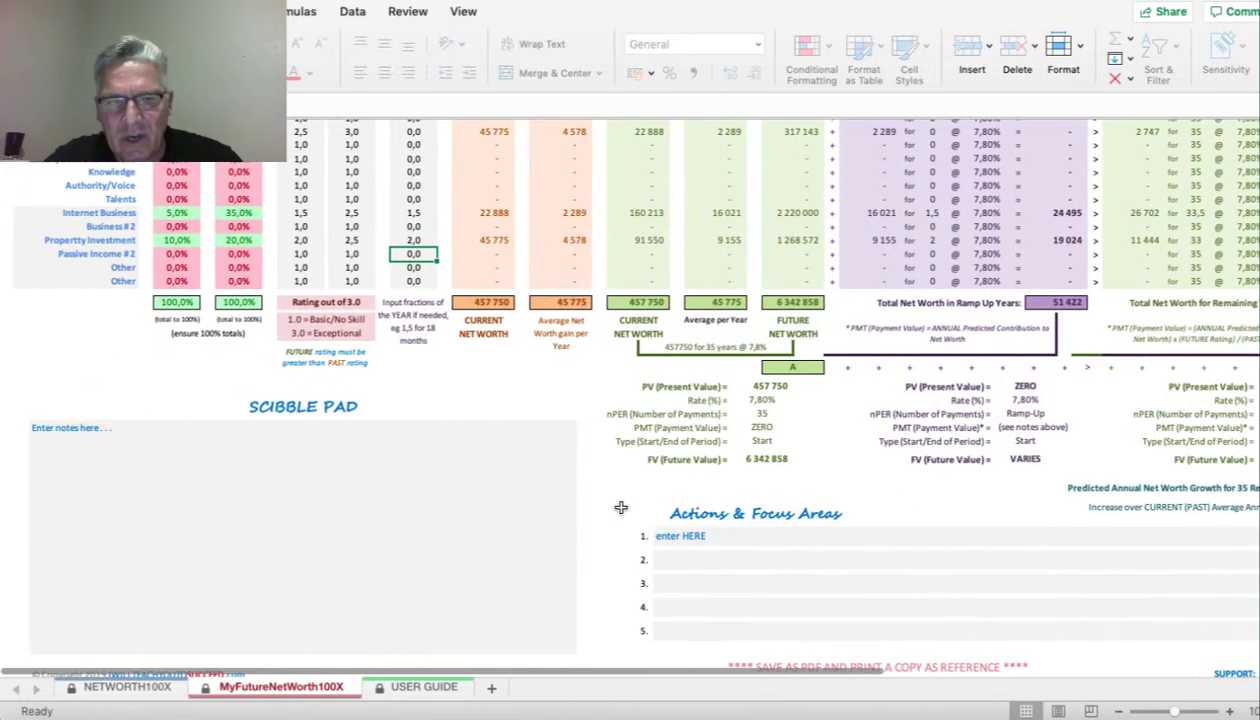
scroll(621, 508, "up", 6)
scroll(621, 508, "up", 1)
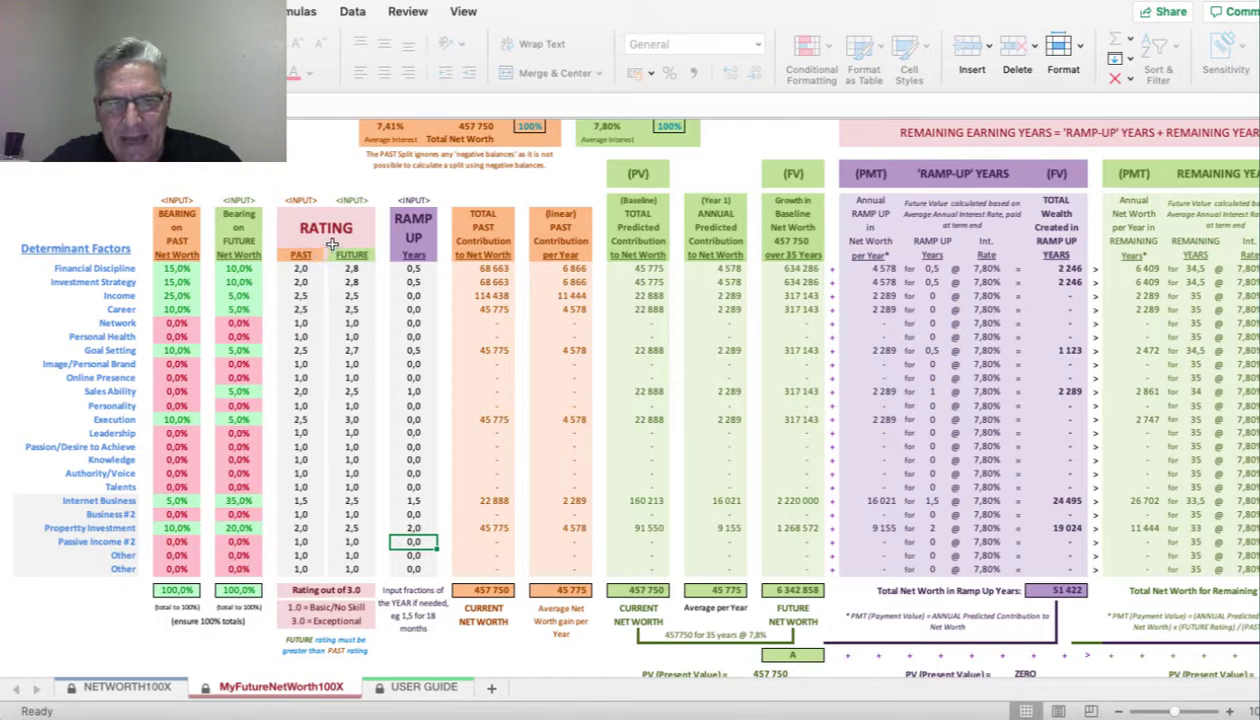
scroll(345, 565, "right", 6)
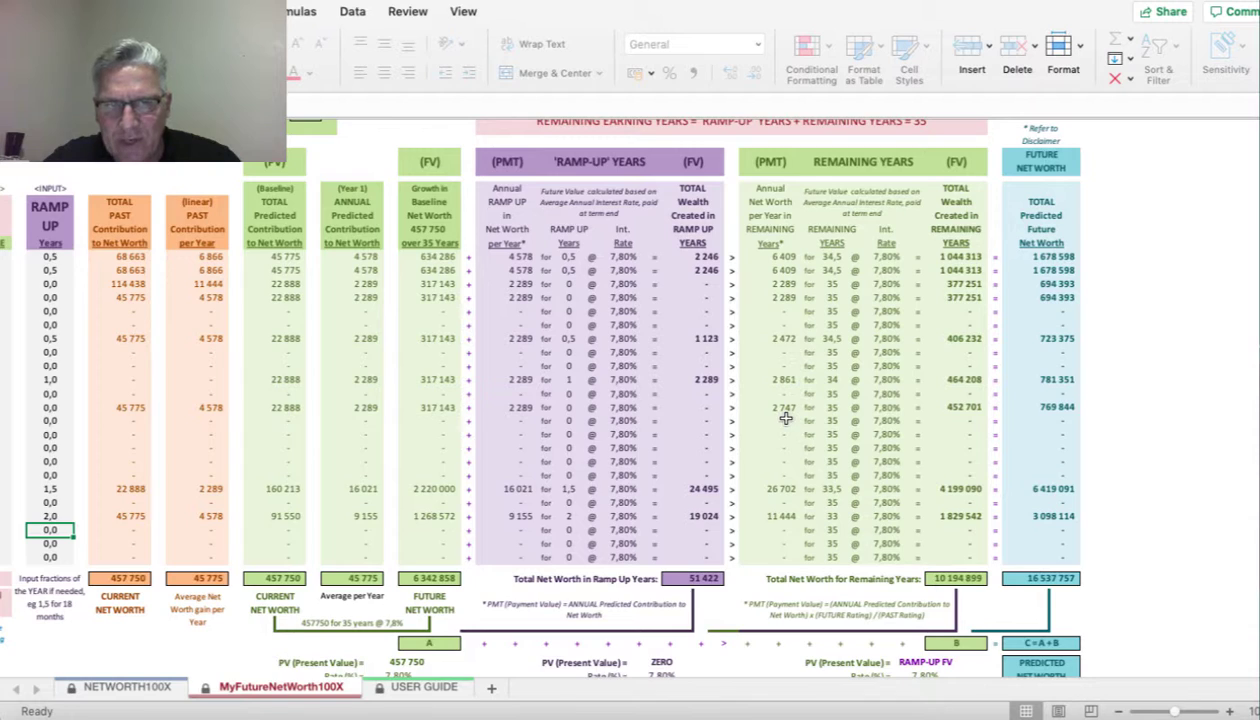
scroll(786, 420, "down", 3)
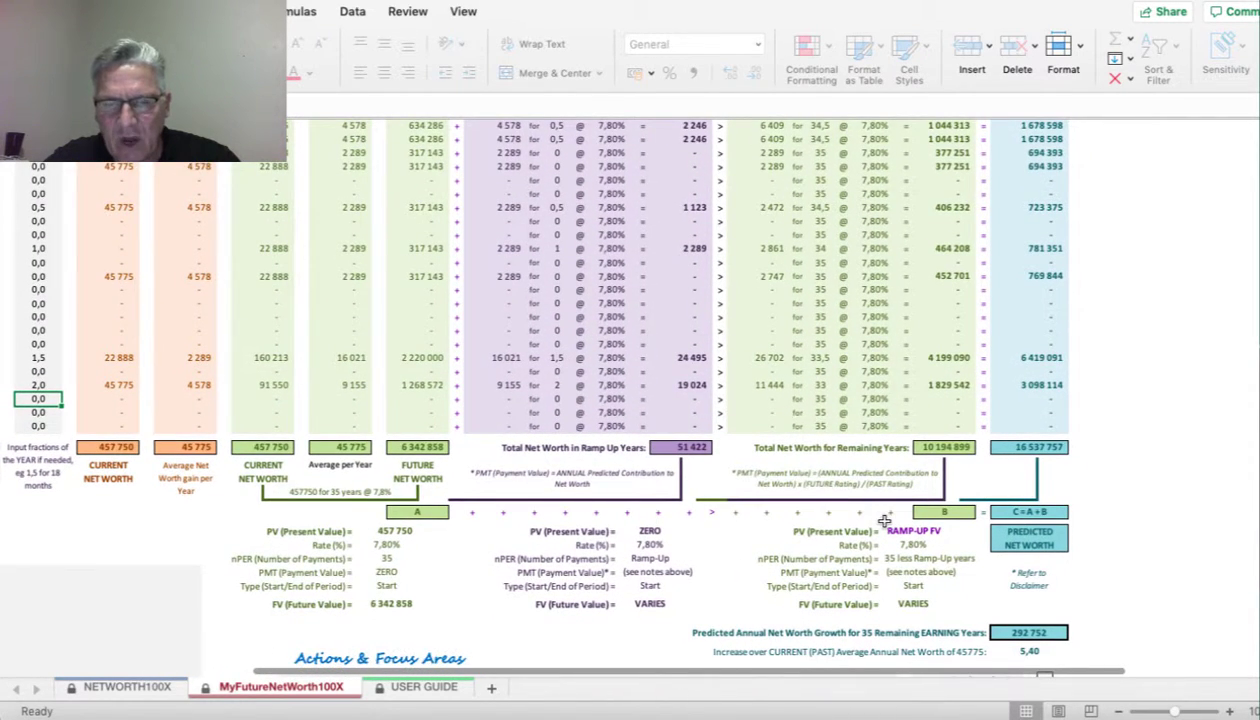
scroll(884, 521, "down", 1)
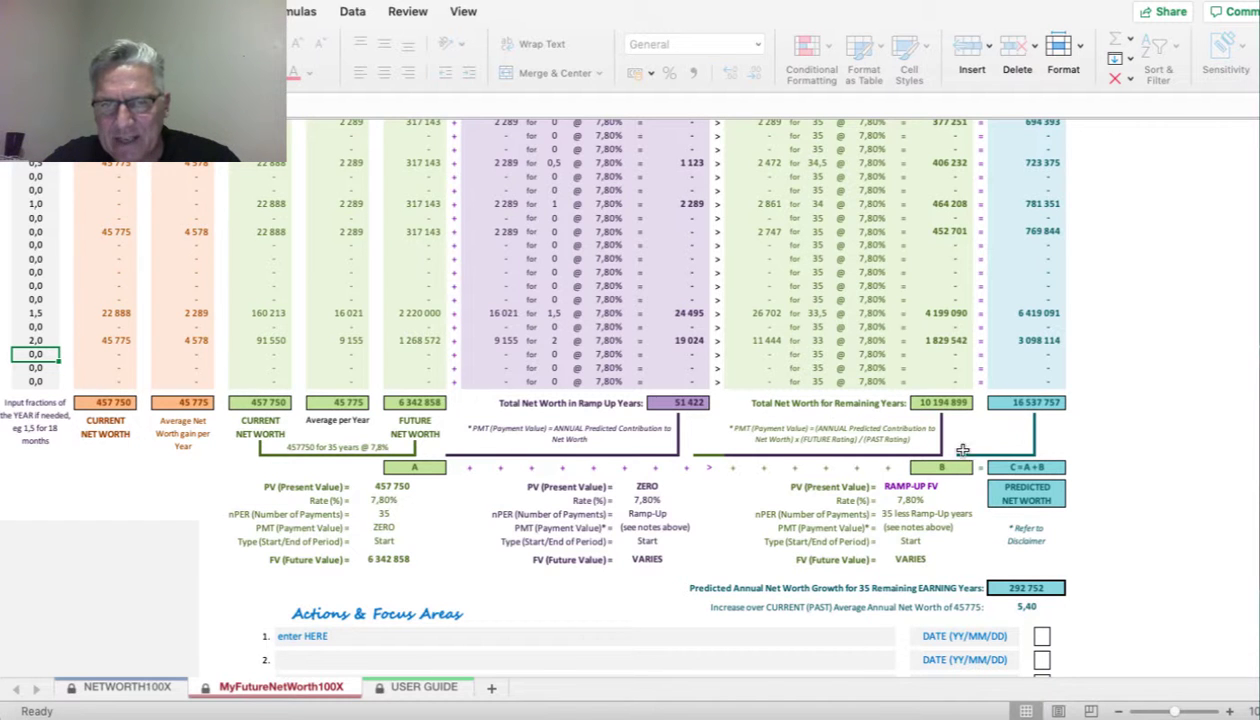
scroll(878, 581, "down", 2)
scroll(878, 581, "left", 1)
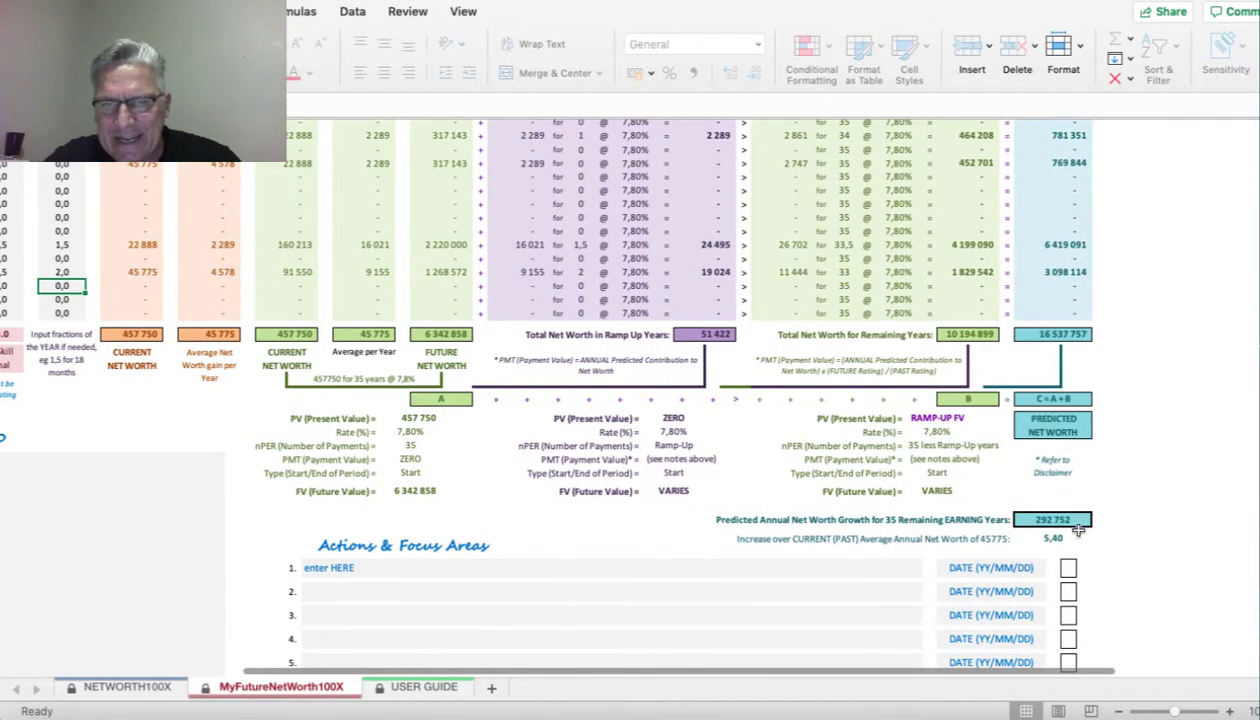
scroll(1020, 480, "up", 1)
scroll(1020, 480, "right", 1)
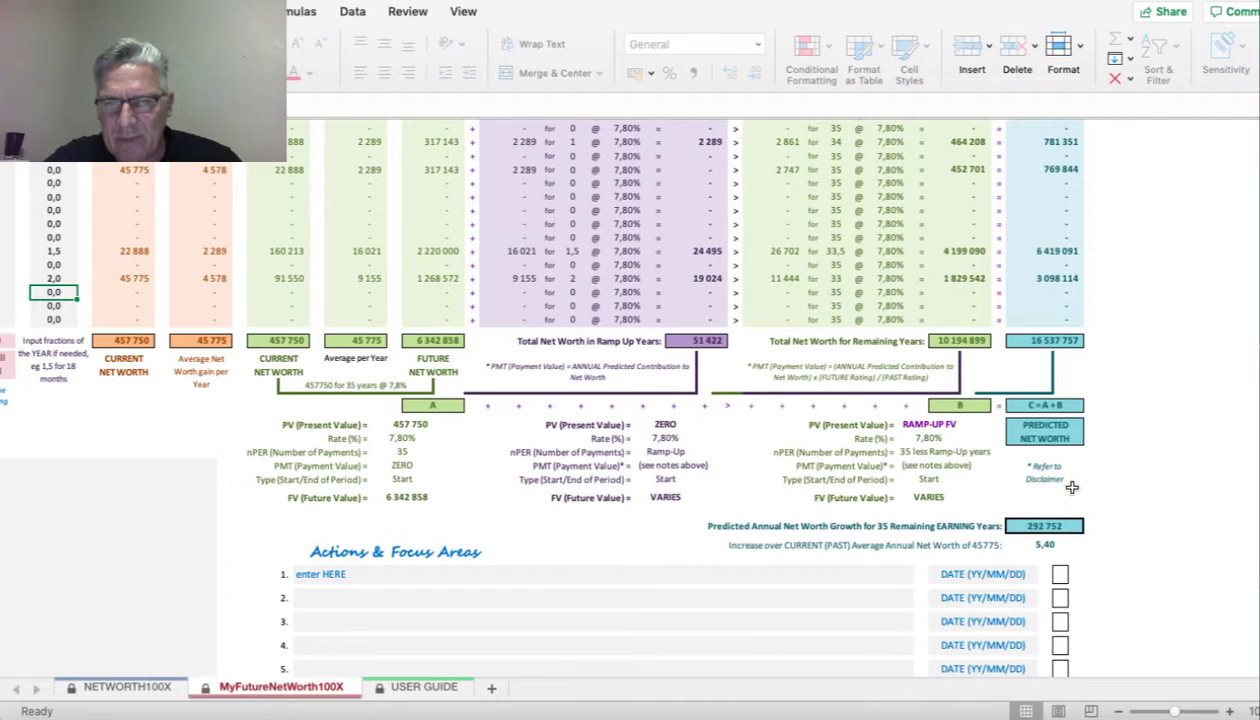
scroll(735, 416, "left", 5)
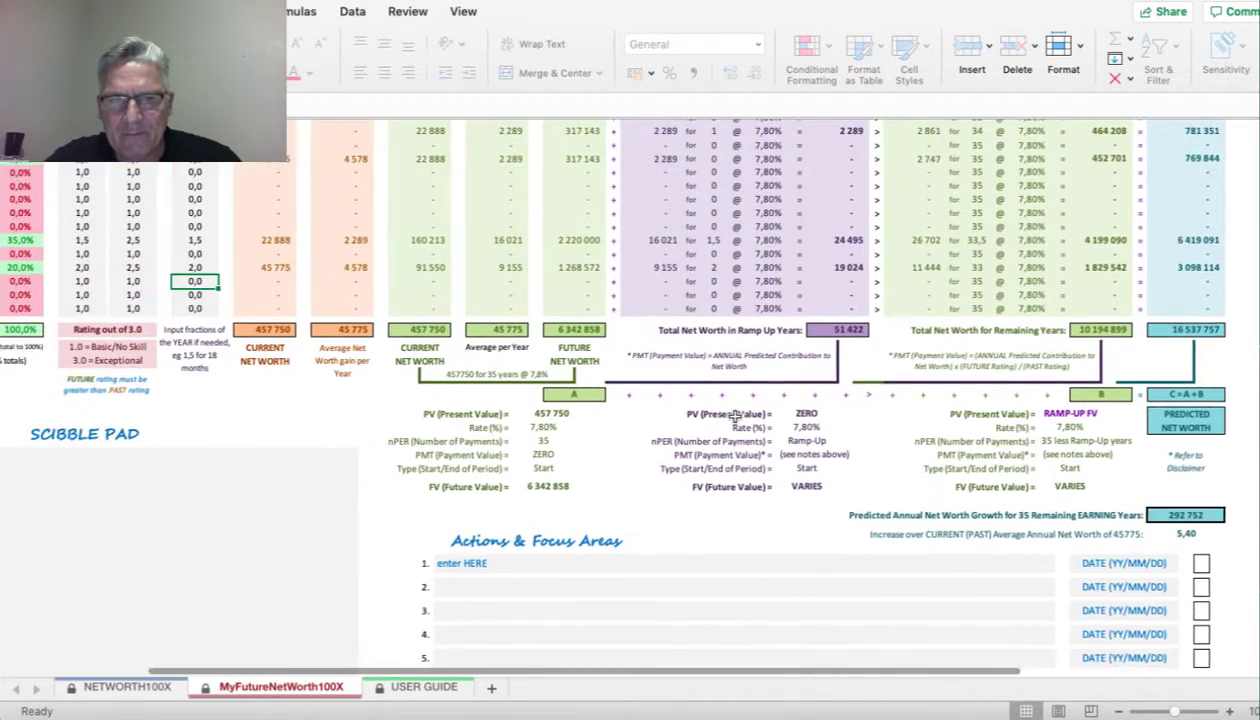
scroll(735, 416, "up", 4)
scroll(735, 416, "up", 3)
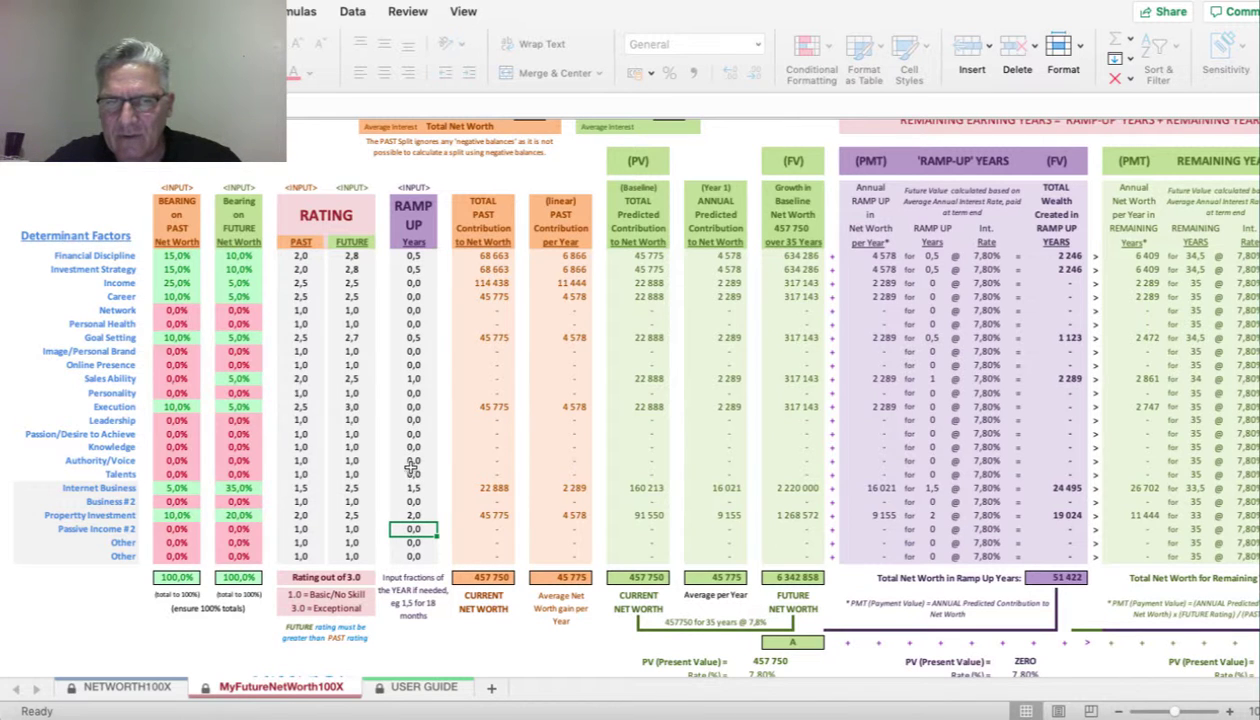
scroll(741, 444, "right", 2)
scroll(741, 444, "up", 1)
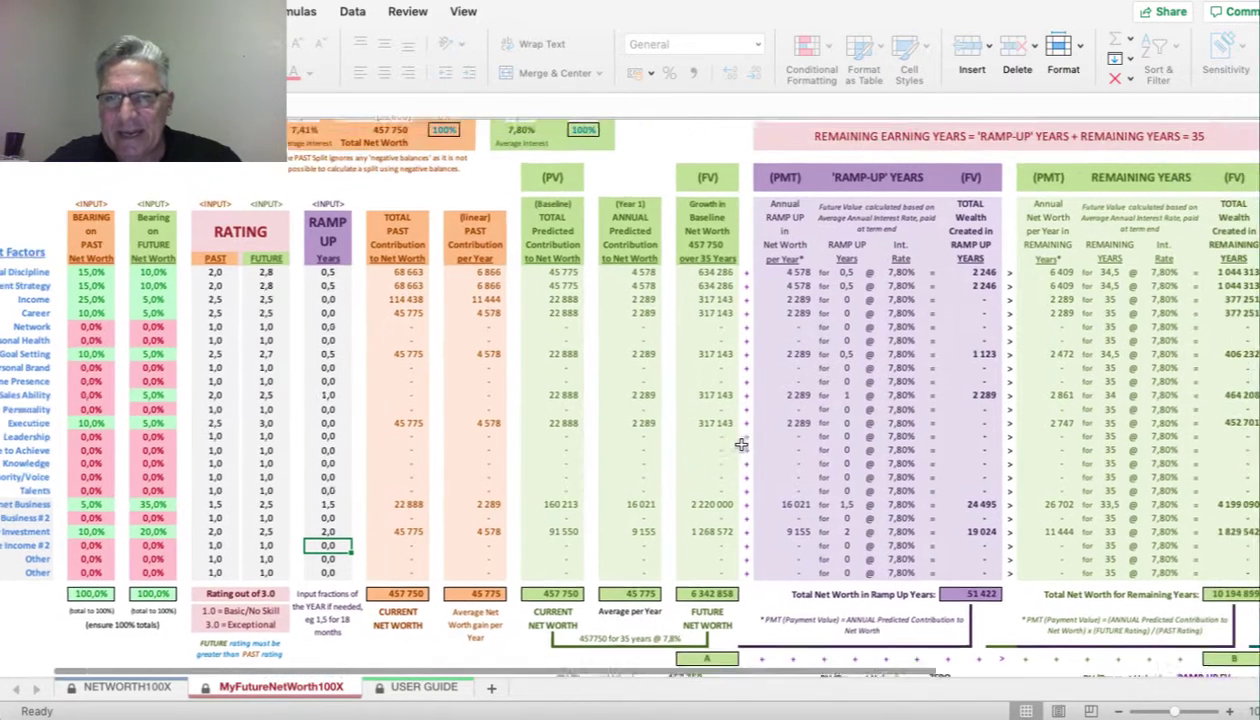
scroll(741, 444, "right", 1)
scroll(741, 444, "up", 1)
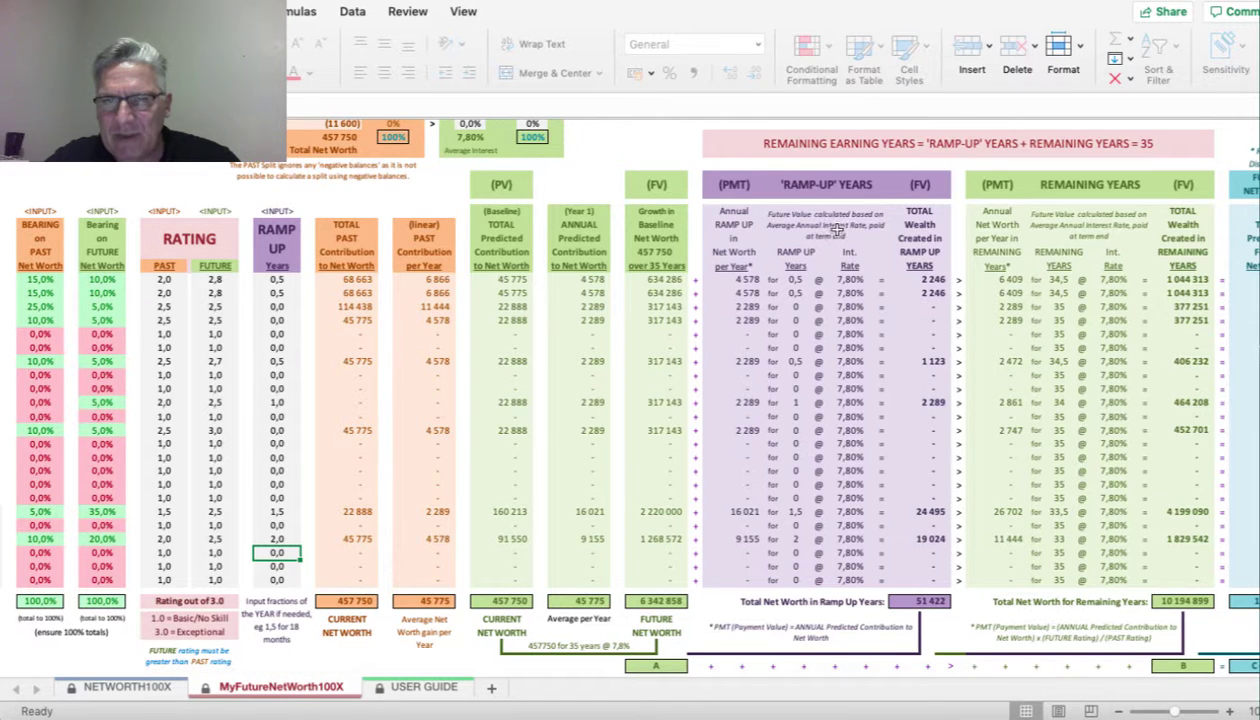
scroll(829, 302, "down", 2)
scroll(829, 302, "right", 2)
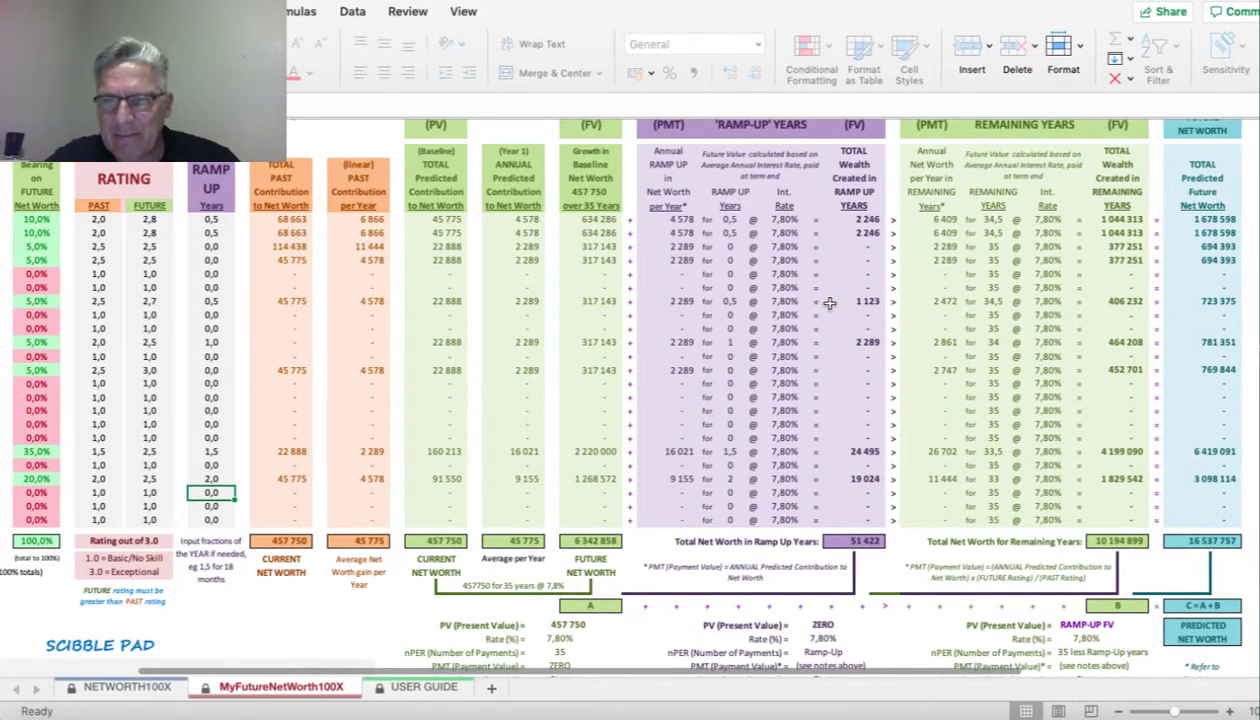
scroll(829, 302, "right", 3)
scroll(829, 302, "up", 1)
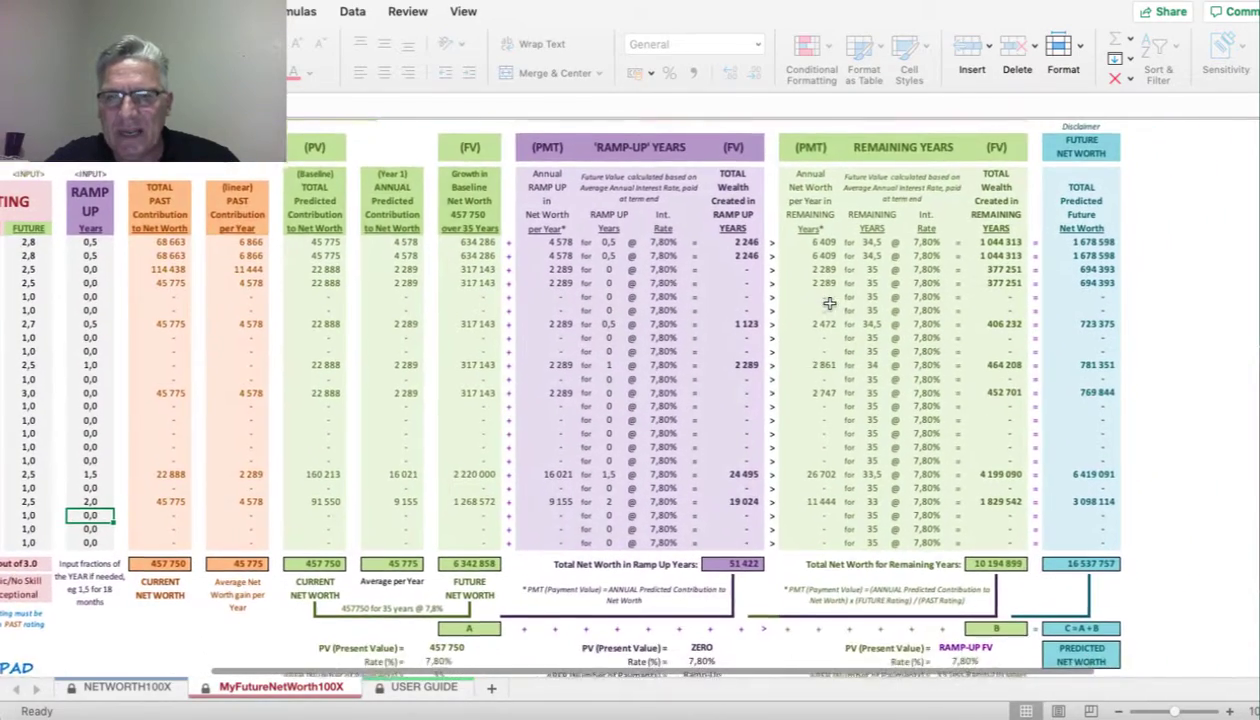
scroll(829, 302, "down", 1)
scroll(829, 302, "down", 4)
scroll(829, 302, "left", 2)
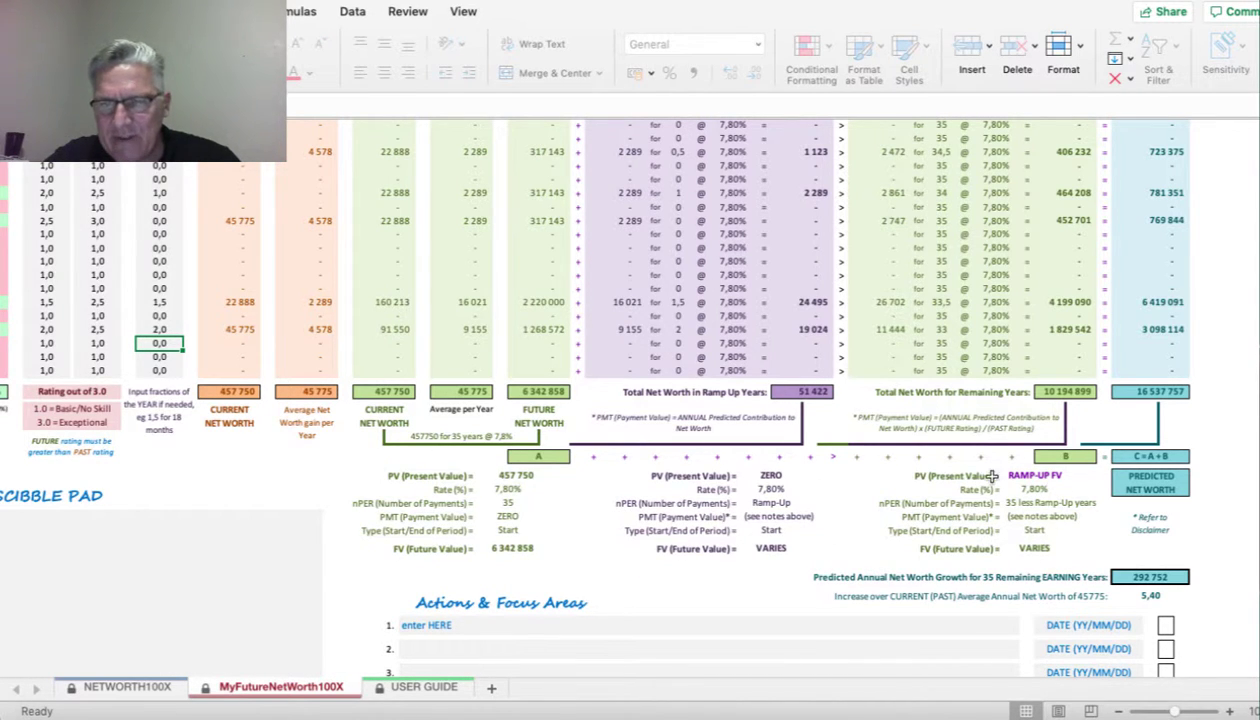
scroll(967, 493, "up", 4)
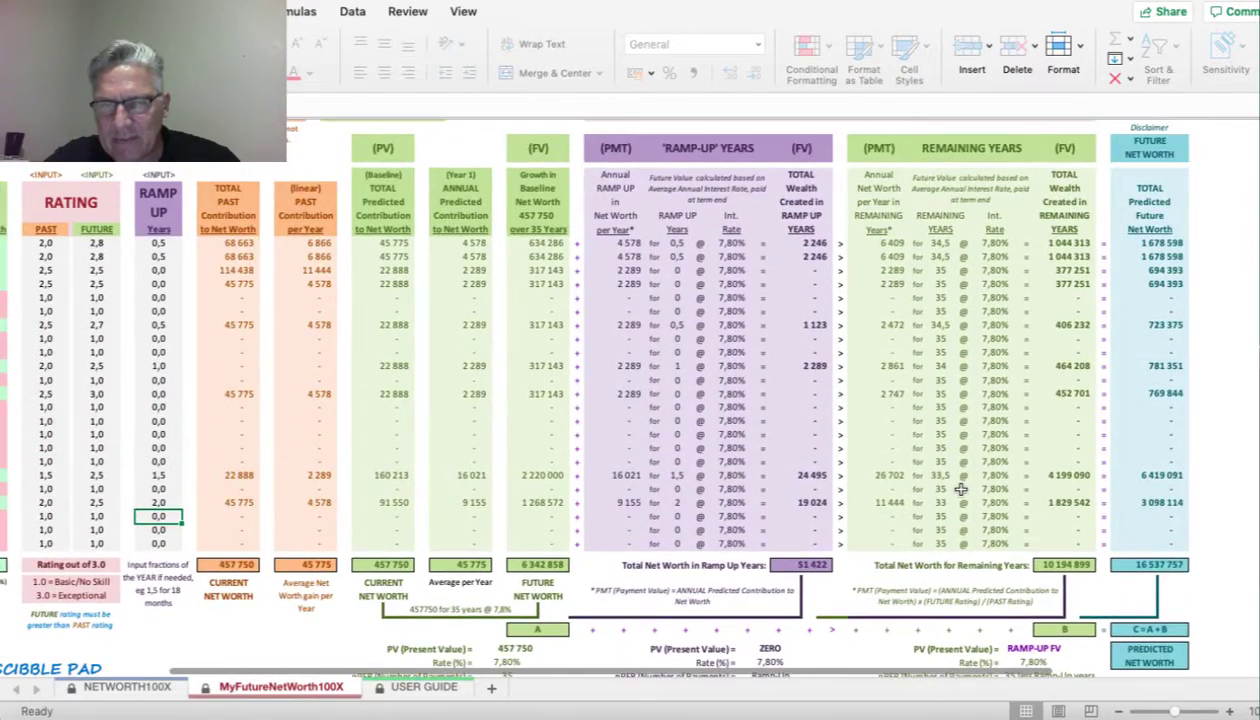
scroll(960, 489, "up", 1)
scroll(960, 489, "right", 1)
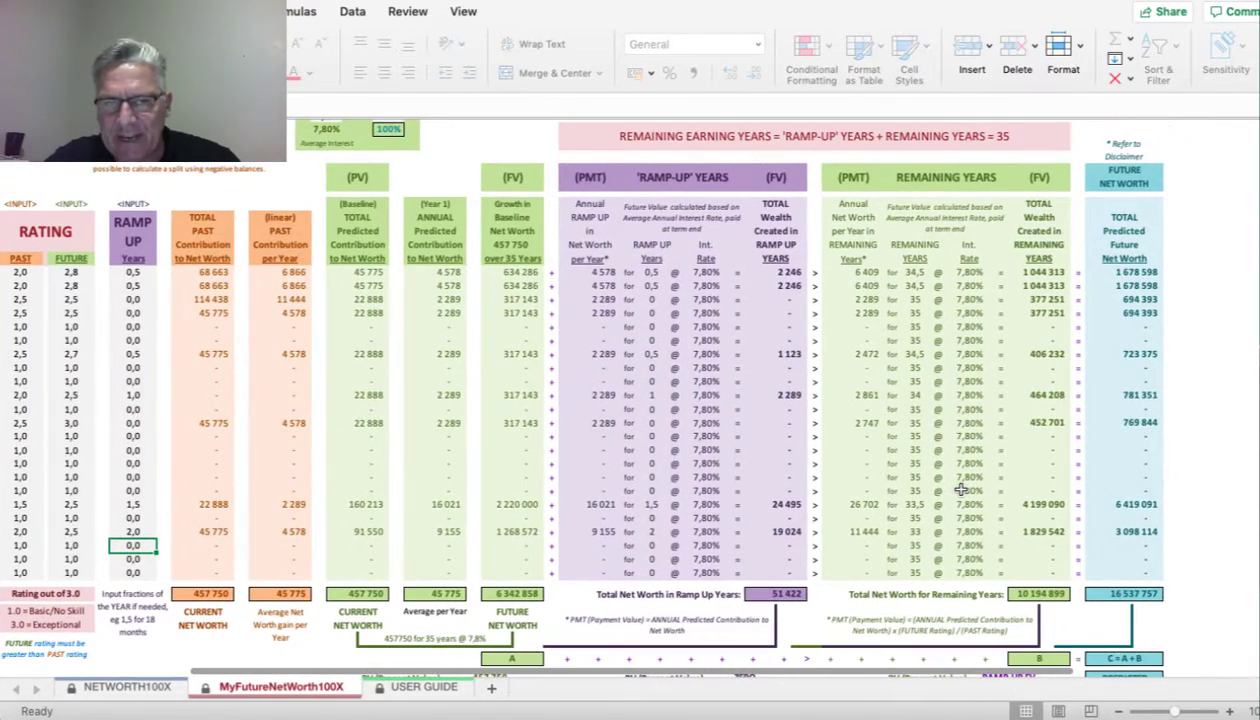
scroll(960, 489, "left", 4)
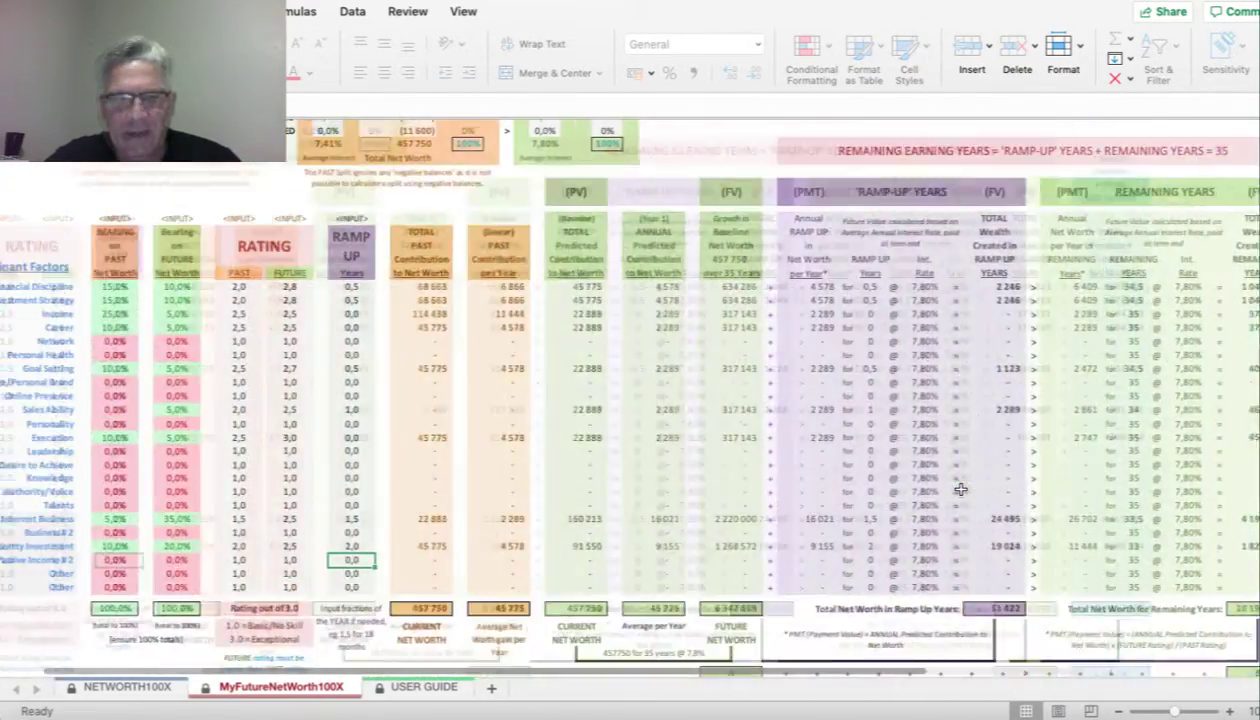
scroll(960, 489, "left", 2)
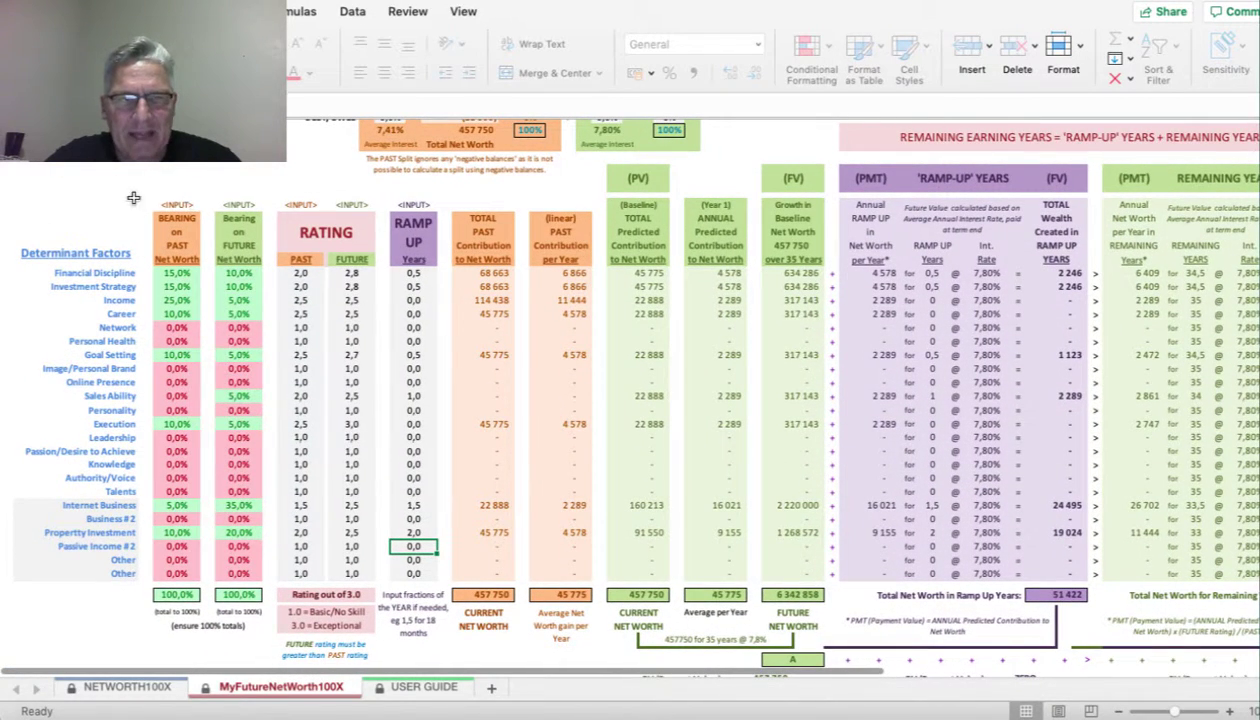
scroll(113, 208, "down", 1)
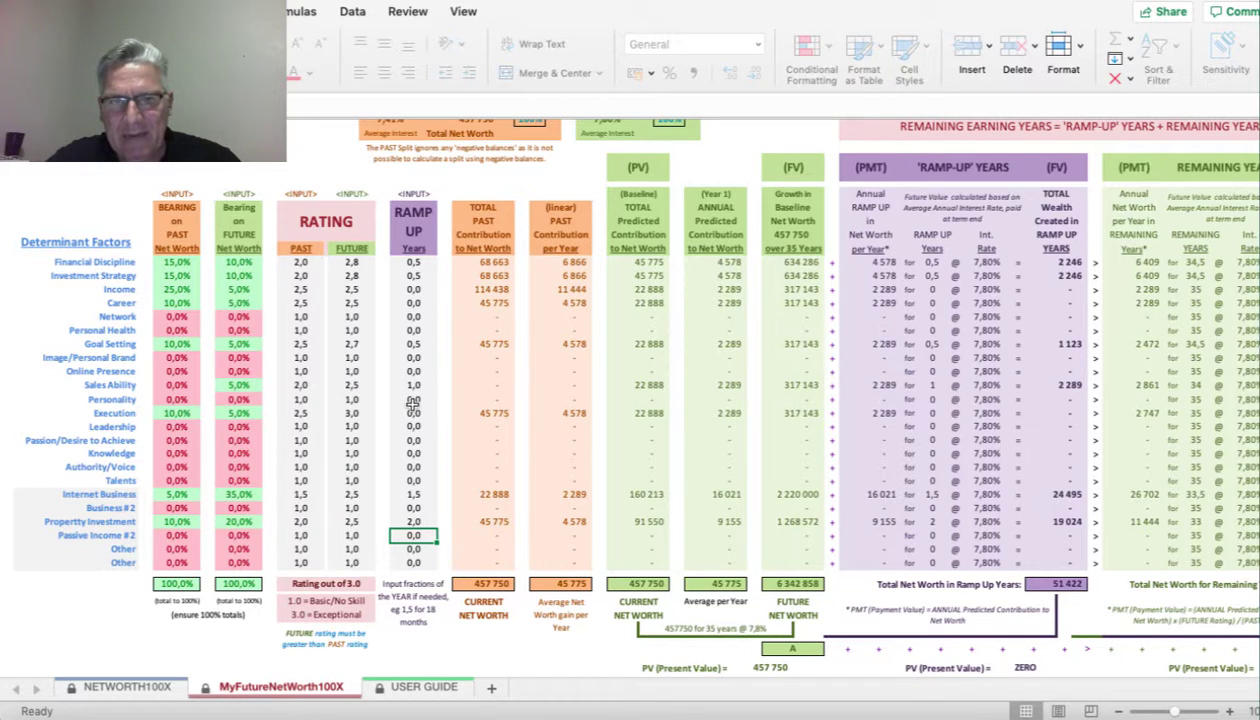
scroll(806, 297, "down", 5)
scroll(806, 297, "right", 5)
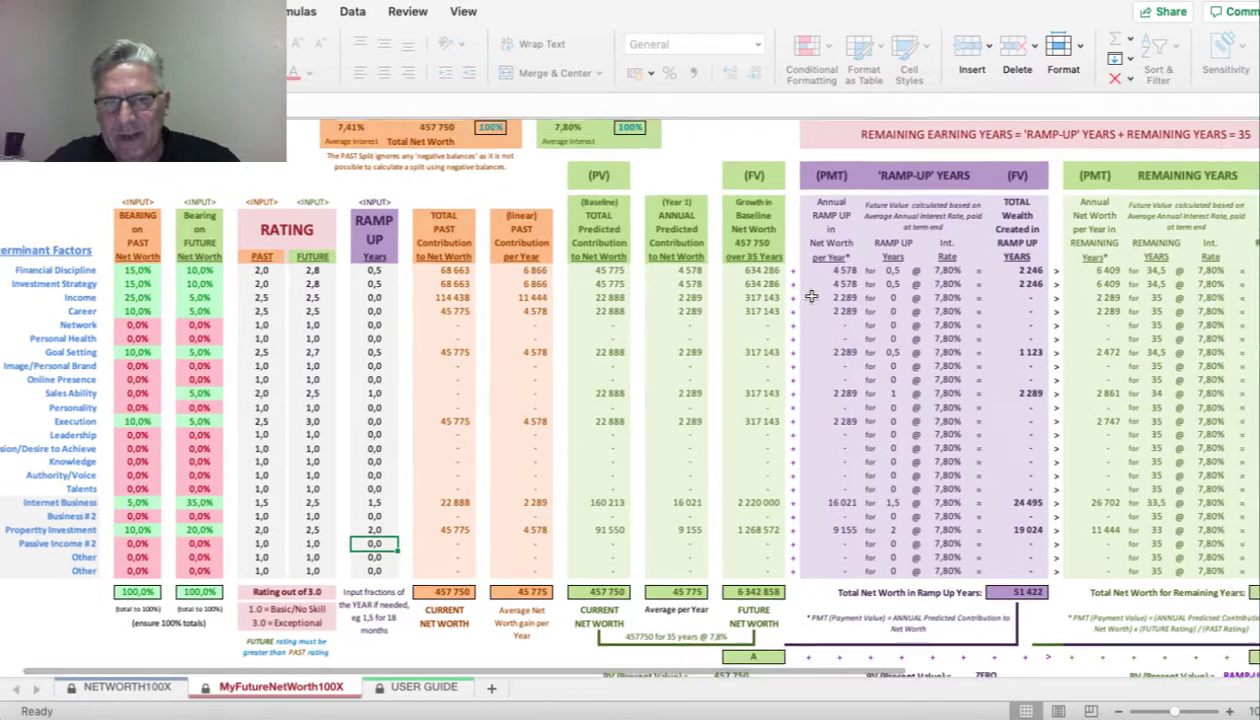
scroll(811, 296, "down", 2)
scroll(811, 296, "right", 1)
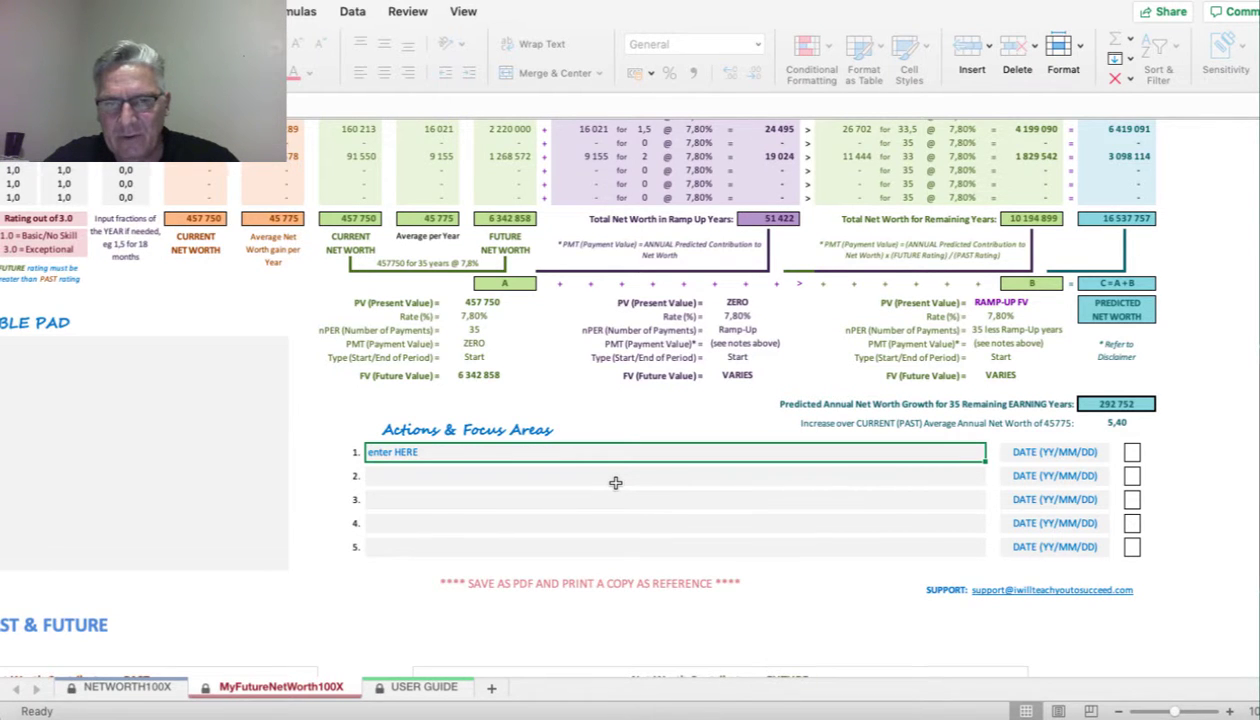
scroll(615, 483, "left", 5)
scroll(615, 483, "down", 2)
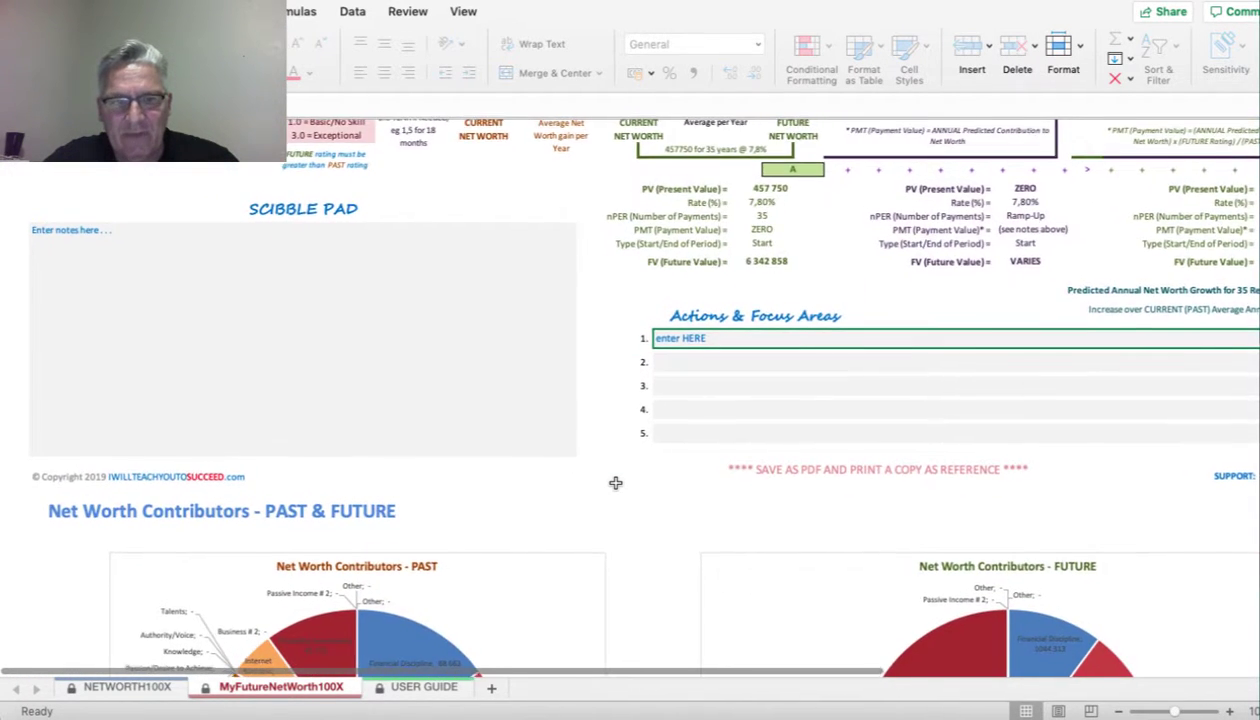
scroll(615, 483, "down", 6)
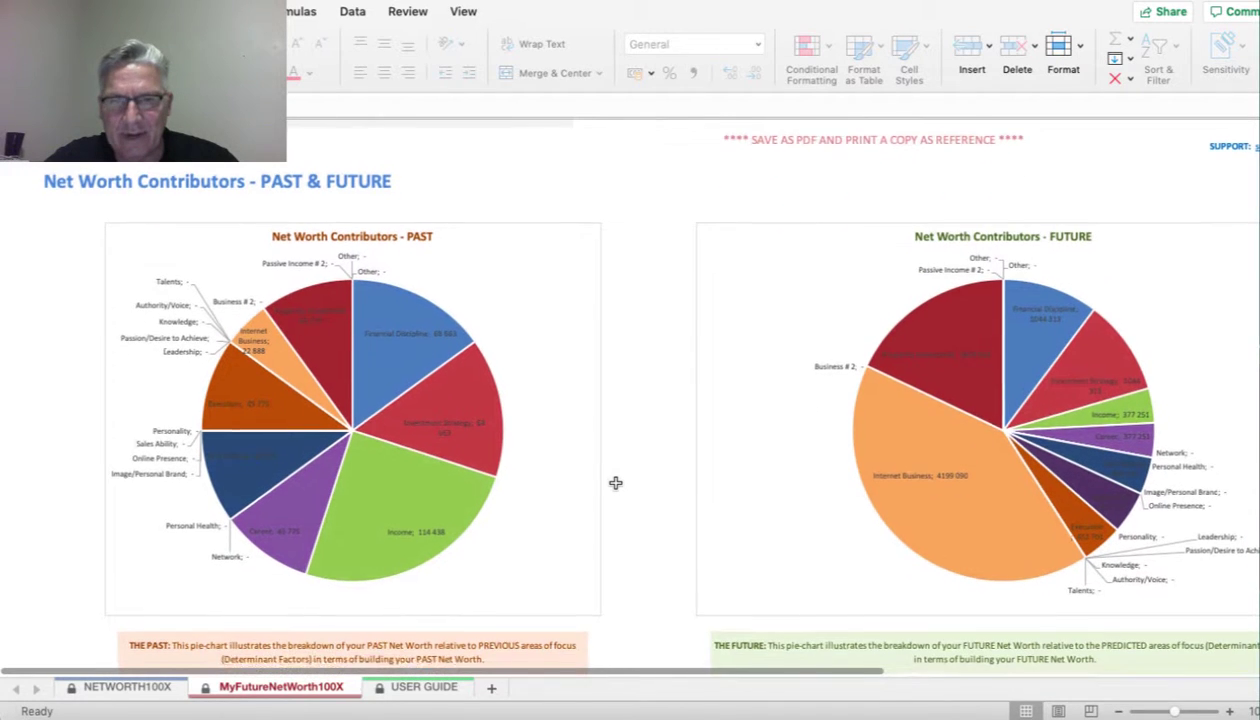
scroll(615, 483, "down", 1)
mouse_move(369, 374)
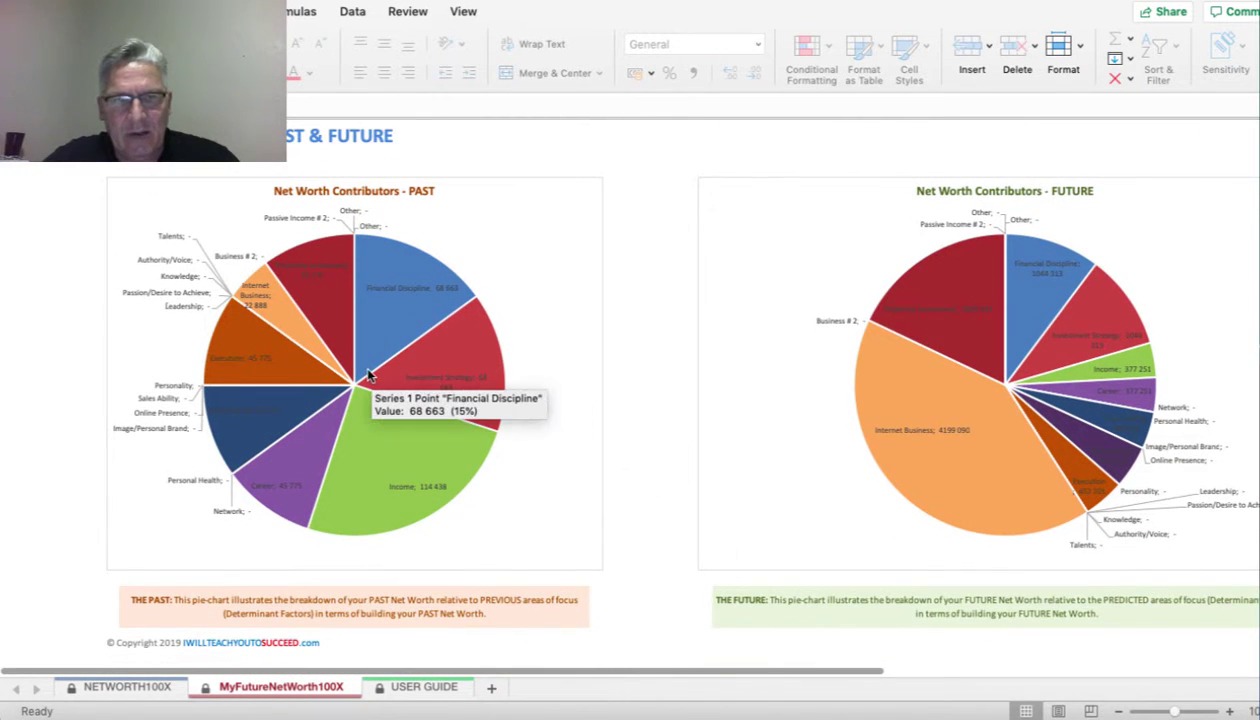
mouse_move(250, 280)
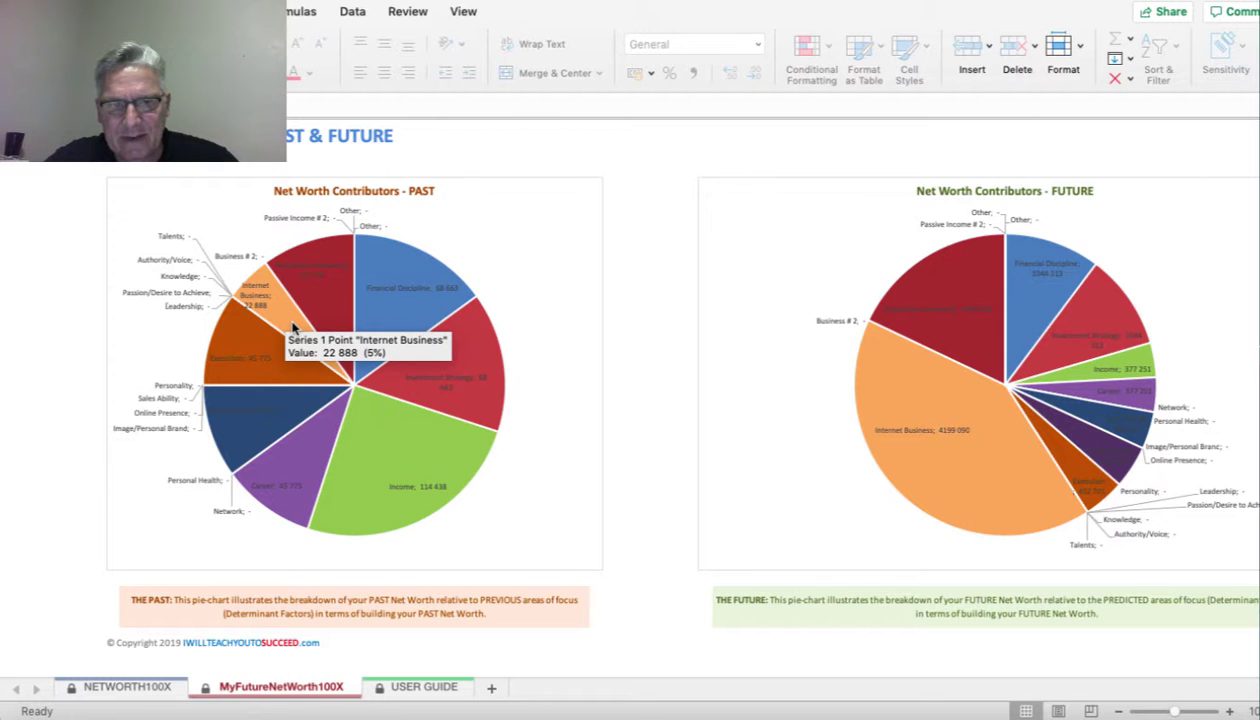
mouse_move(880, 333)
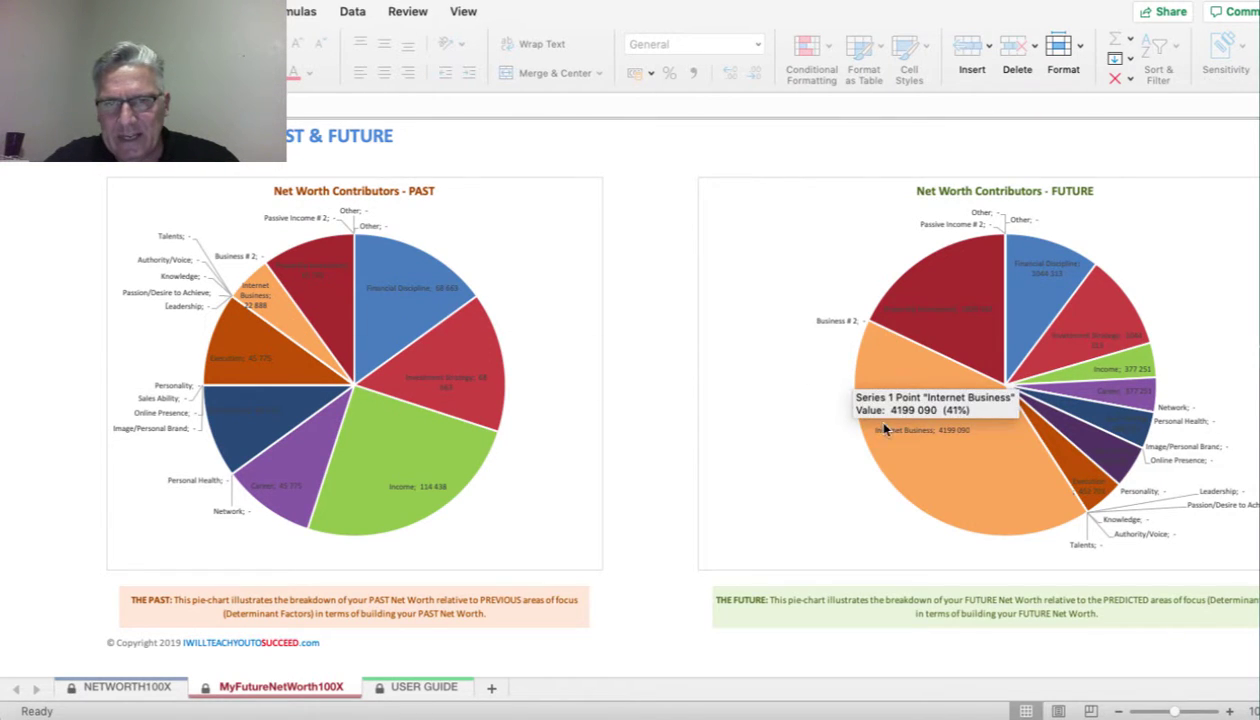
mouse_move(1062, 476)
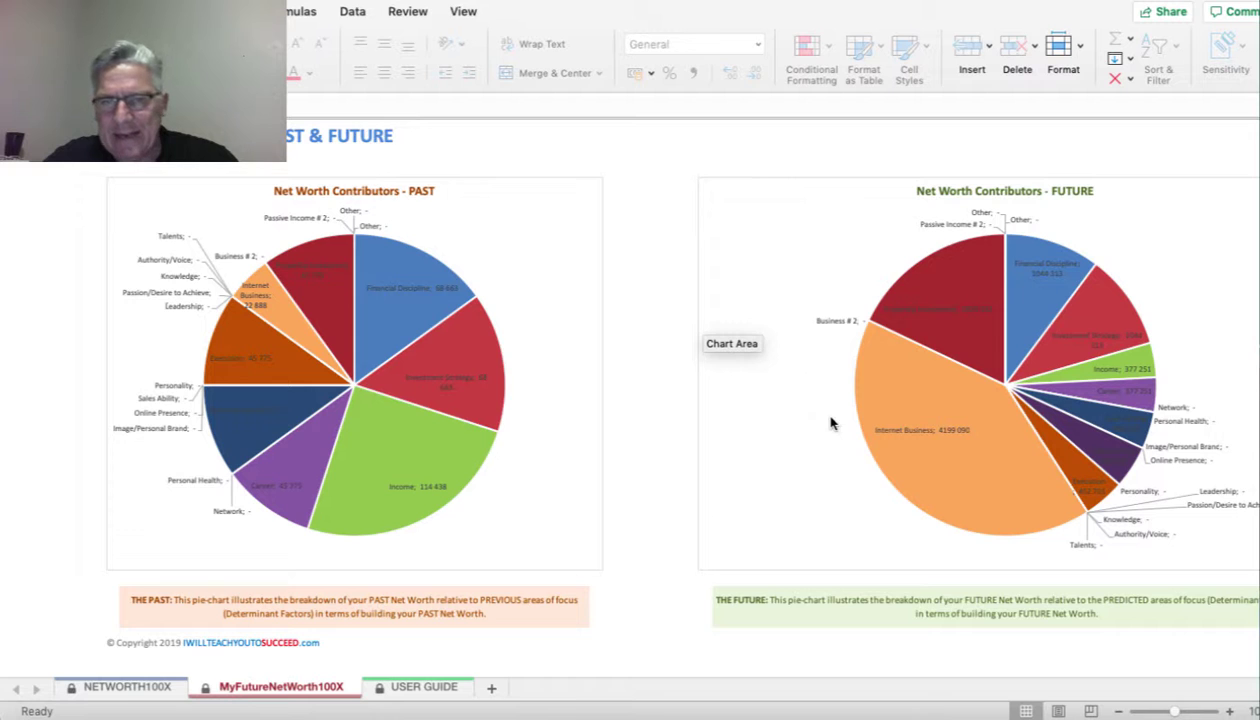
scroll(832, 422, "right", 2)
scroll(832, 422, "right", 1)
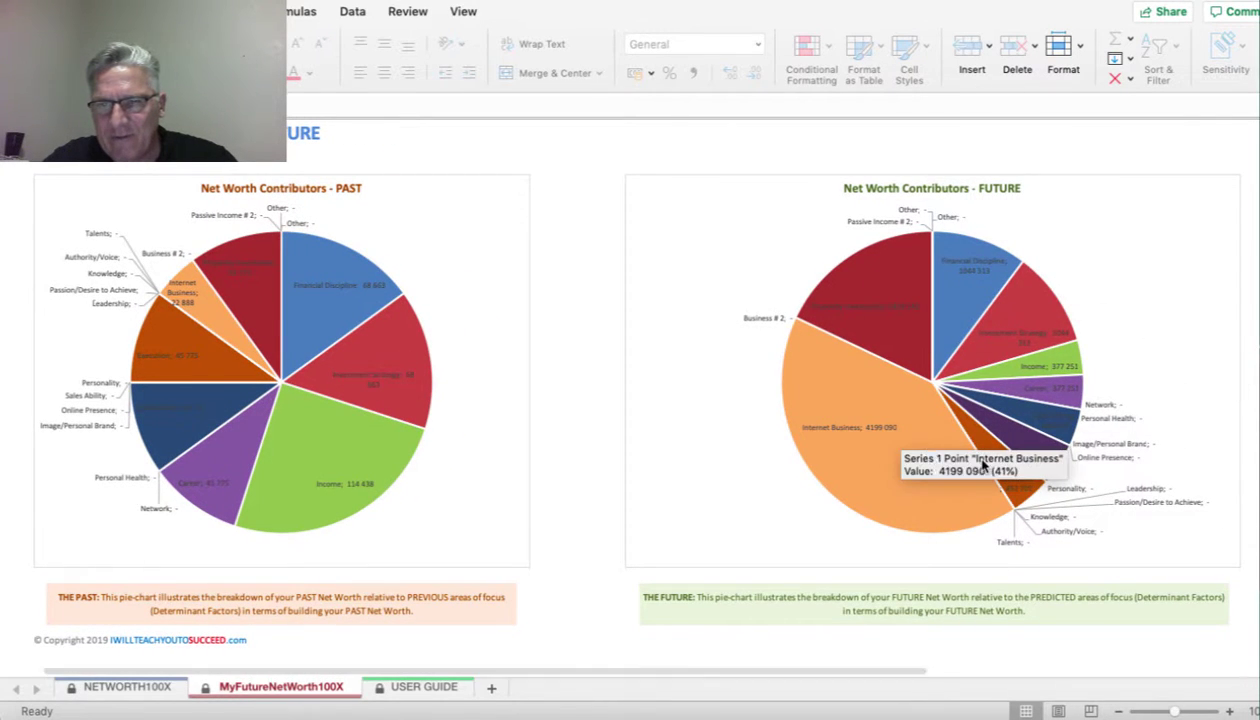
scroll(1050, 410, "down", 5)
scroll(1050, 410, "left", 2)
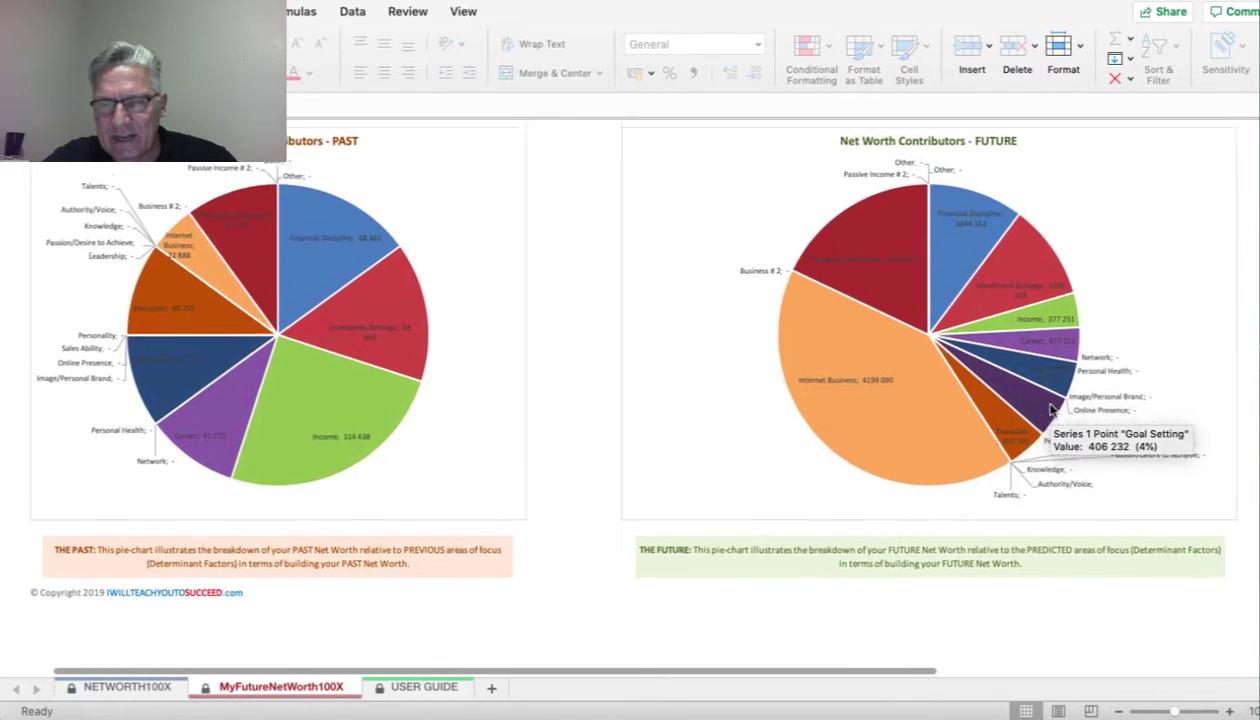
scroll(1050, 410, "up", 4)
scroll(1050, 410, "right", 2)
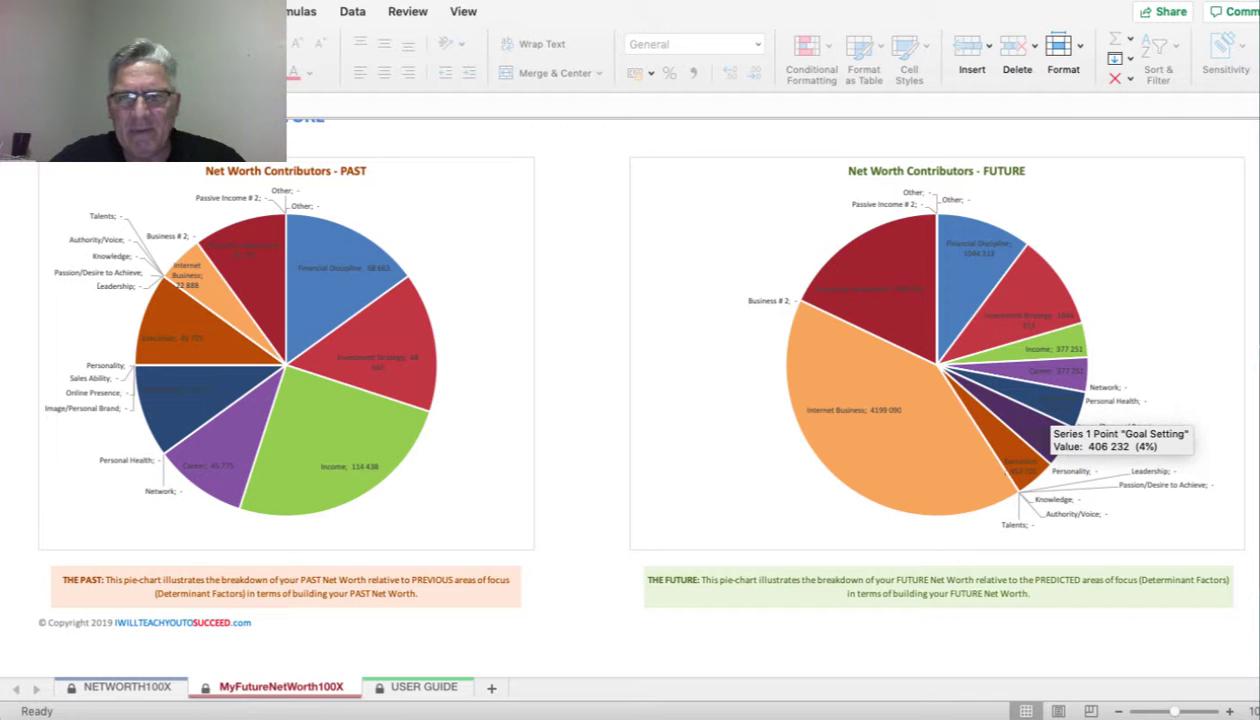
key("super+p")
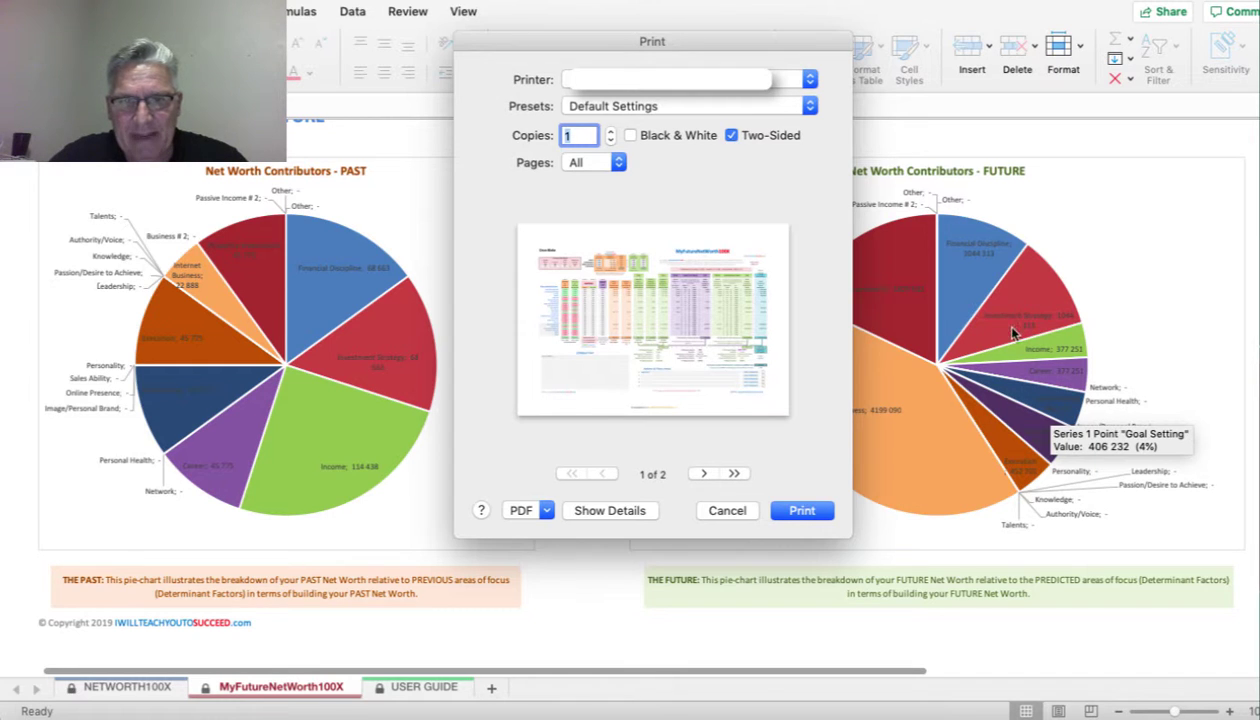
left_click(704, 474)
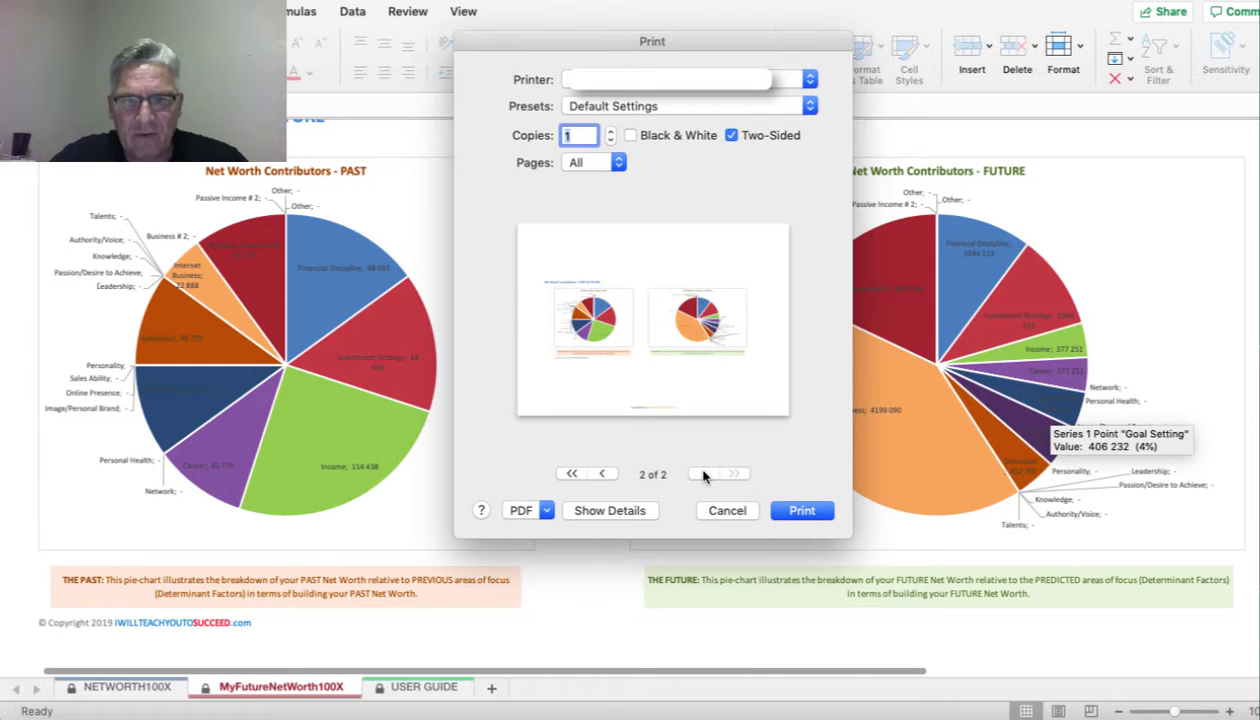
left_click(602, 474)
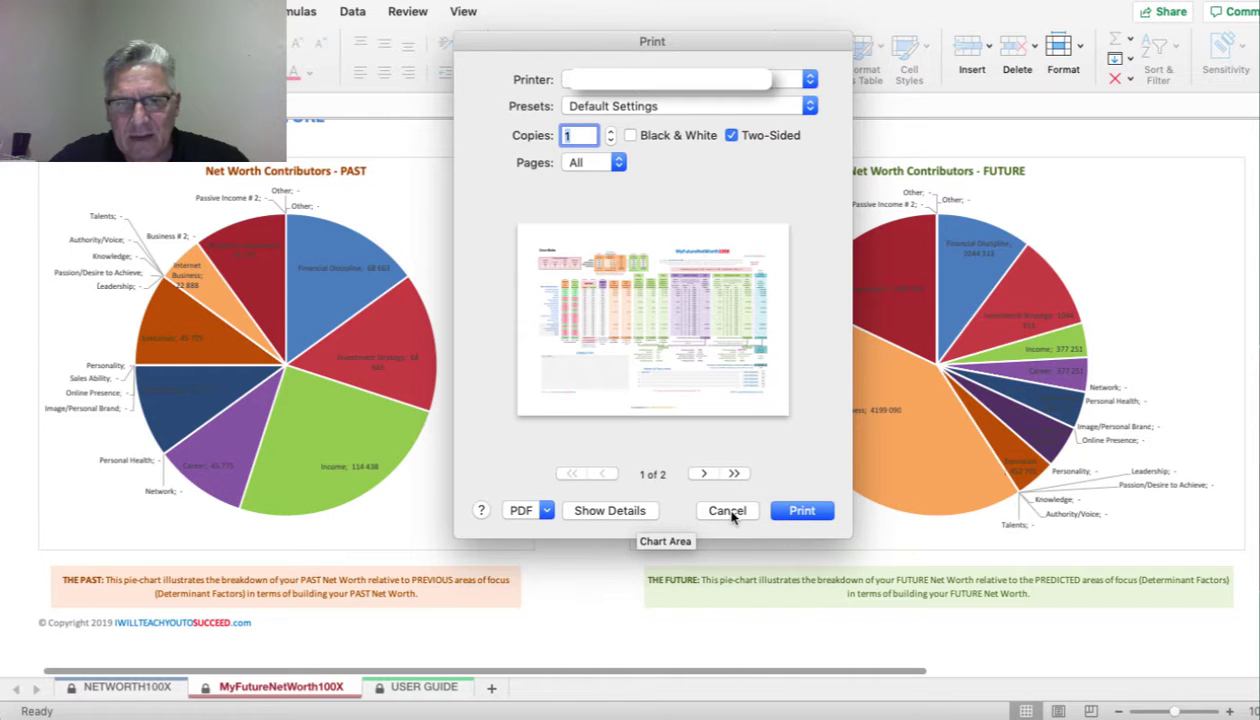
left_click(547, 511)
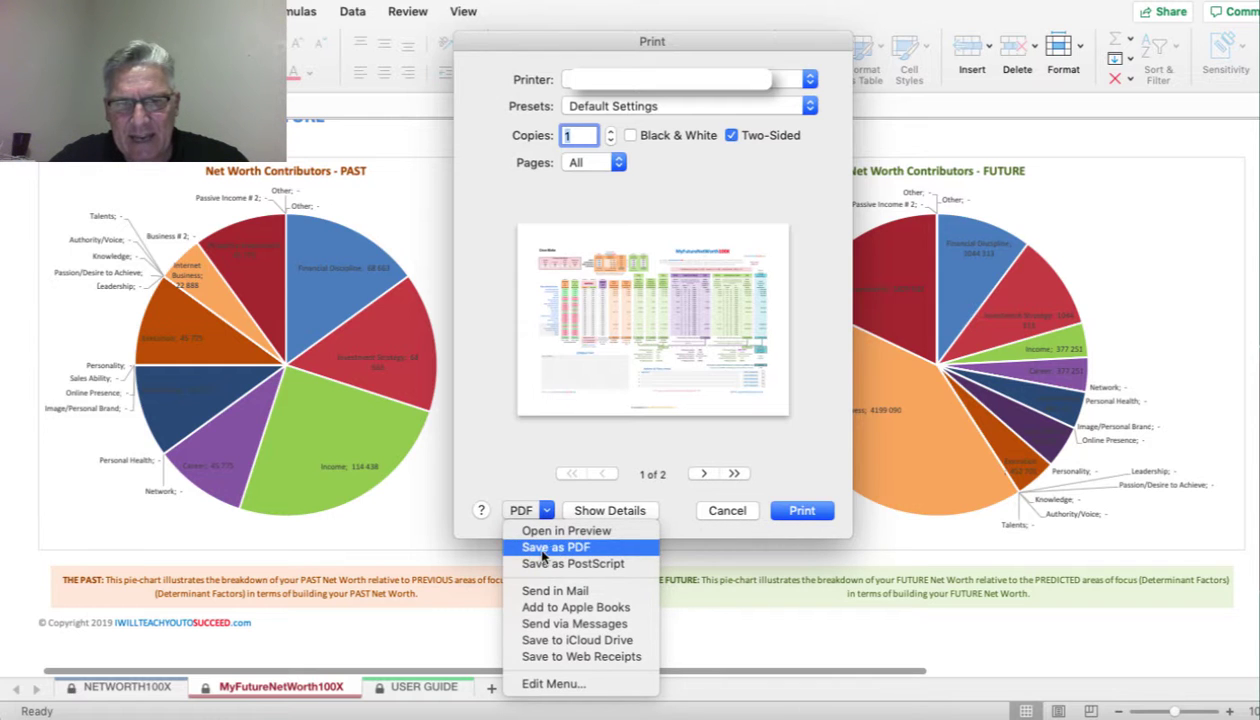
left_click(720, 518)
left_click(727, 511)
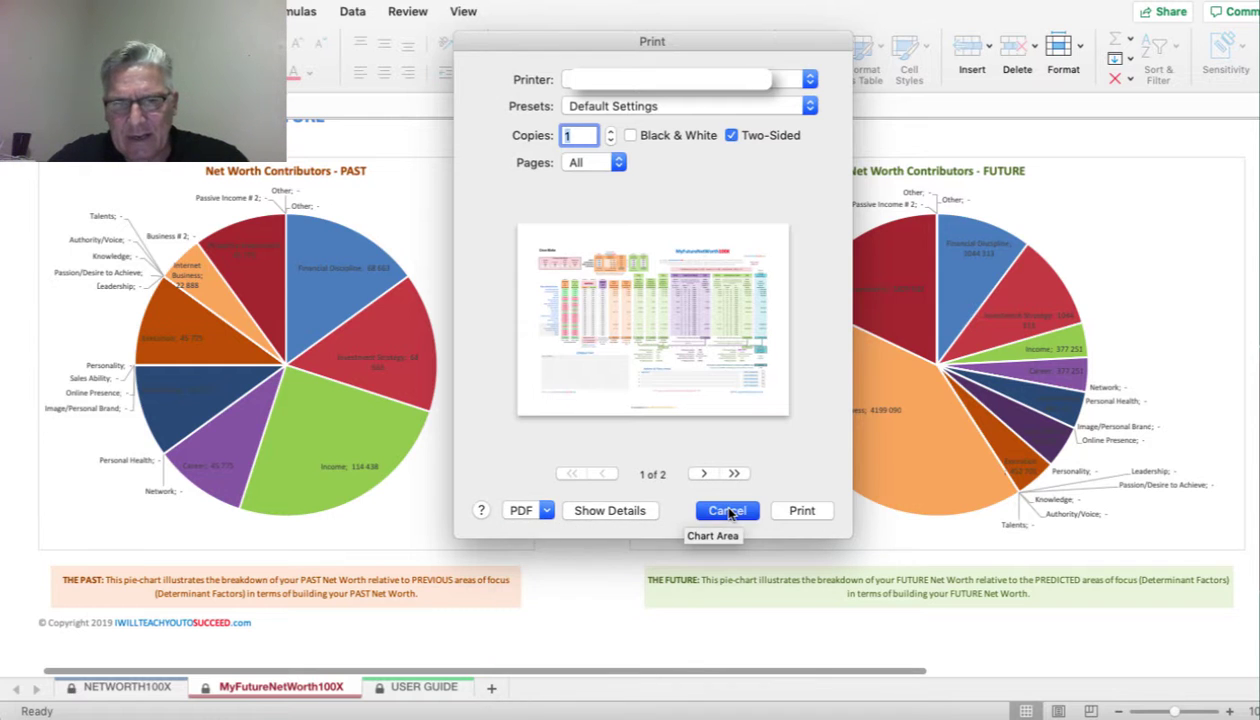
- Switch to the NETWORTH100X sheet and scroll down to the Financial GOALS
scroll(641, 388, "up", 10)
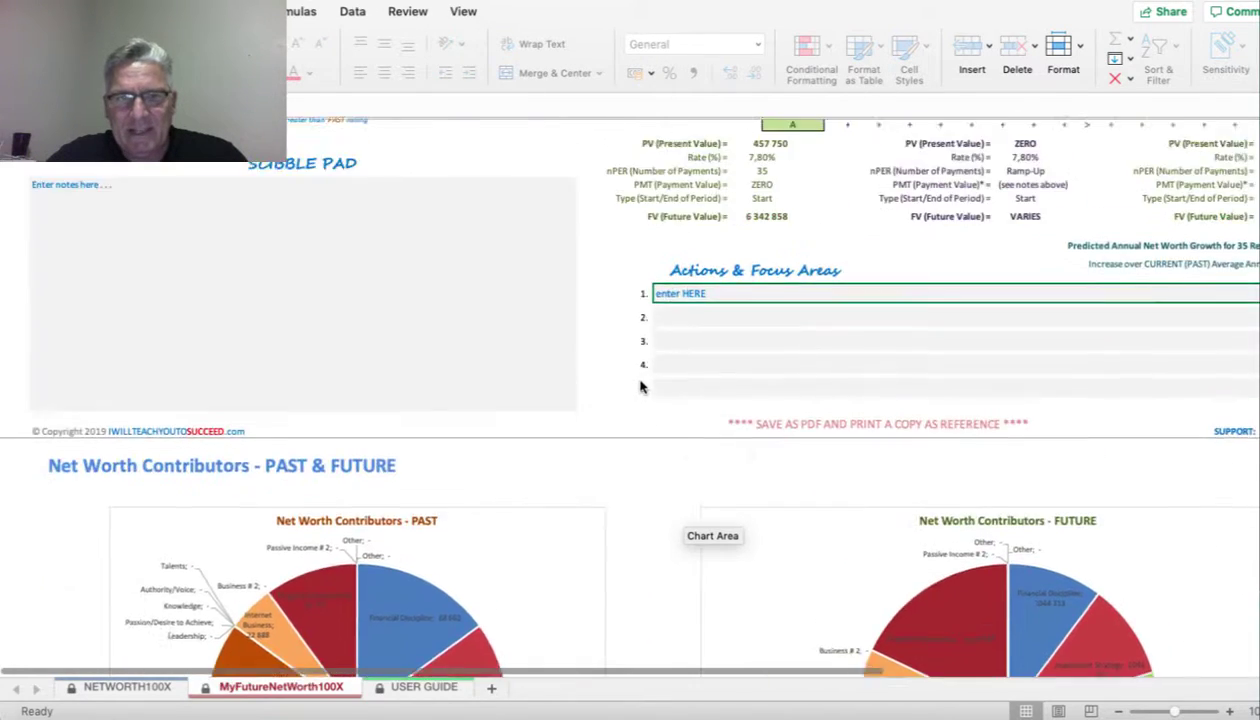
scroll(643, 410, "up", 3)
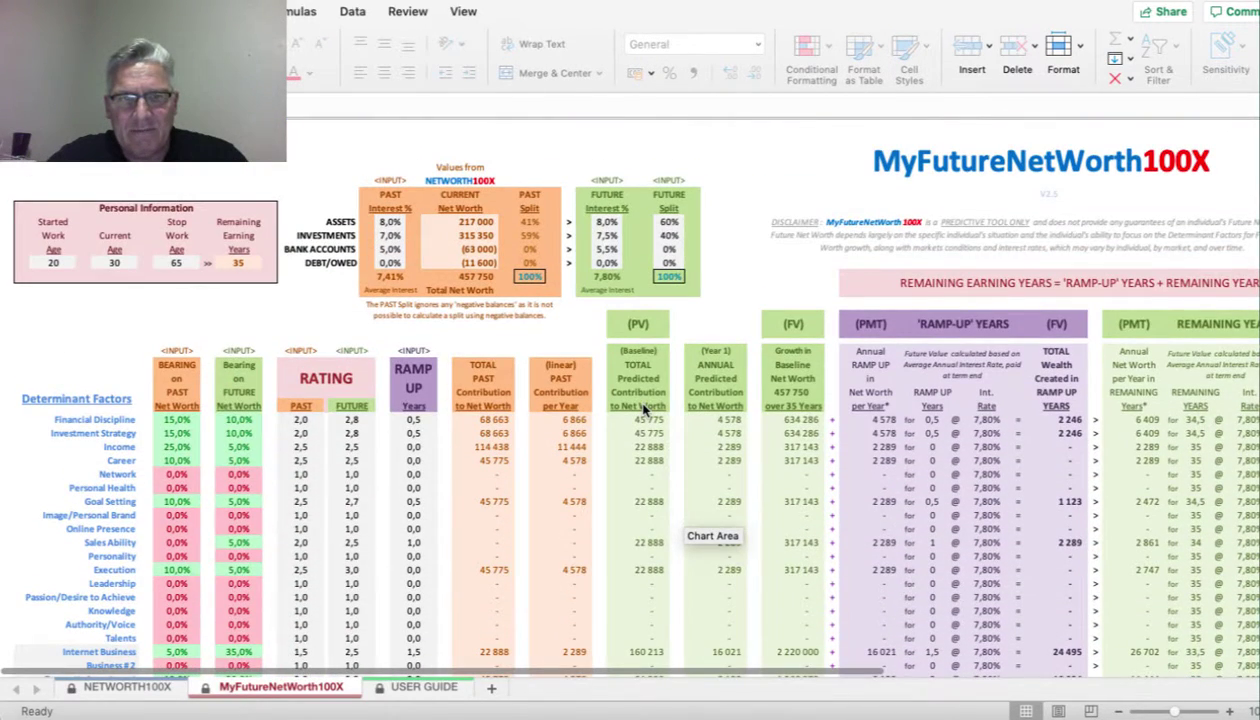
left_click(128, 690)
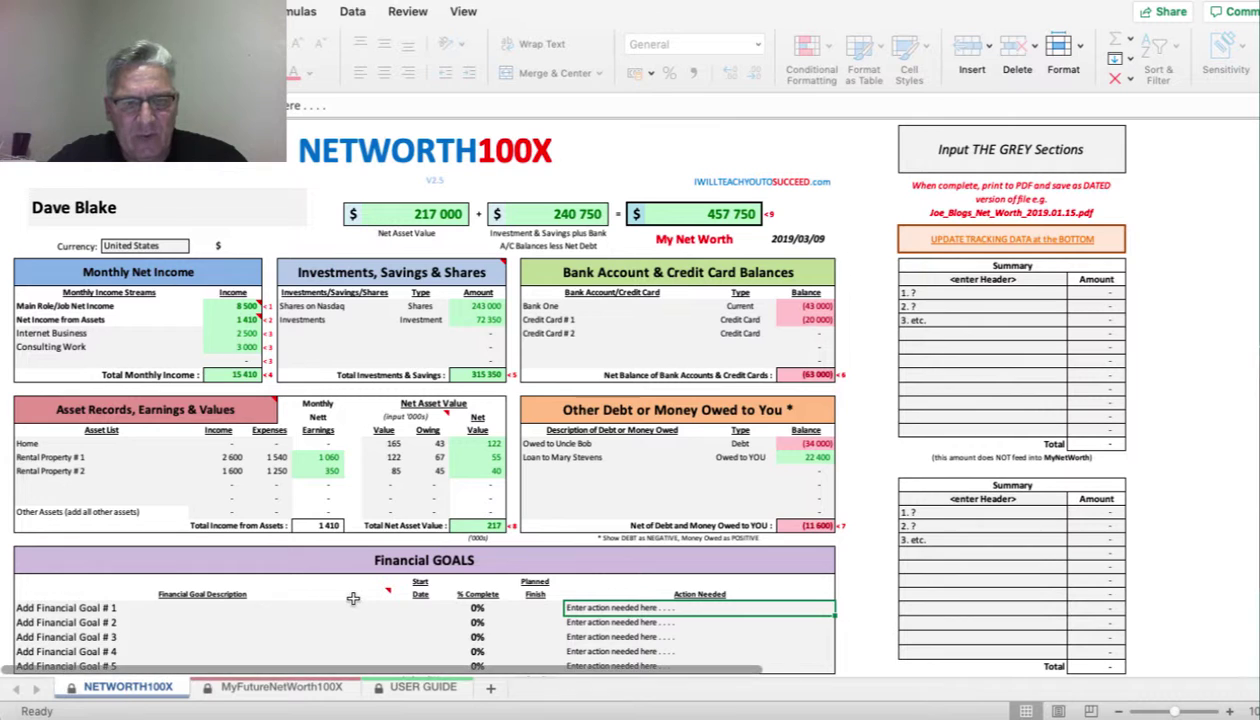
scroll(353, 598, "down", 3)
- Select the goal descriptions through Goal # 5, then Goal # 1's start date, % Complete and planned finish
left_click(123, 505)
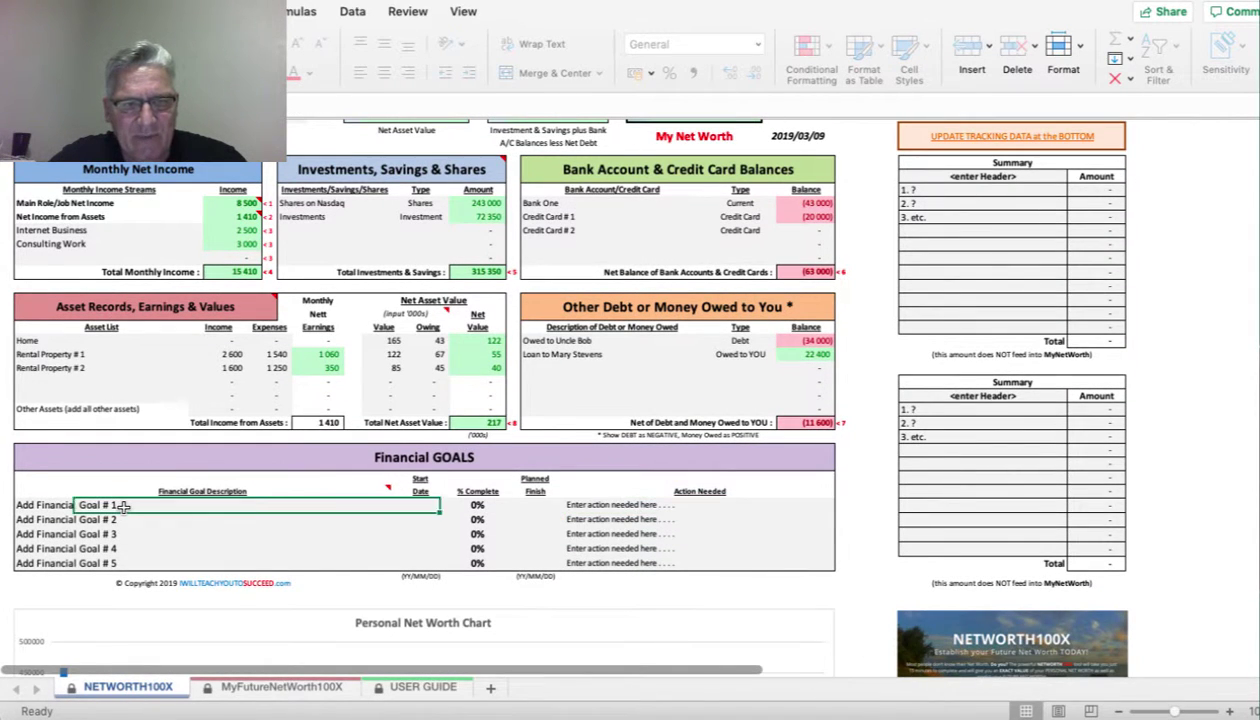
key("shift+Down")
key("shift+Down")
key("shift+Down")
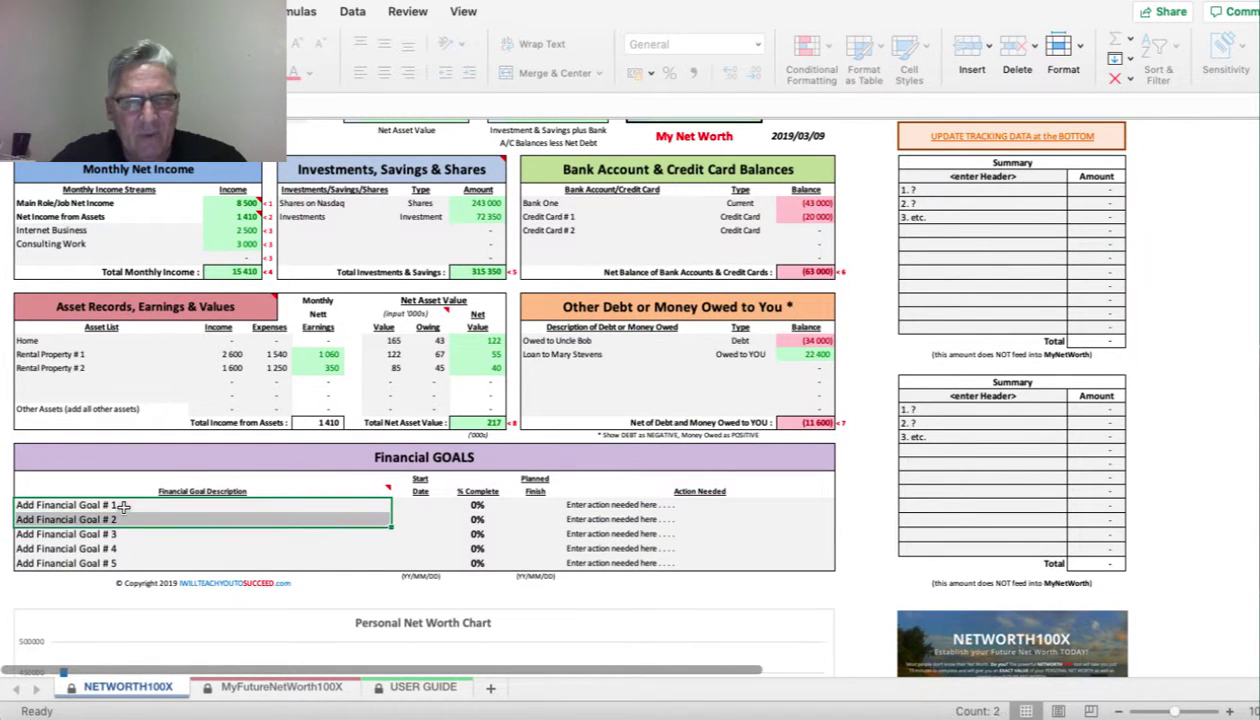
key("shift+Down")
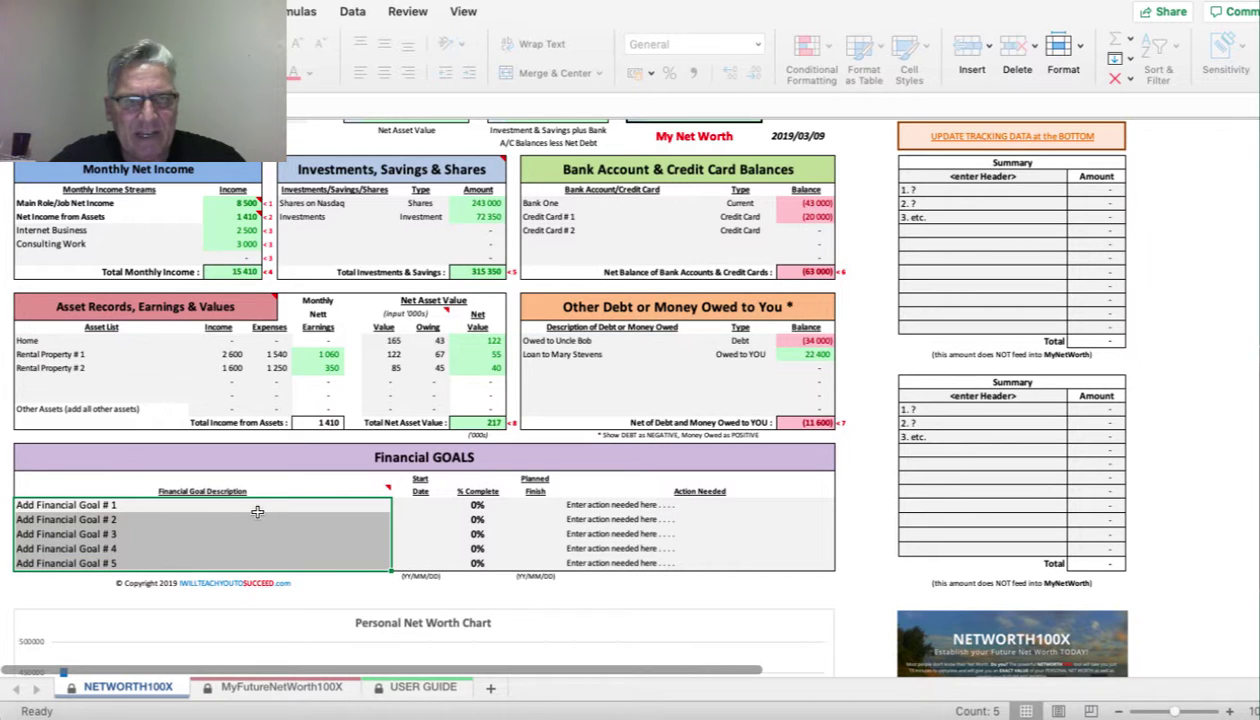
left_click(421, 504)
left_click(483, 505)
left_click(530, 506)
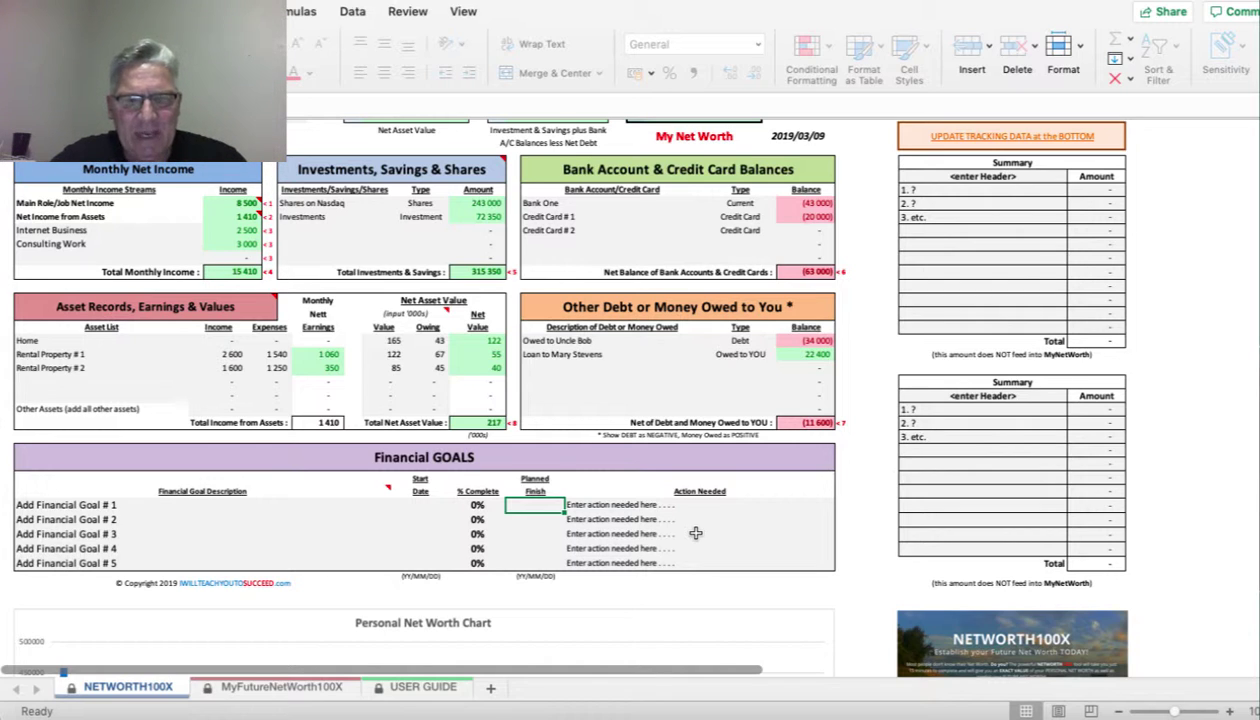
scroll(695, 533, "up", 2)
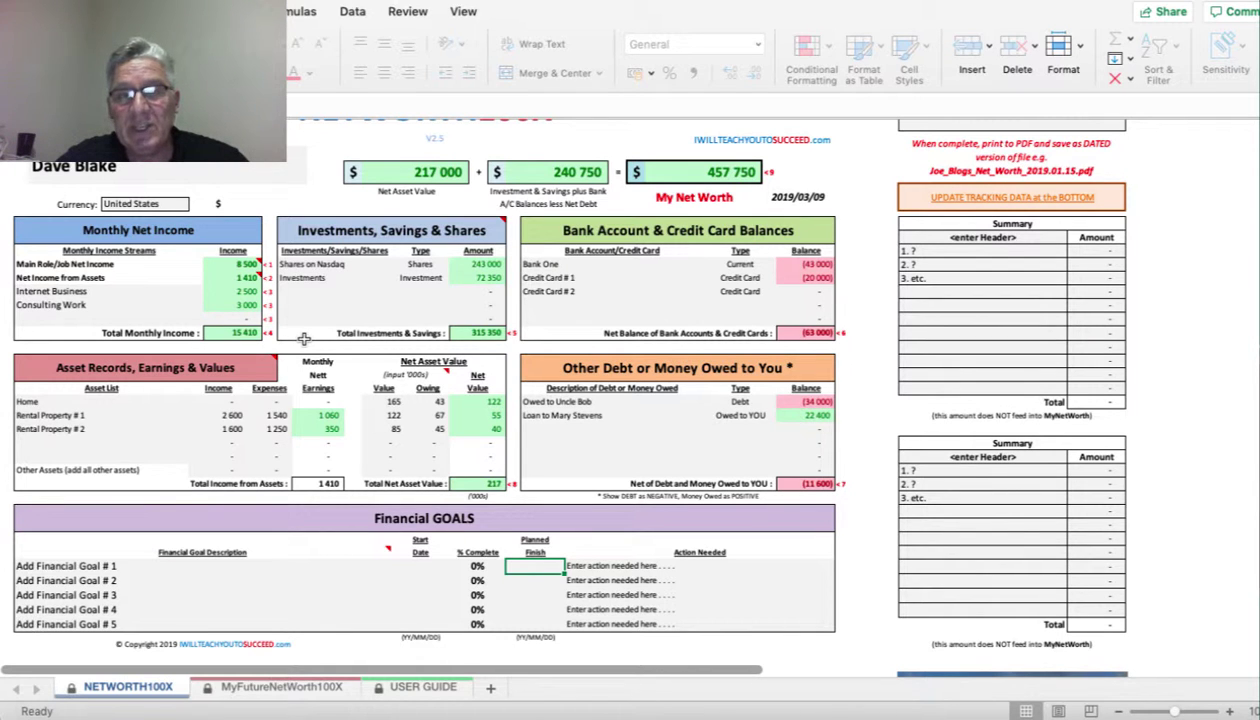
- Scroll back up to the top of the NETWORTH100X sheet
scroll(410, 320, "up", 2)
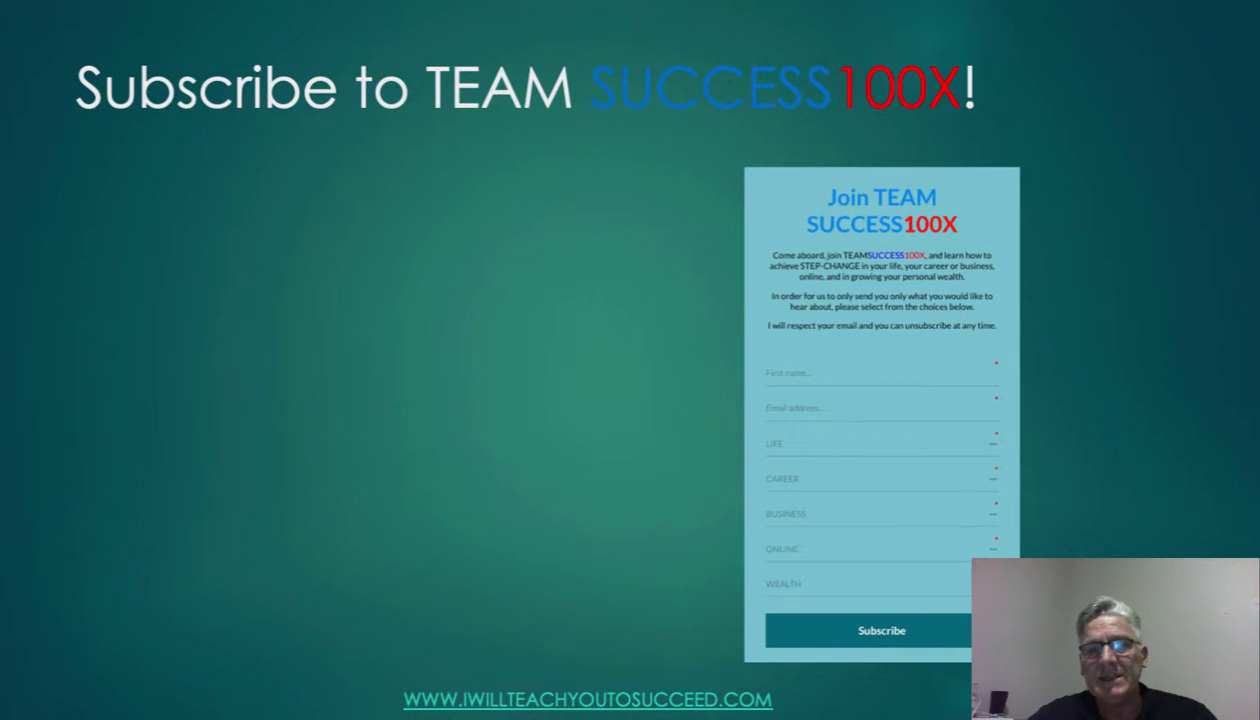
- Show the Life, Career, Business, Online Business and Wealth training bullet, then the join-success100x-team URL
key("Right")
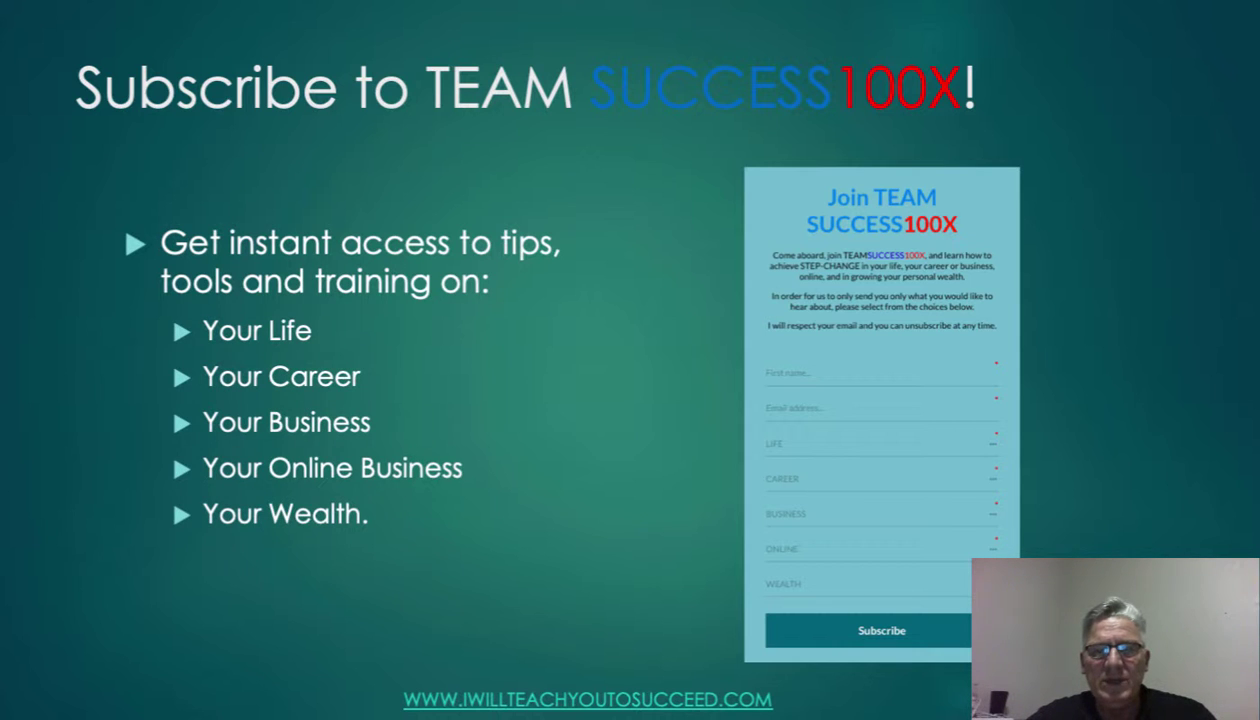
key("Right")
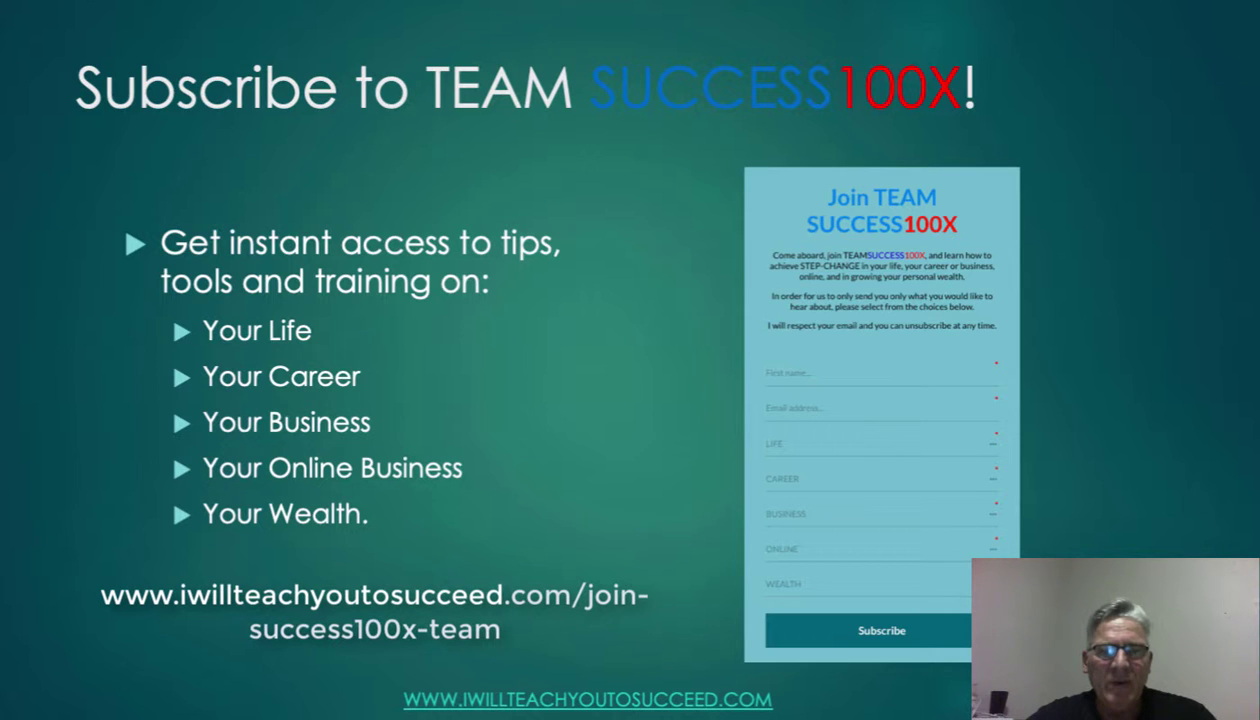